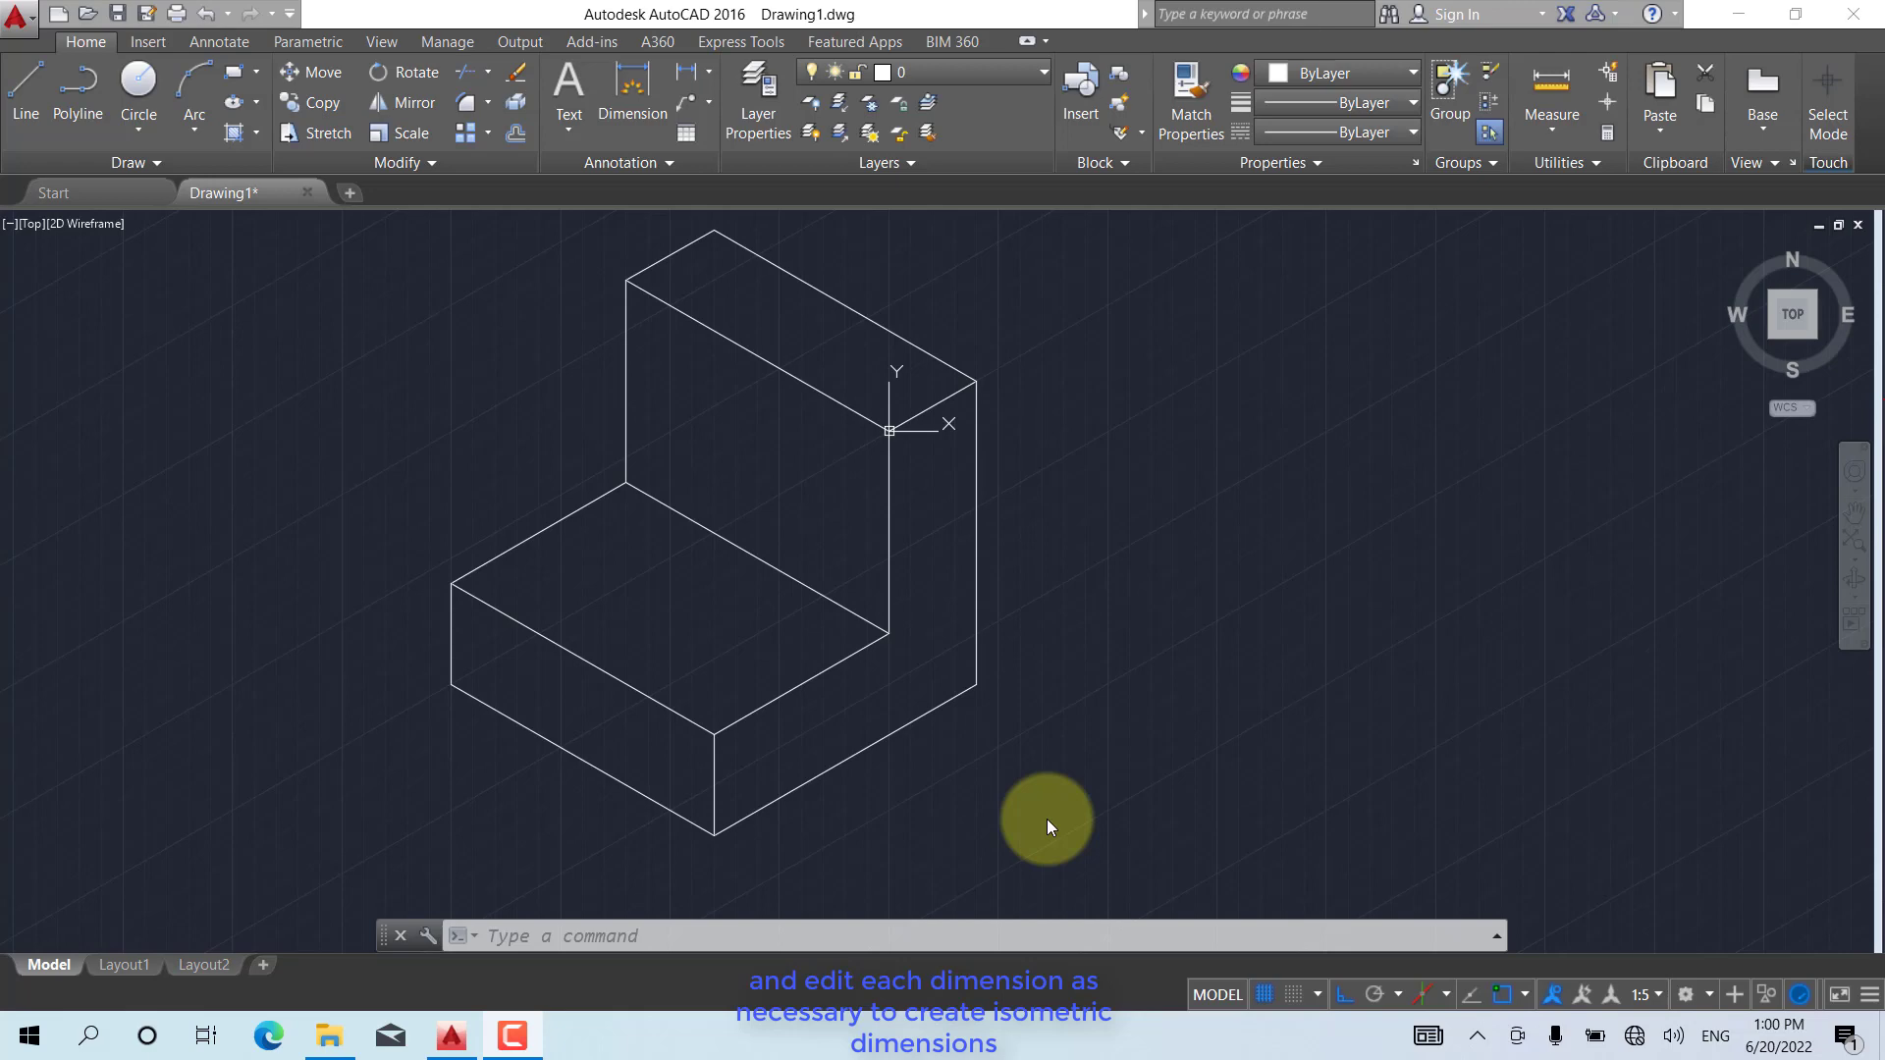
Add an aligned dimension to the tall outer vertical edge at the back of the L-shaped block, placed outside the part
{"action": "left_click", "coordinate": [1408, 513]}
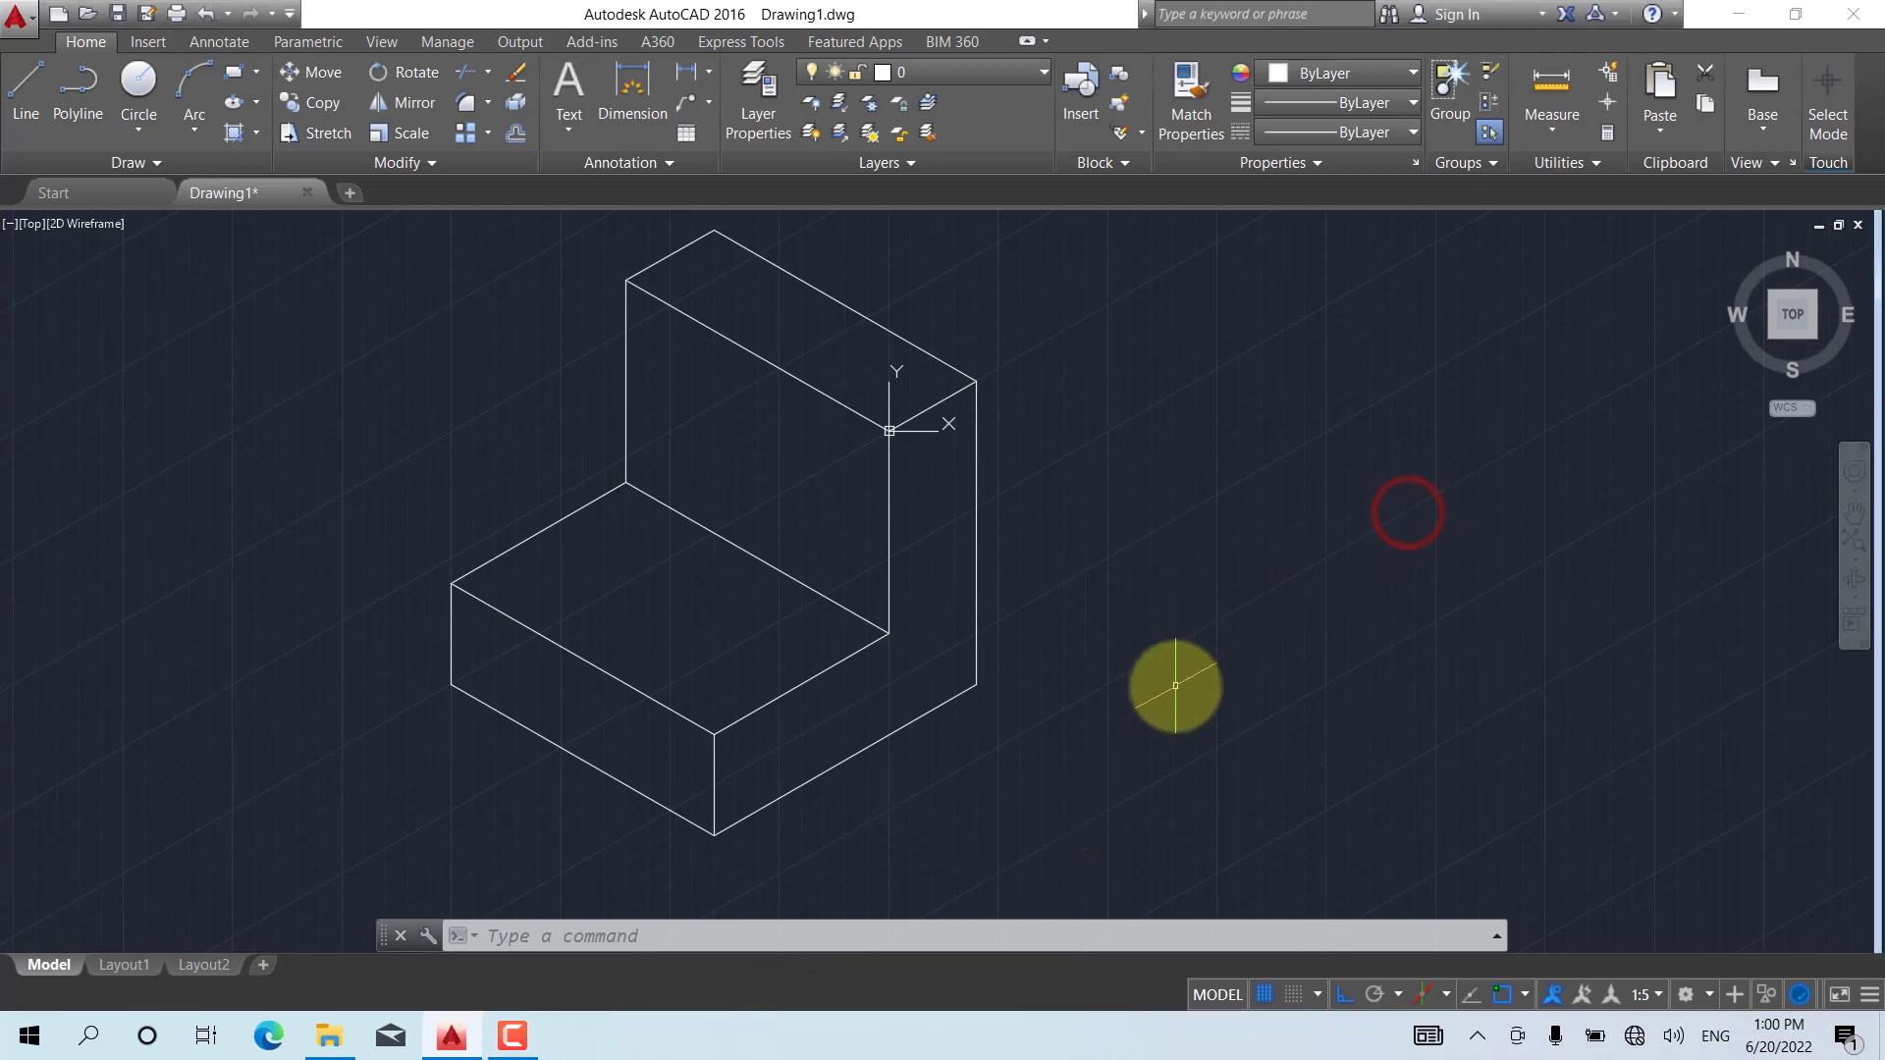
{"action": "type", "text": "DA"}
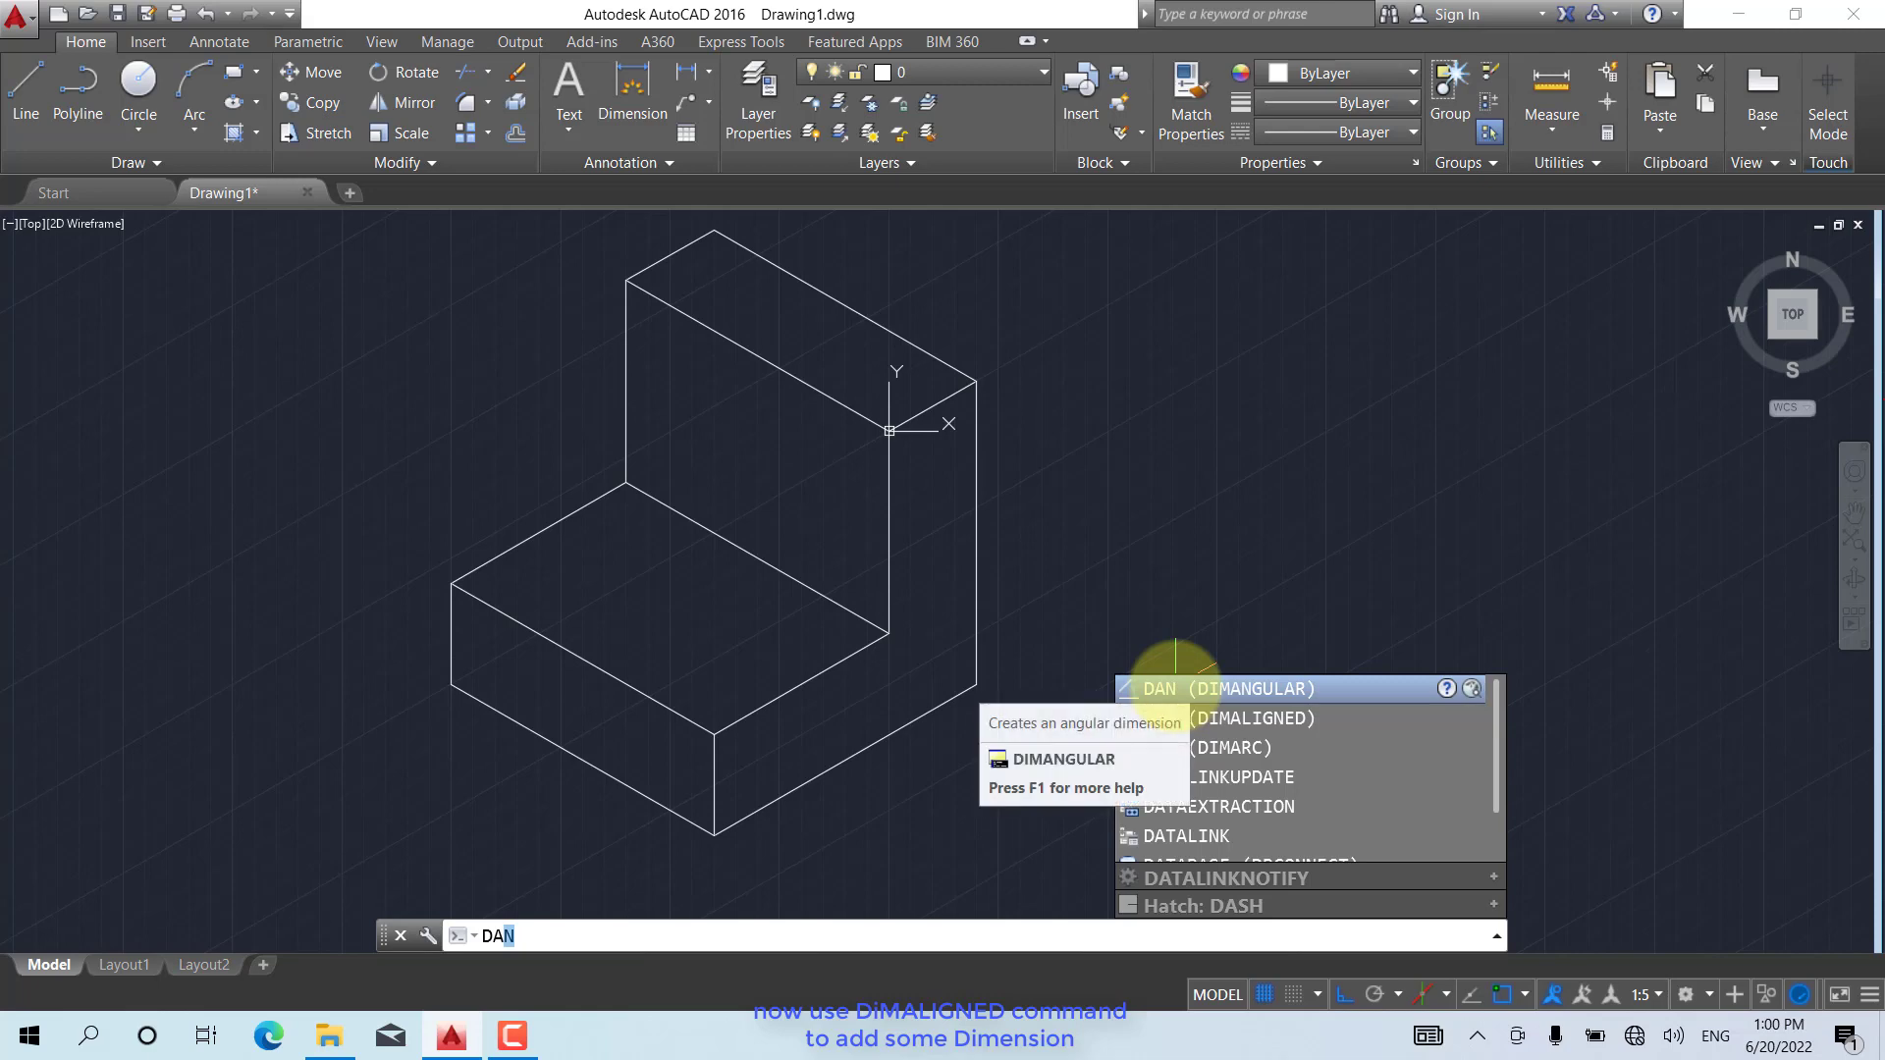
{"action": "type", "text": "L"}
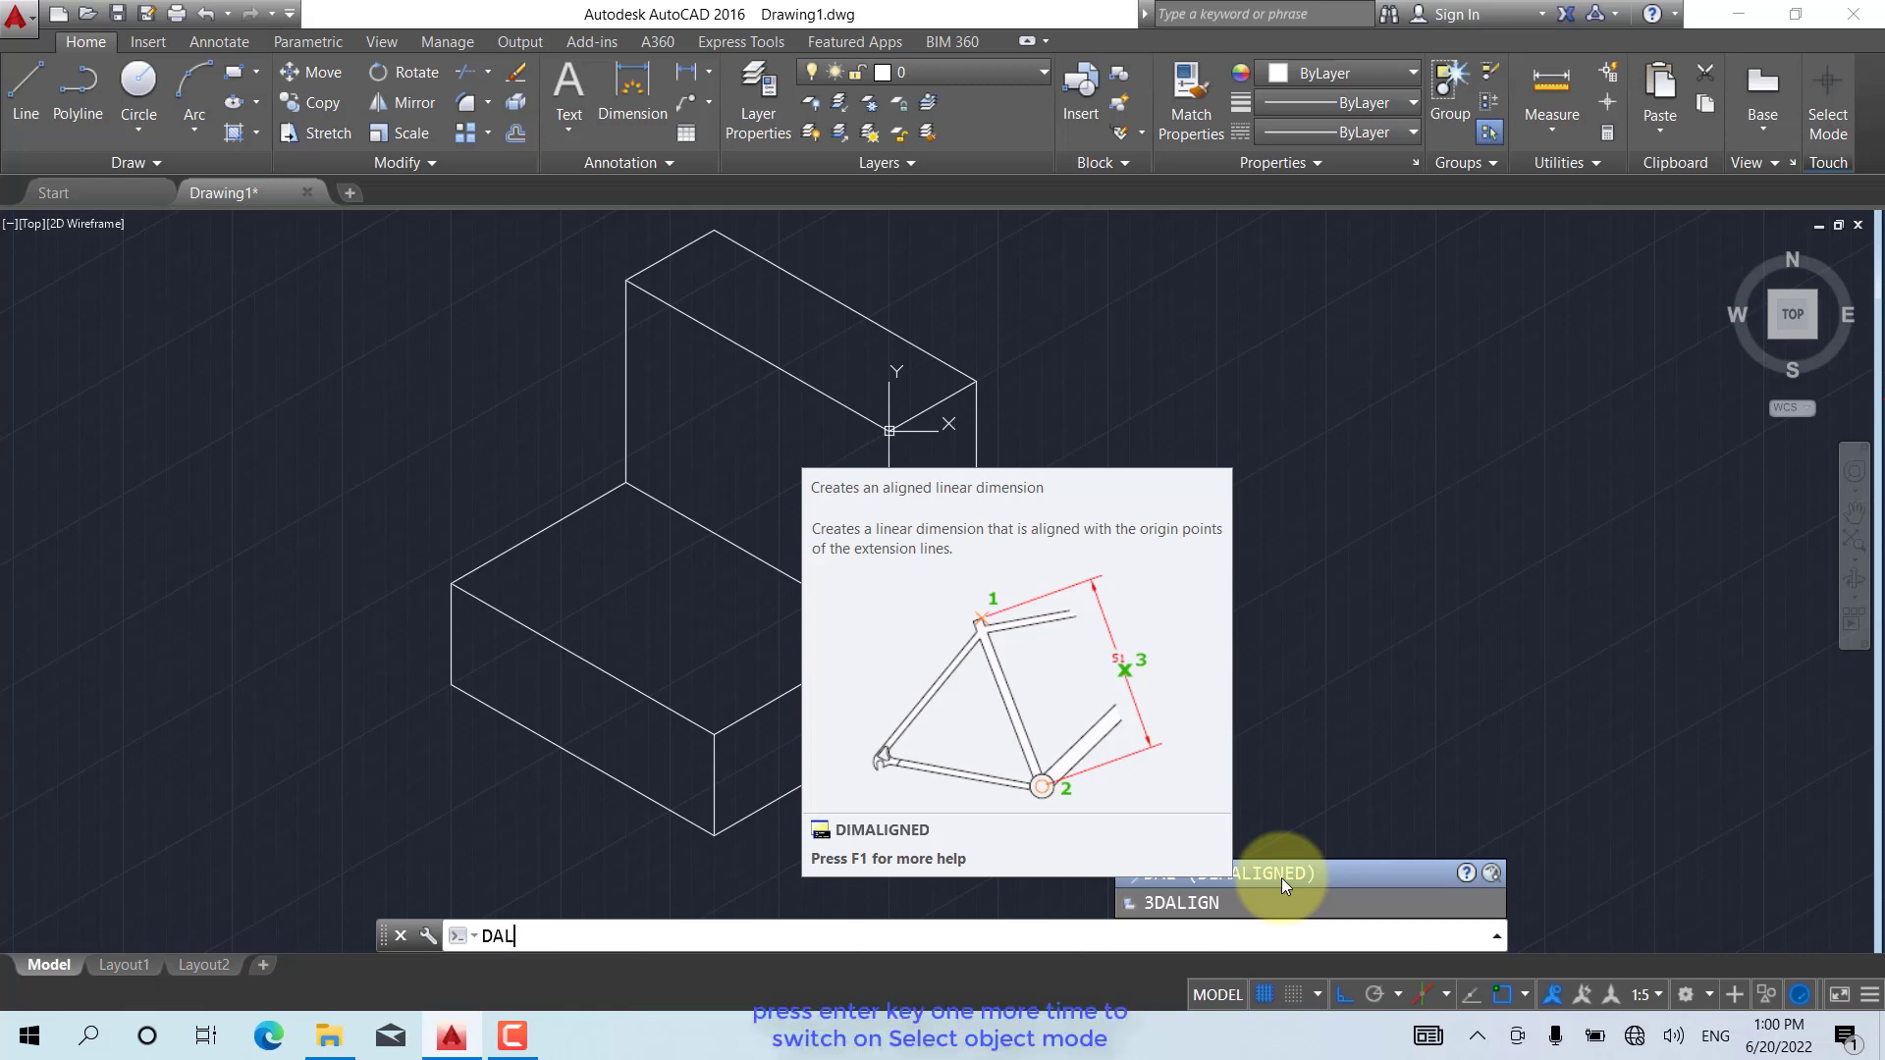
{"action": "key", "text": "Return"}
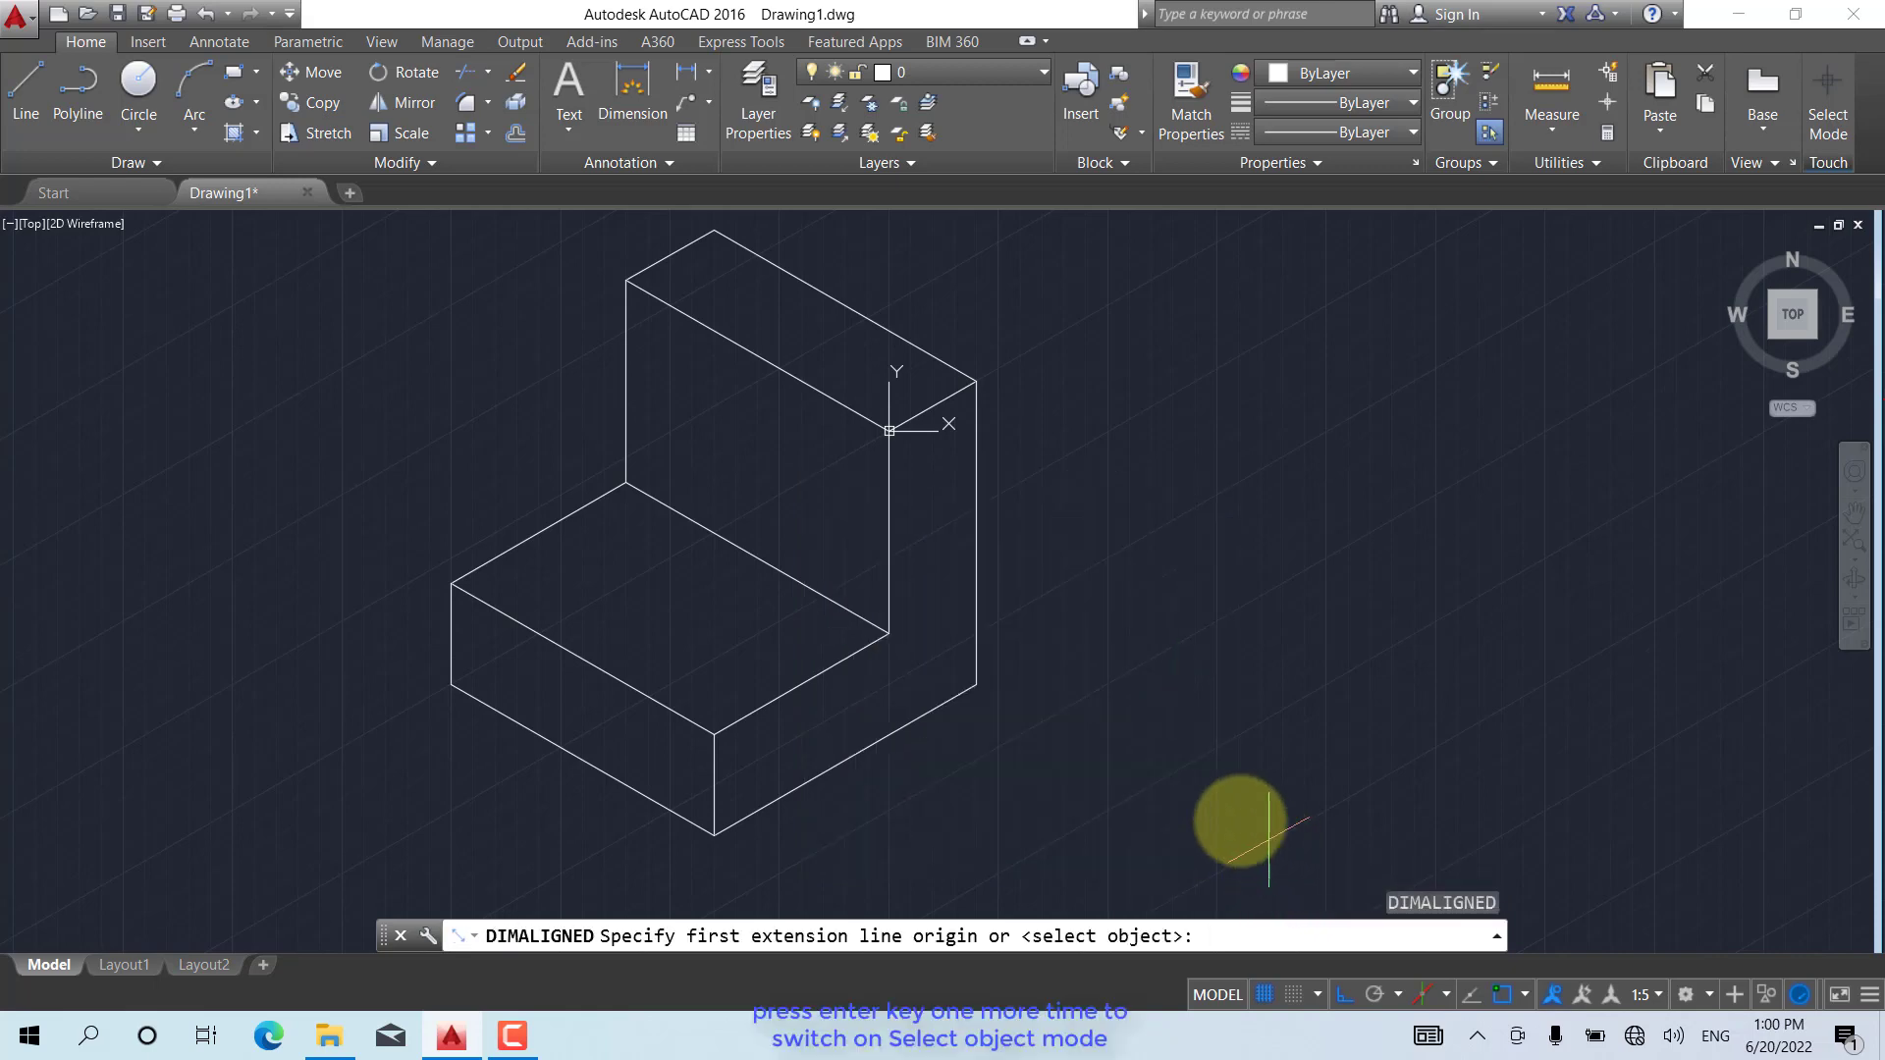
{"action": "key", "text": "Return"}
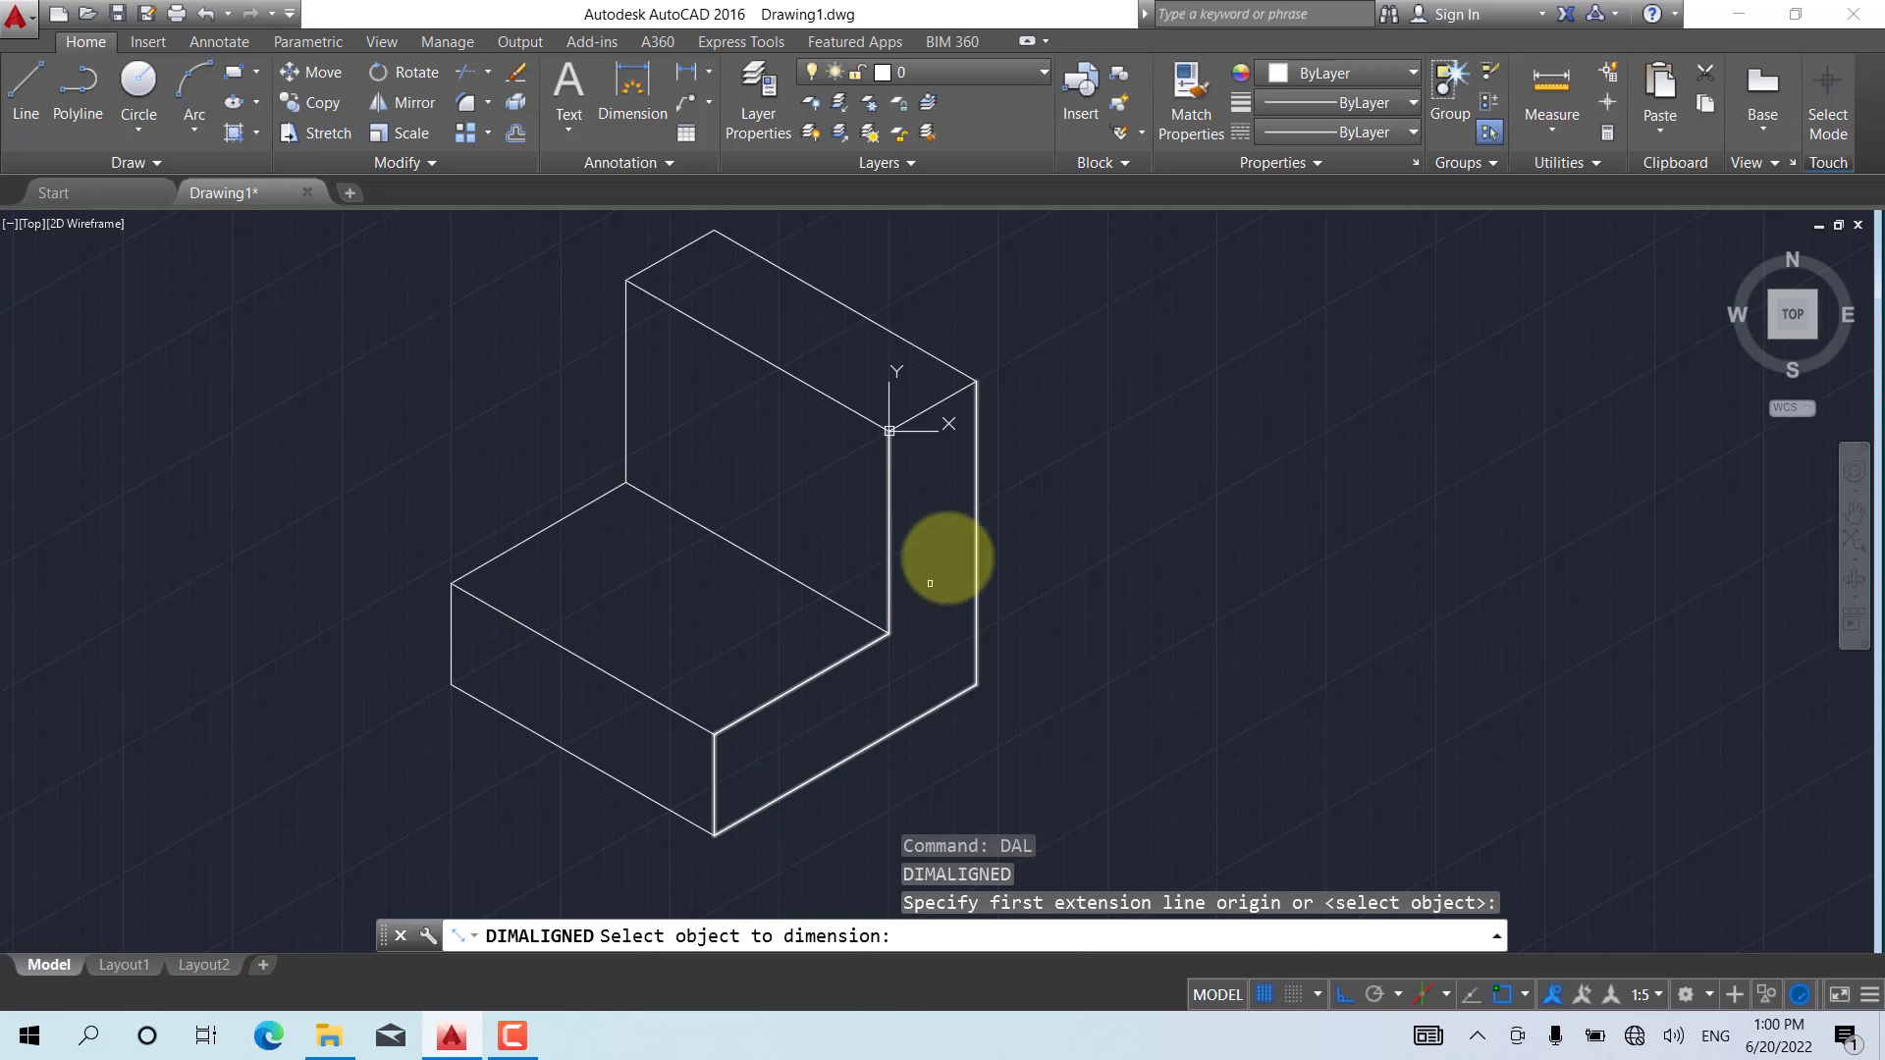
{"action": "left_click", "coordinate": [978, 490]}
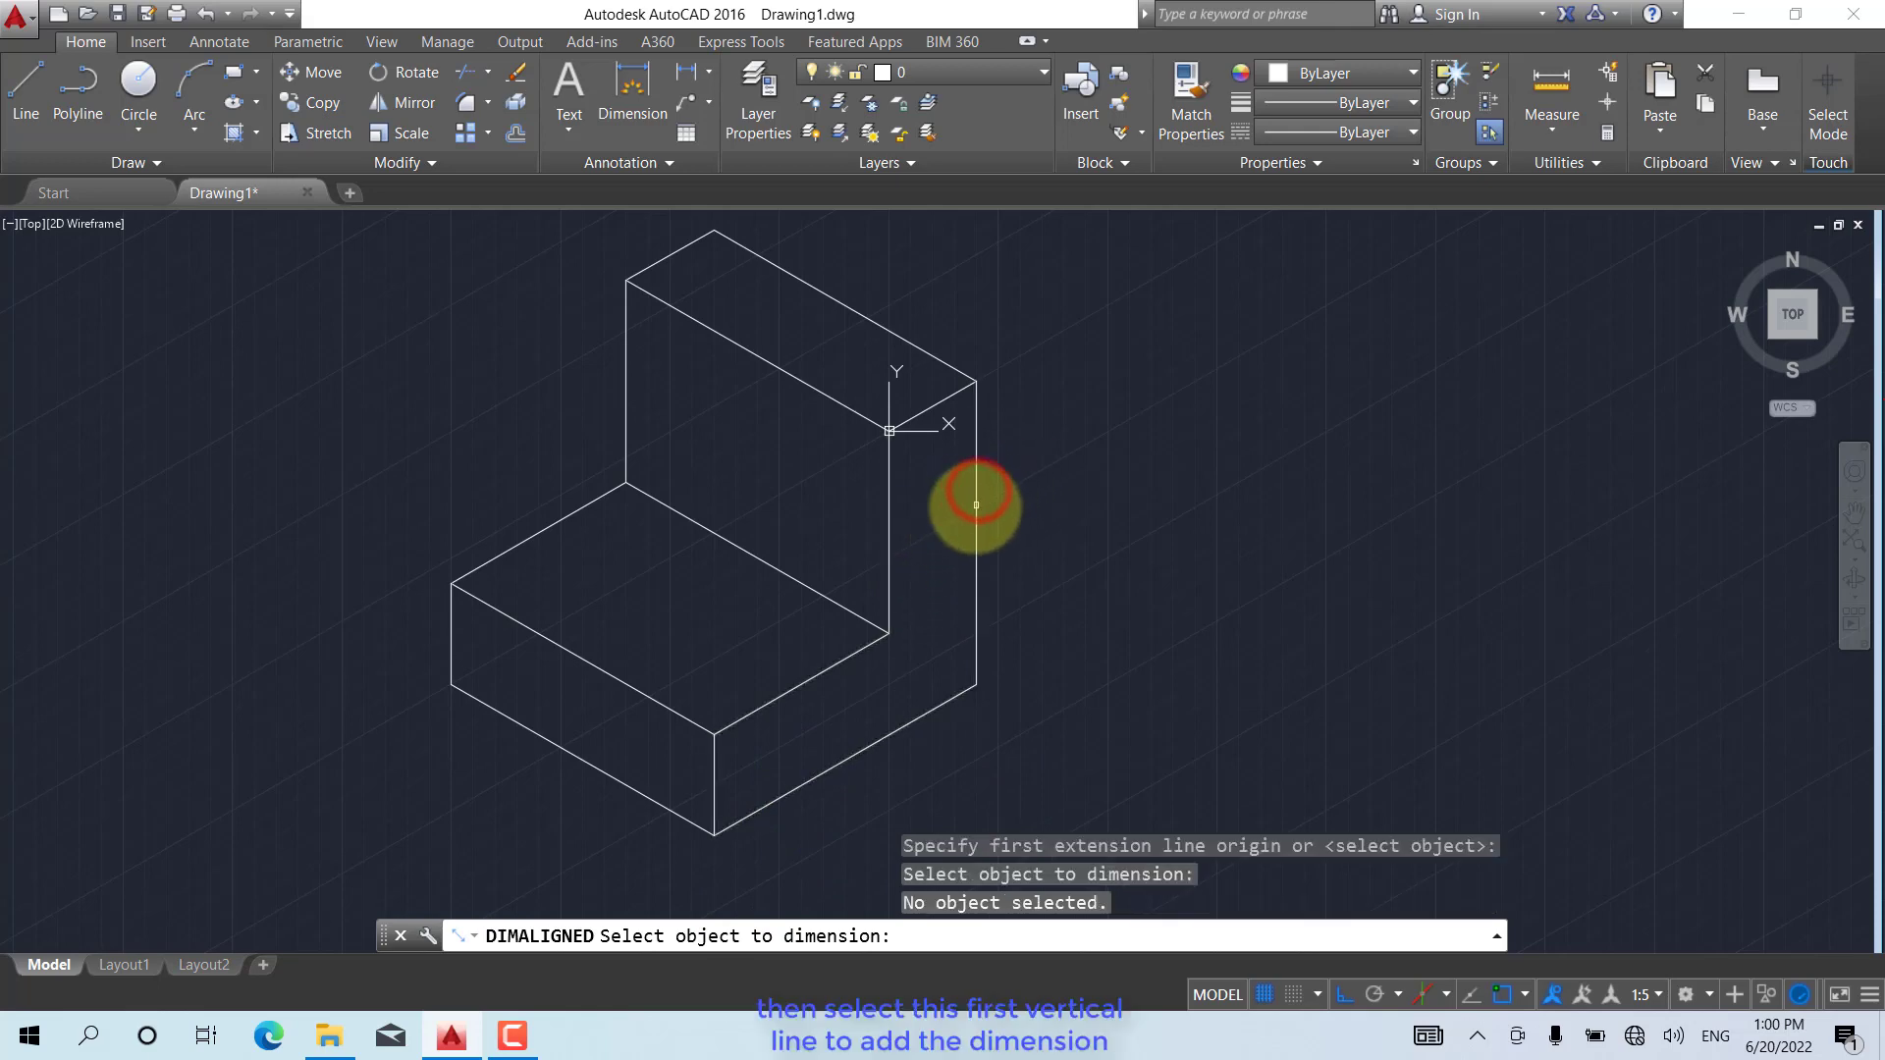
{"action": "left_click", "coordinate": [976, 506]}
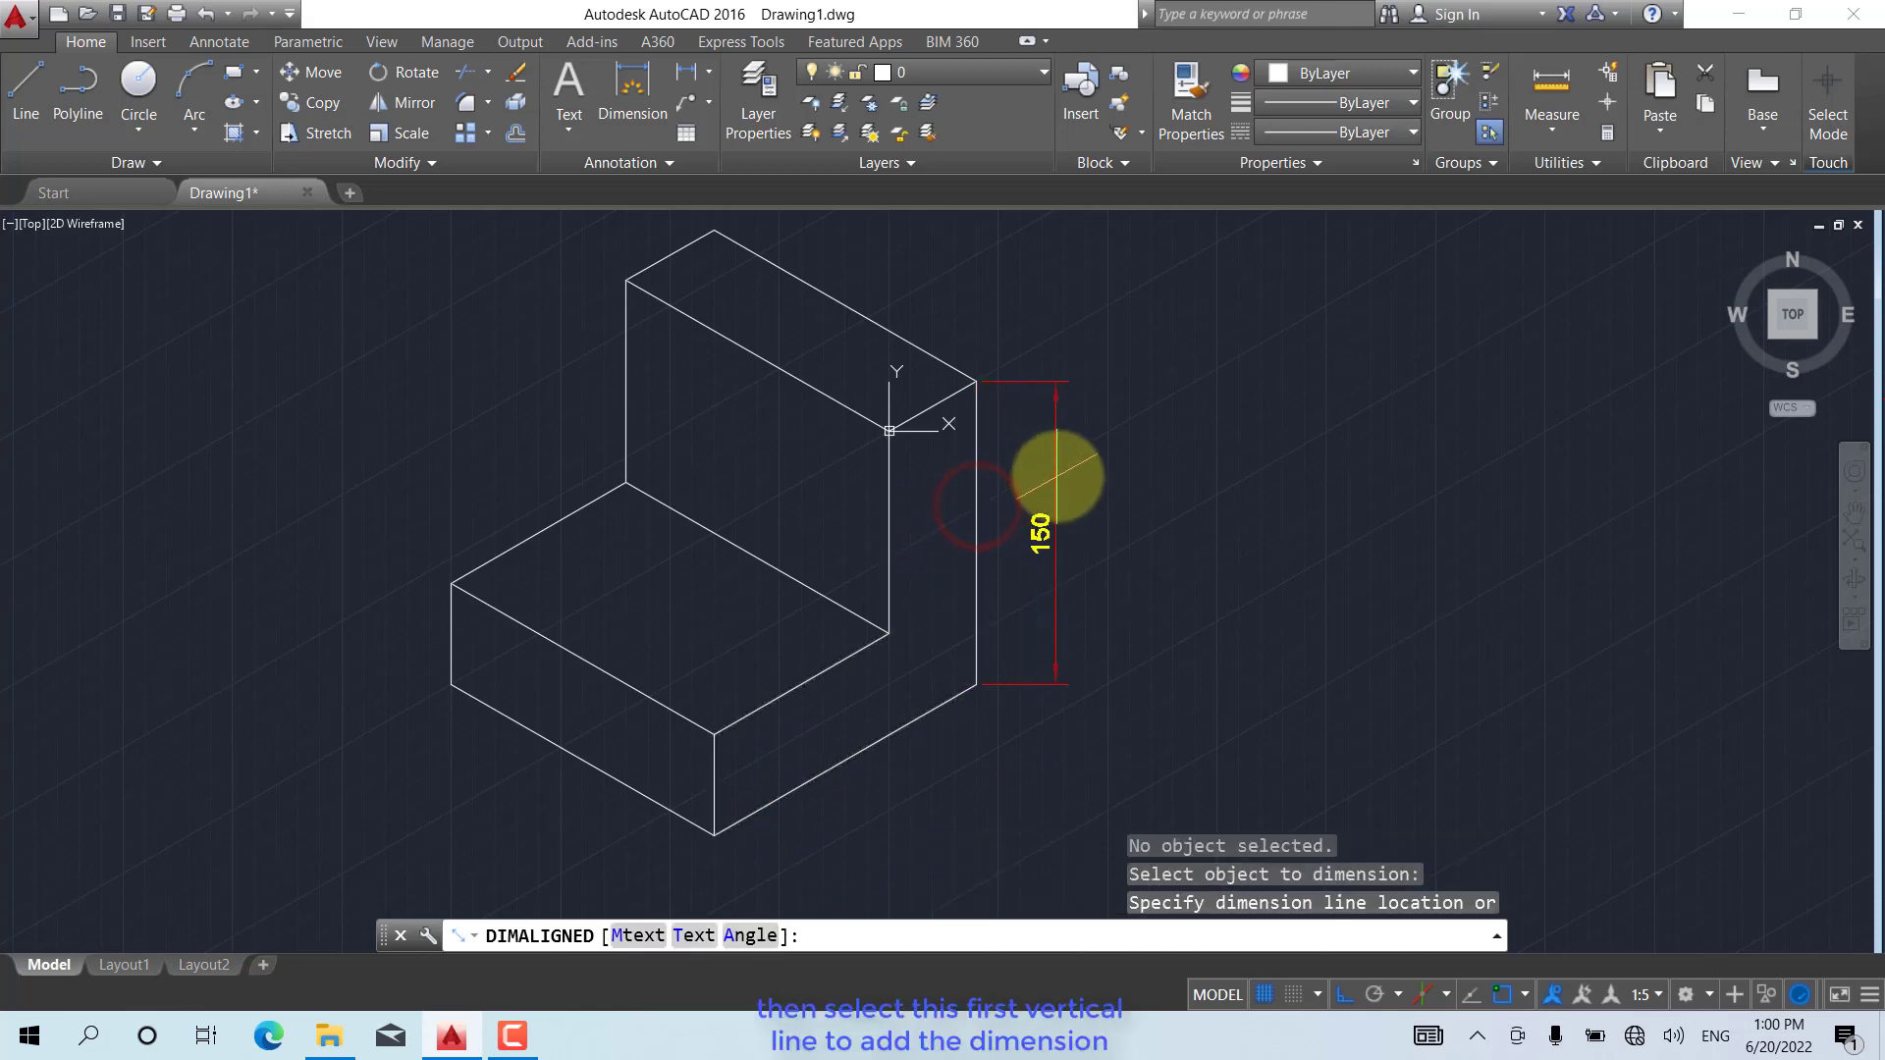
{"action": "left_click", "coordinate": [1060, 476]}
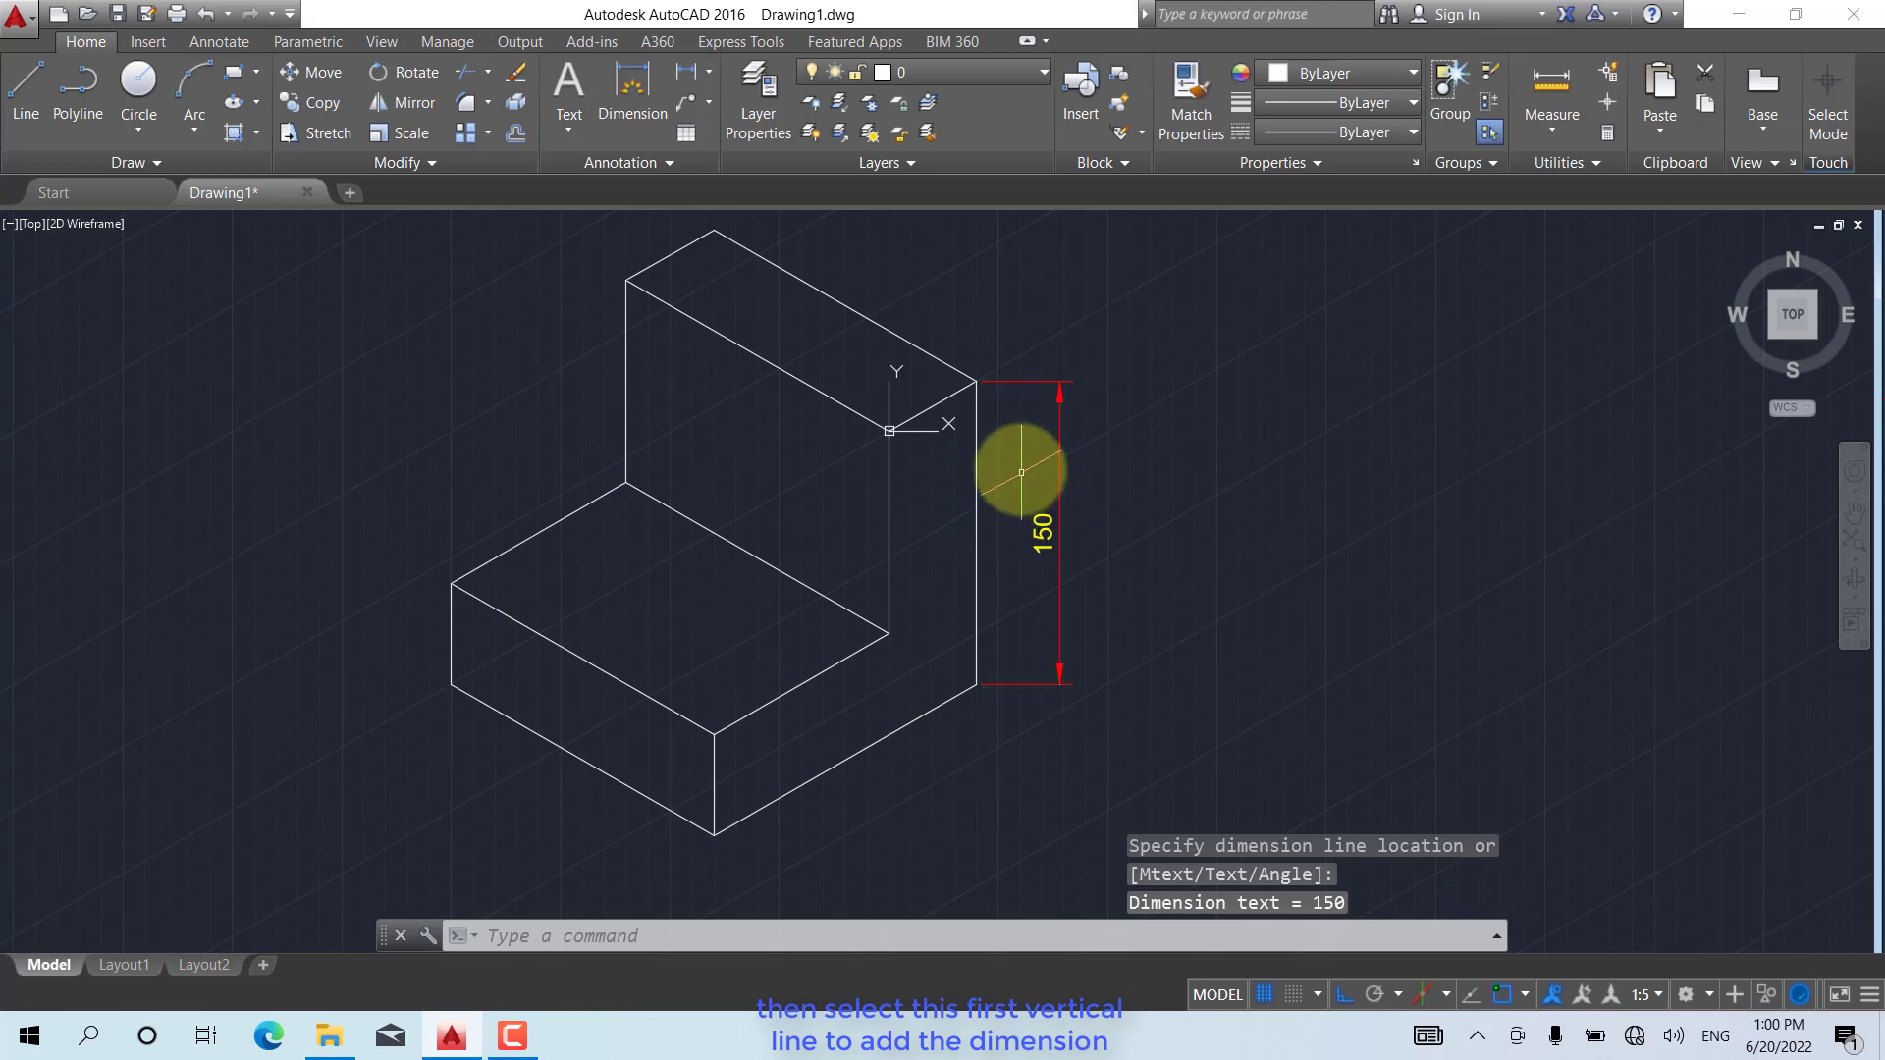
Add an aligned dimension to the short edge across the top of the upright, placed outside the block
{"action": "key", "text": "Return"}
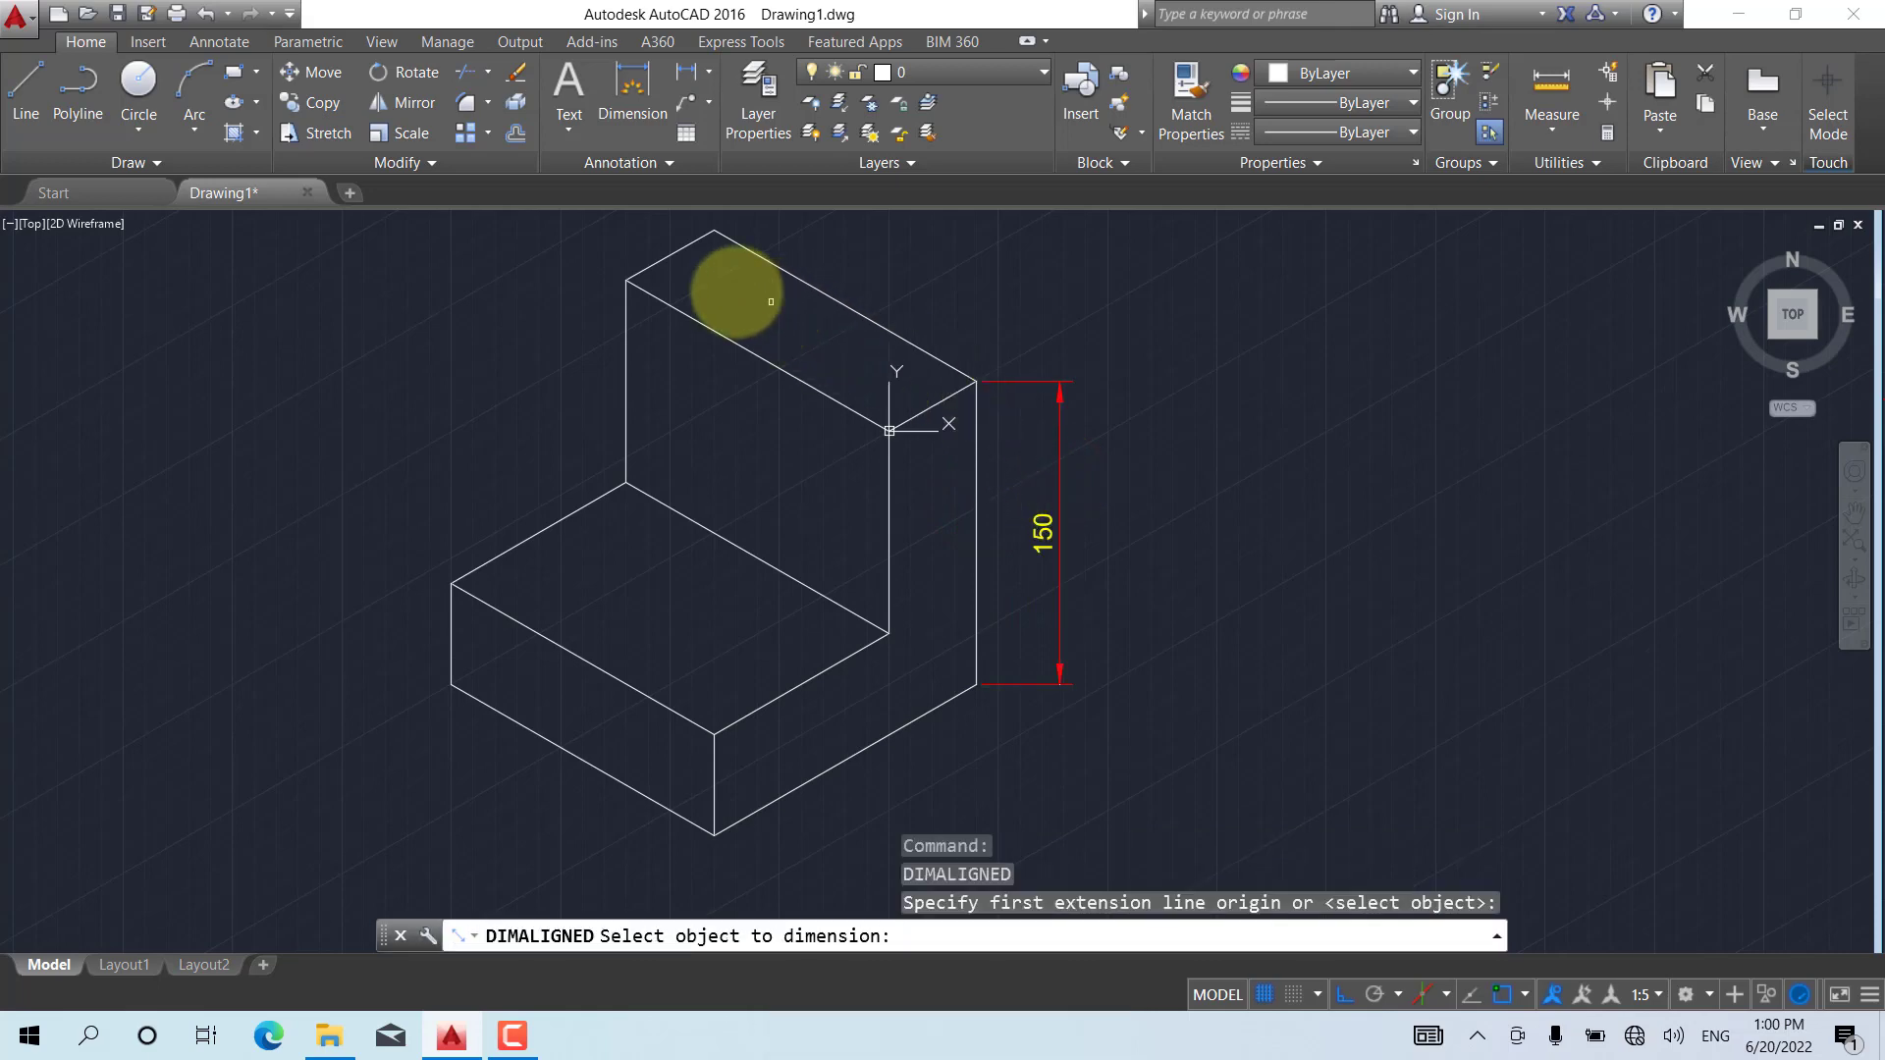
{"action": "middle_click_drag", "start_coordinate": [689, 282], "coordinate": [698, 306]}
{"action": "left_click", "coordinate": [686, 278]}
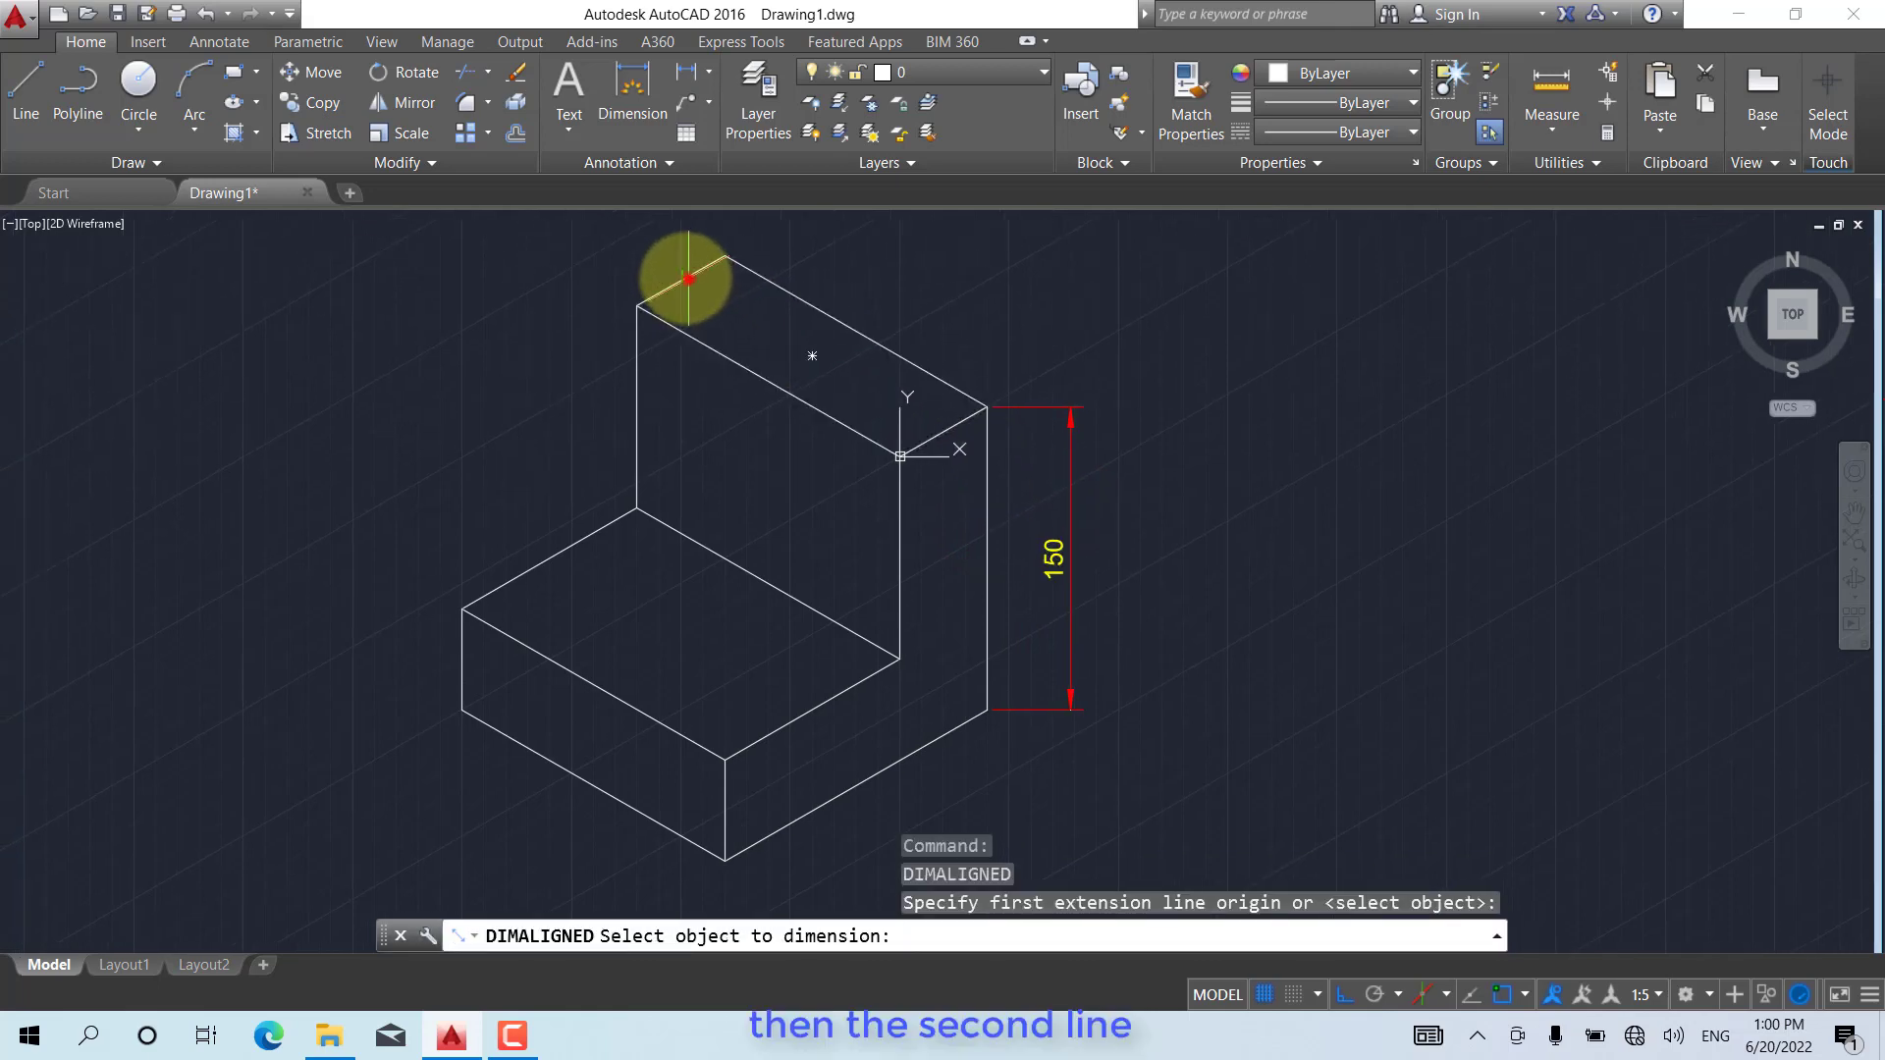
{"action": "left_click", "coordinate": [603, 263]}
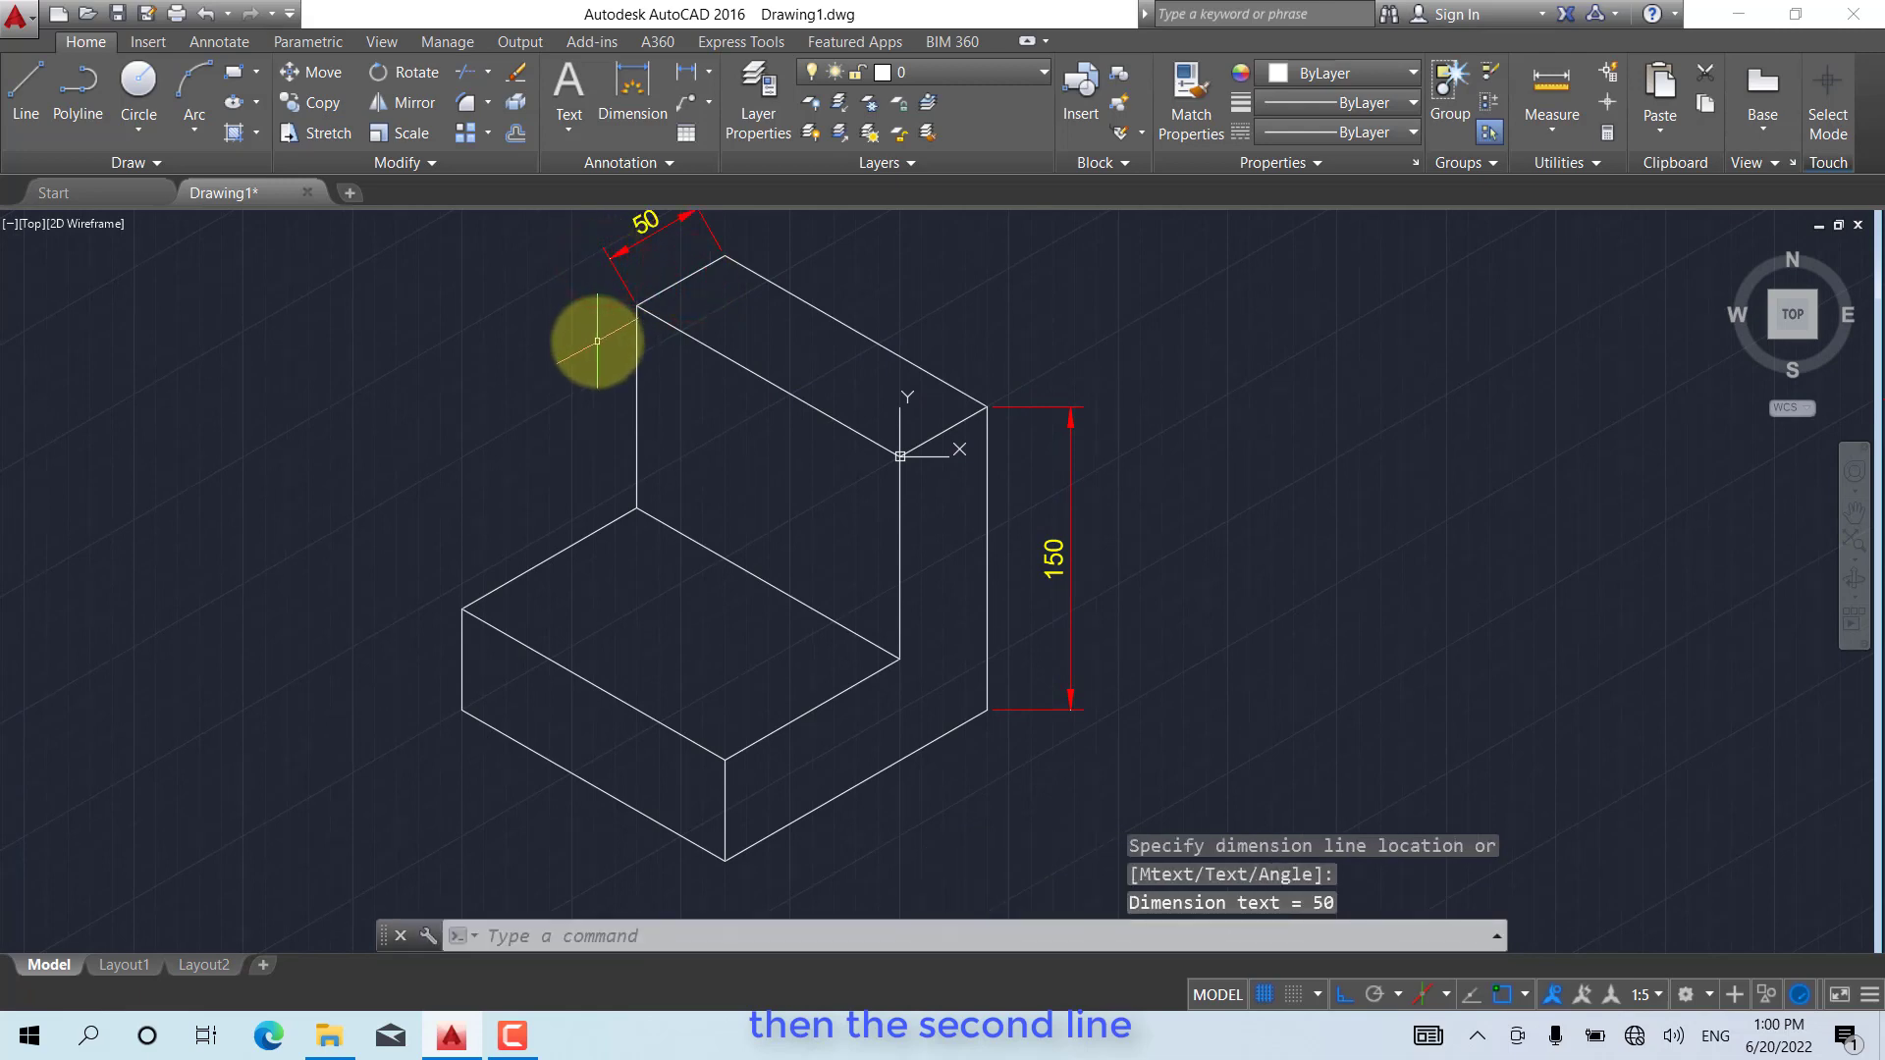
Add an aligned dimension to the short left vertical edge of the block's base, placed outside the part
{"action": "key", "text": "Return"}
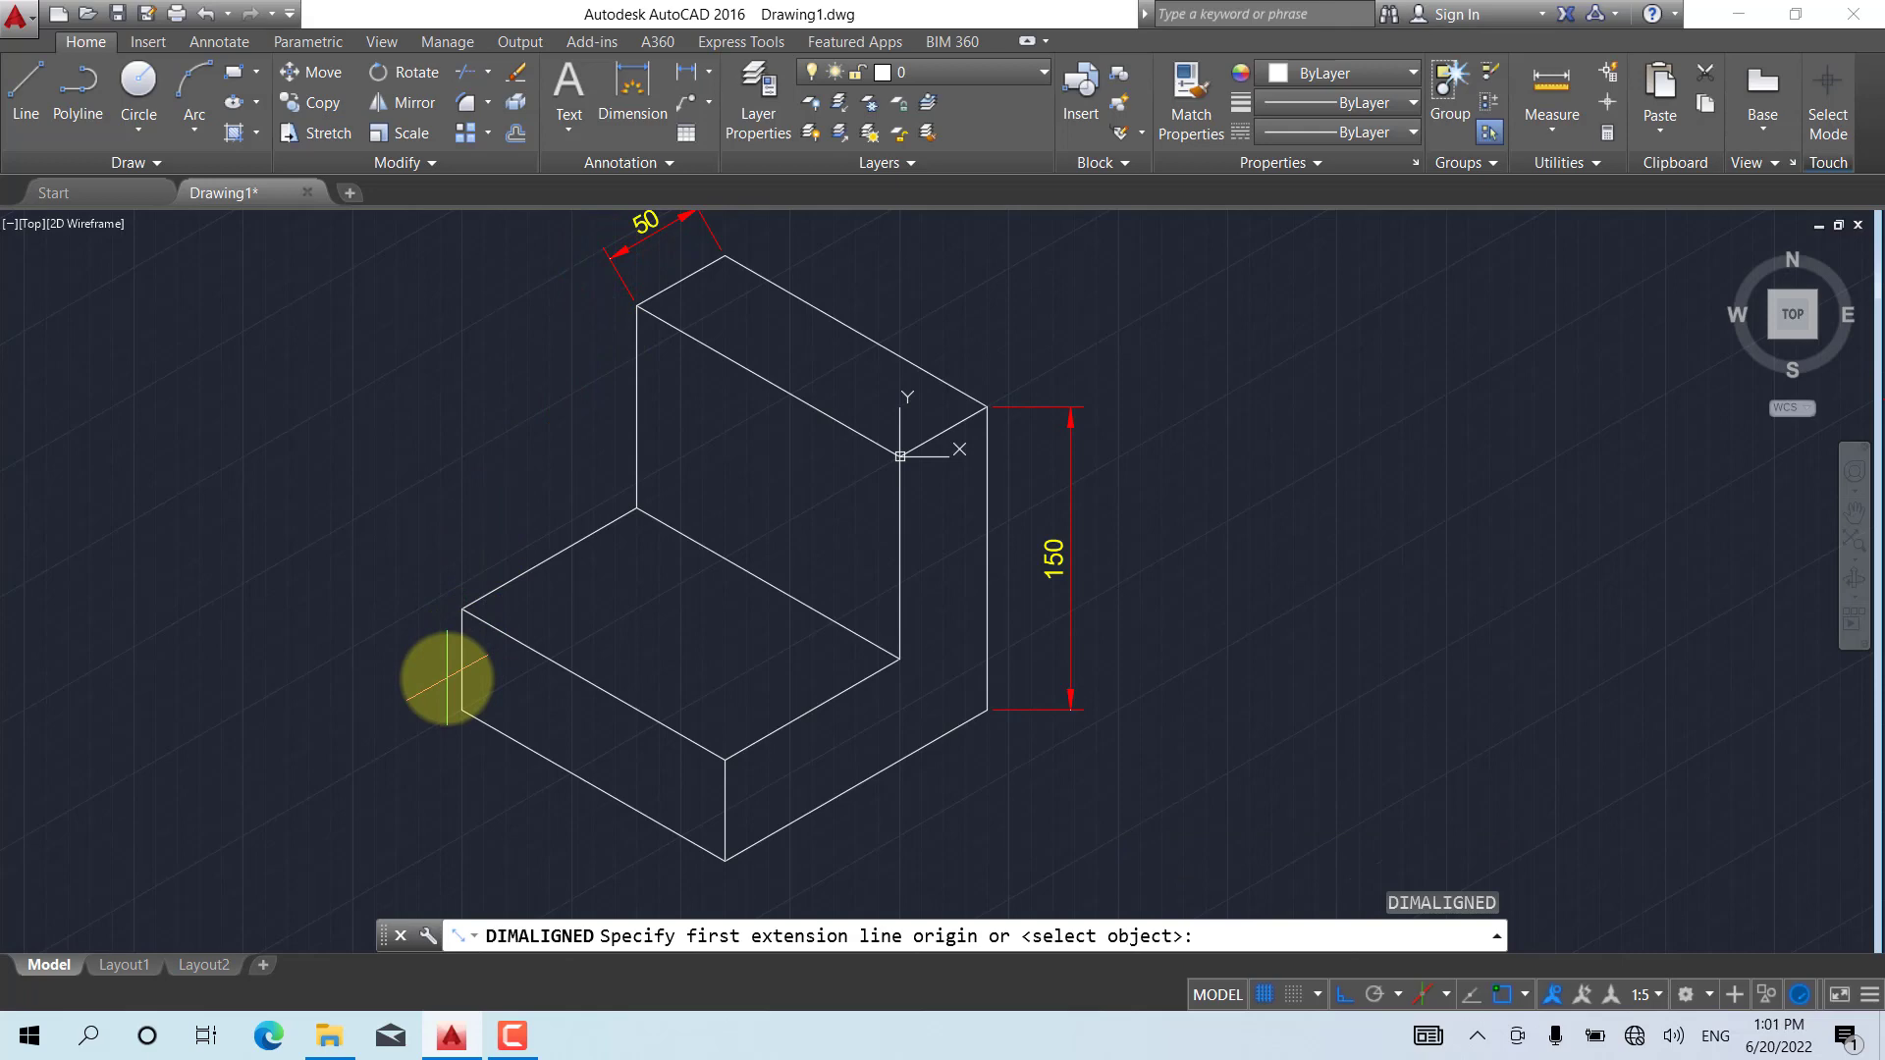
{"action": "key", "text": "Return"}
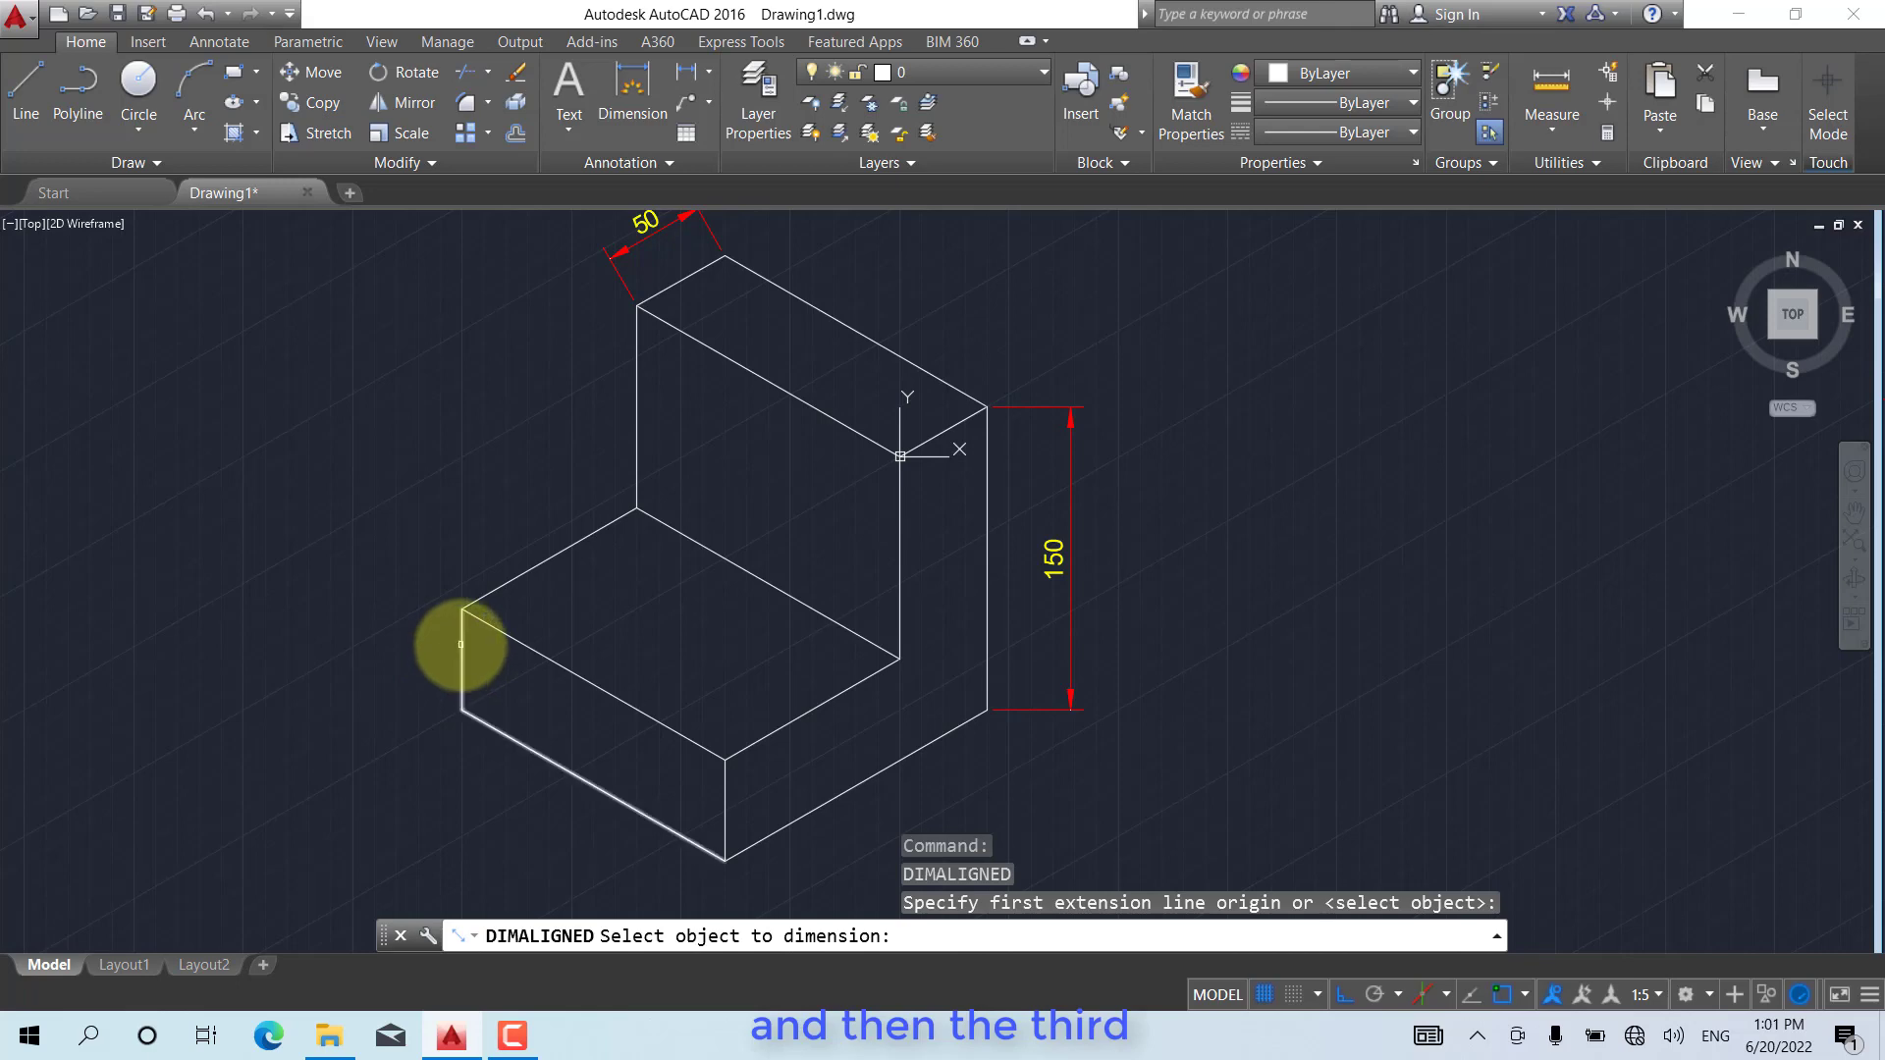
{"action": "left_click", "coordinate": [462, 645]}
{"action": "left_click", "coordinate": [402, 625]}
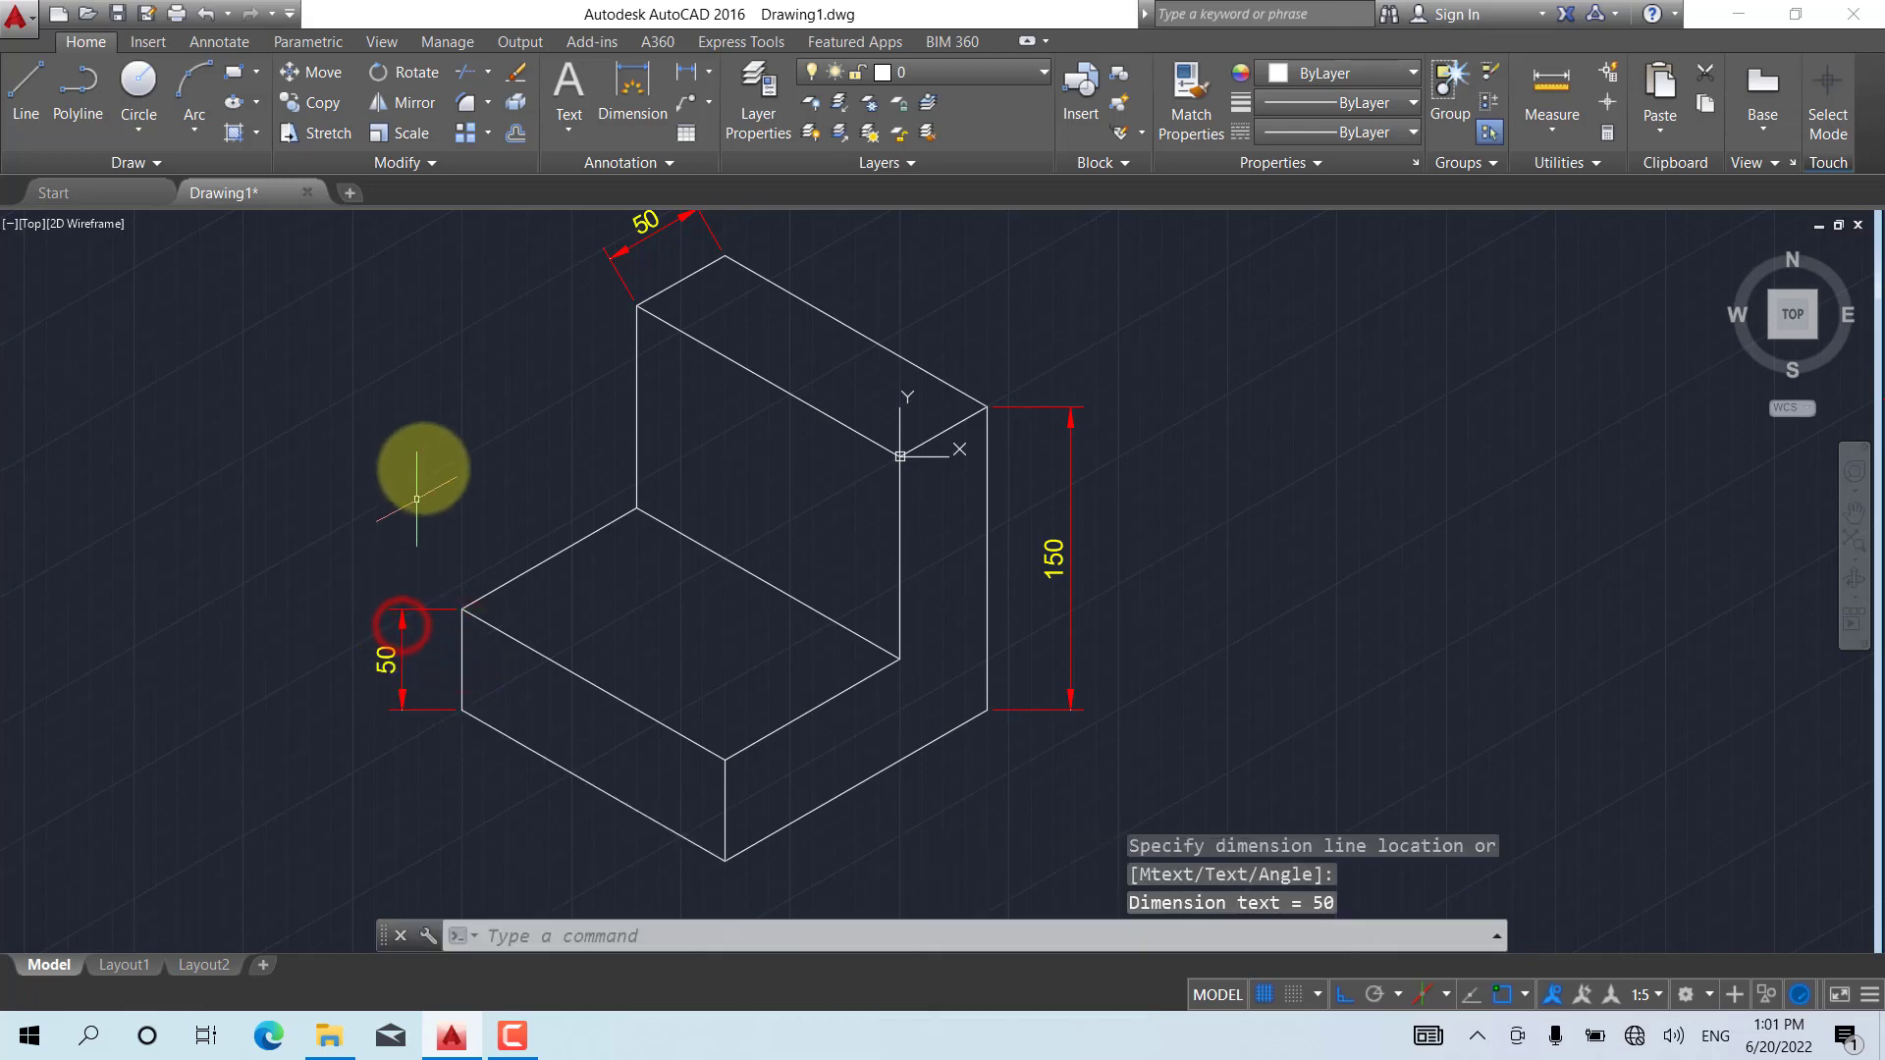
Add an aligned dimension to the bottom edge of the base's front-left face, placed below the block
{"action": "scroll", "coordinate": [505, 685], "scroll_direction": "down", "scroll_amount": 2}
{"action": "scroll", "coordinate": [509, 687], "scroll_direction": "up", "scroll_amount": 4}
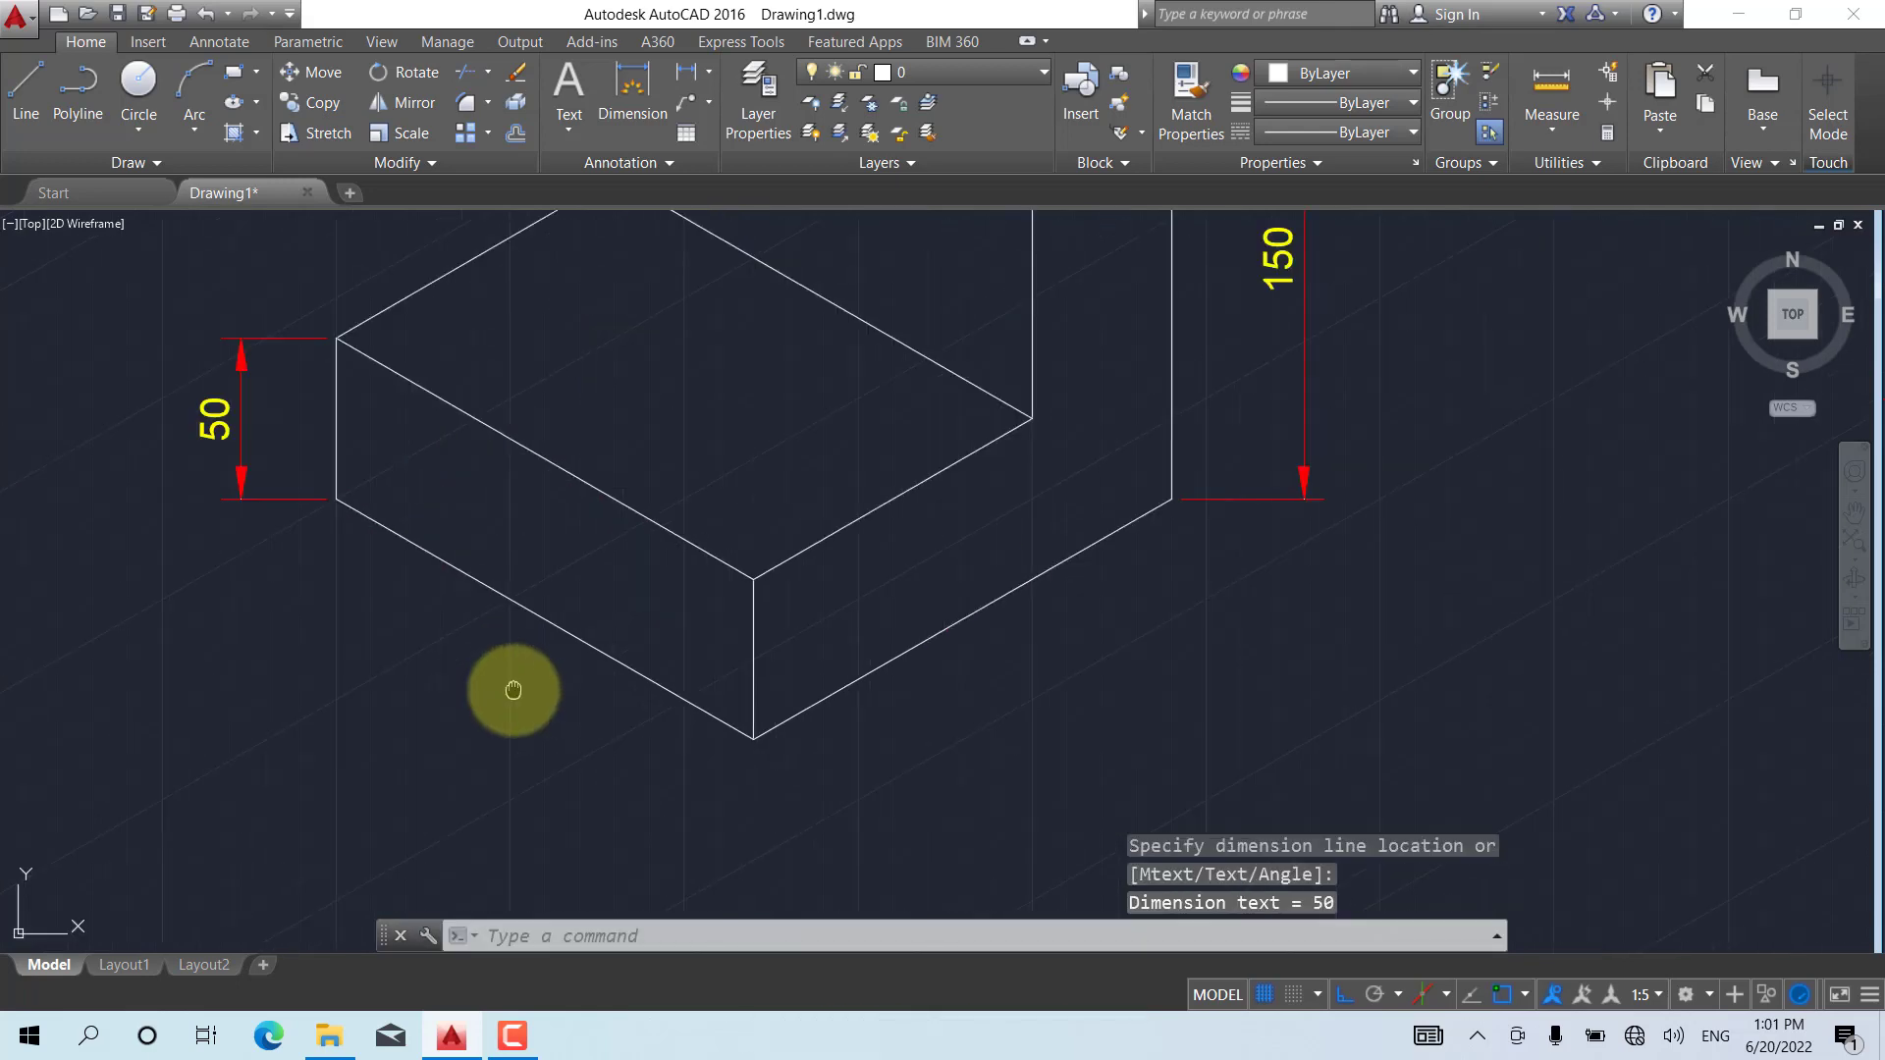
{"action": "middle_click_drag", "start_coordinate": [509, 686], "coordinate": [527, 713]}
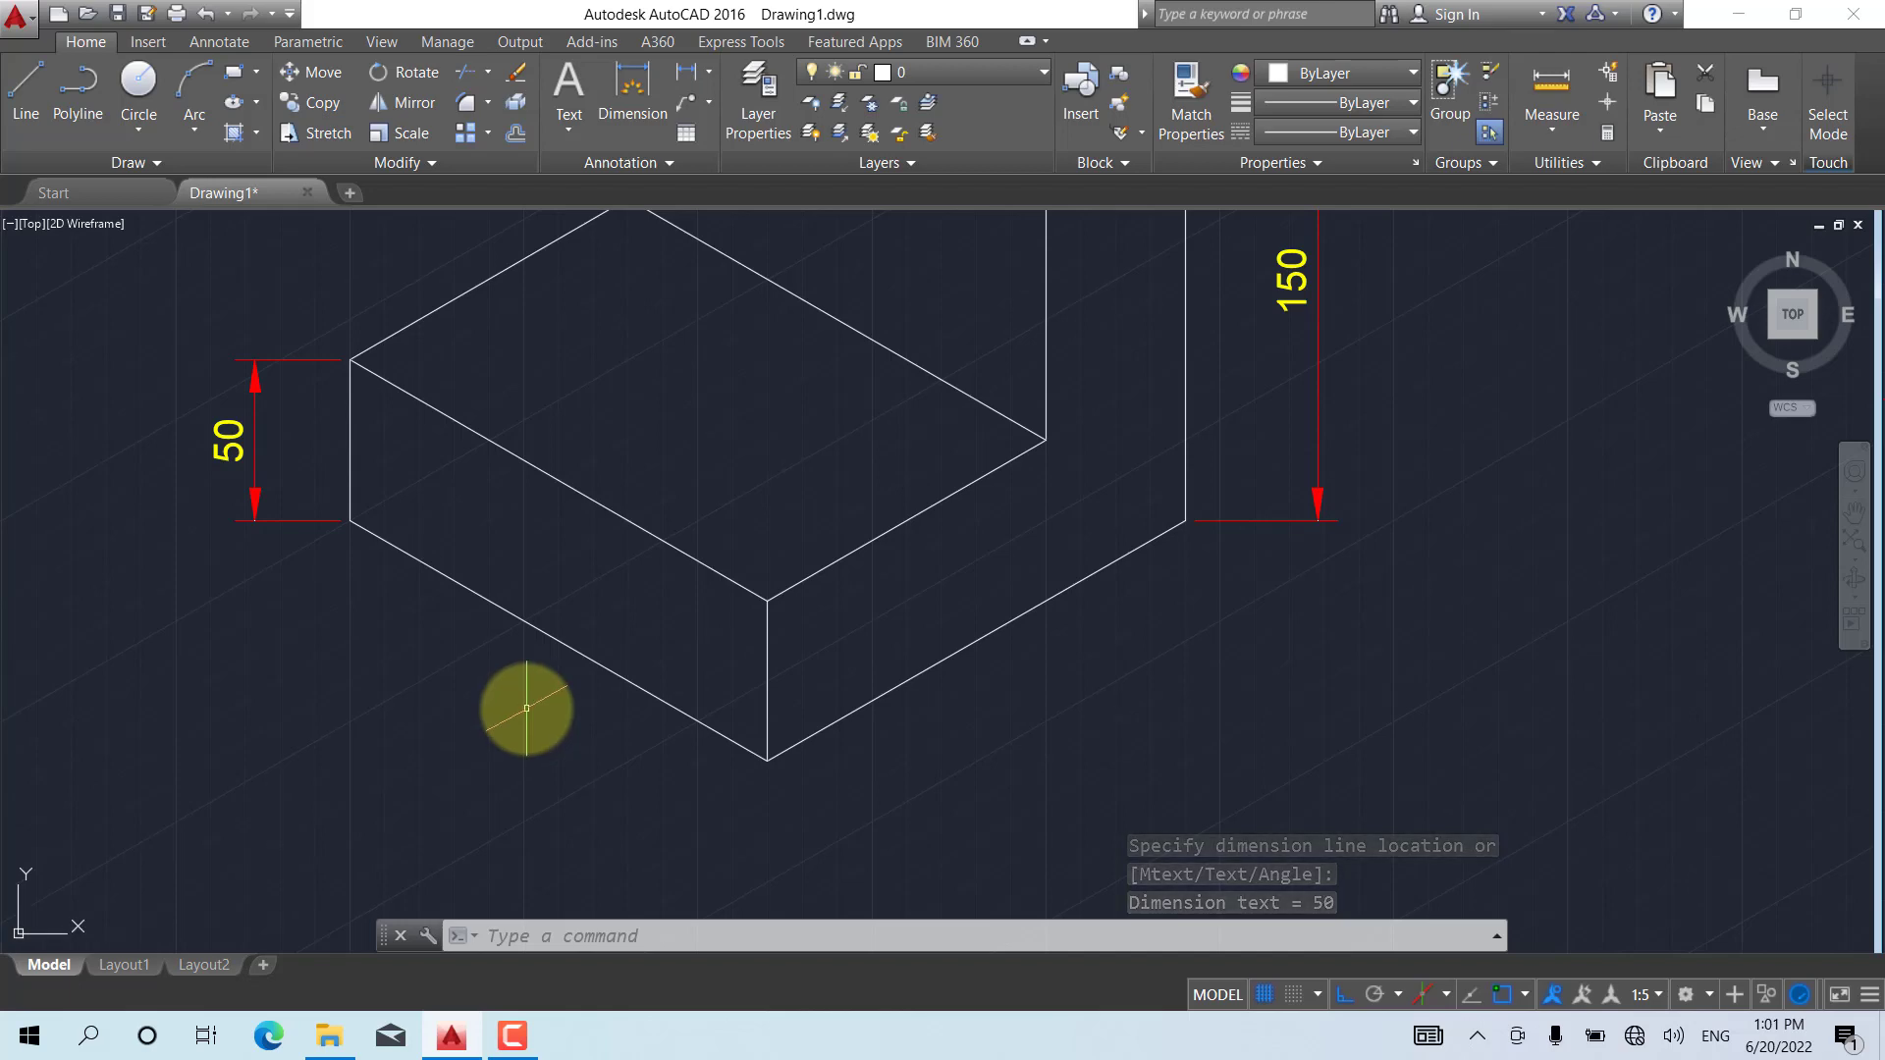
{"action": "scroll", "coordinate": [526, 705], "scroll_direction": "down", "scroll_amount": 3}
{"action": "middle_click_drag", "start_coordinate": [526, 705], "coordinate": [527, 709]}
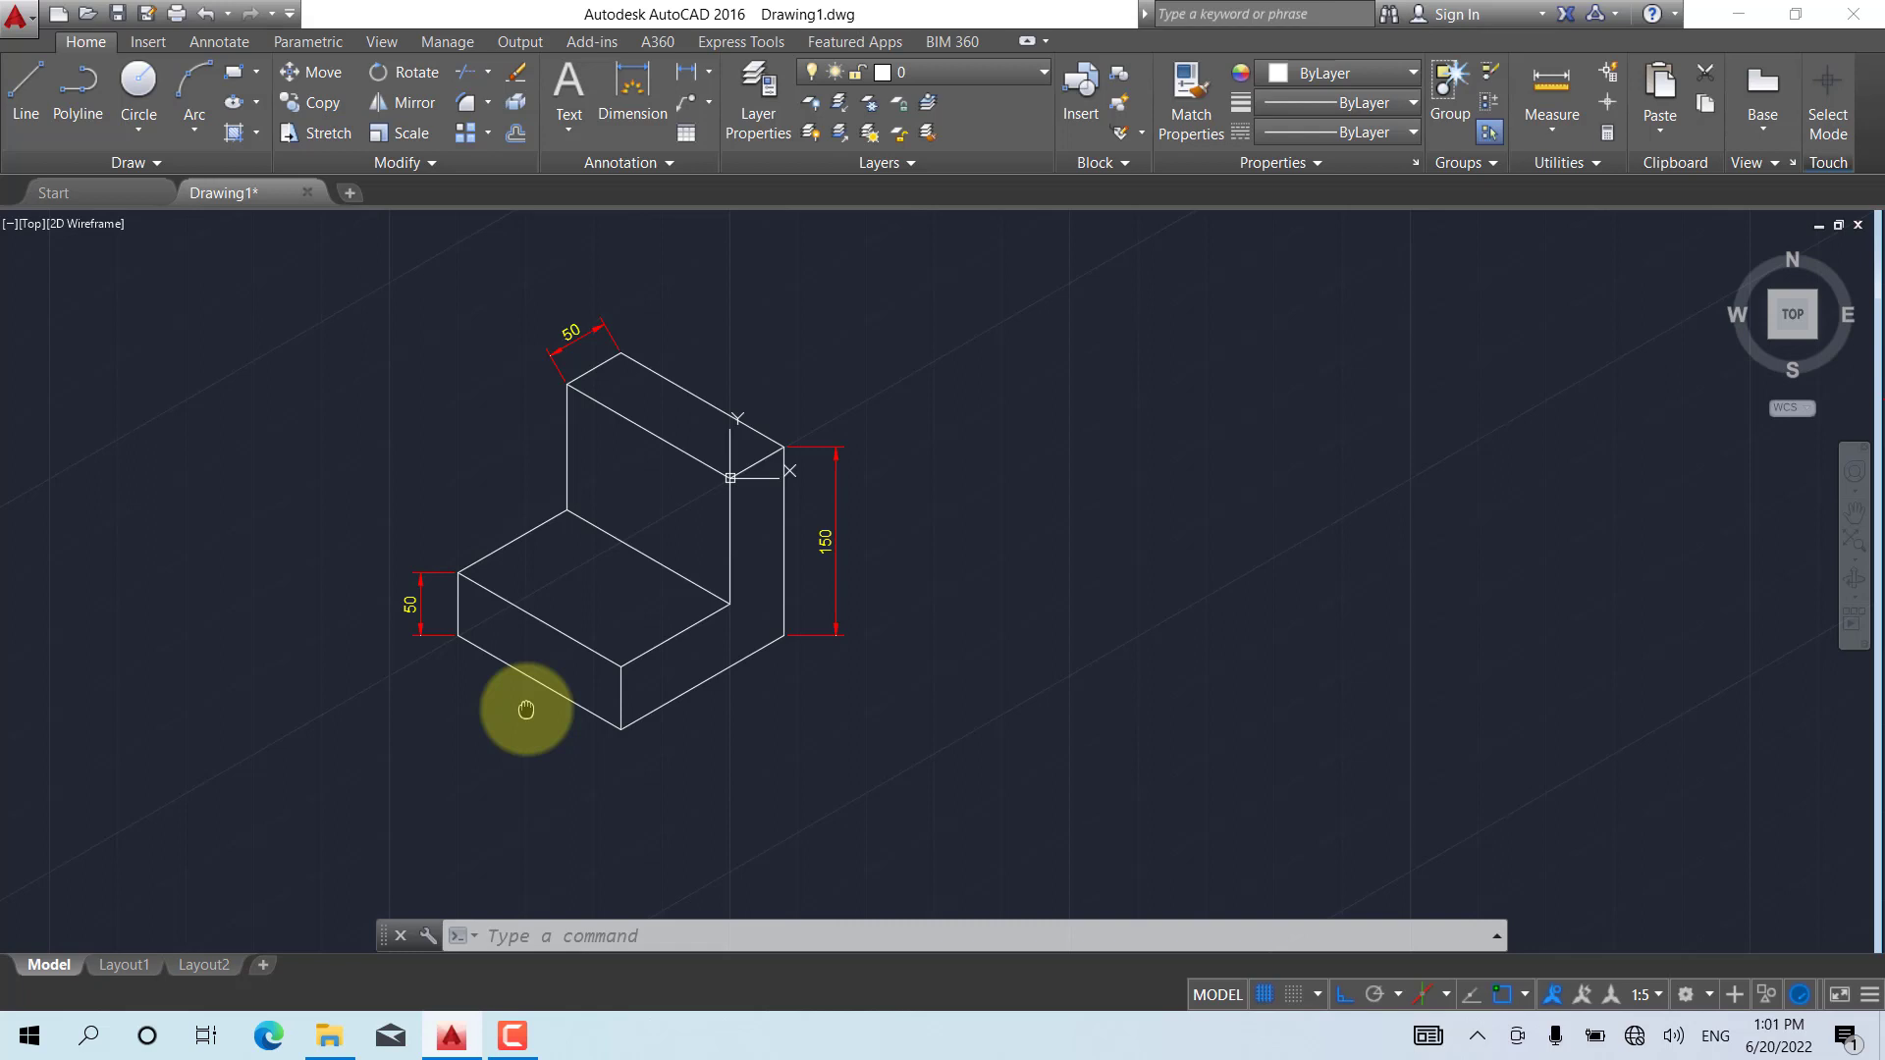
{"action": "type", "text": "dal"}
{"action": "key", "text": "Return"}
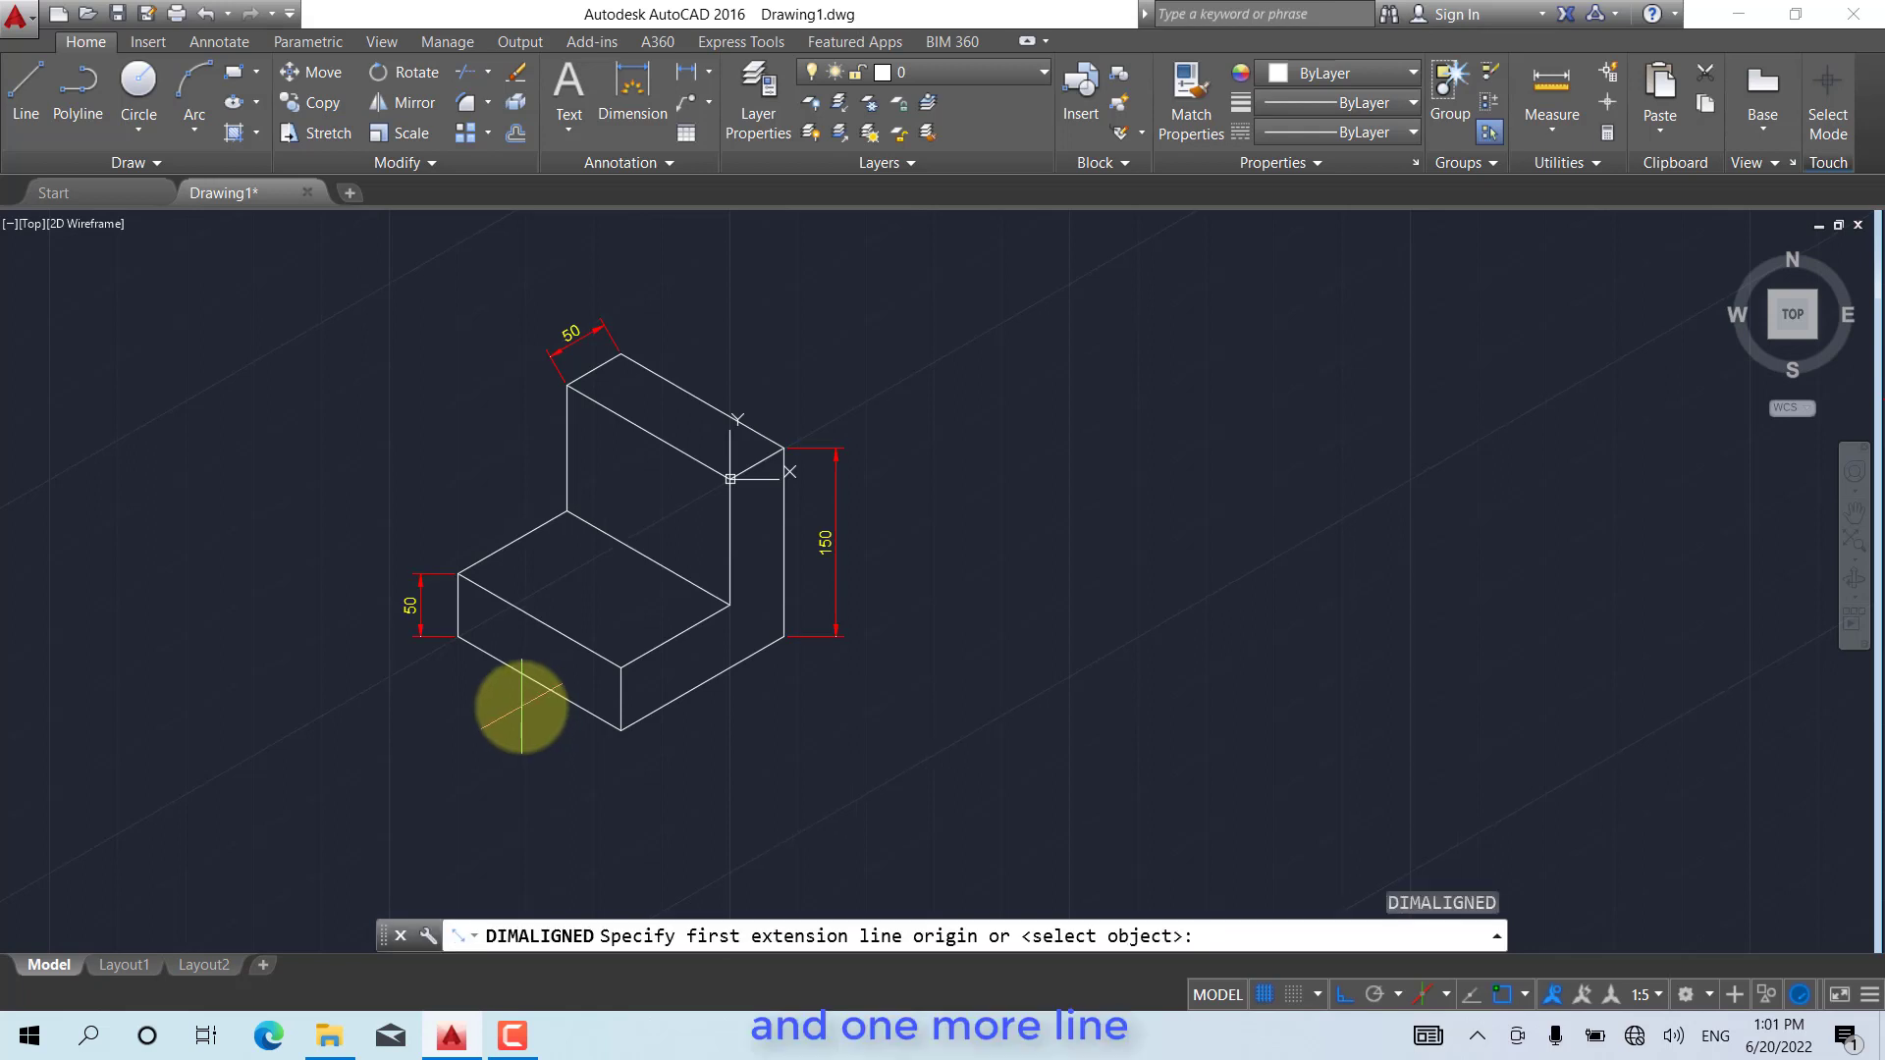
{"action": "key", "text": "Return"}
{"action": "left_click", "coordinate": [528, 680]}
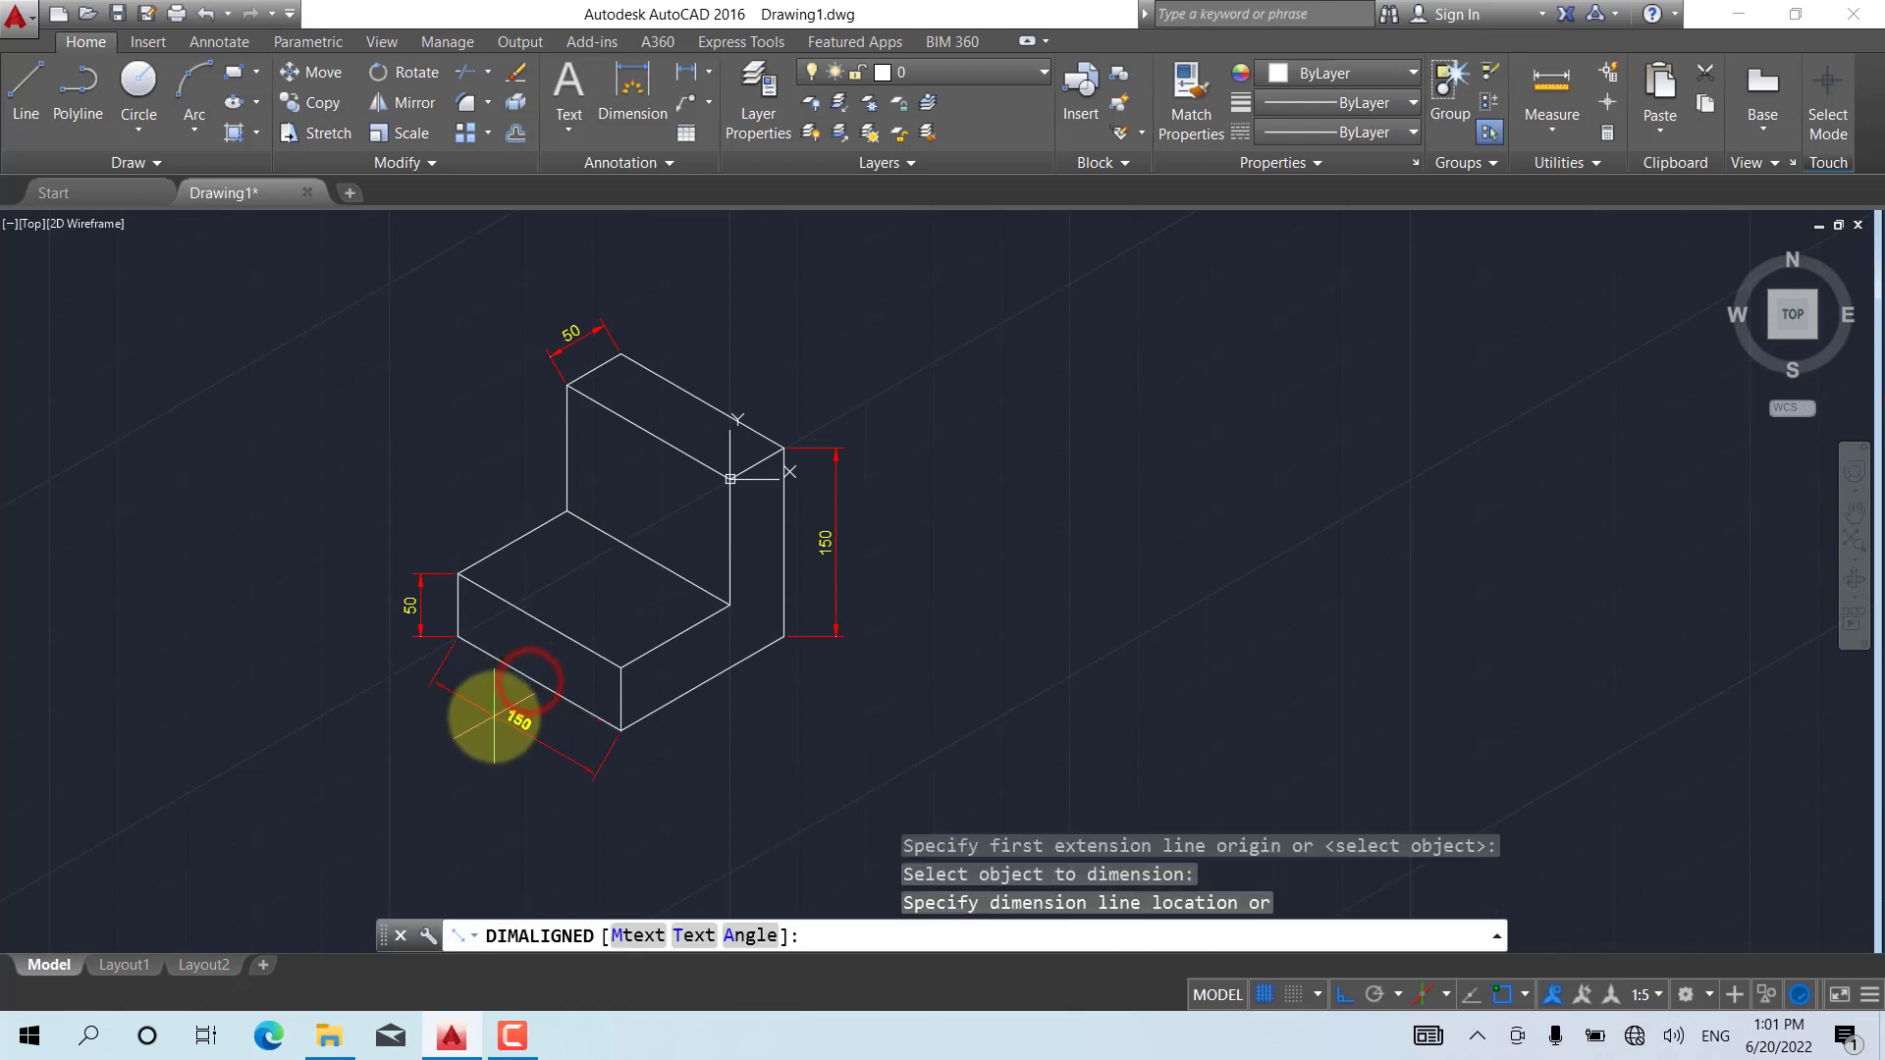
{"action": "left_click", "coordinate": [489, 721]}
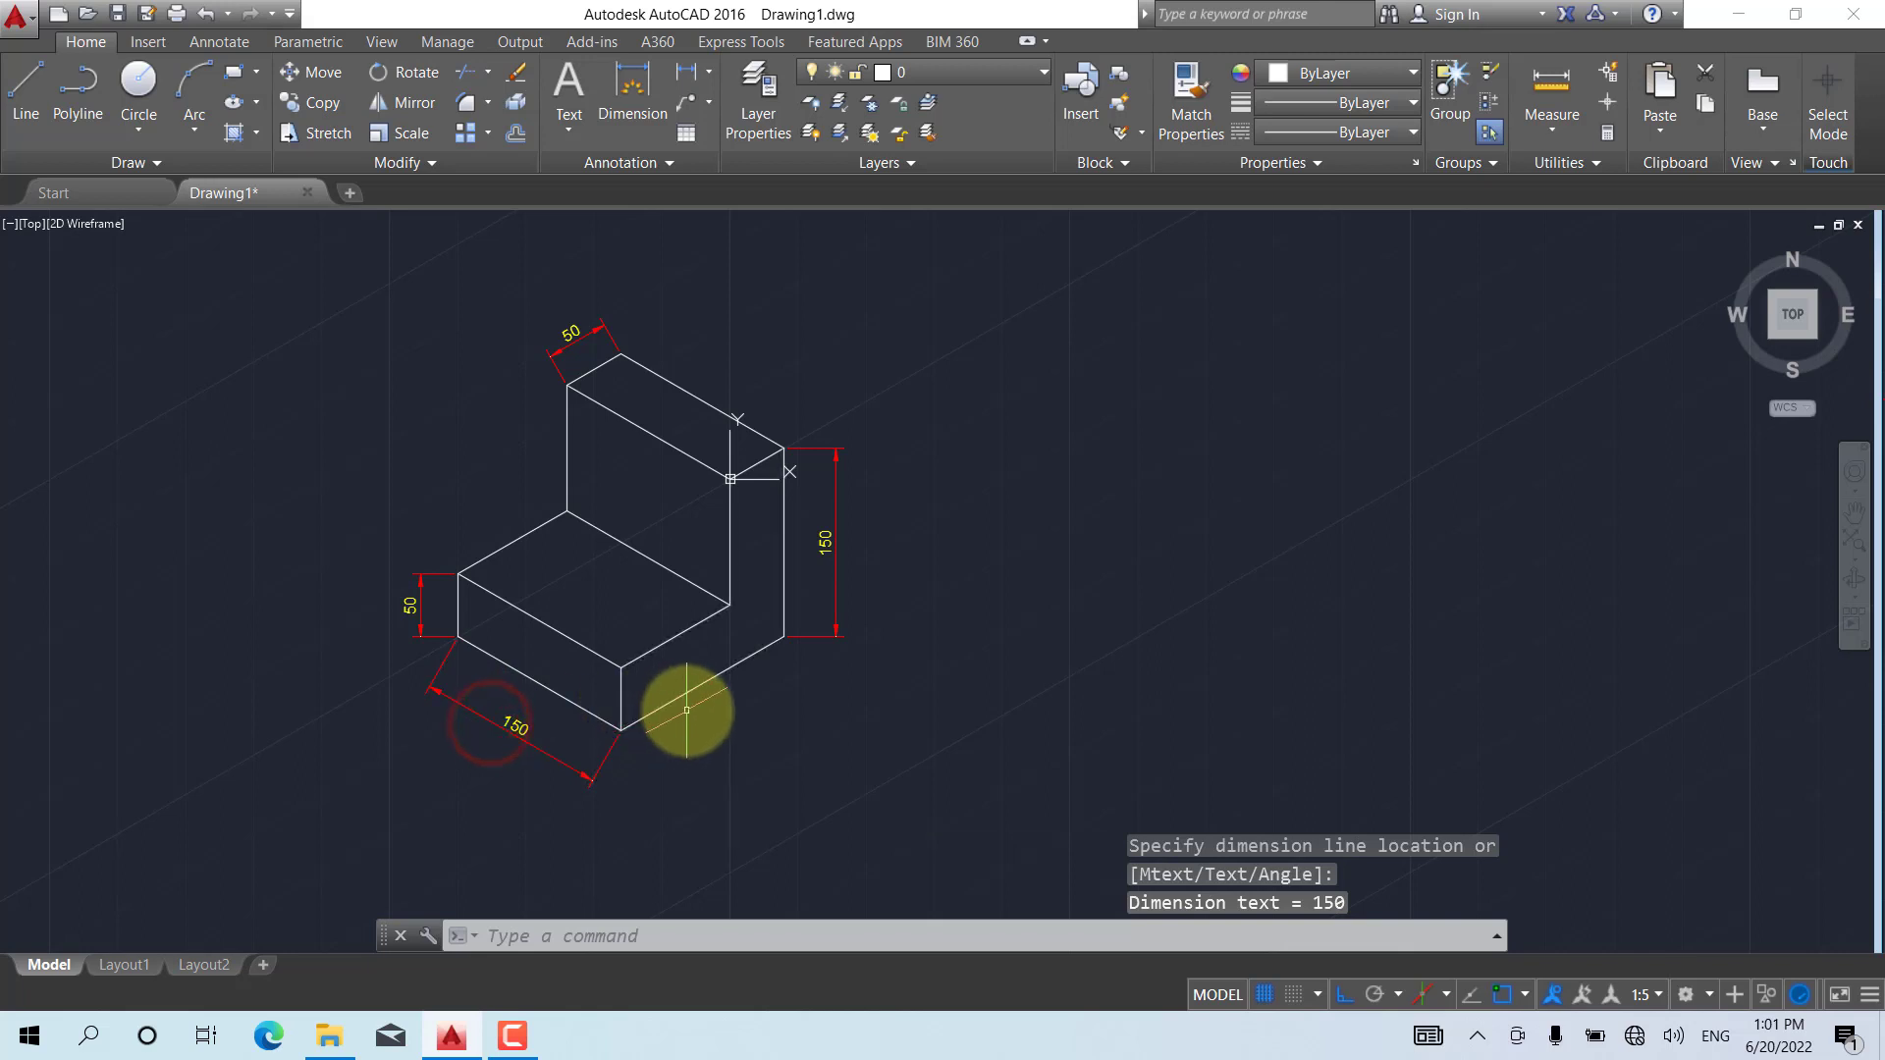
Add an aligned dimension to the bottom edge of the L-shaped side face, placed below the block
{"action": "key", "text": "Return"}
{"action": "key", "text": "Return"}
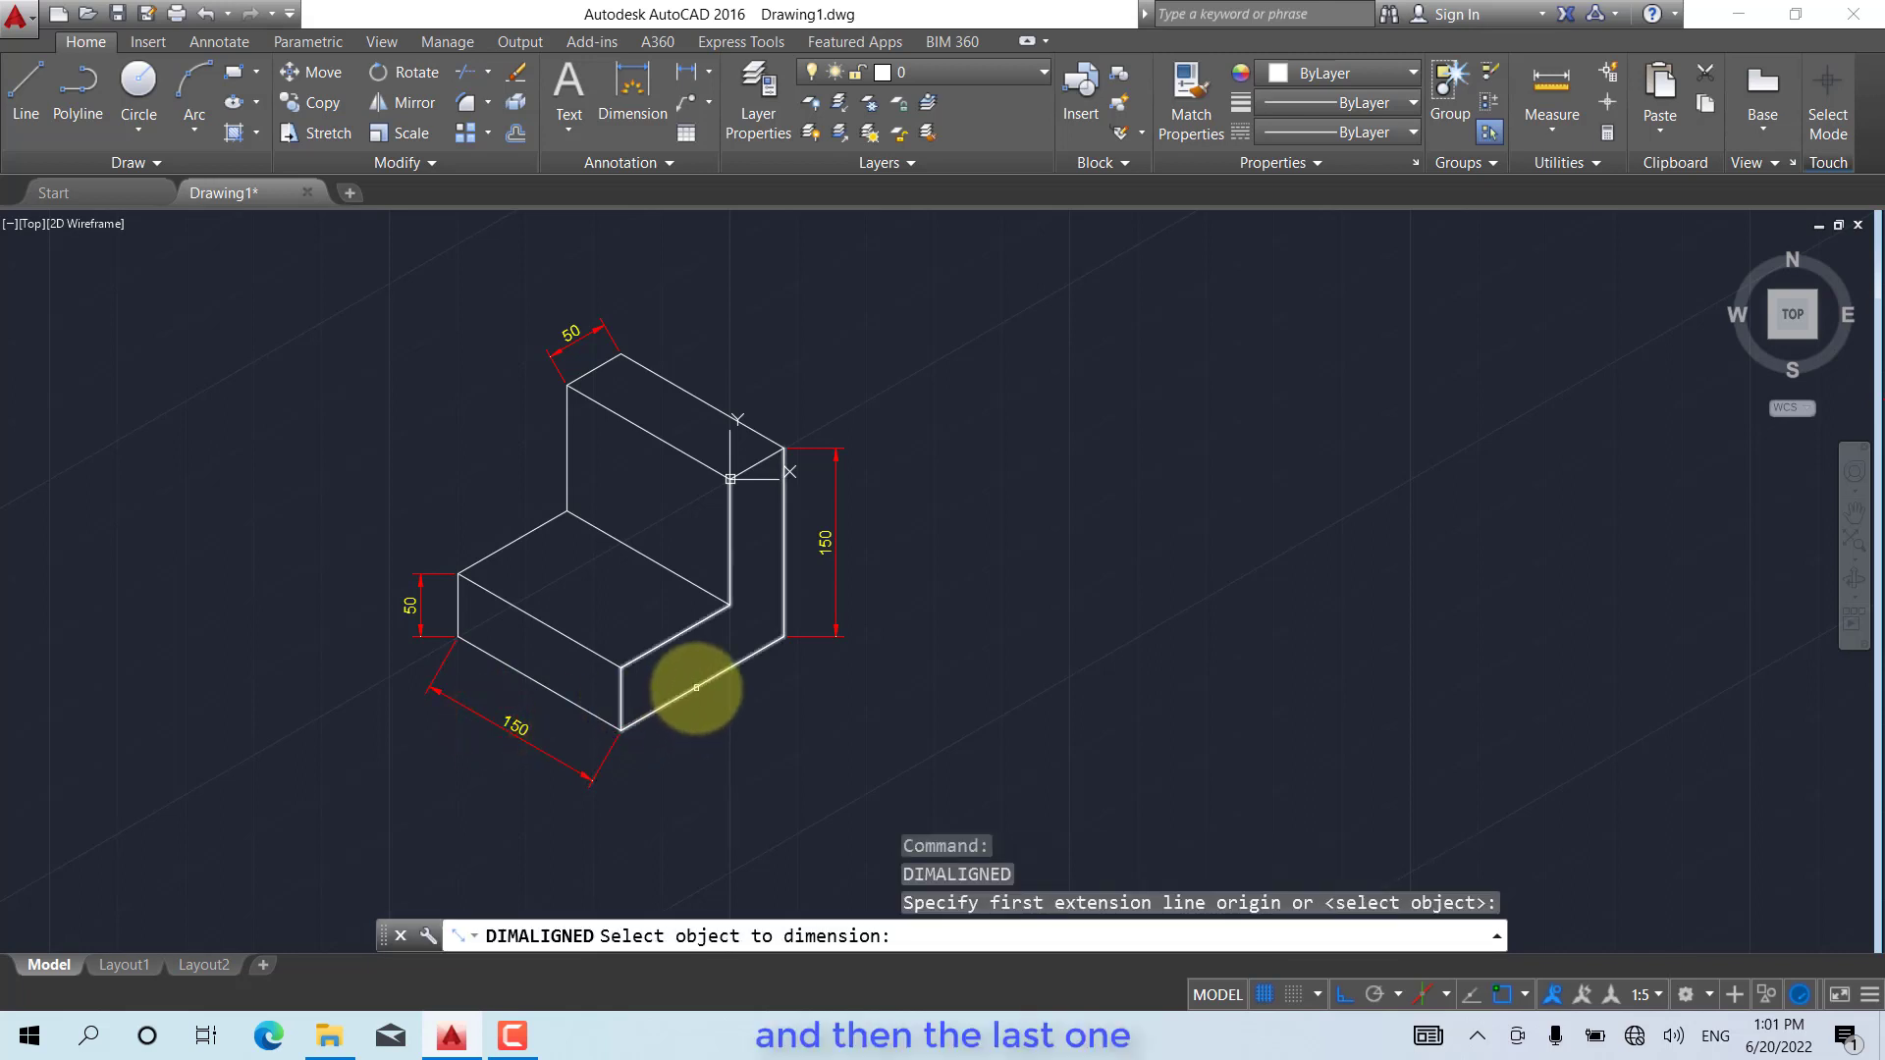
{"action": "left_click", "coordinate": [696, 687]}
{"action": "left_click", "coordinate": [729, 736]}
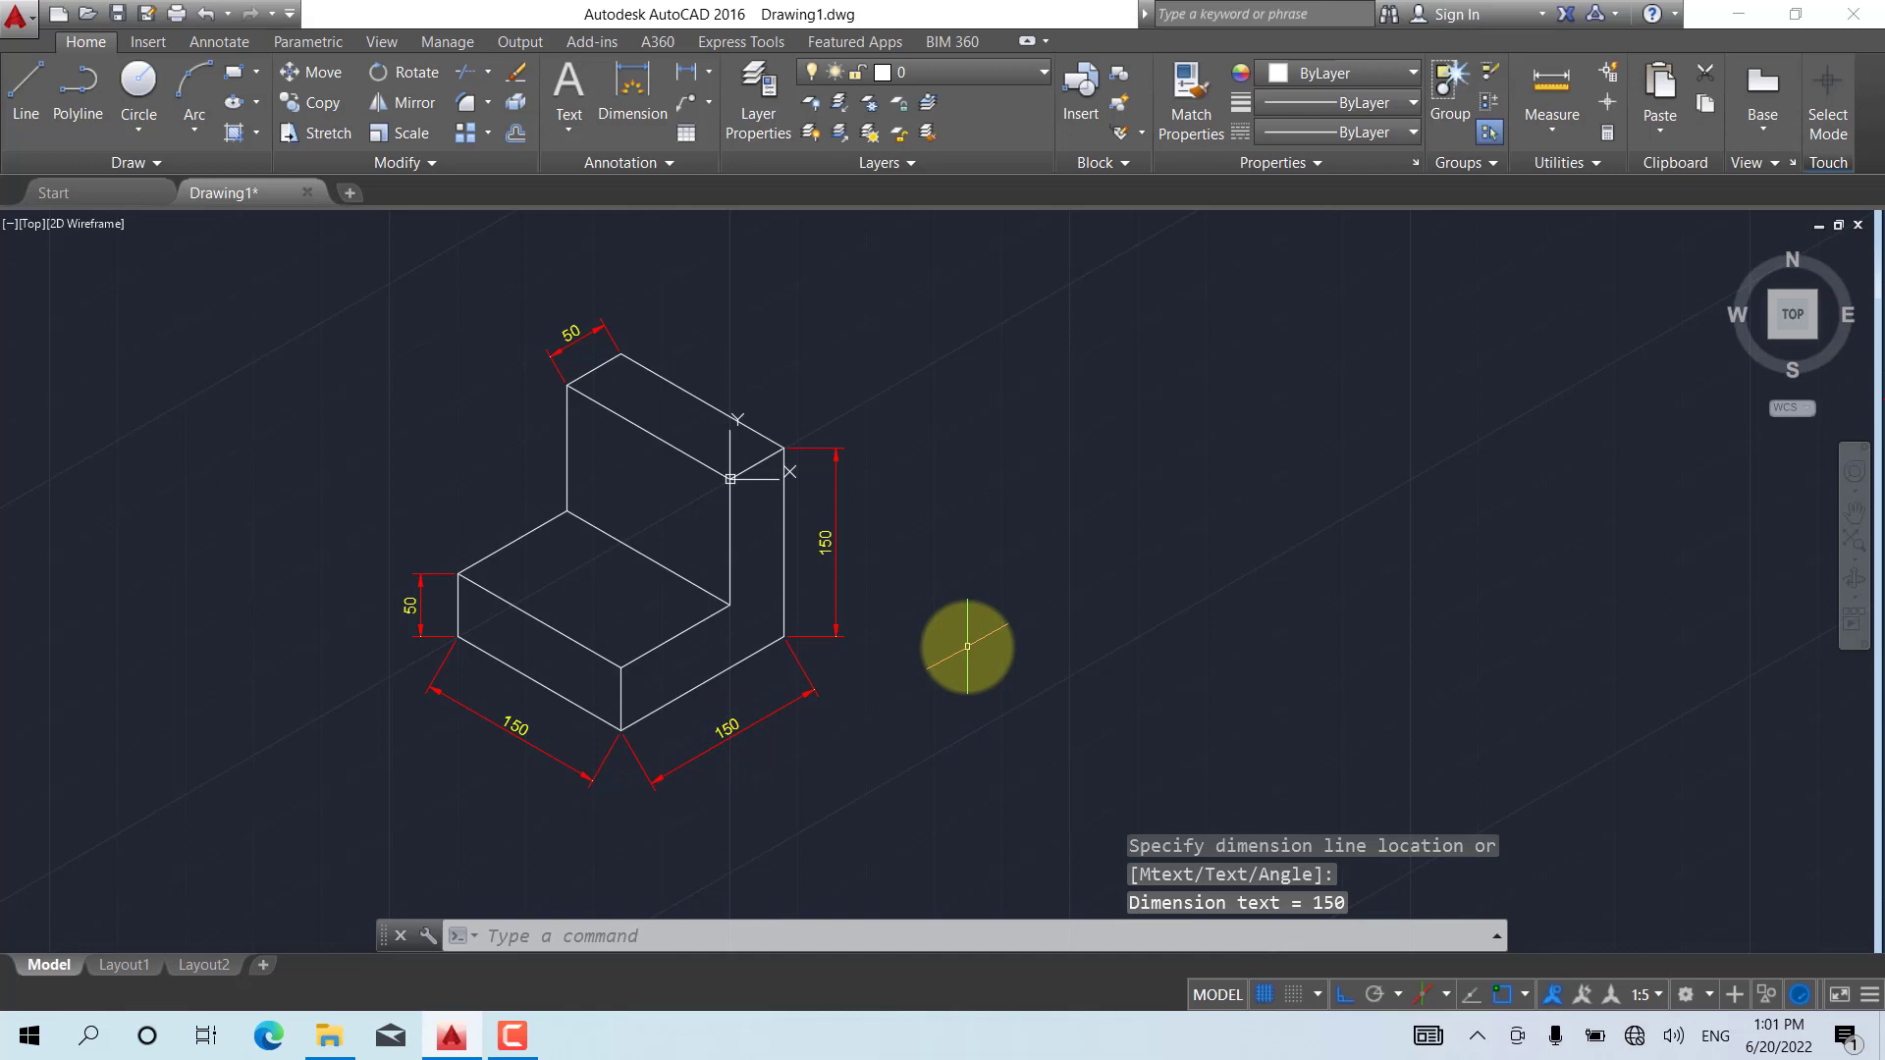
{"action": "mouse_move", "coordinate": [910, 646]}
{"action": "middle_mouse_down"}
{"action": "mouse_move", "coordinate": [639, 631]}
{"action": "mouse_move", "coordinate": [1058, 625]}
{"action": "middle_mouse_up"}
{"action": "scroll", "coordinate": [803, 574], "scroll_direction": "up", "scroll_amount": 2}
{"action": "scroll", "coordinate": [803, 574], "scroll_direction": "down", "scroll_amount": 2}
{"action": "scroll", "coordinate": [803, 574], "scroll_direction": "up", "scroll_amount": 2}
{"action": "scroll", "coordinate": [808, 587], "scroll_direction": "down", "scroll_amount": 2}
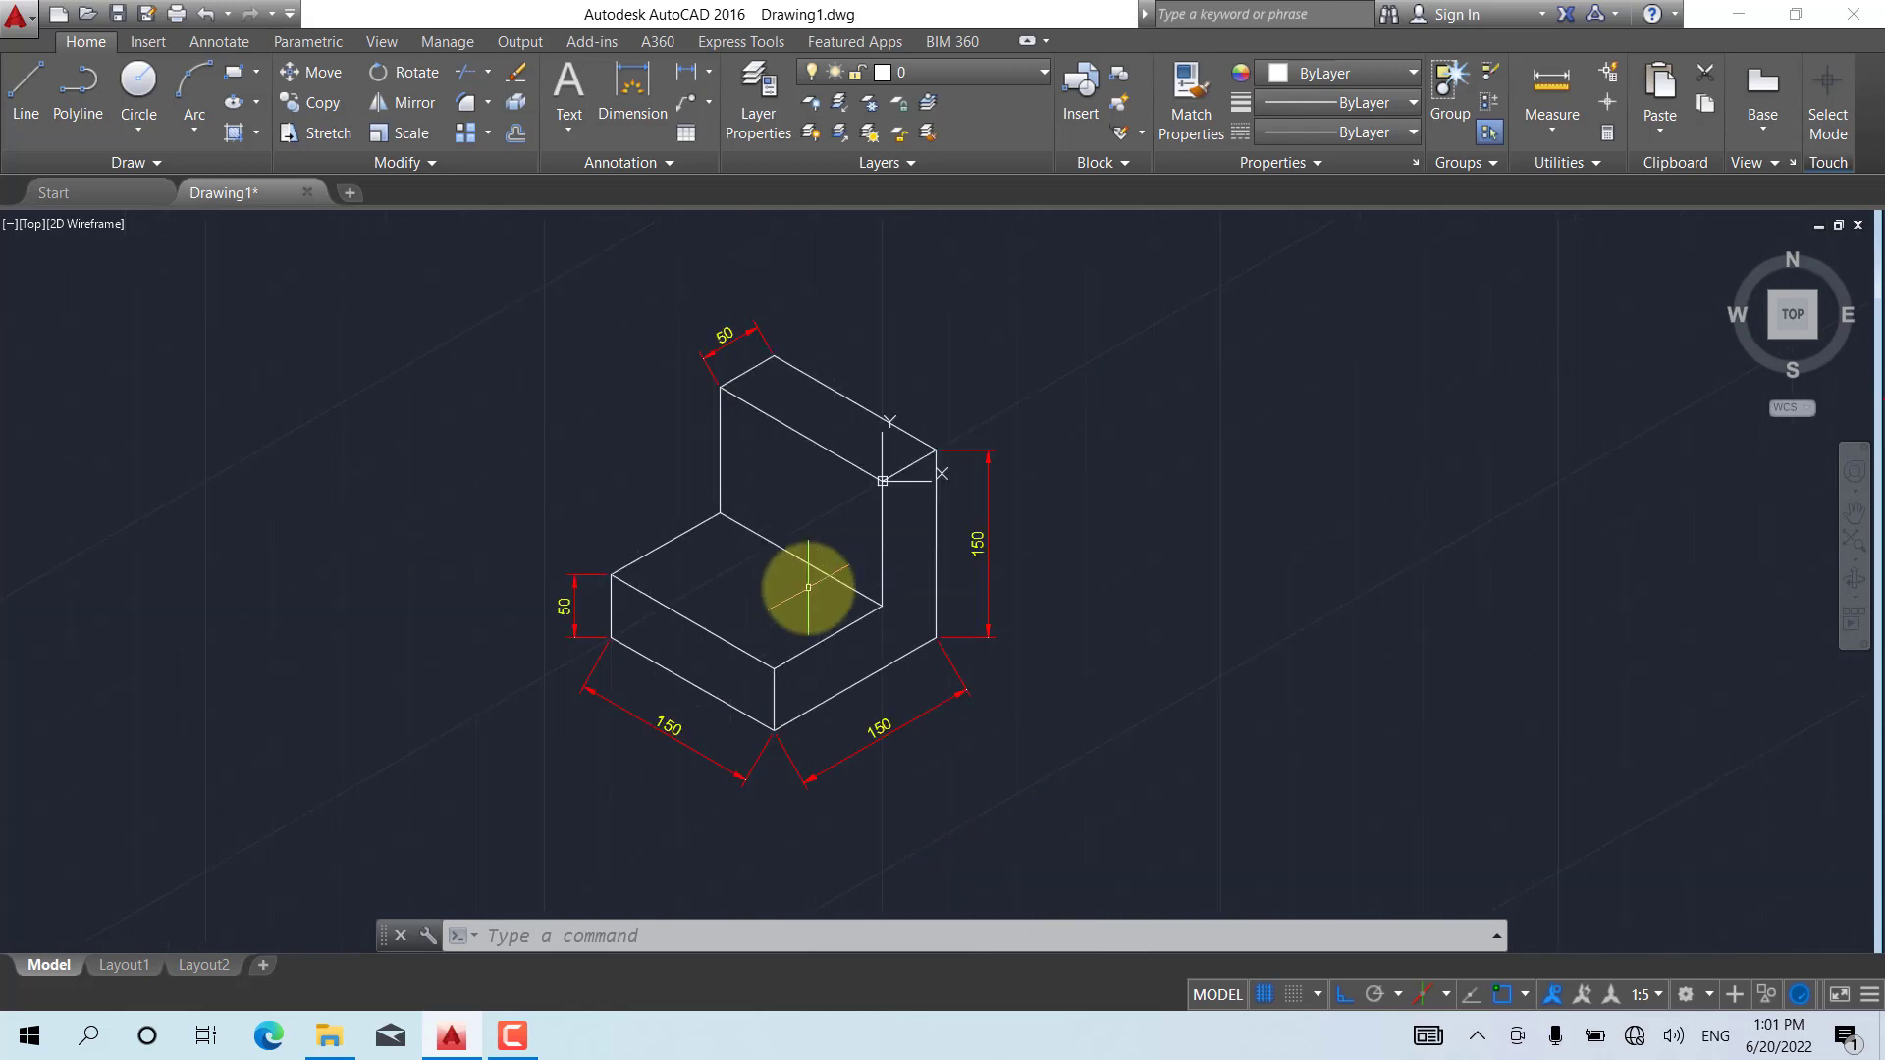
{"action": "scroll", "coordinate": [808, 583], "scroll_direction": "up", "scroll_amount": 1}
{"action": "scroll", "coordinate": [810, 577], "scroll_direction": "down", "scroll_amount": 1}
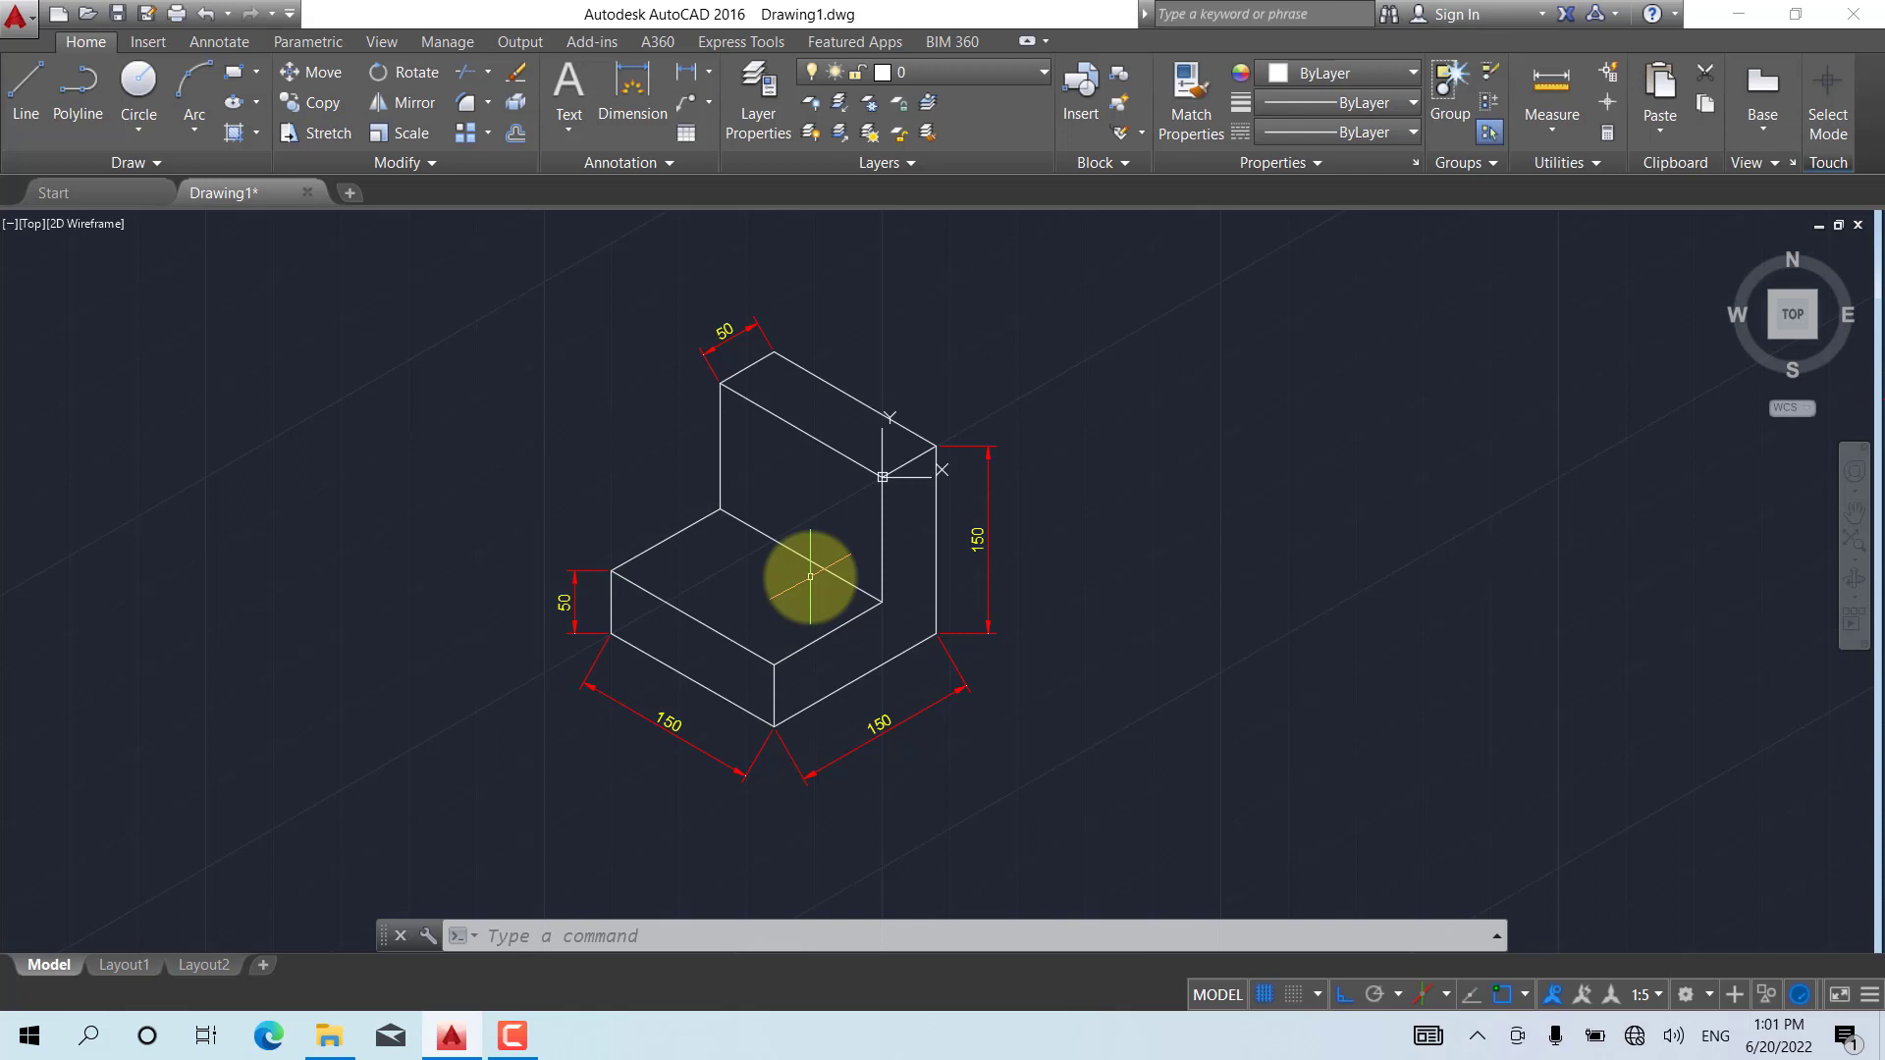
Oblique the extension lines of the tall vertical edge's dimension to 30 degrees with DIMEDIT
{"action": "type", "text": "DIM"}
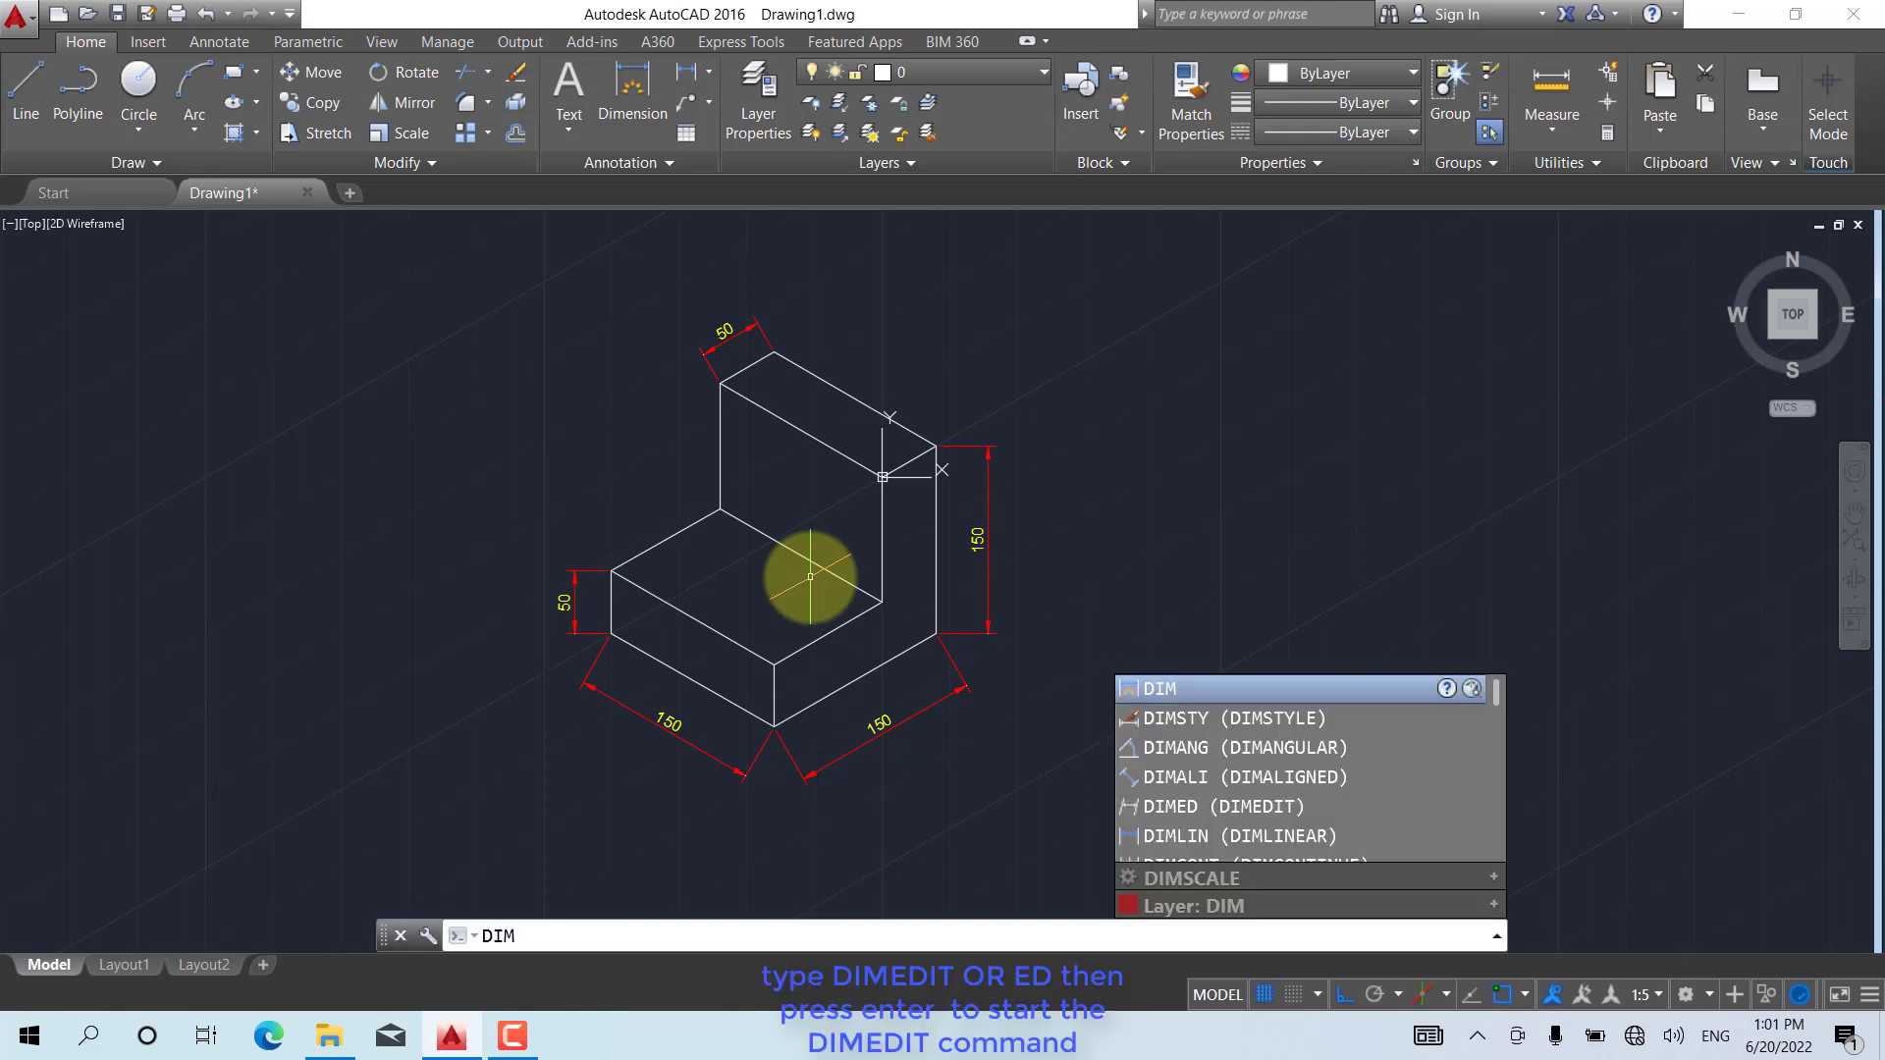
{"action": "type", "text": "ED"}
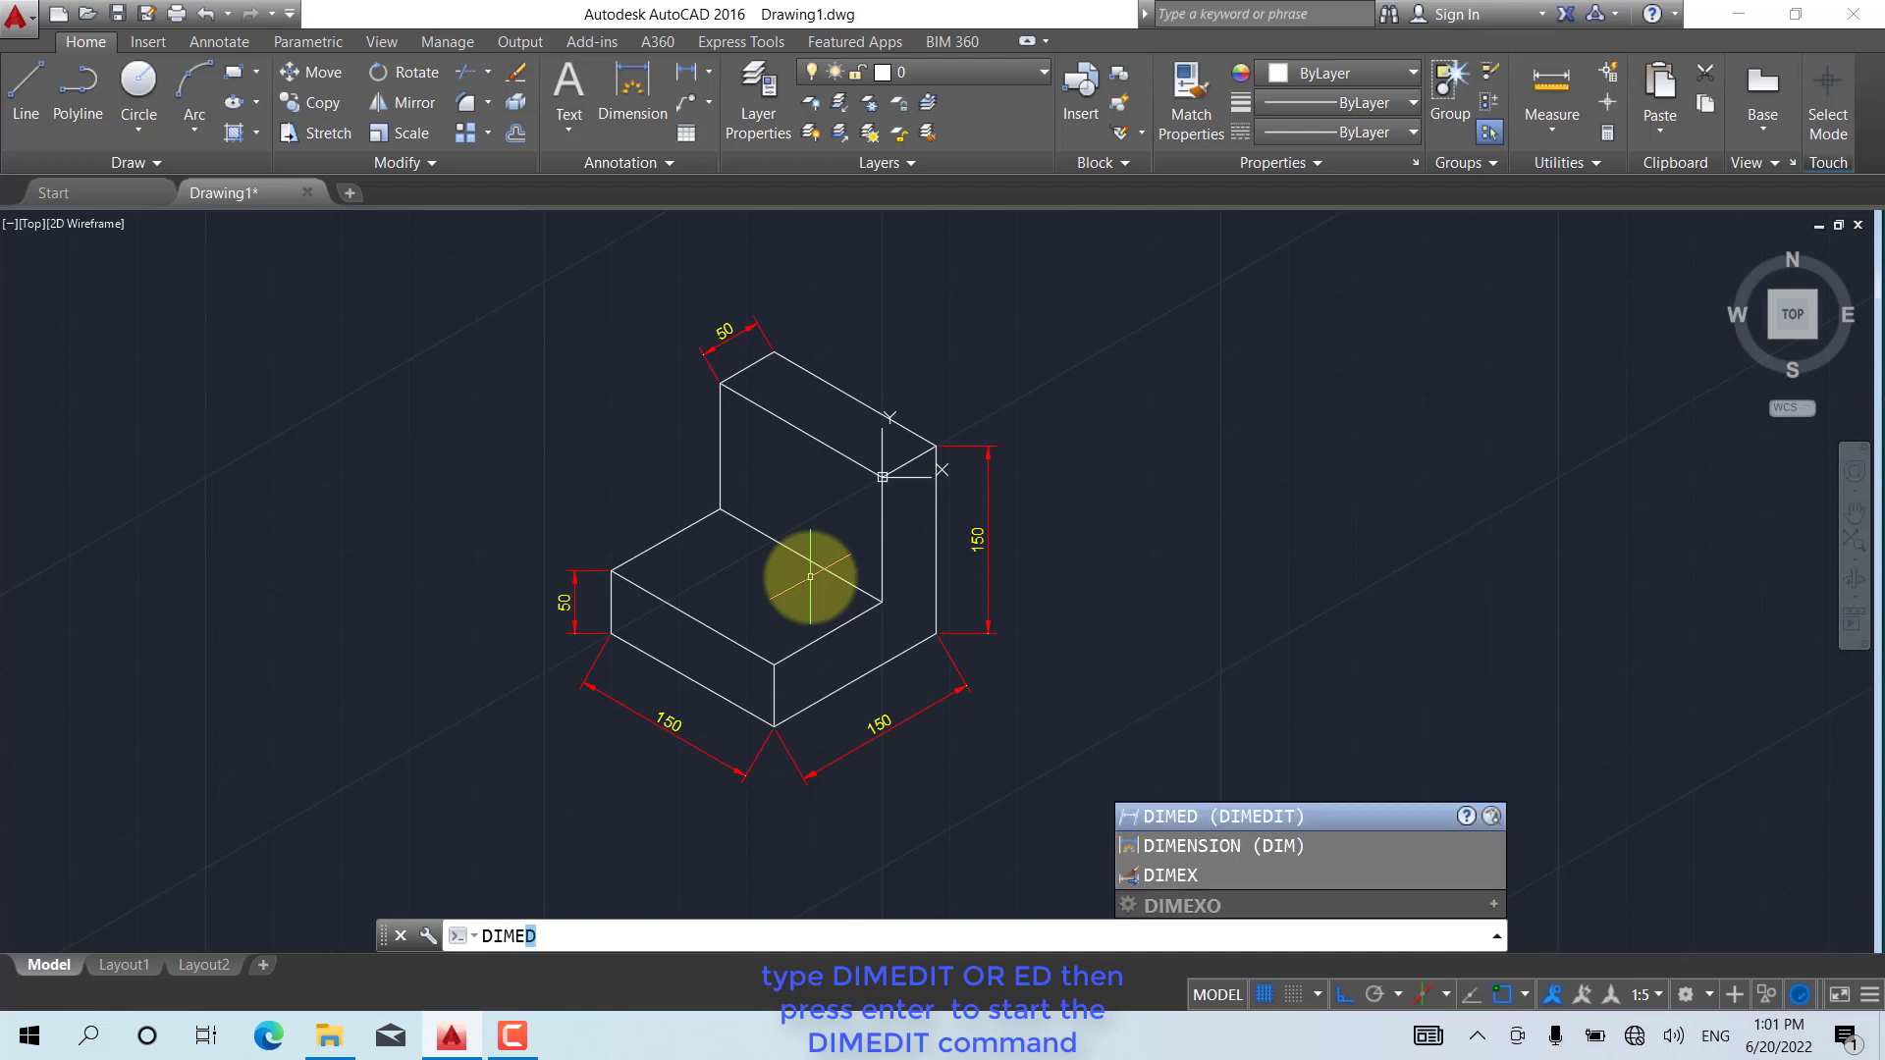
{"action": "key", "text": "Return"}
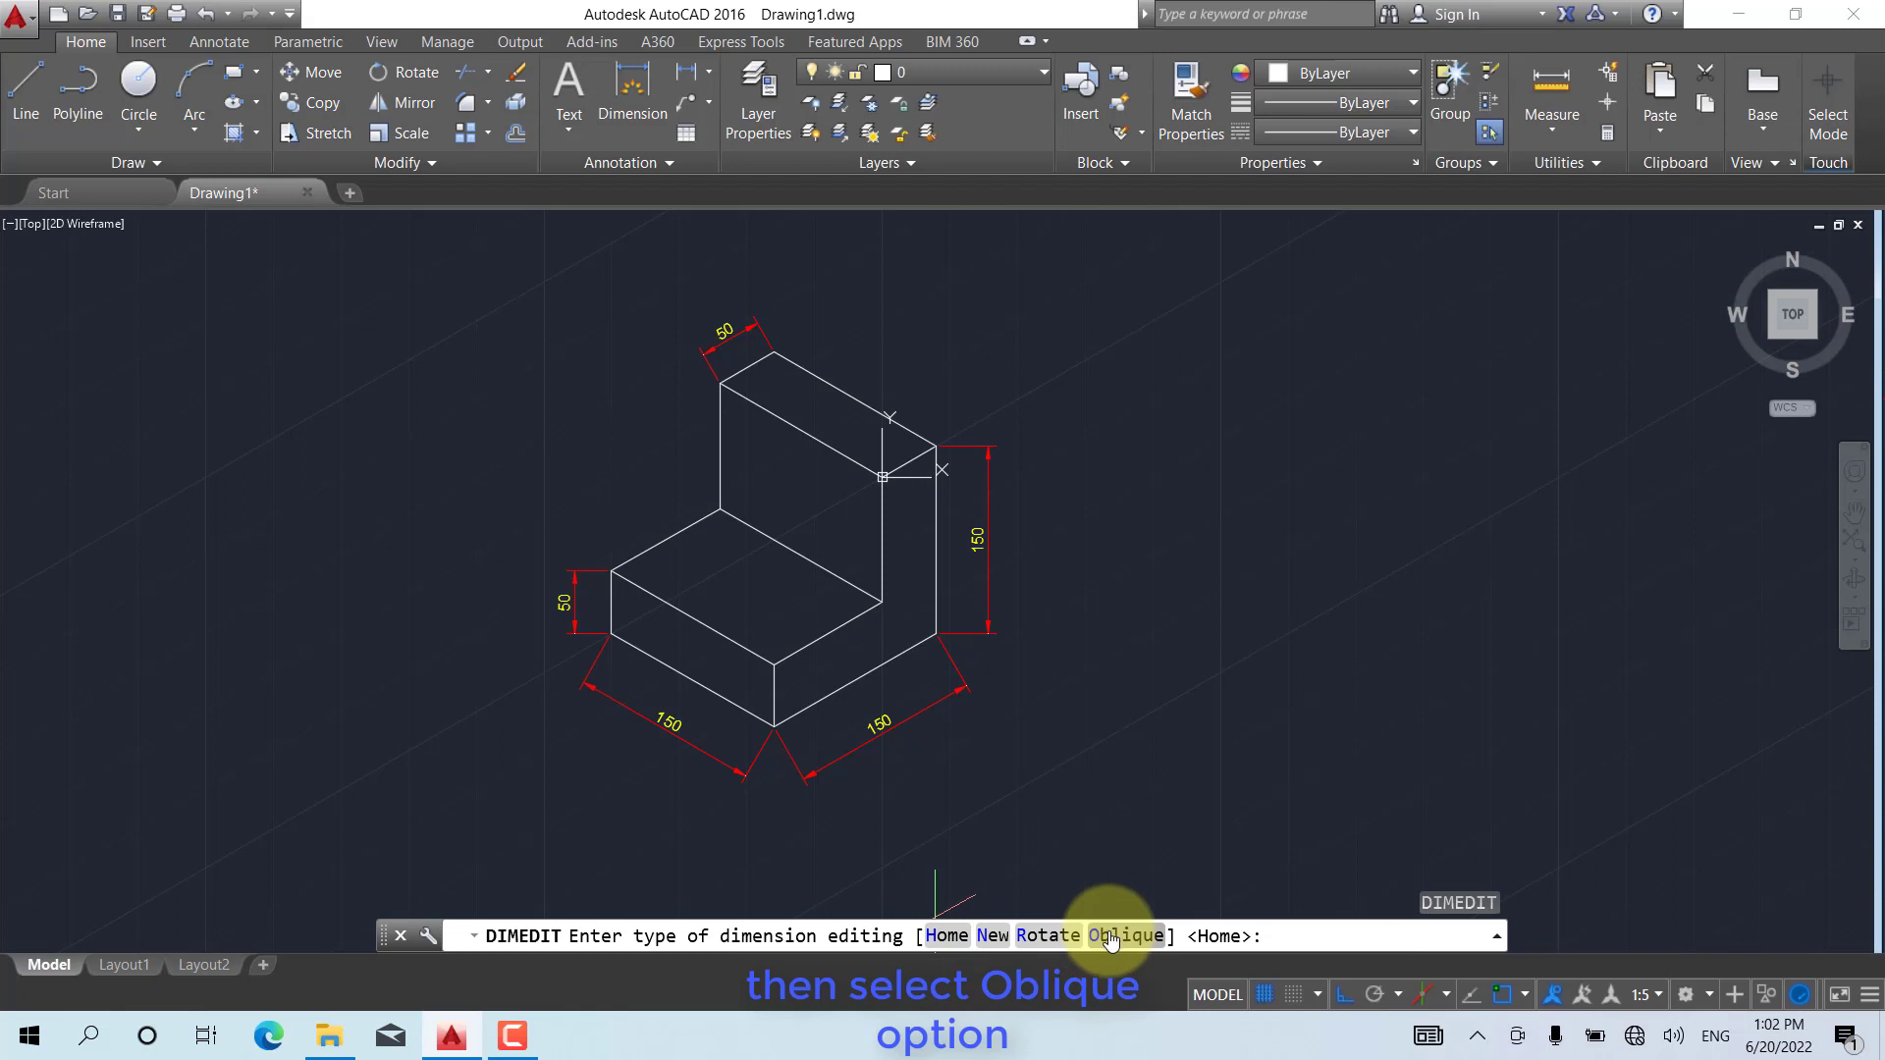
{"action": "type", "text": "o"}
{"action": "key", "text": "Return"}
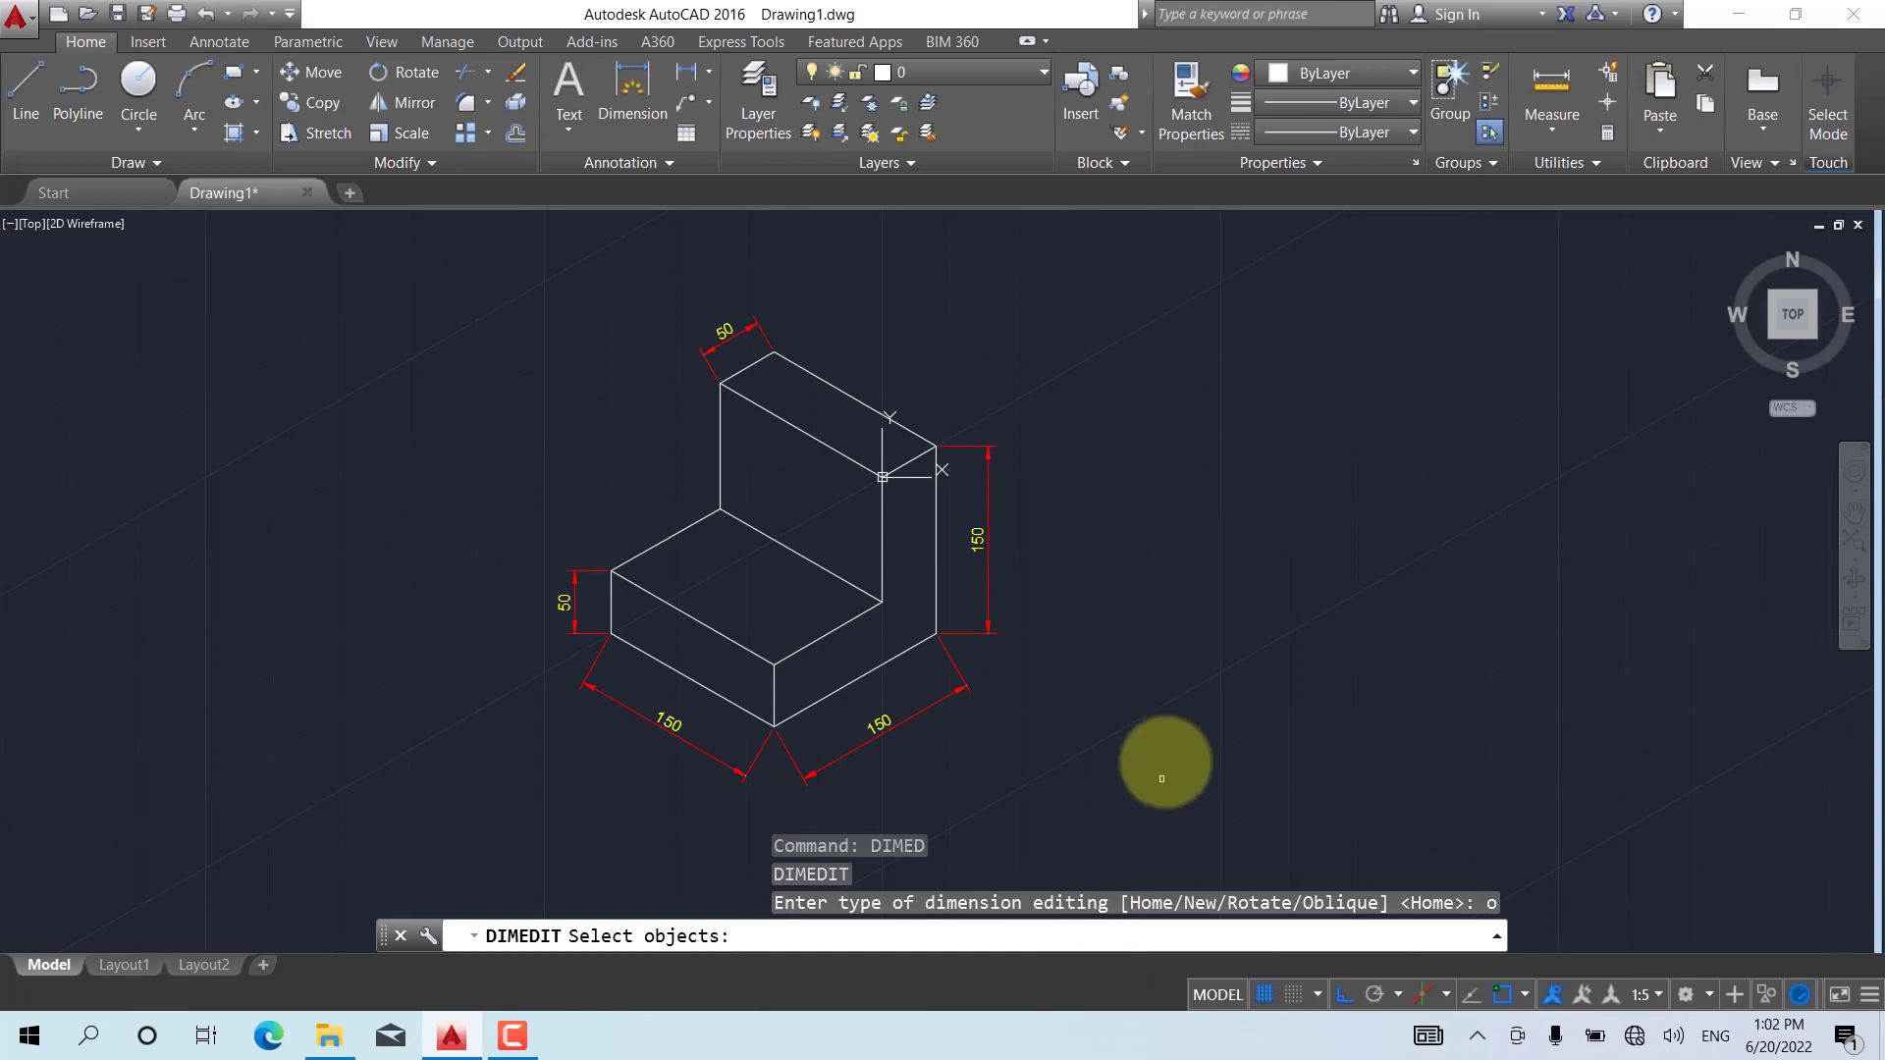
{"action": "left_click", "coordinate": [982, 541]}
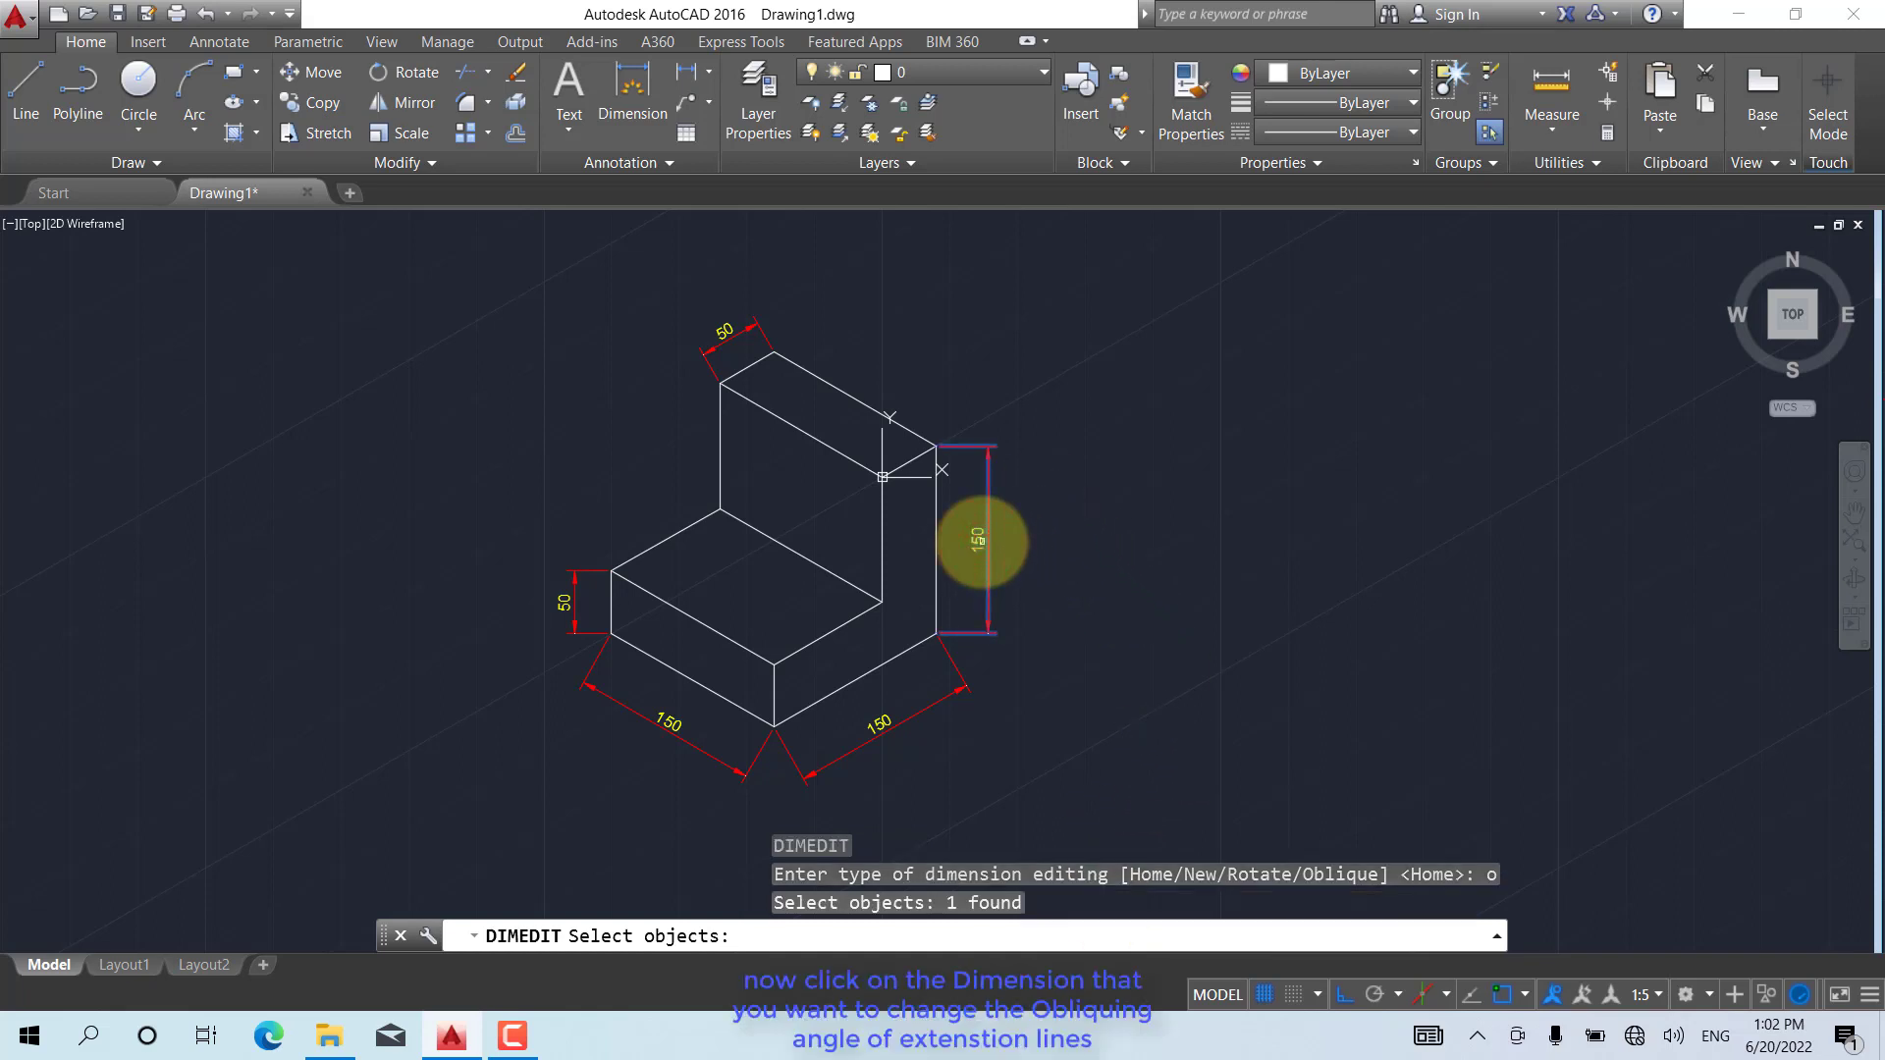
{"action": "key", "text": "Return"}
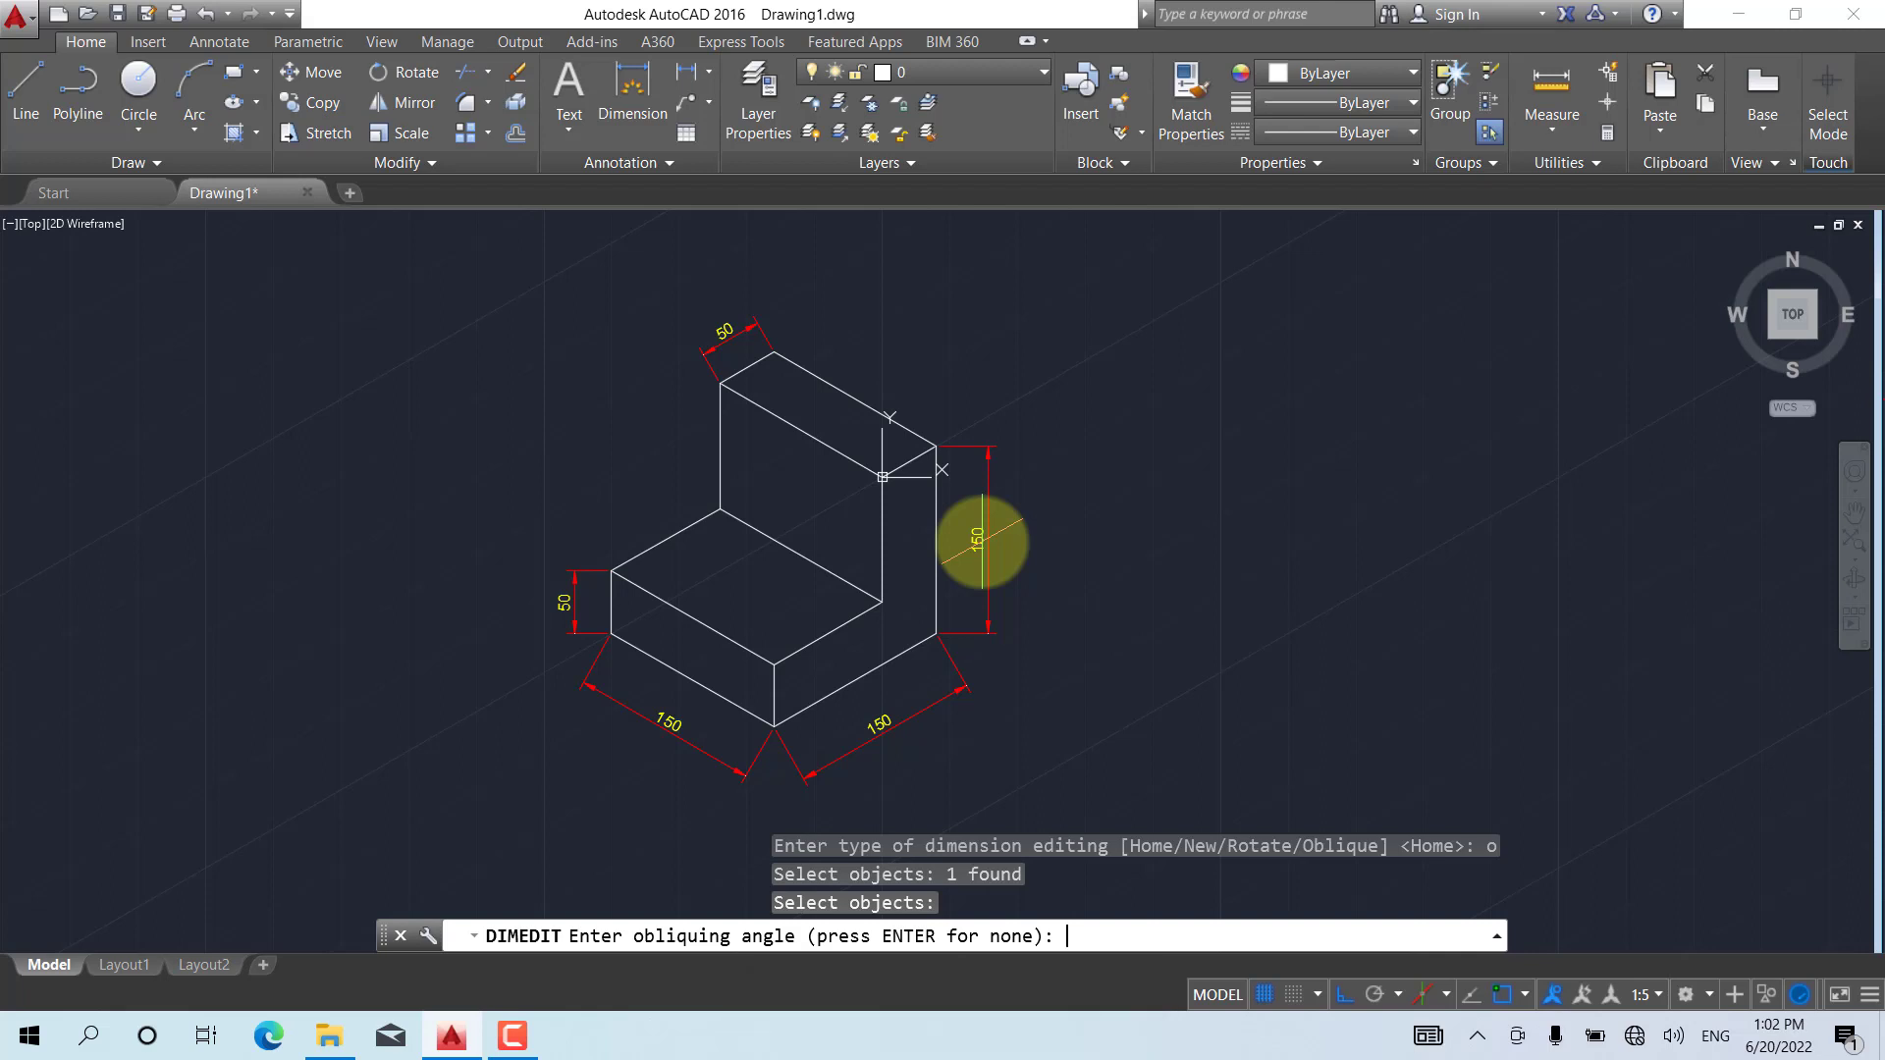
{"action": "type", "text": "30"}
{"action": "key", "text": "Return"}
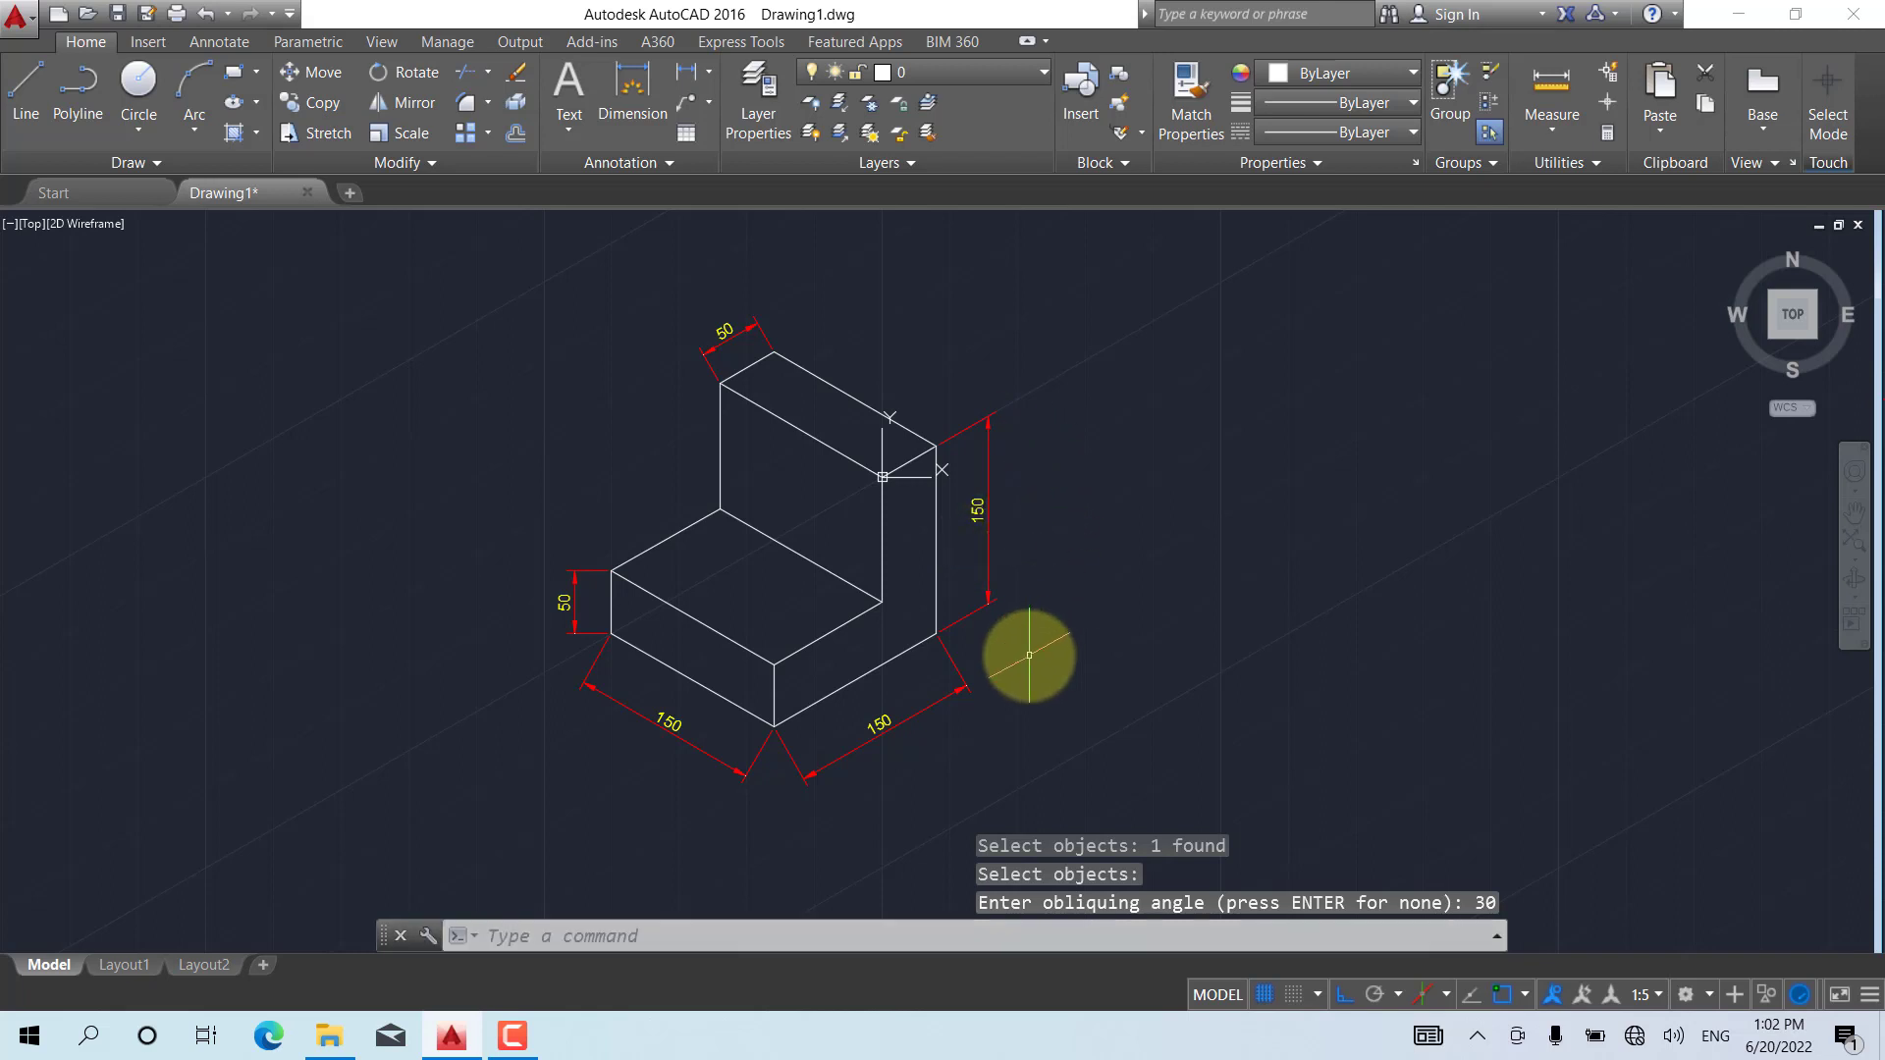
Oblique the extension lines of the dimension below the L-shaped side face to 270 degrees with DIMEDIT
{"action": "key", "text": "Return"}
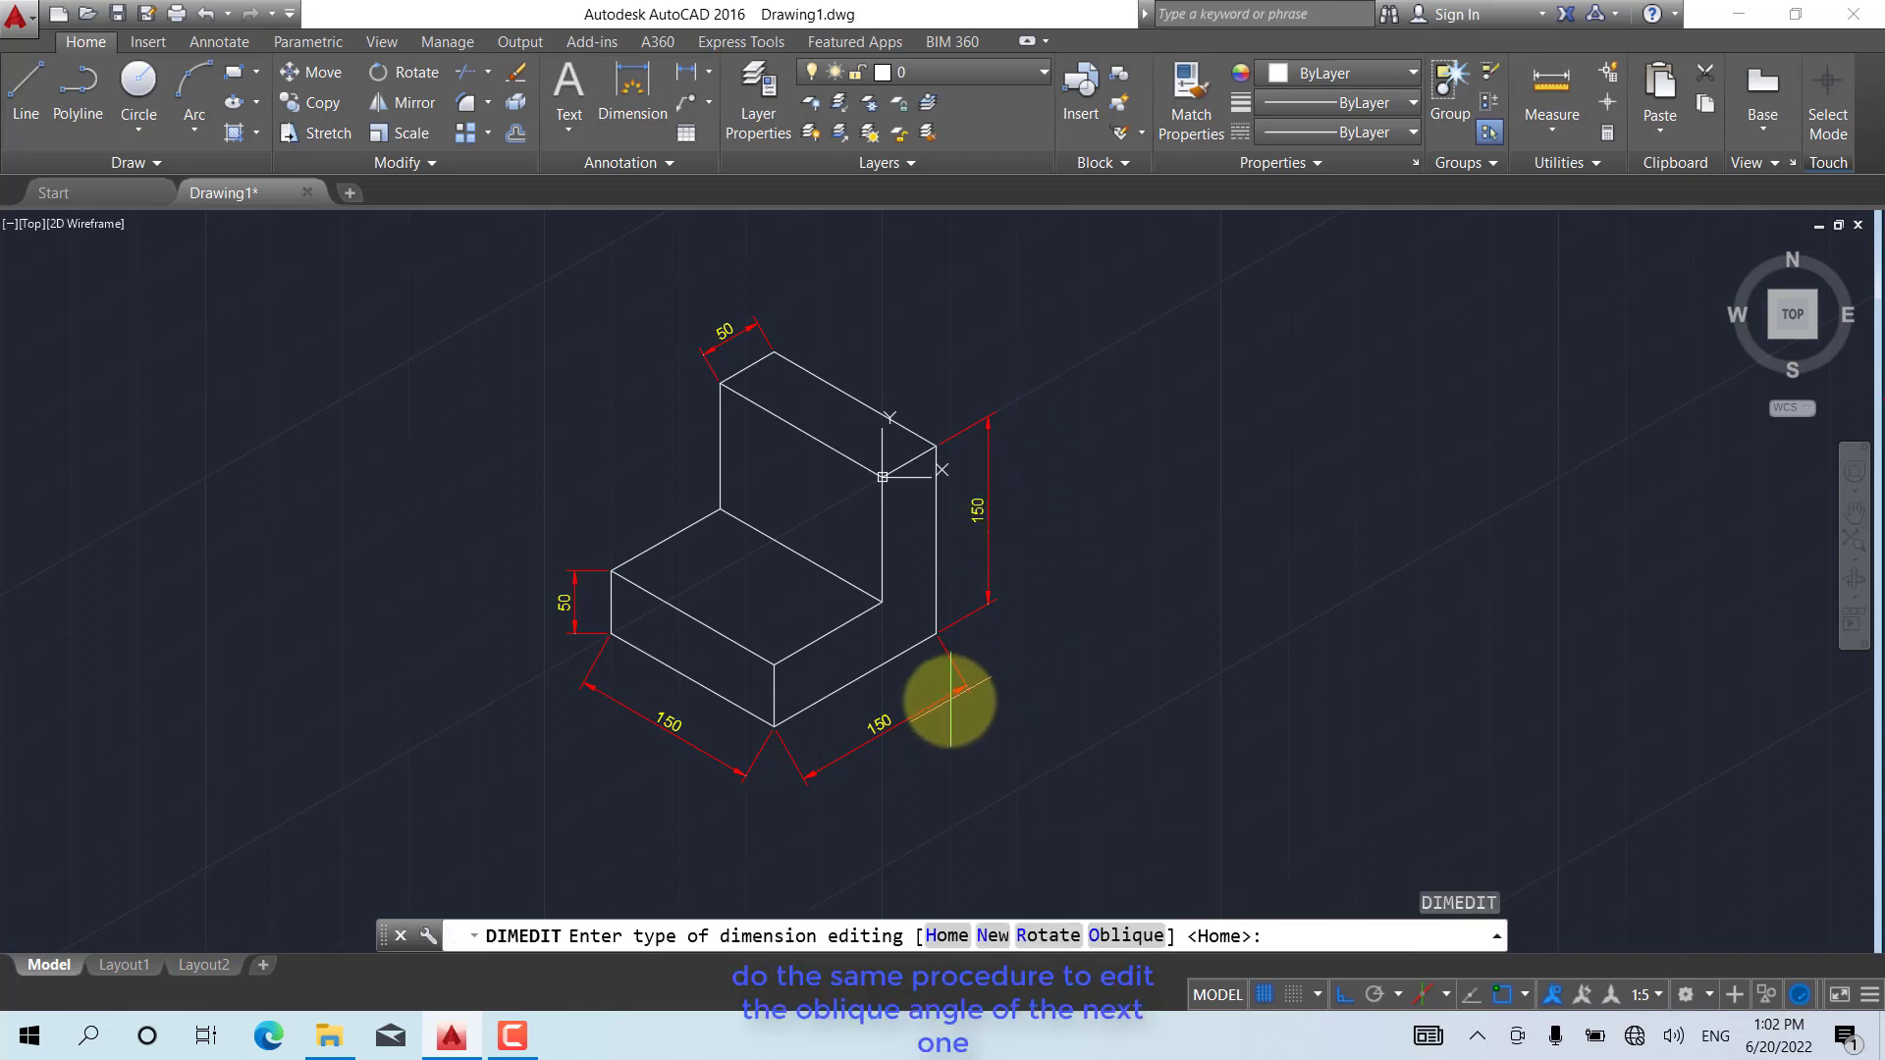
{"action": "left_click", "coordinate": [1125, 934]}
{"action": "left_click", "coordinate": [887, 725]}
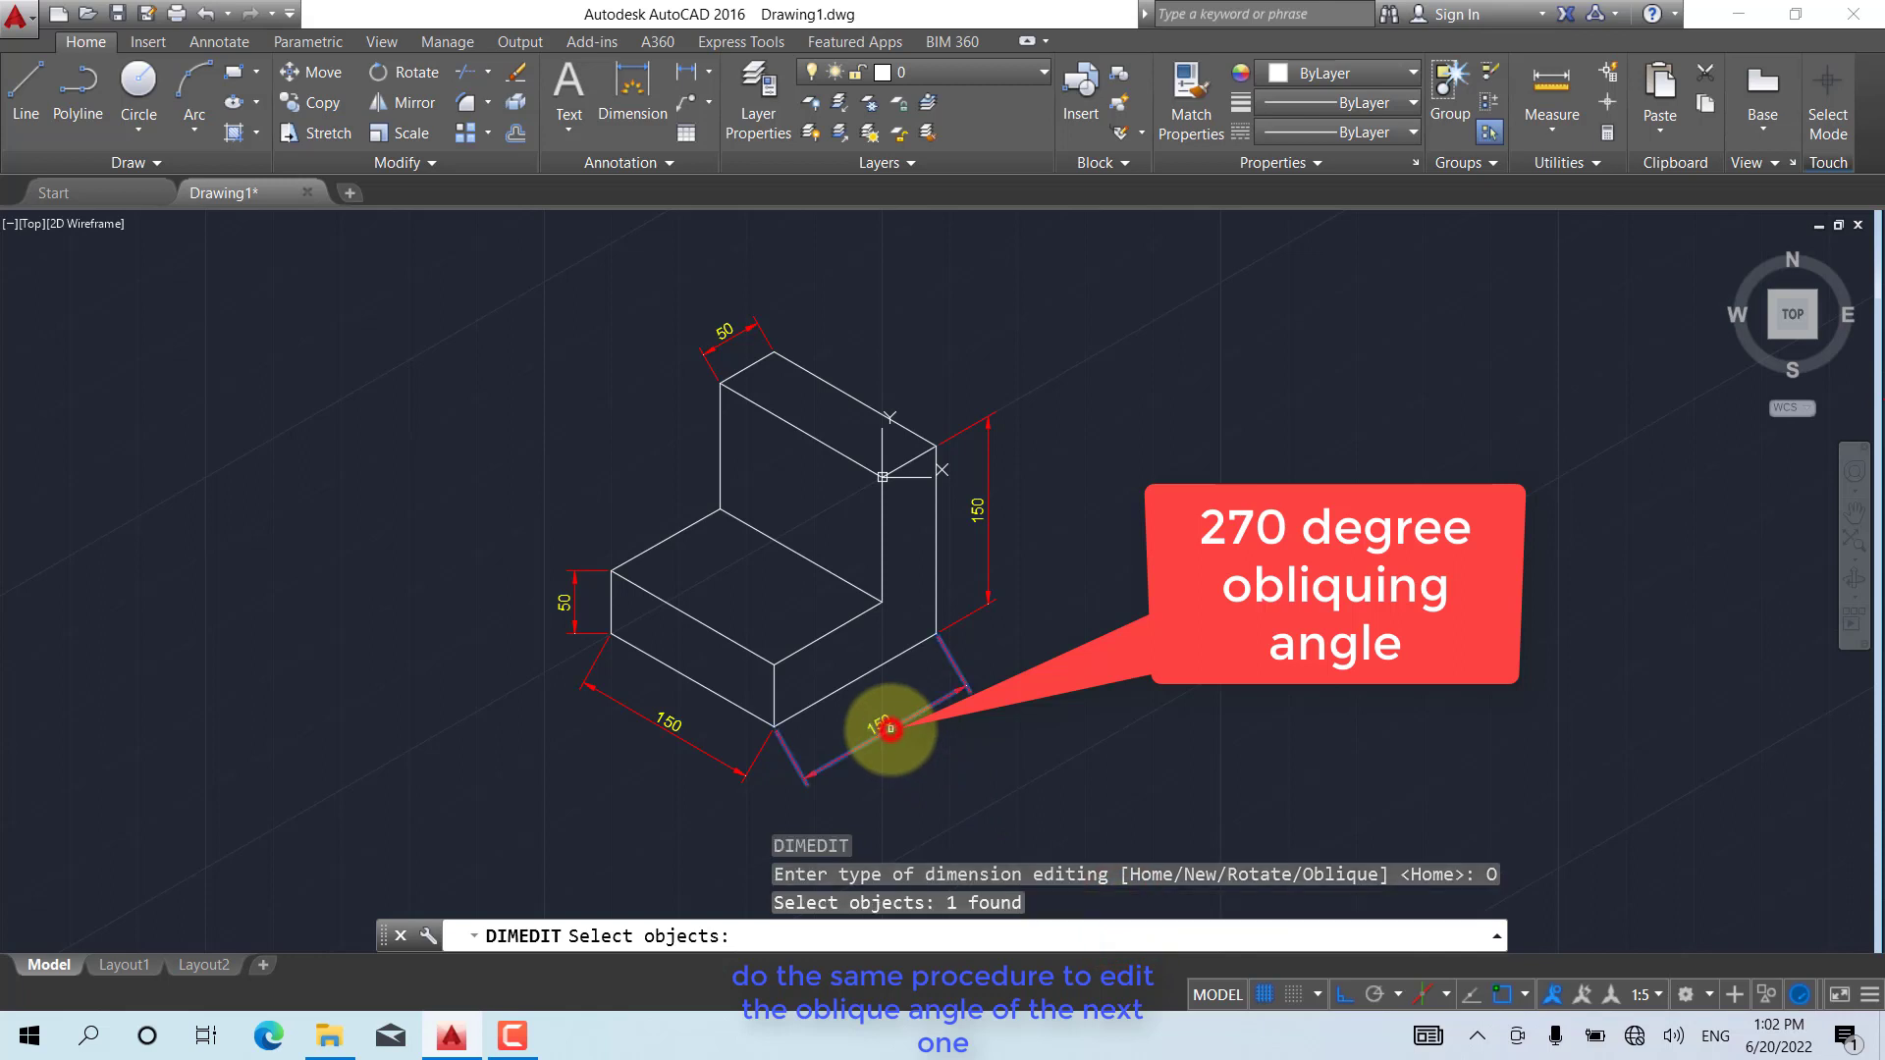
{"action": "key", "text": "Return"}
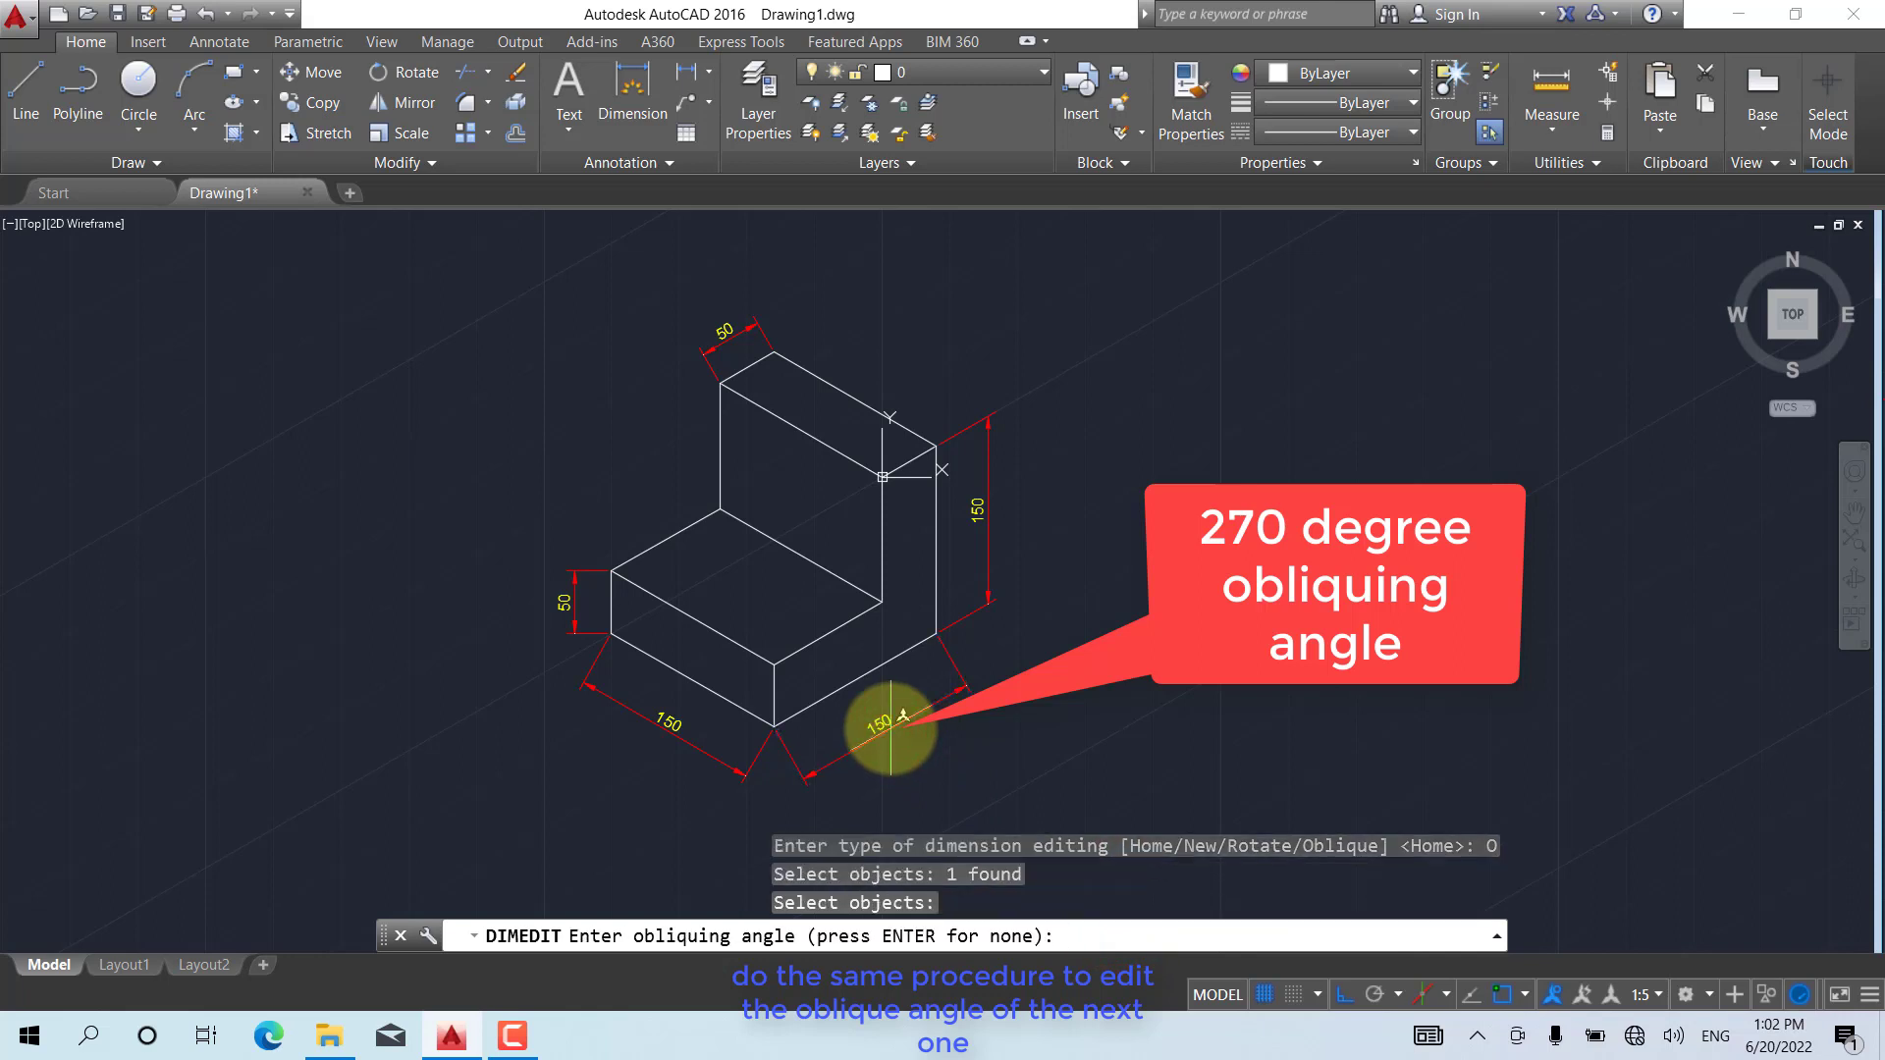
{"action": "type", "text": "270"}
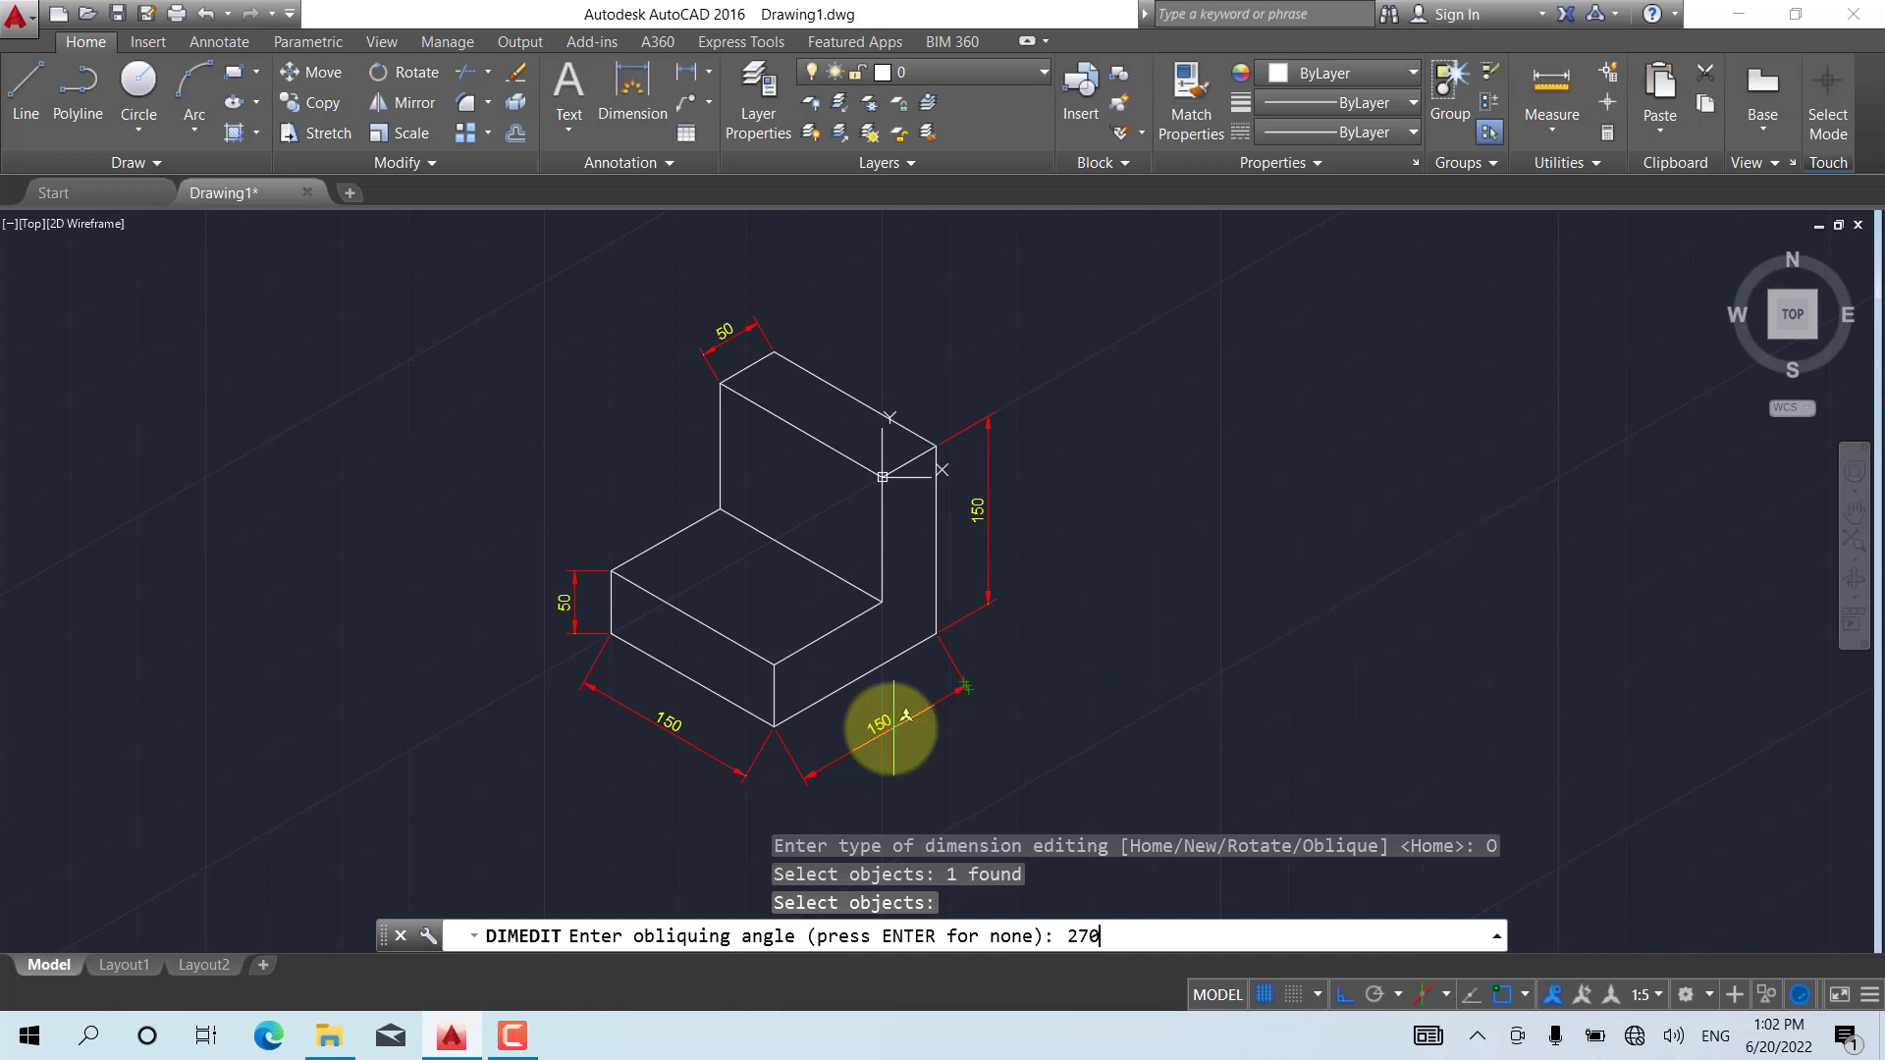
{"action": "key", "text": "Return"}
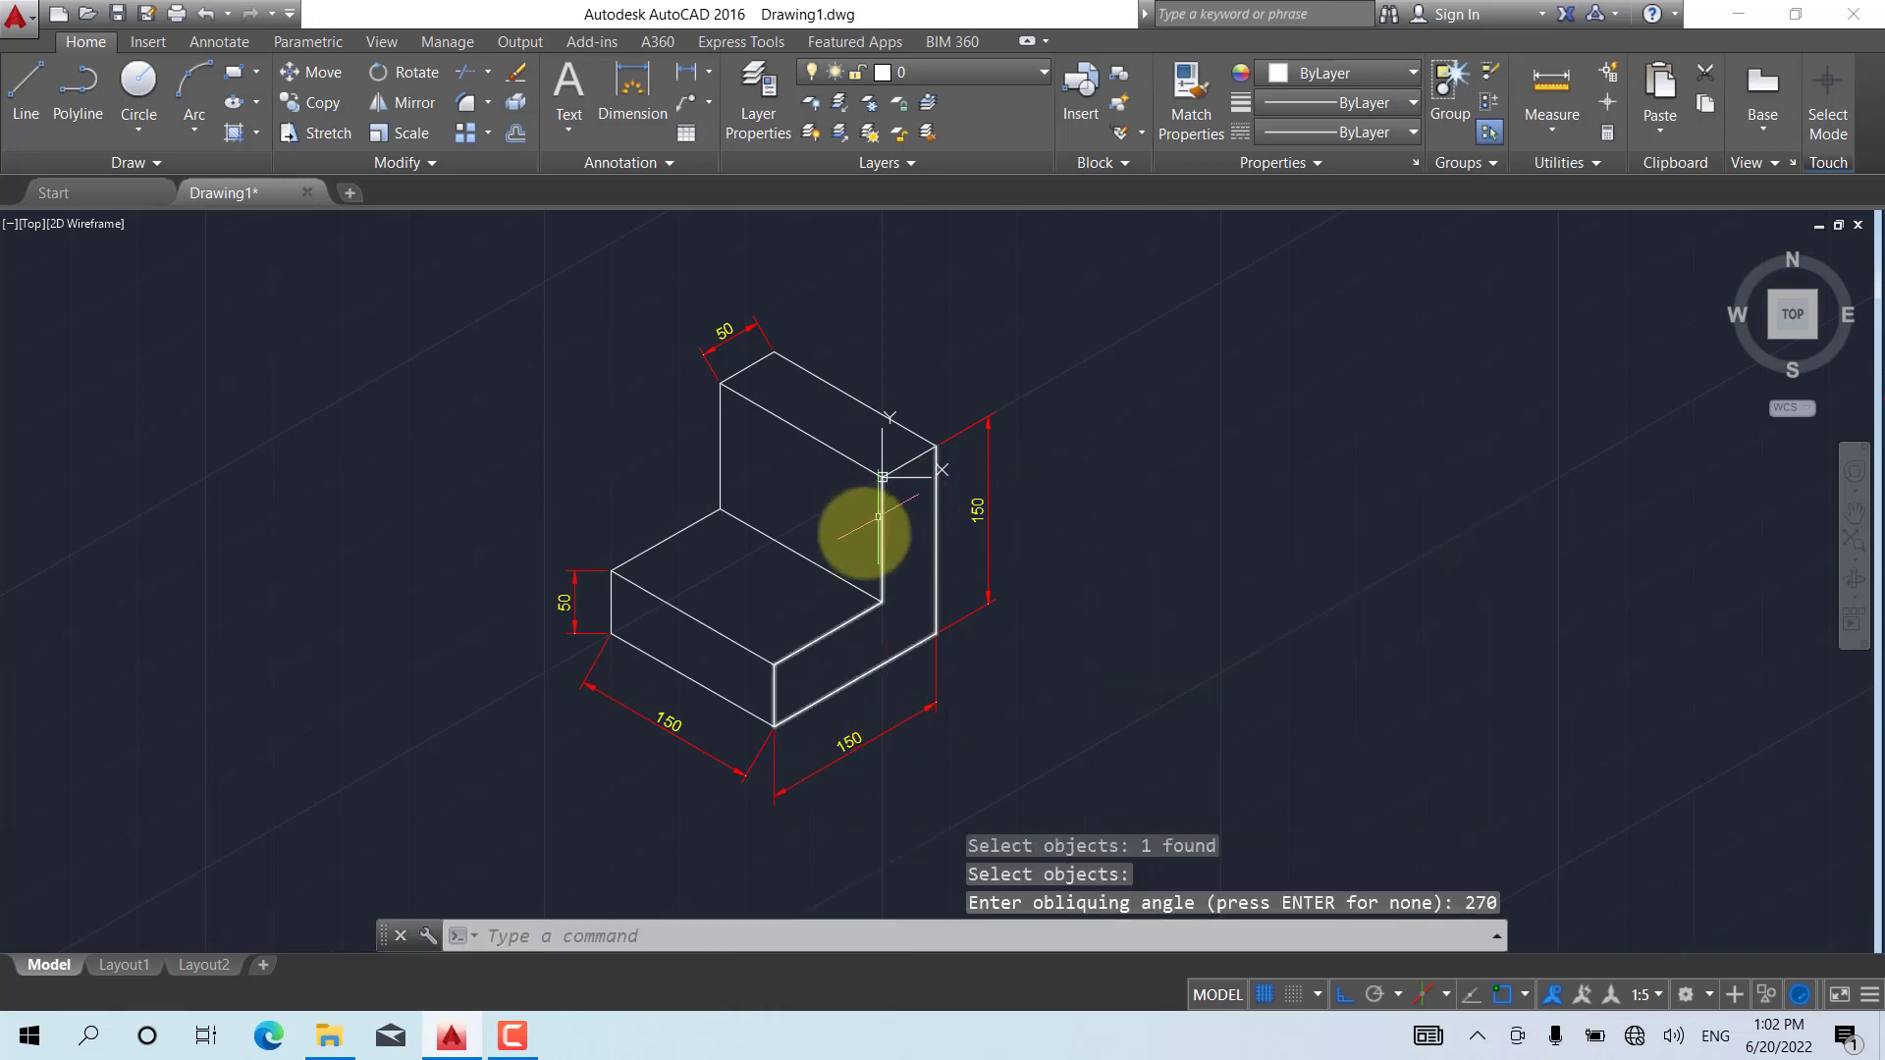
Oblique the extension lines of the dimension above the block's short top edge to 270 degrees with DIMEDIT
{"action": "scroll", "coordinate": [837, 530], "scroll_direction": "up", "scroll_amount": 2}
{"action": "mouse_move", "coordinate": [838, 530]}
{"action": "middle_mouse_down"}
{"action": "mouse_move", "coordinate": [864, 506]}
{"action": "mouse_move", "coordinate": [846, 538]}
{"action": "middle_mouse_up"}
{"action": "key", "text": "Return"}
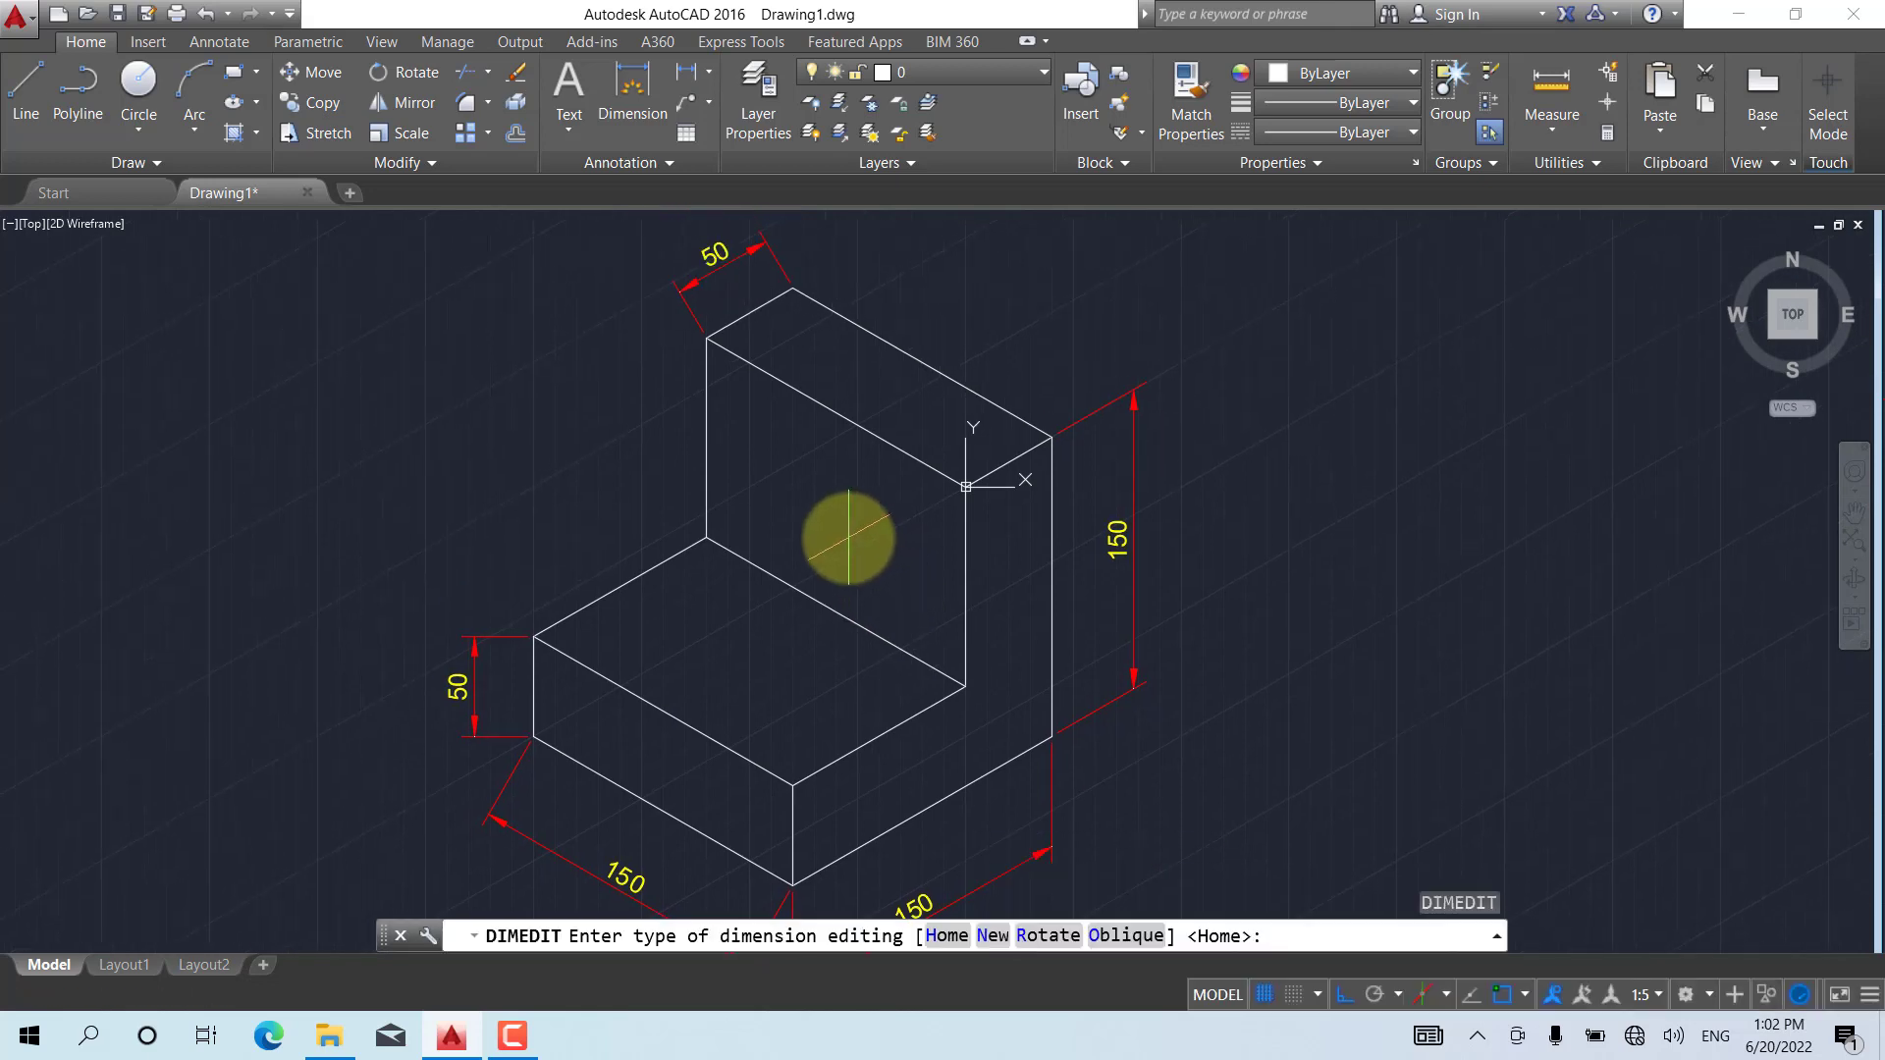
{"action": "type", "text": "o"}
{"action": "key", "text": "Return"}
{"action": "left_click", "coordinate": [694, 281]}
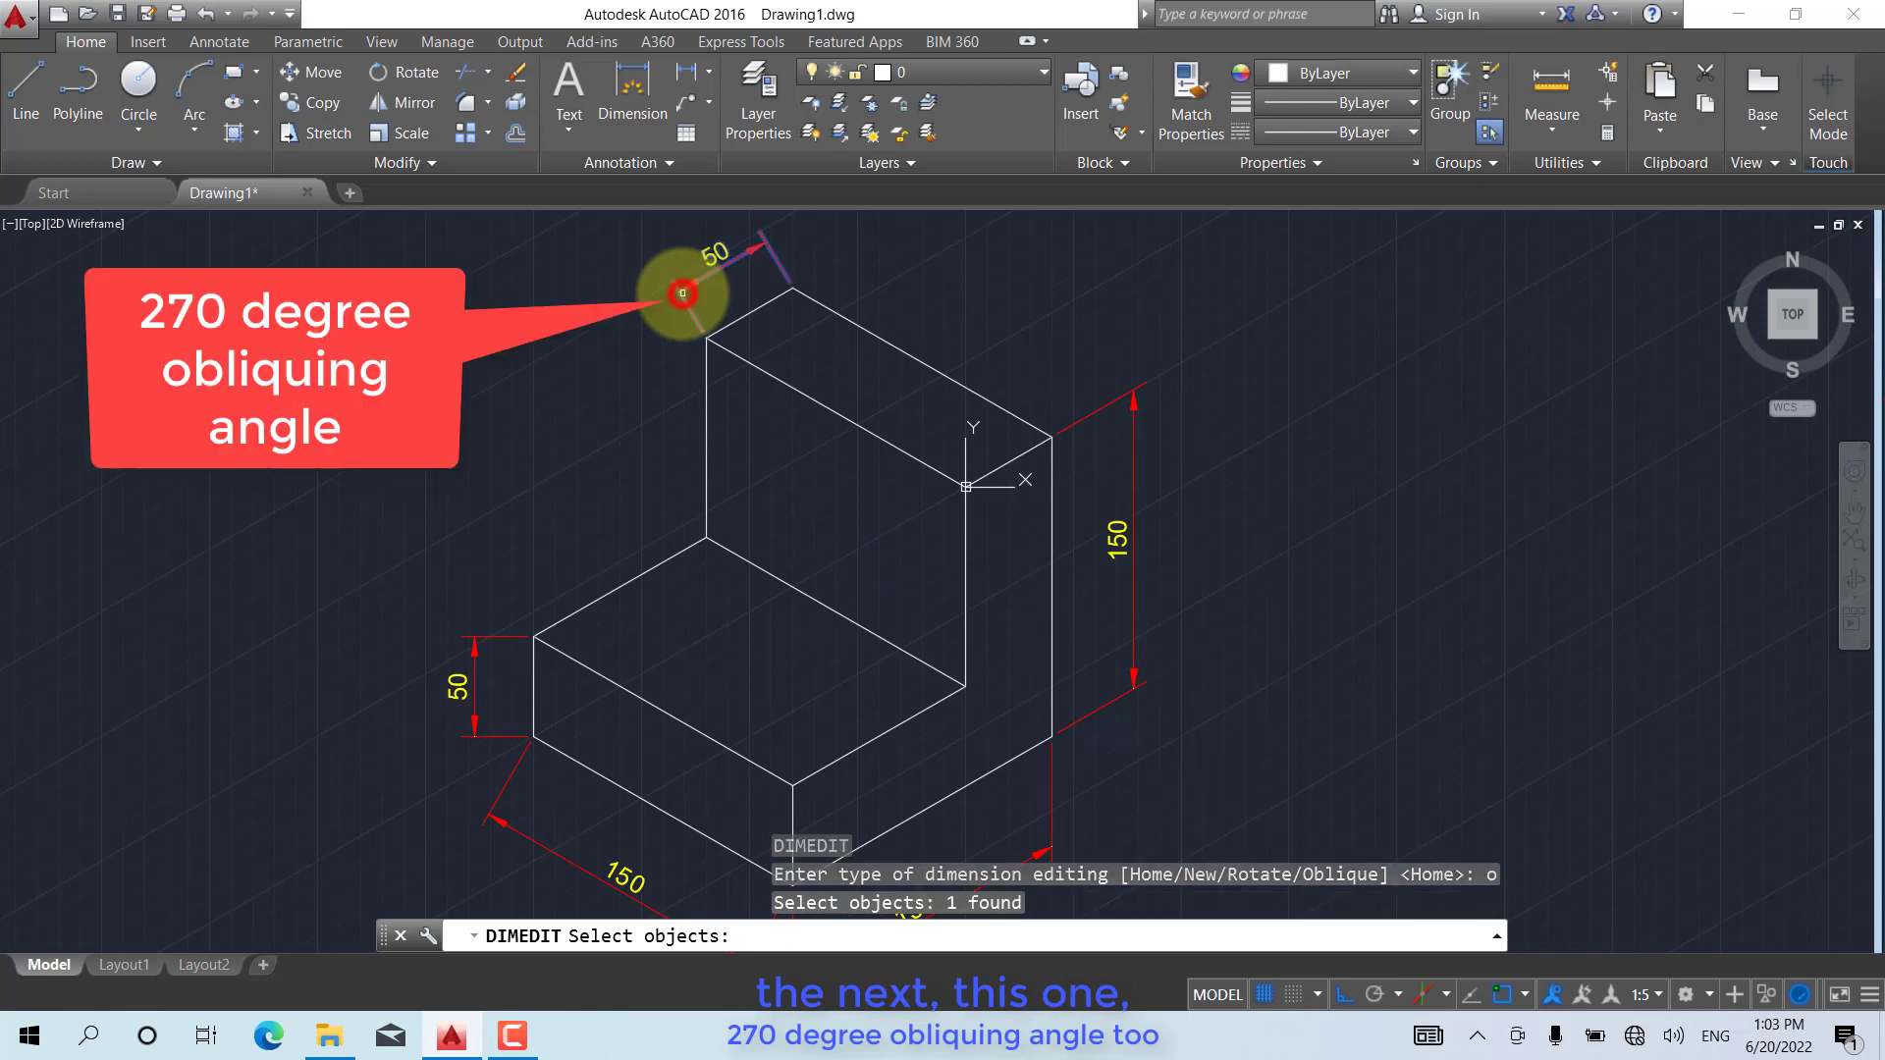
{"action": "key", "text": "Return"}
{"action": "type", "text": "270"}
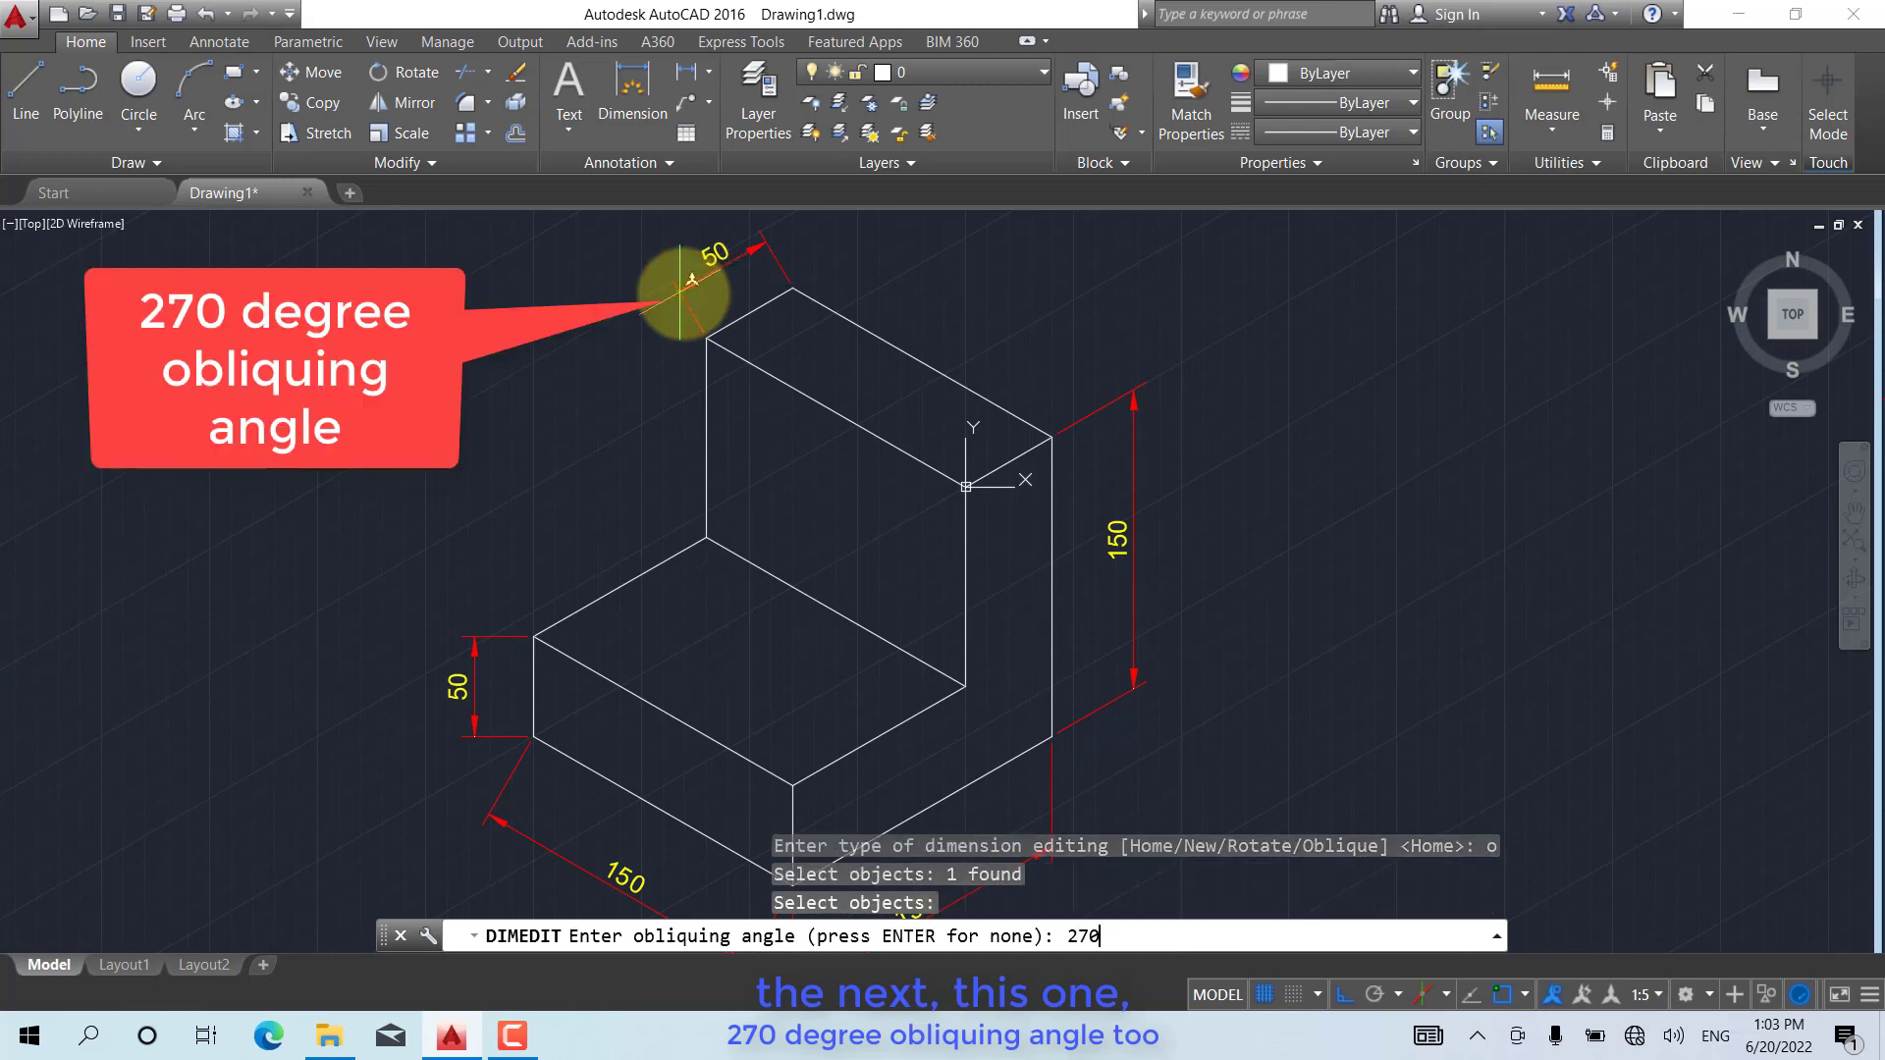
{"action": "key", "text": "Return"}
Oblique the extension lines of the dimension below the base's front-left face to 210 degrees with DIMEDIT
{"action": "scroll", "coordinate": [729, 432], "scroll_direction": "down", "scroll_amount": 3}
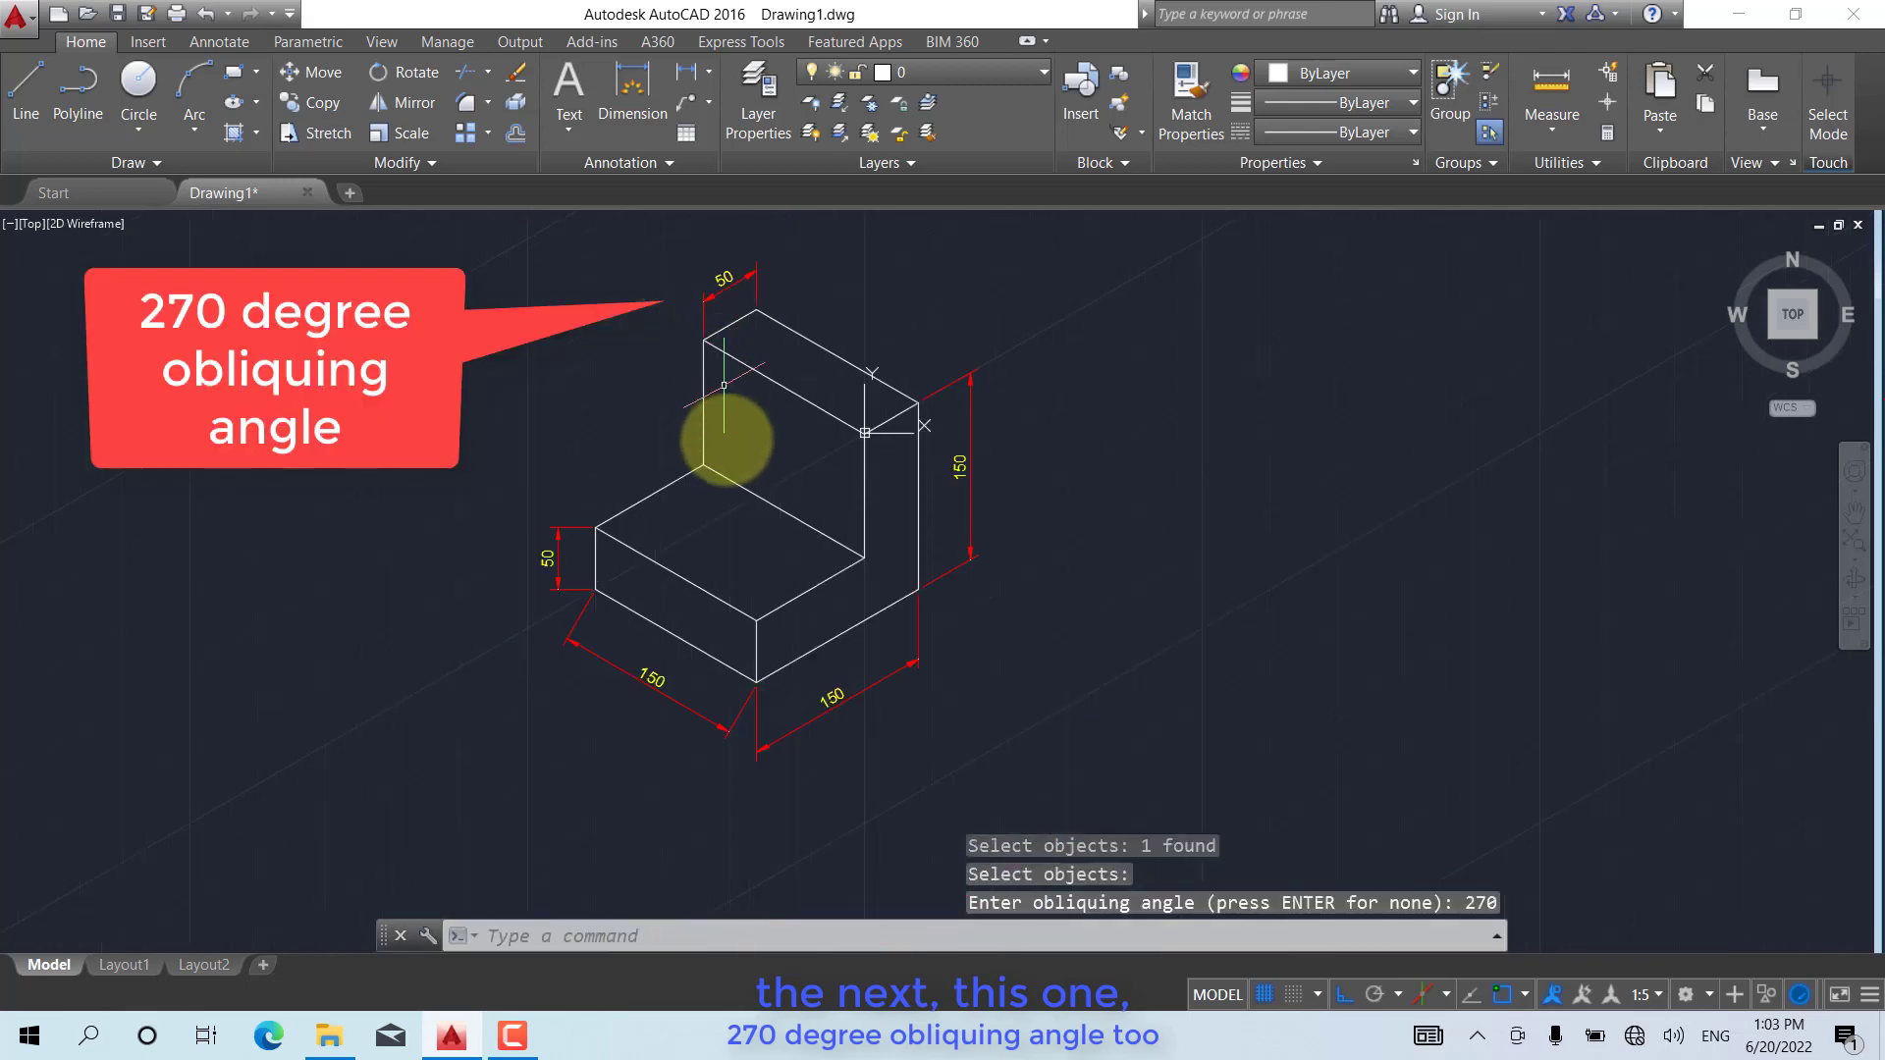
{"action": "middle_click_drag", "start_coordinate": [729, 425], "coordinate": [731, 438]}
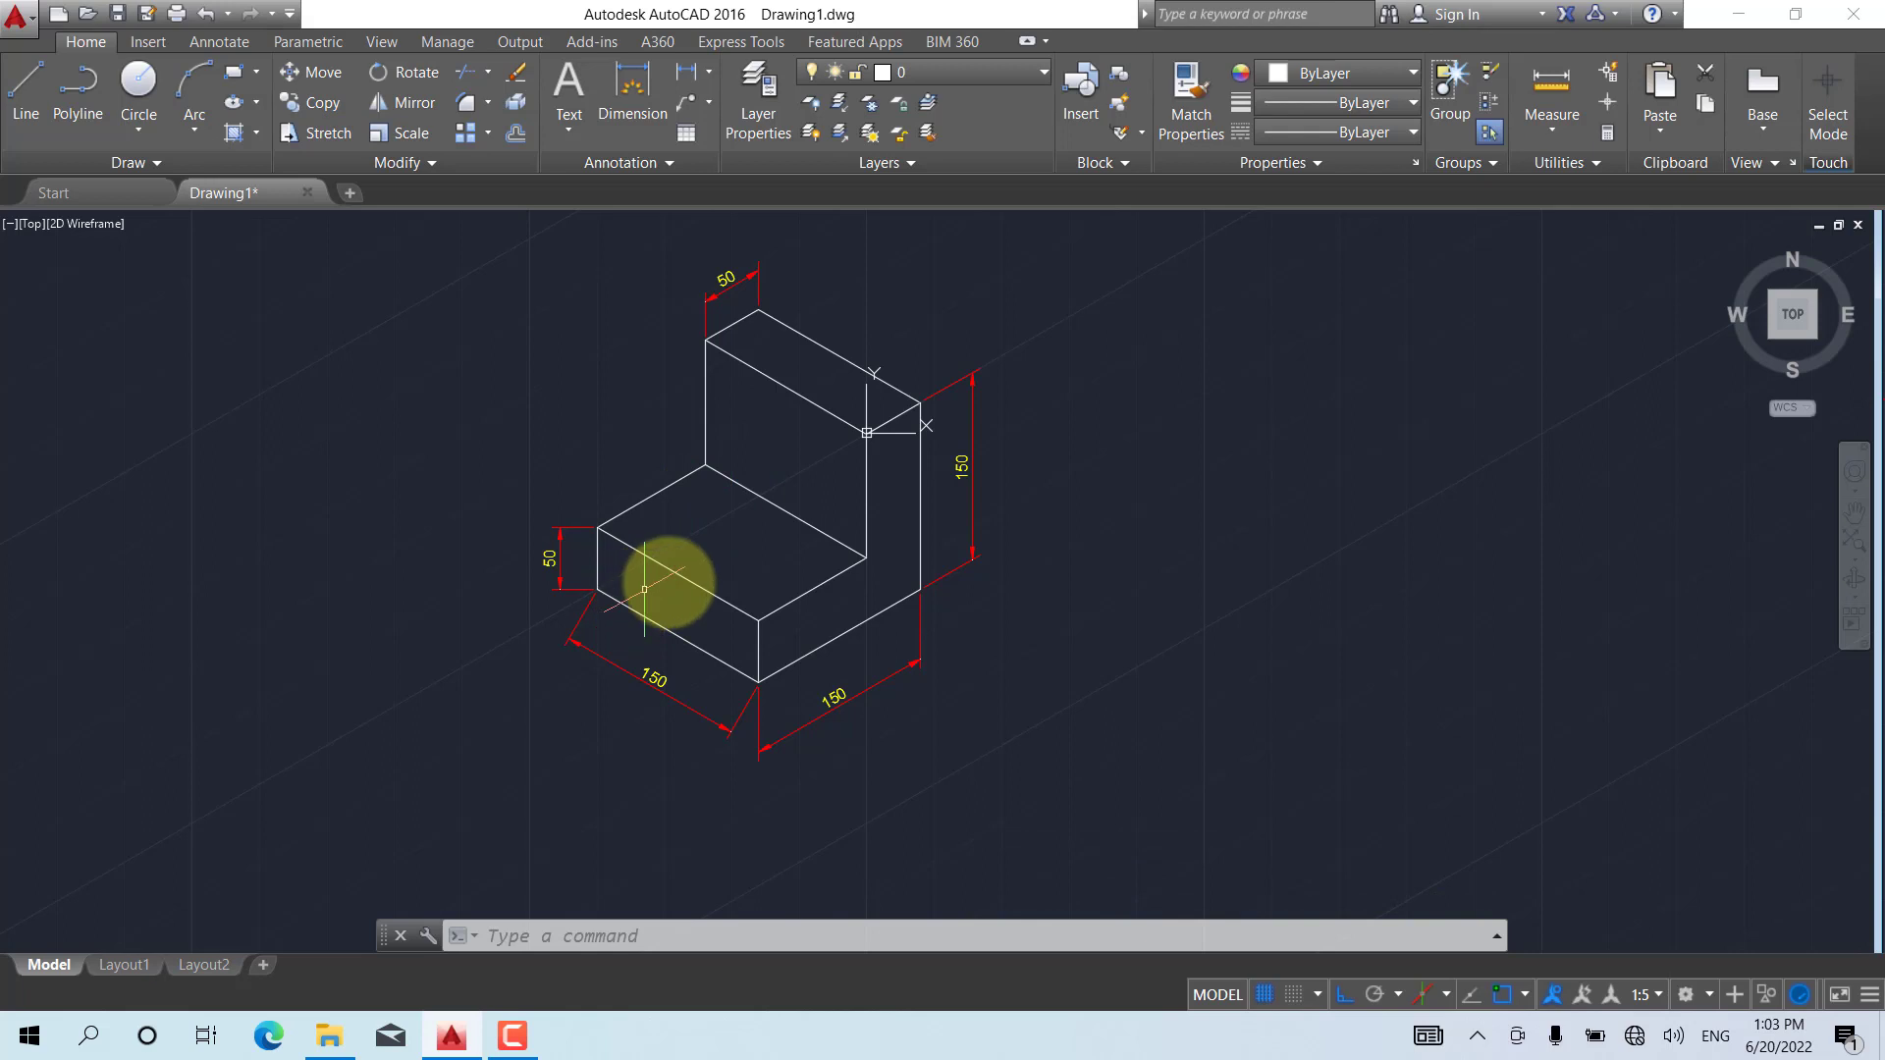
{"action": "type", "text": "dimedit"}
{"action": "key", "text": "Return"}
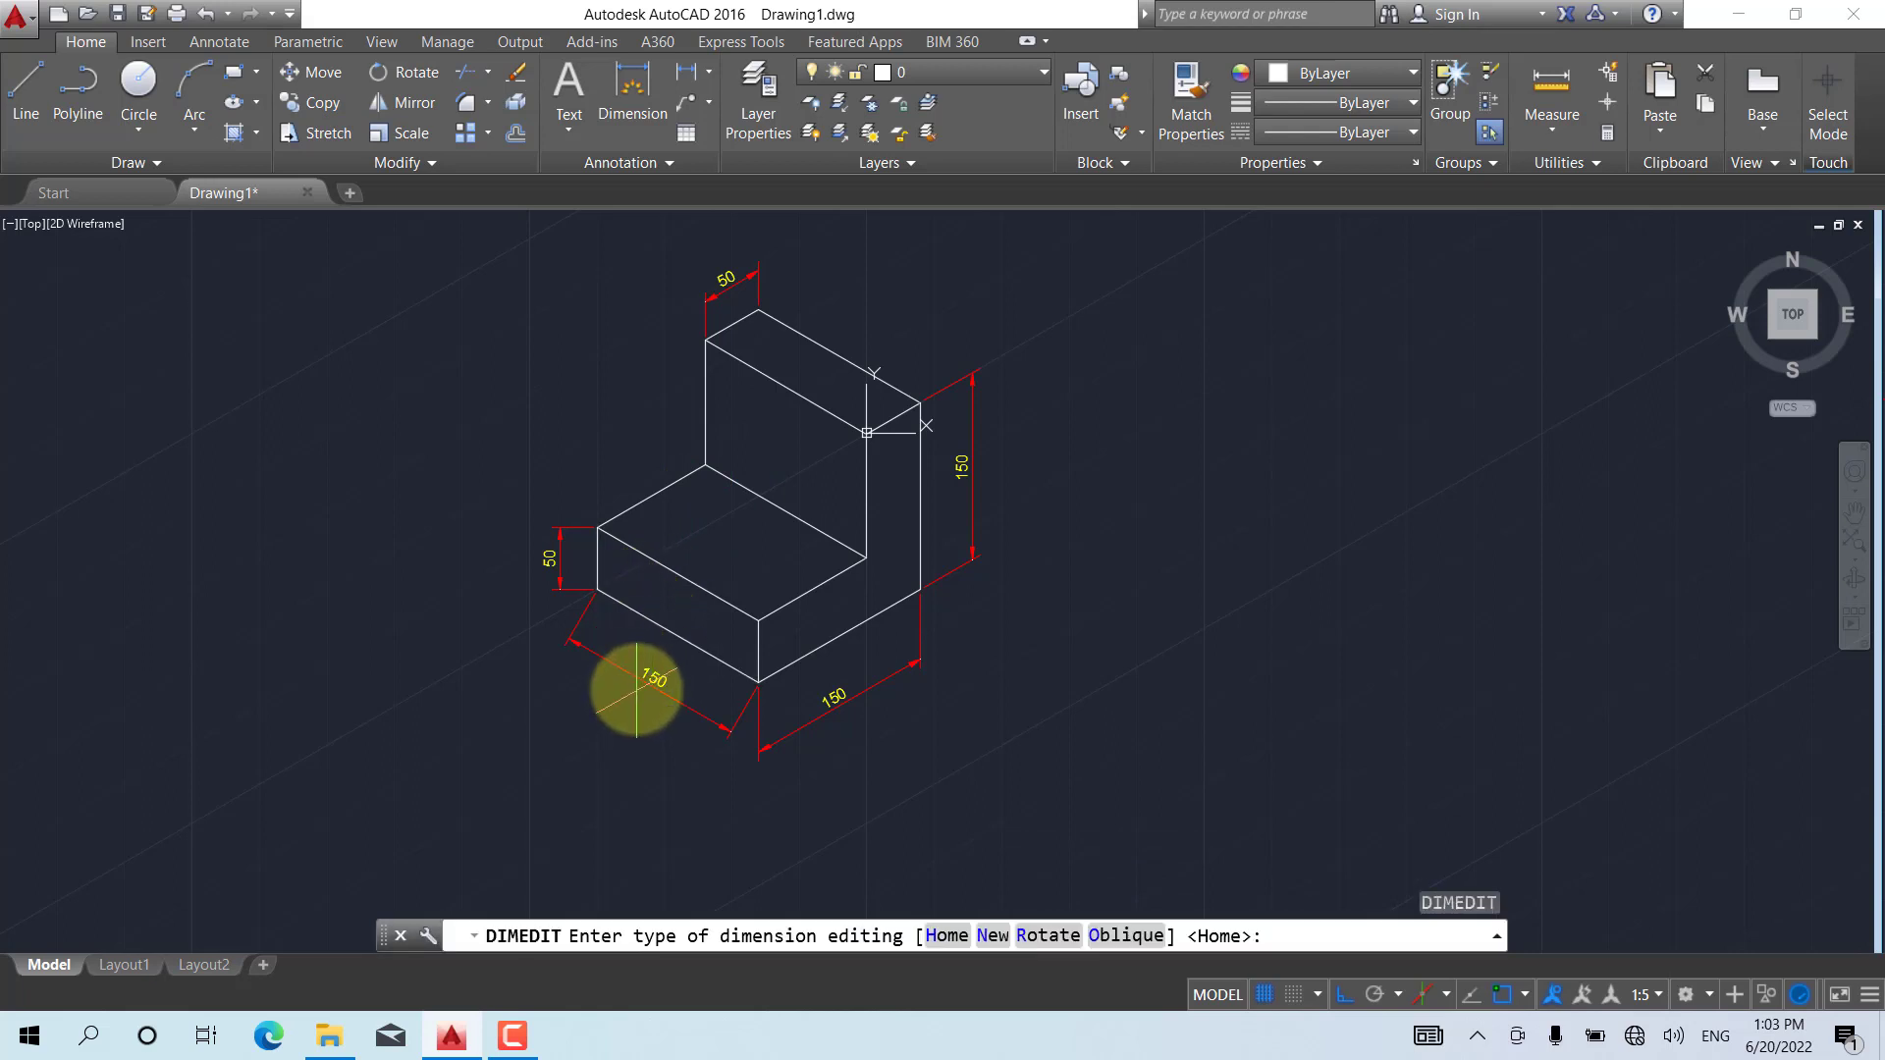
{"action": "left_click", "coordinate": [1119, 935]}
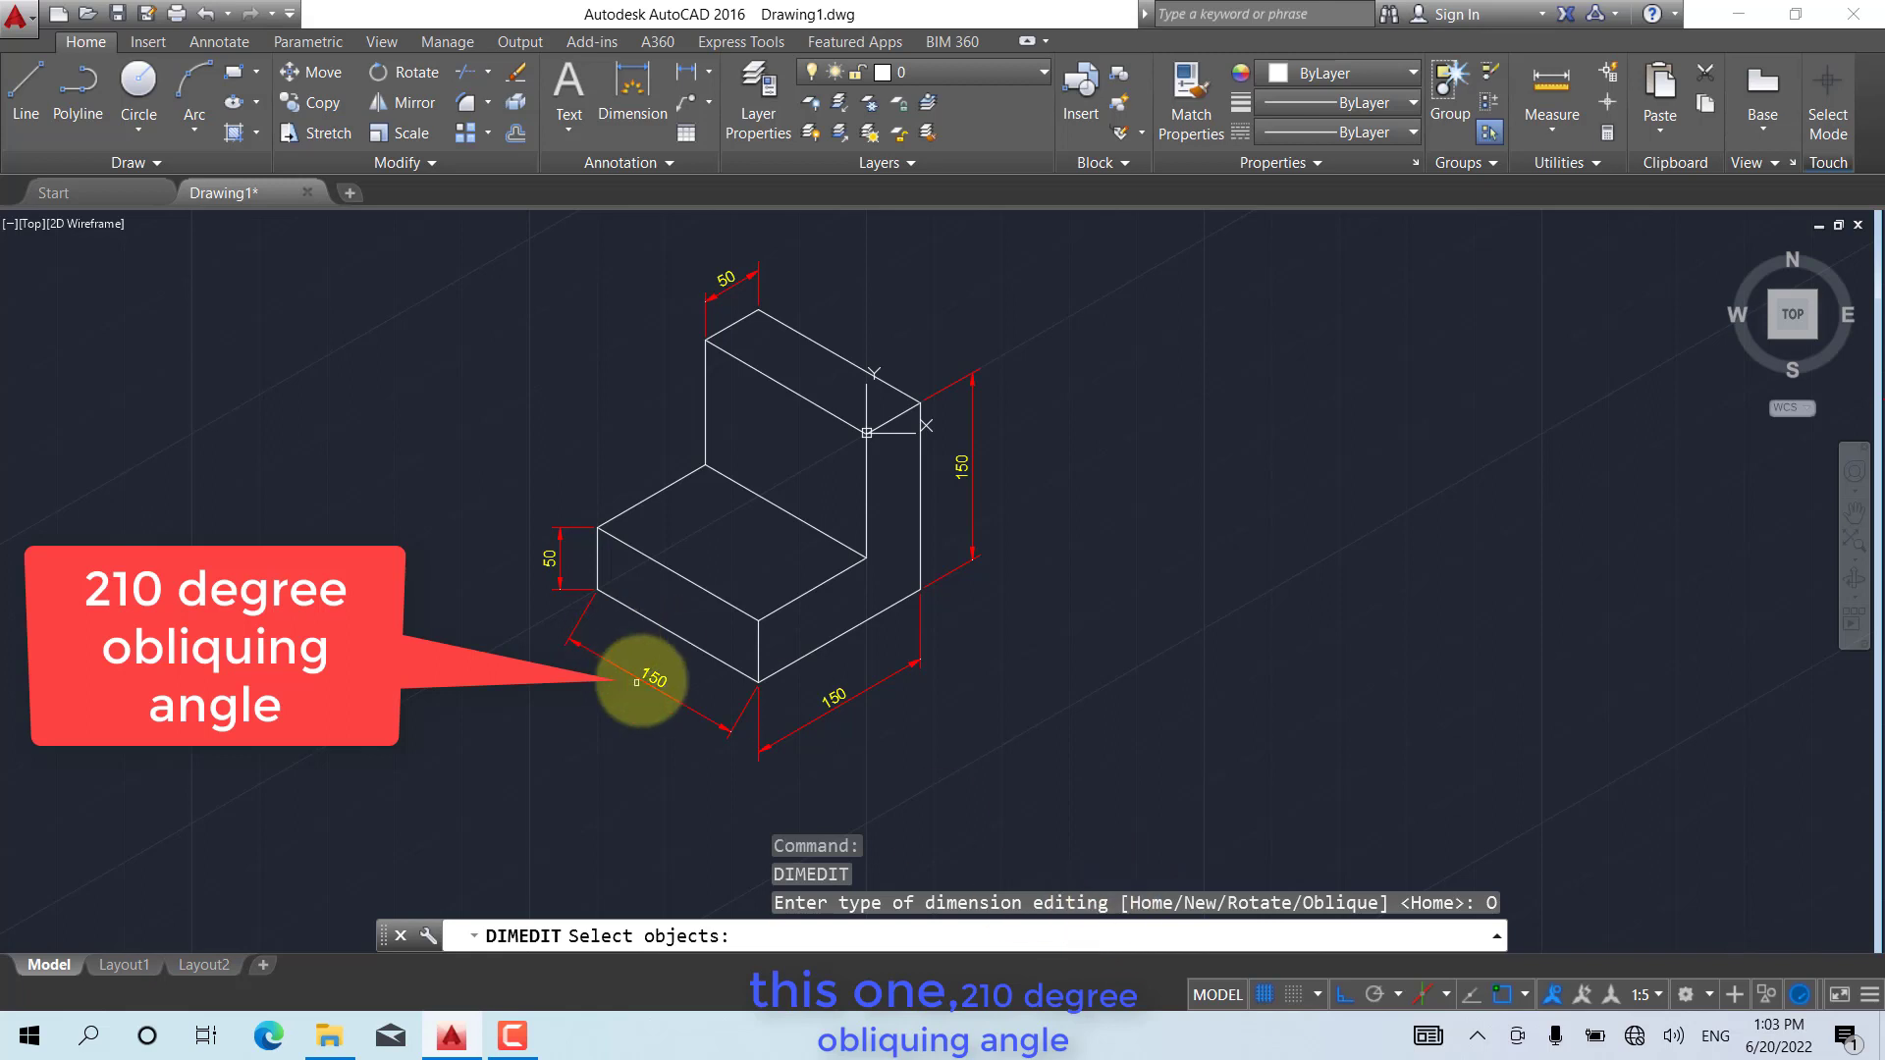
{"action": "type", "text": "210"}
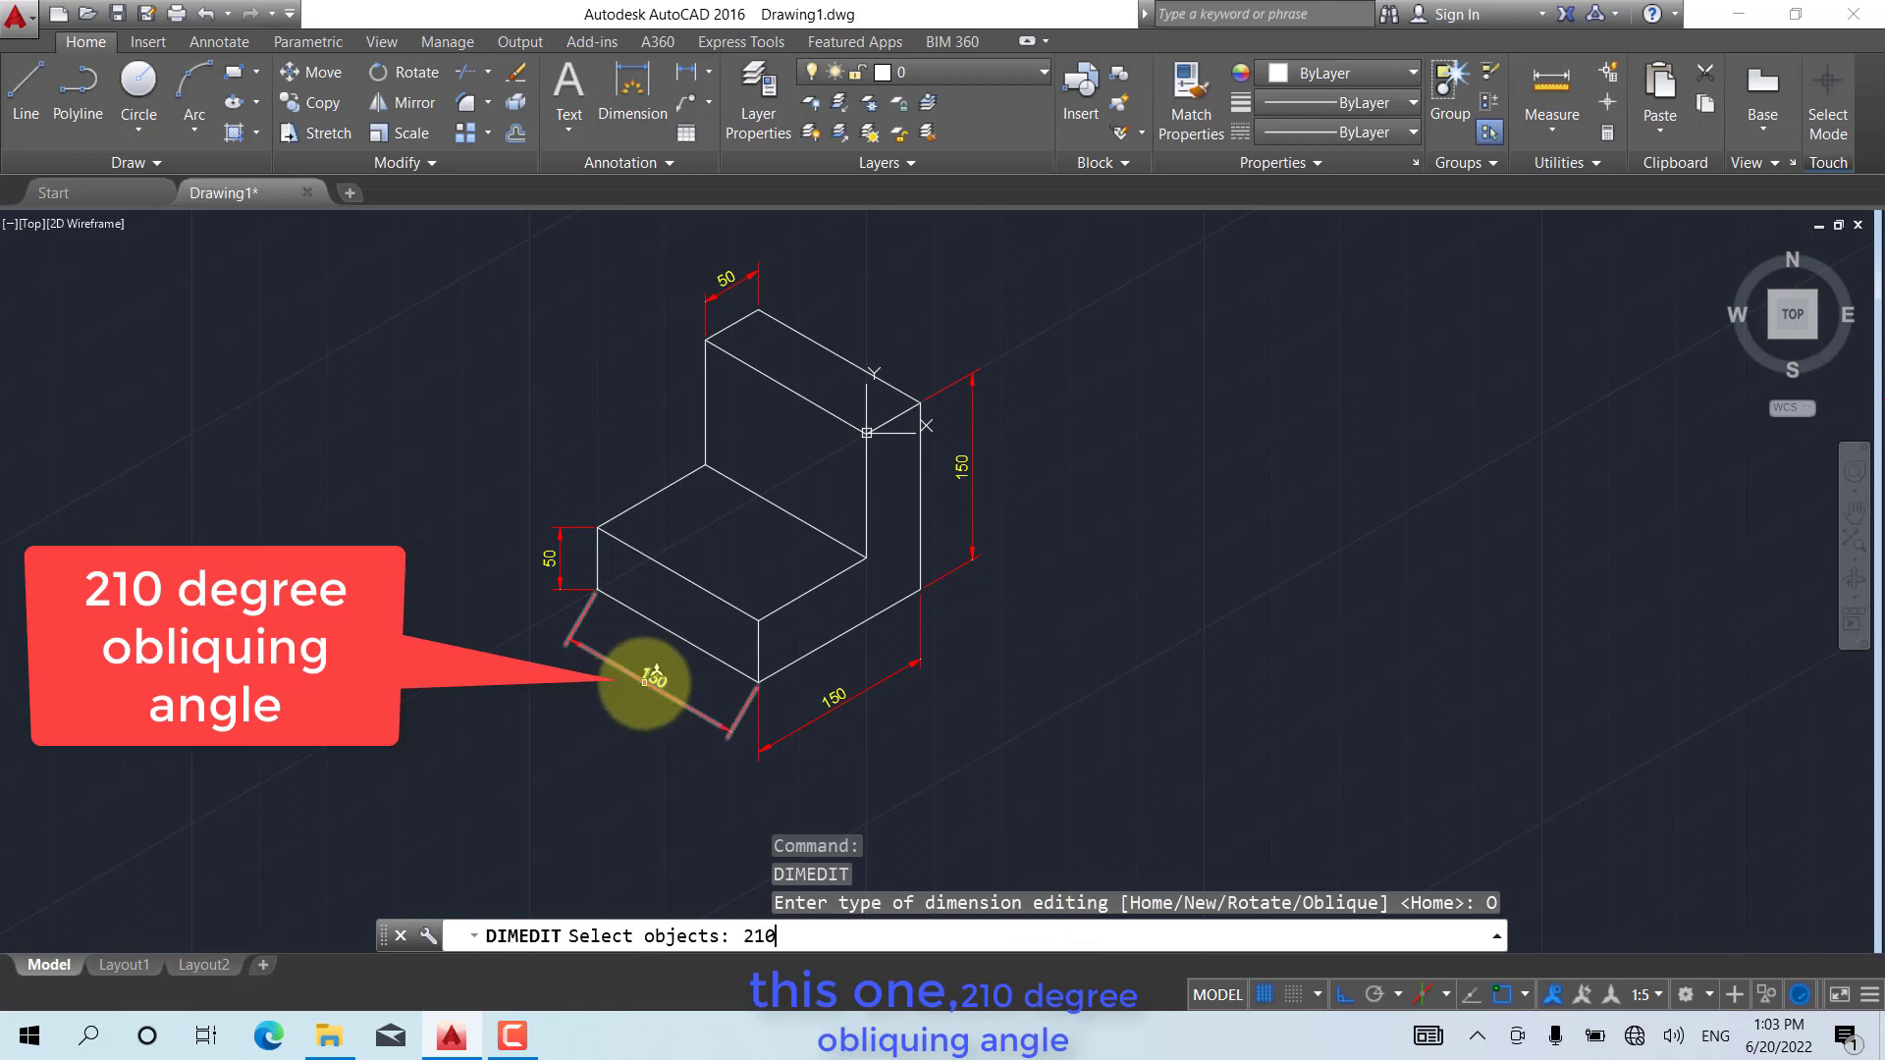
{"action": "key", "text": "Return"}
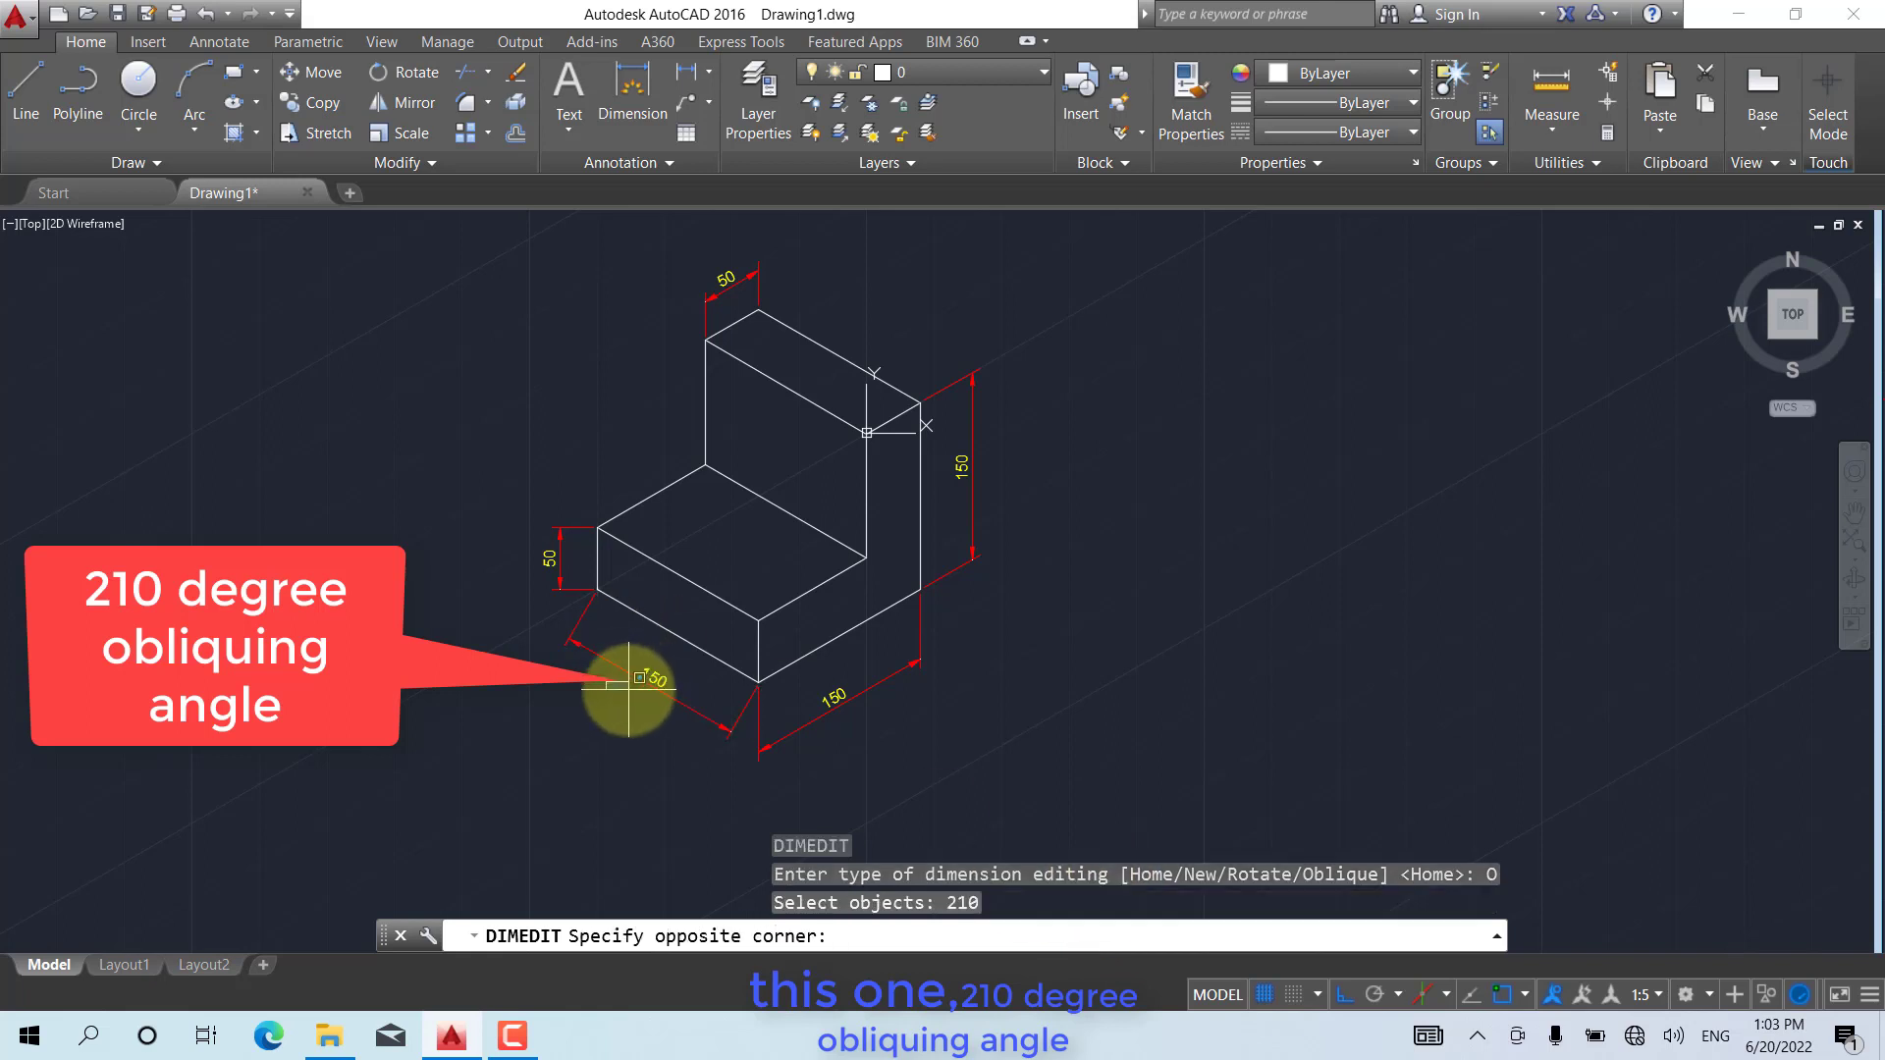
{"action": "left_click", "coordinate": [633, 712]}
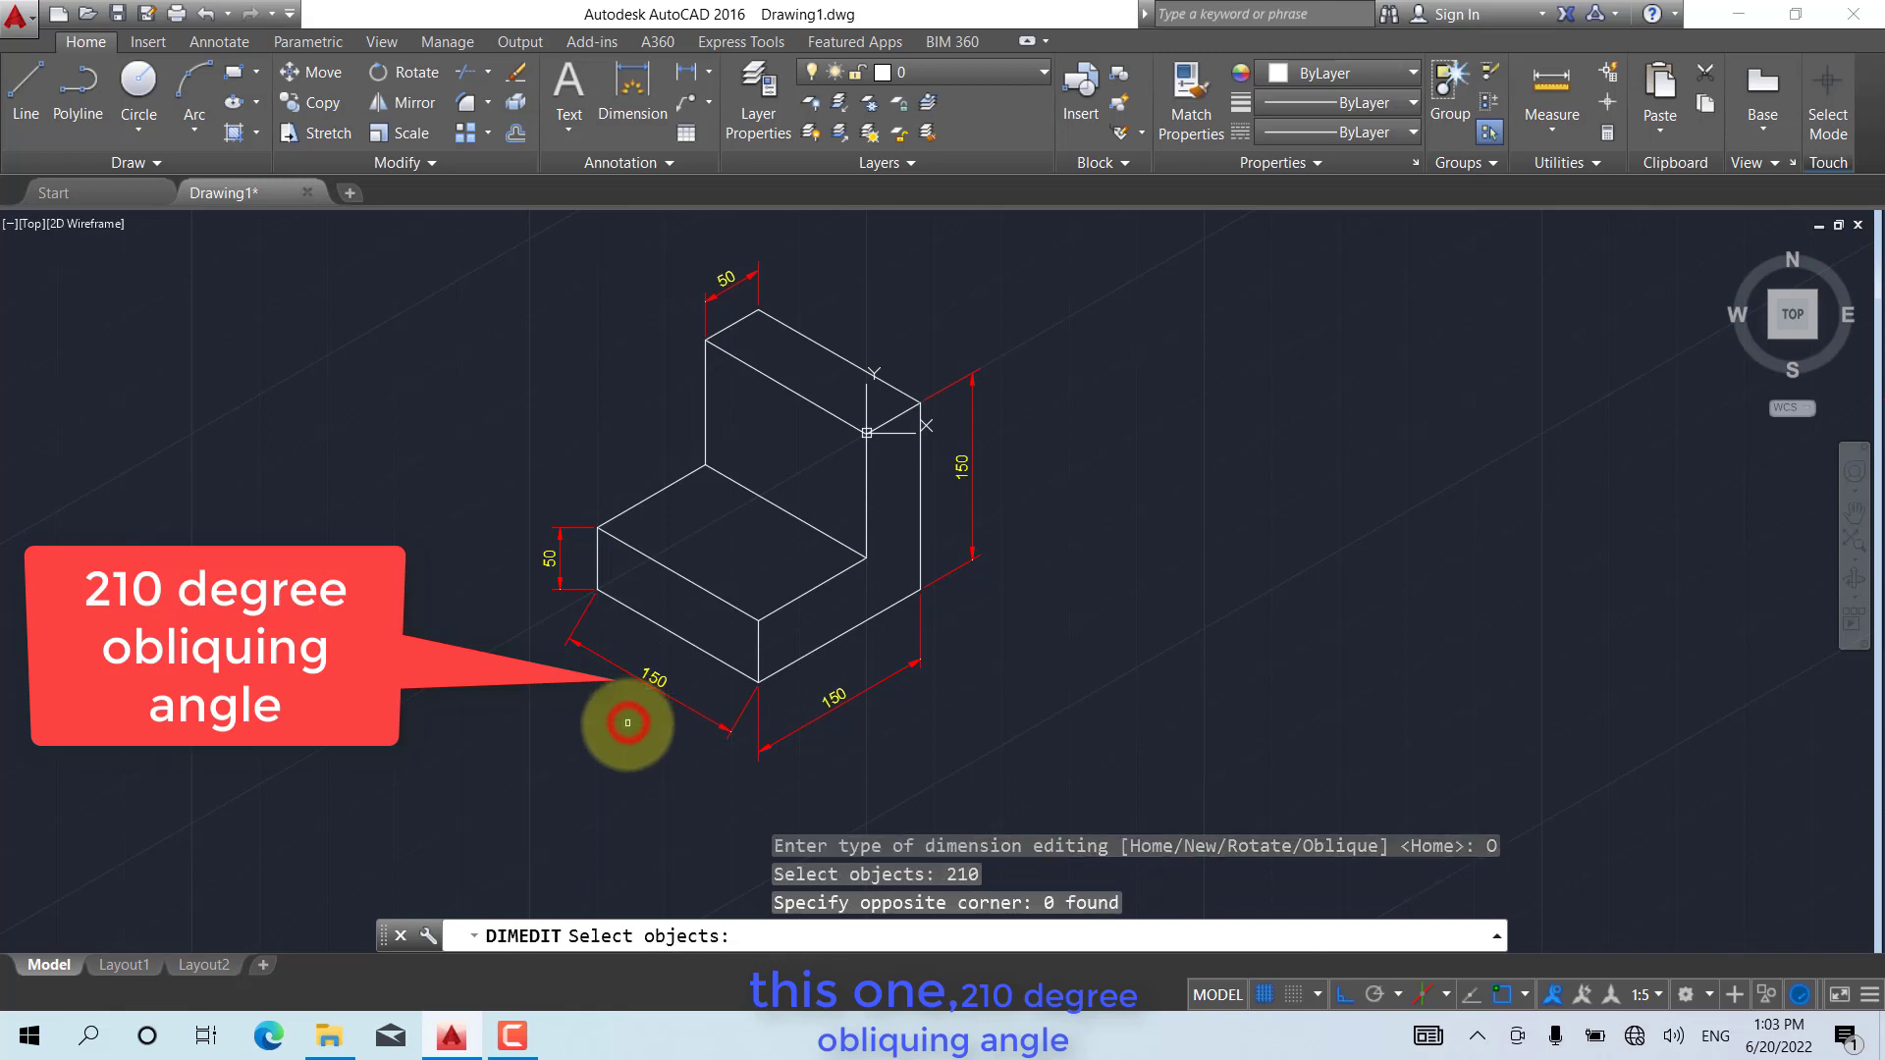
{"action": "left_click", "coordinate": [638, 677]}
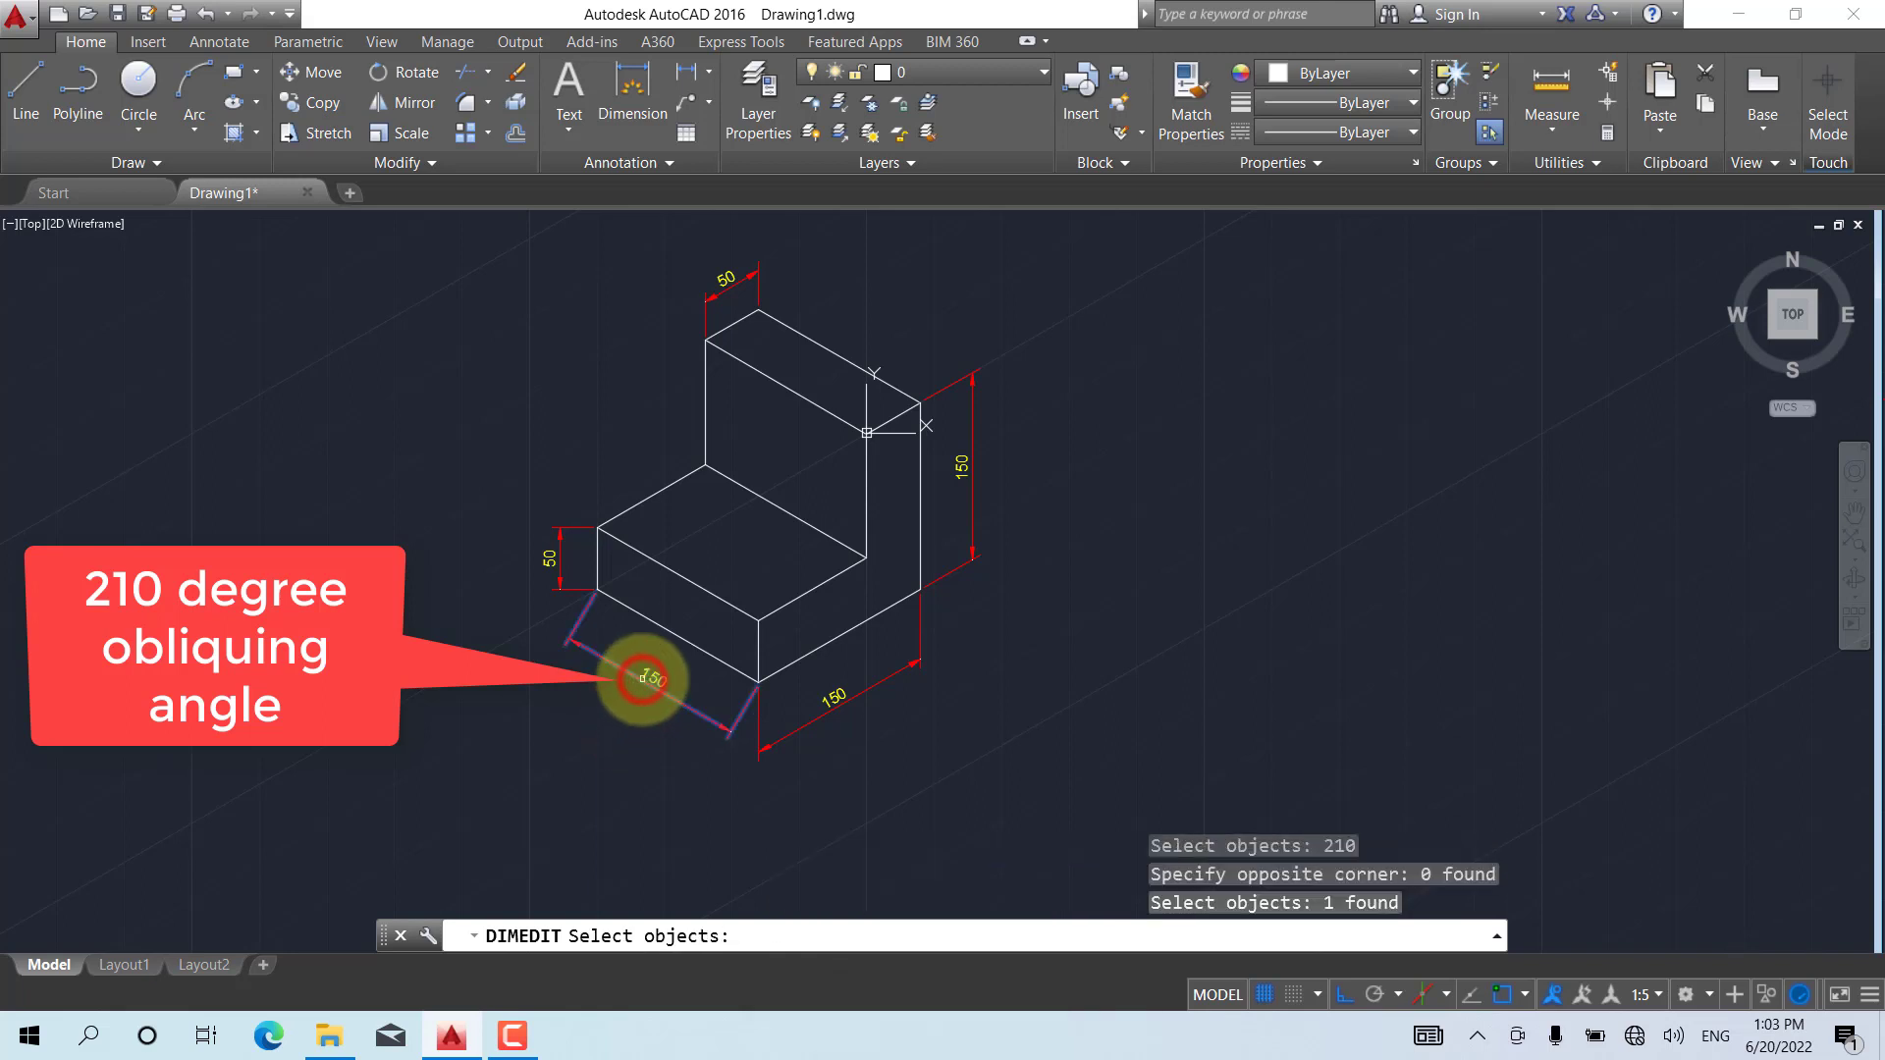
{"action": "key", "text": "Return"}
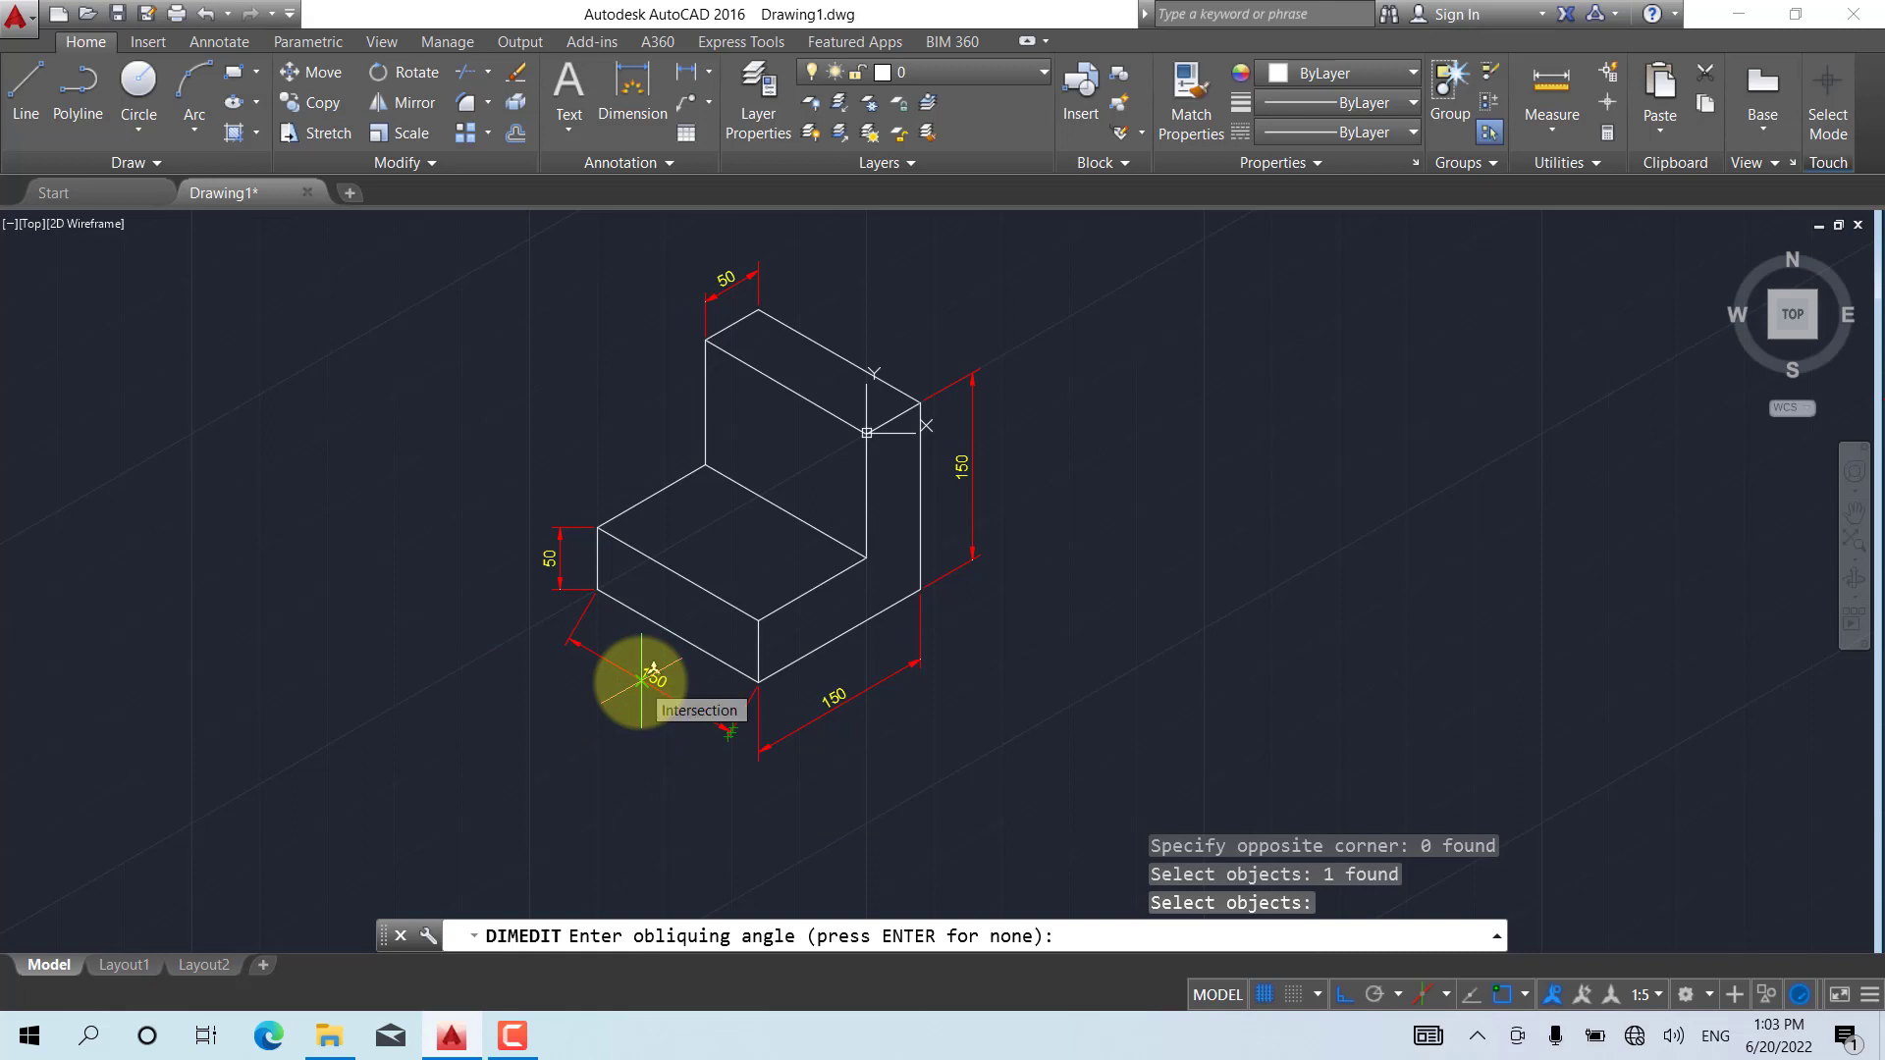
{"action": "type", "text": "210"}
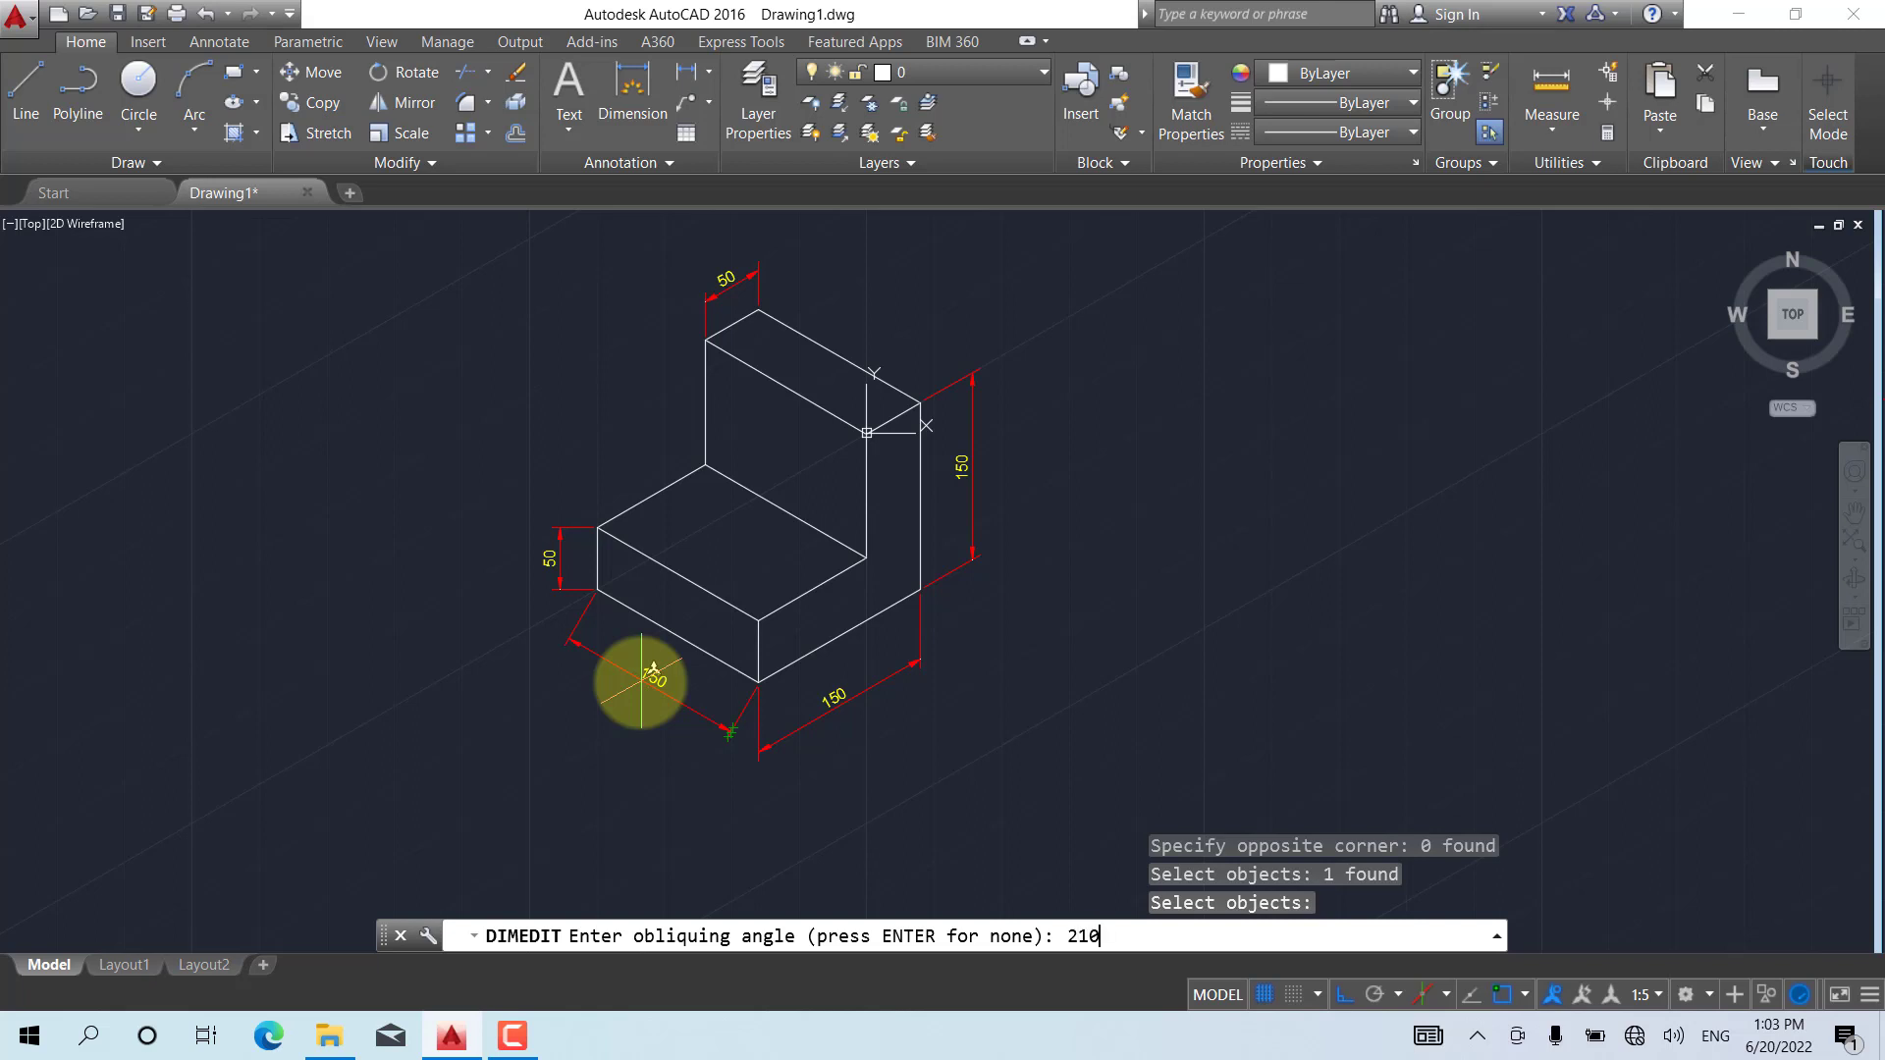
{"action": "key", "text": "Return"}
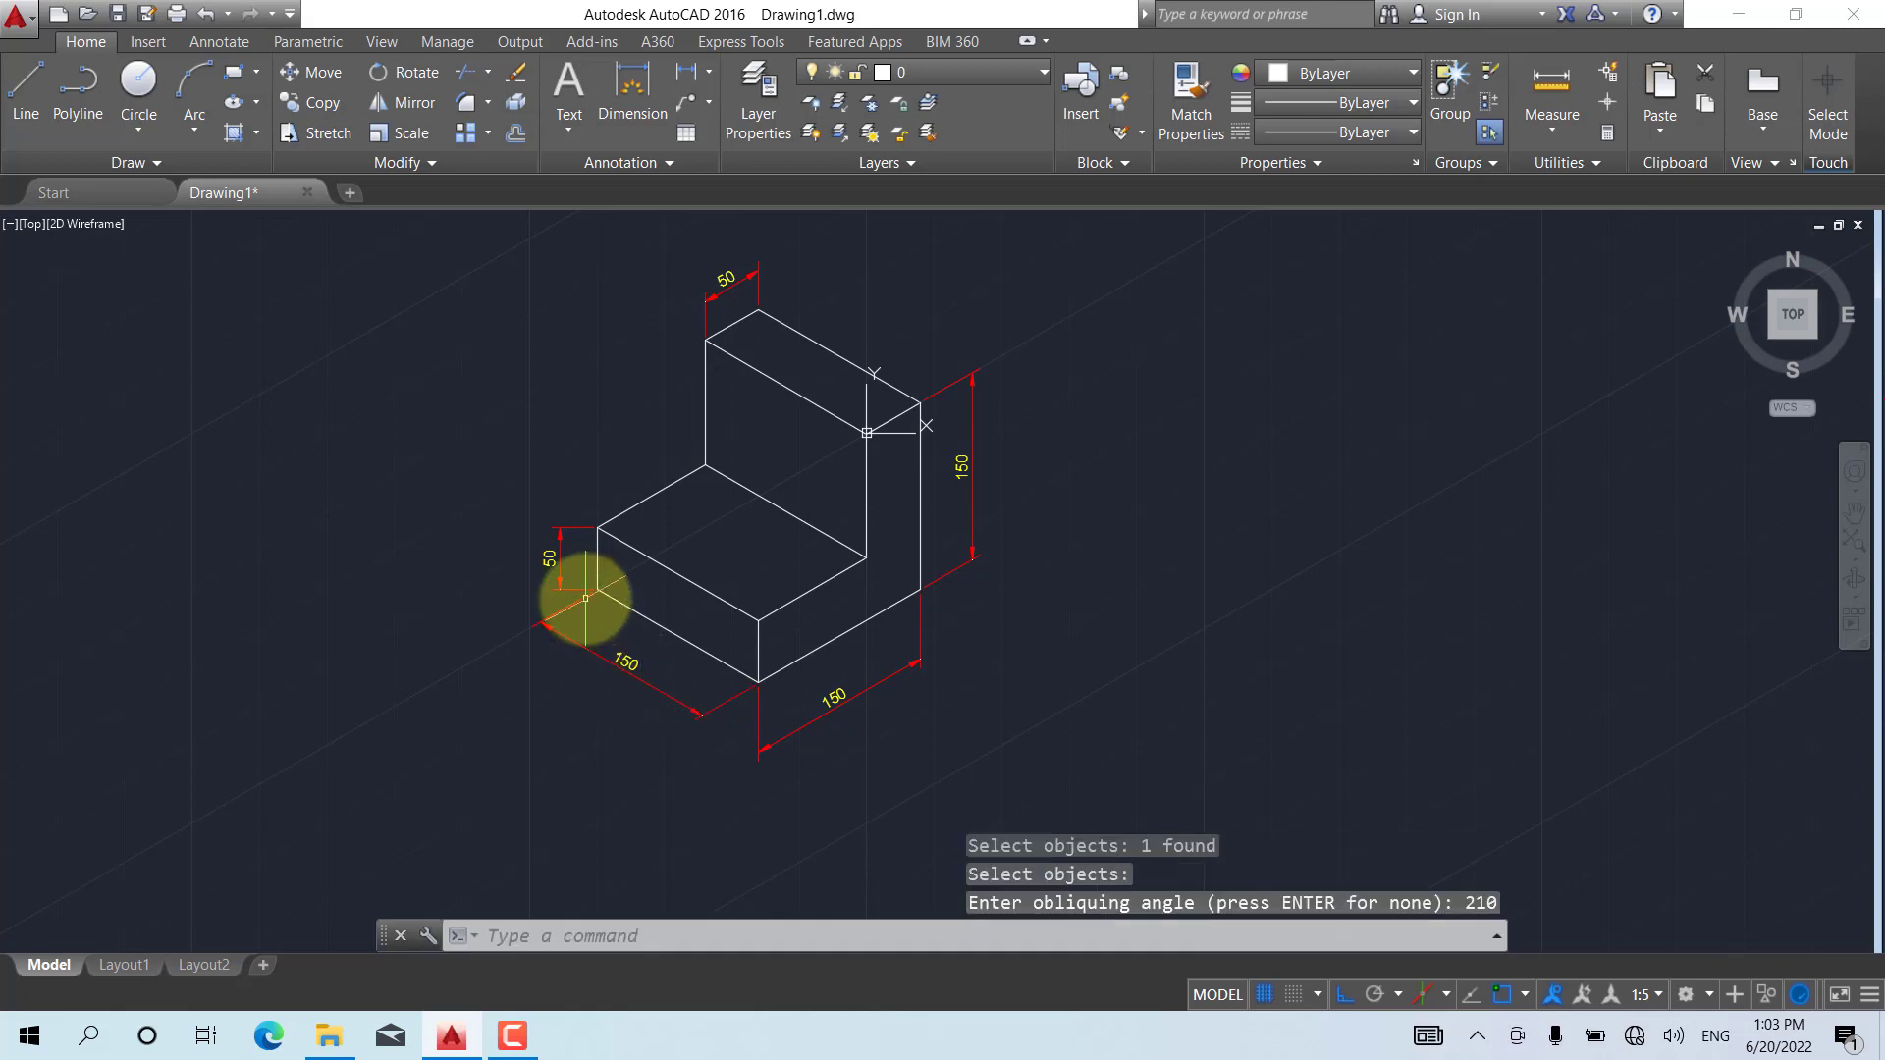
Oblique the extension lines of the base's short vertical edge dimension to 150 degrees with DIMEDIT
{"action": "scroll", "coordinate": [592, 582], "scroll_direction": "up", "scroll_amount": 2}
{"action": "scroll", "coordinate": [538, 668], "scroll_direction": "down", "scroll_amount": 2}
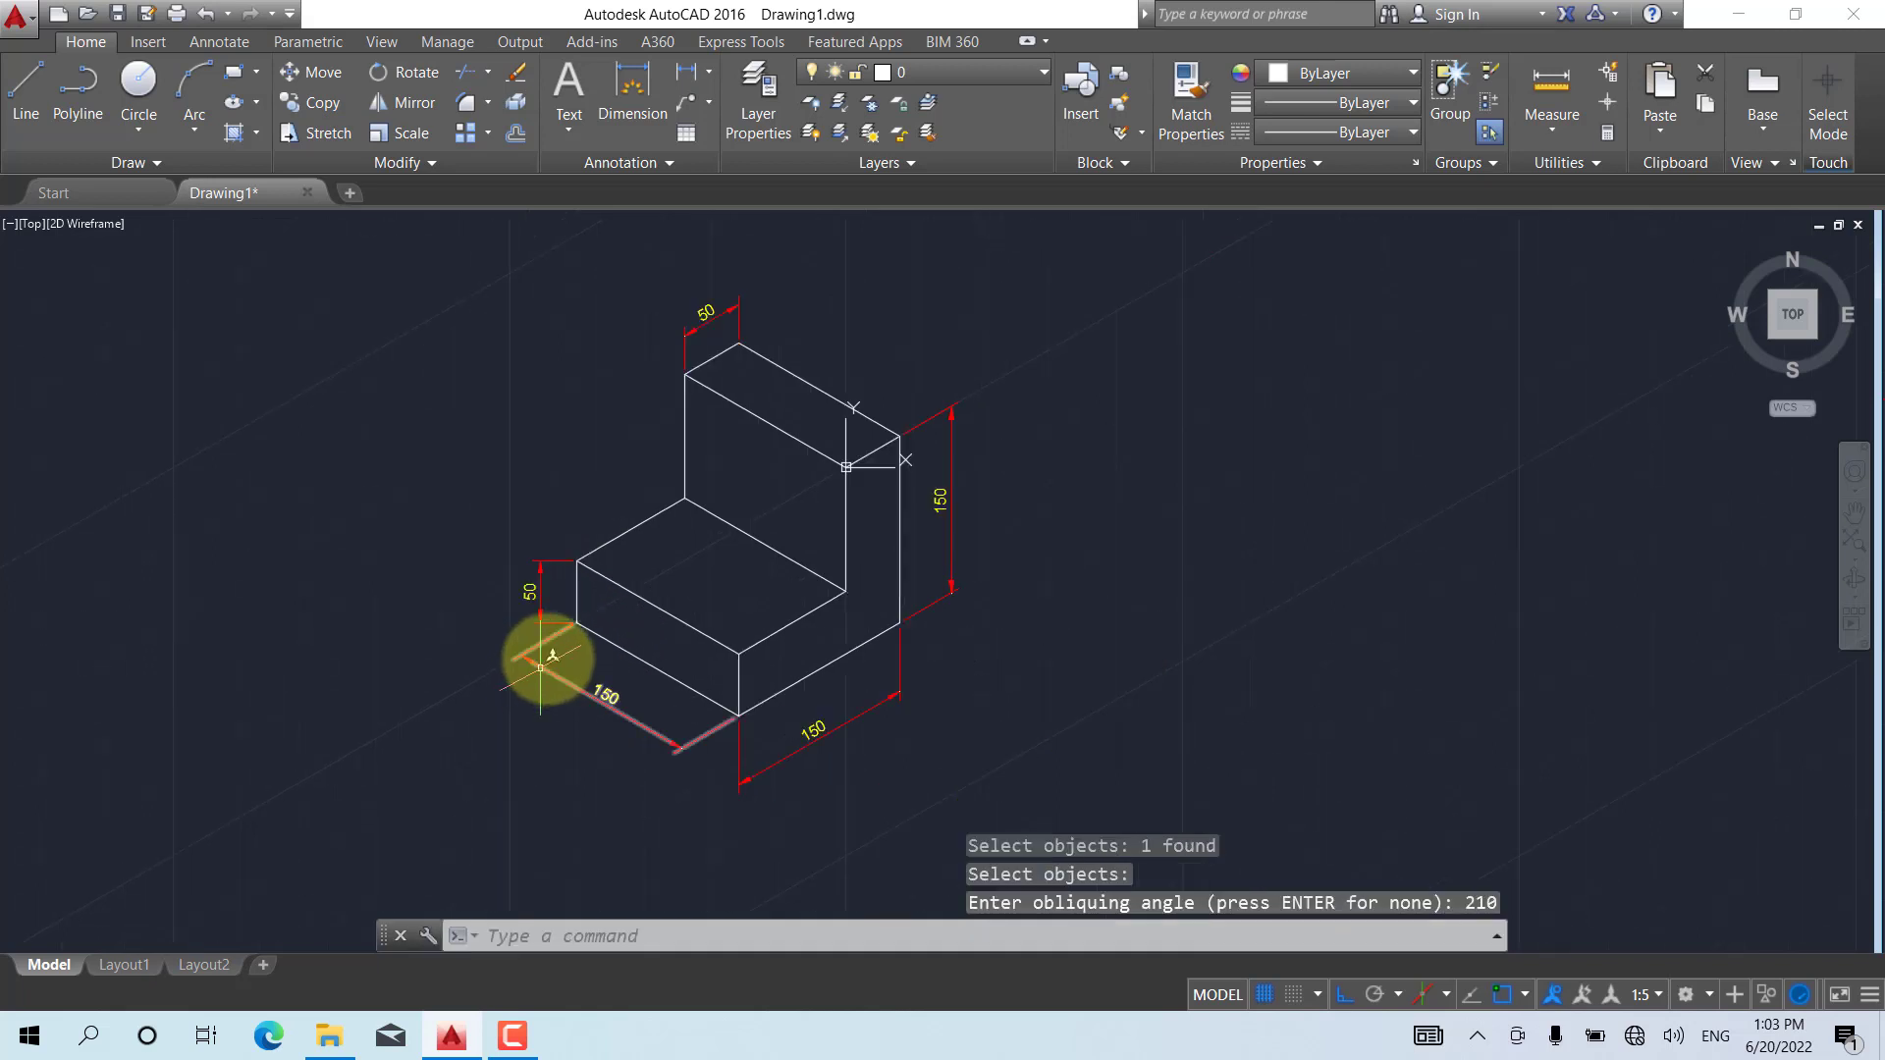
{"action": "middle_click_drag", "start_coordinate": [644, 602], "coordinate": [665, 603]}
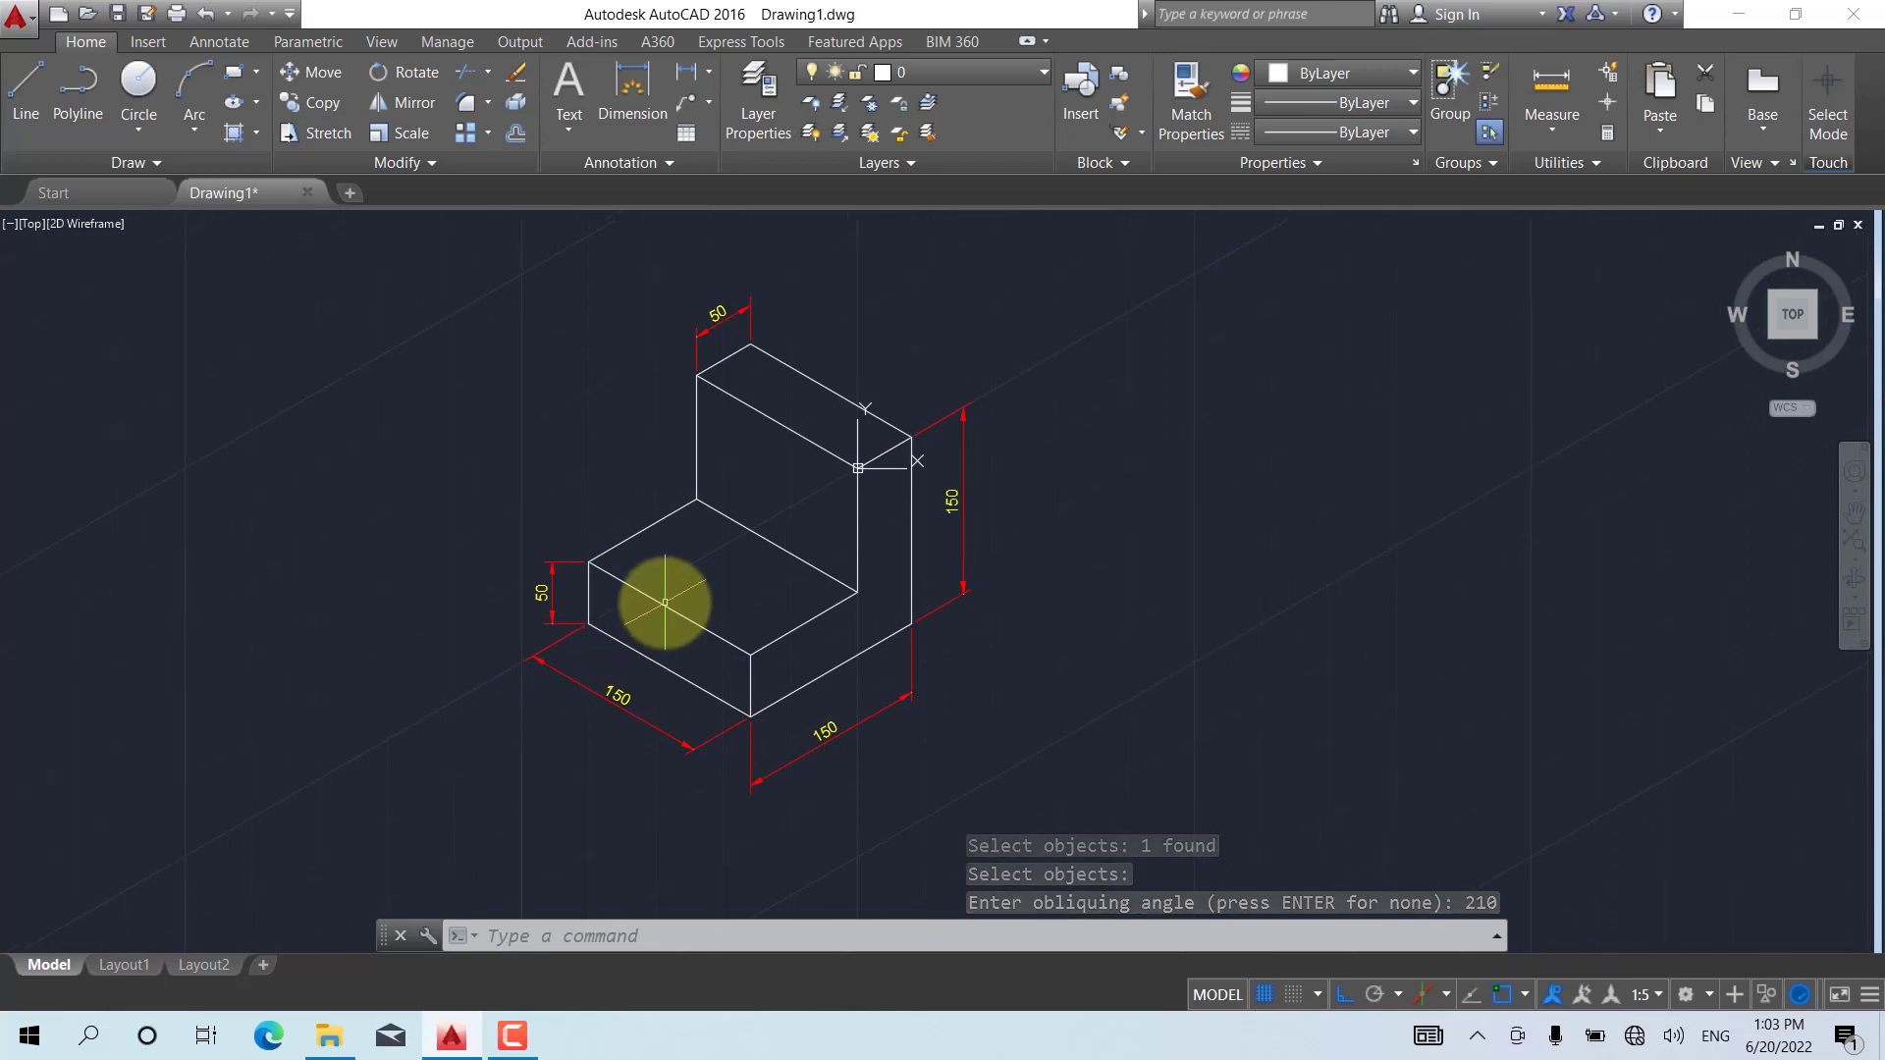
{"action": "key", "text": "Return"}
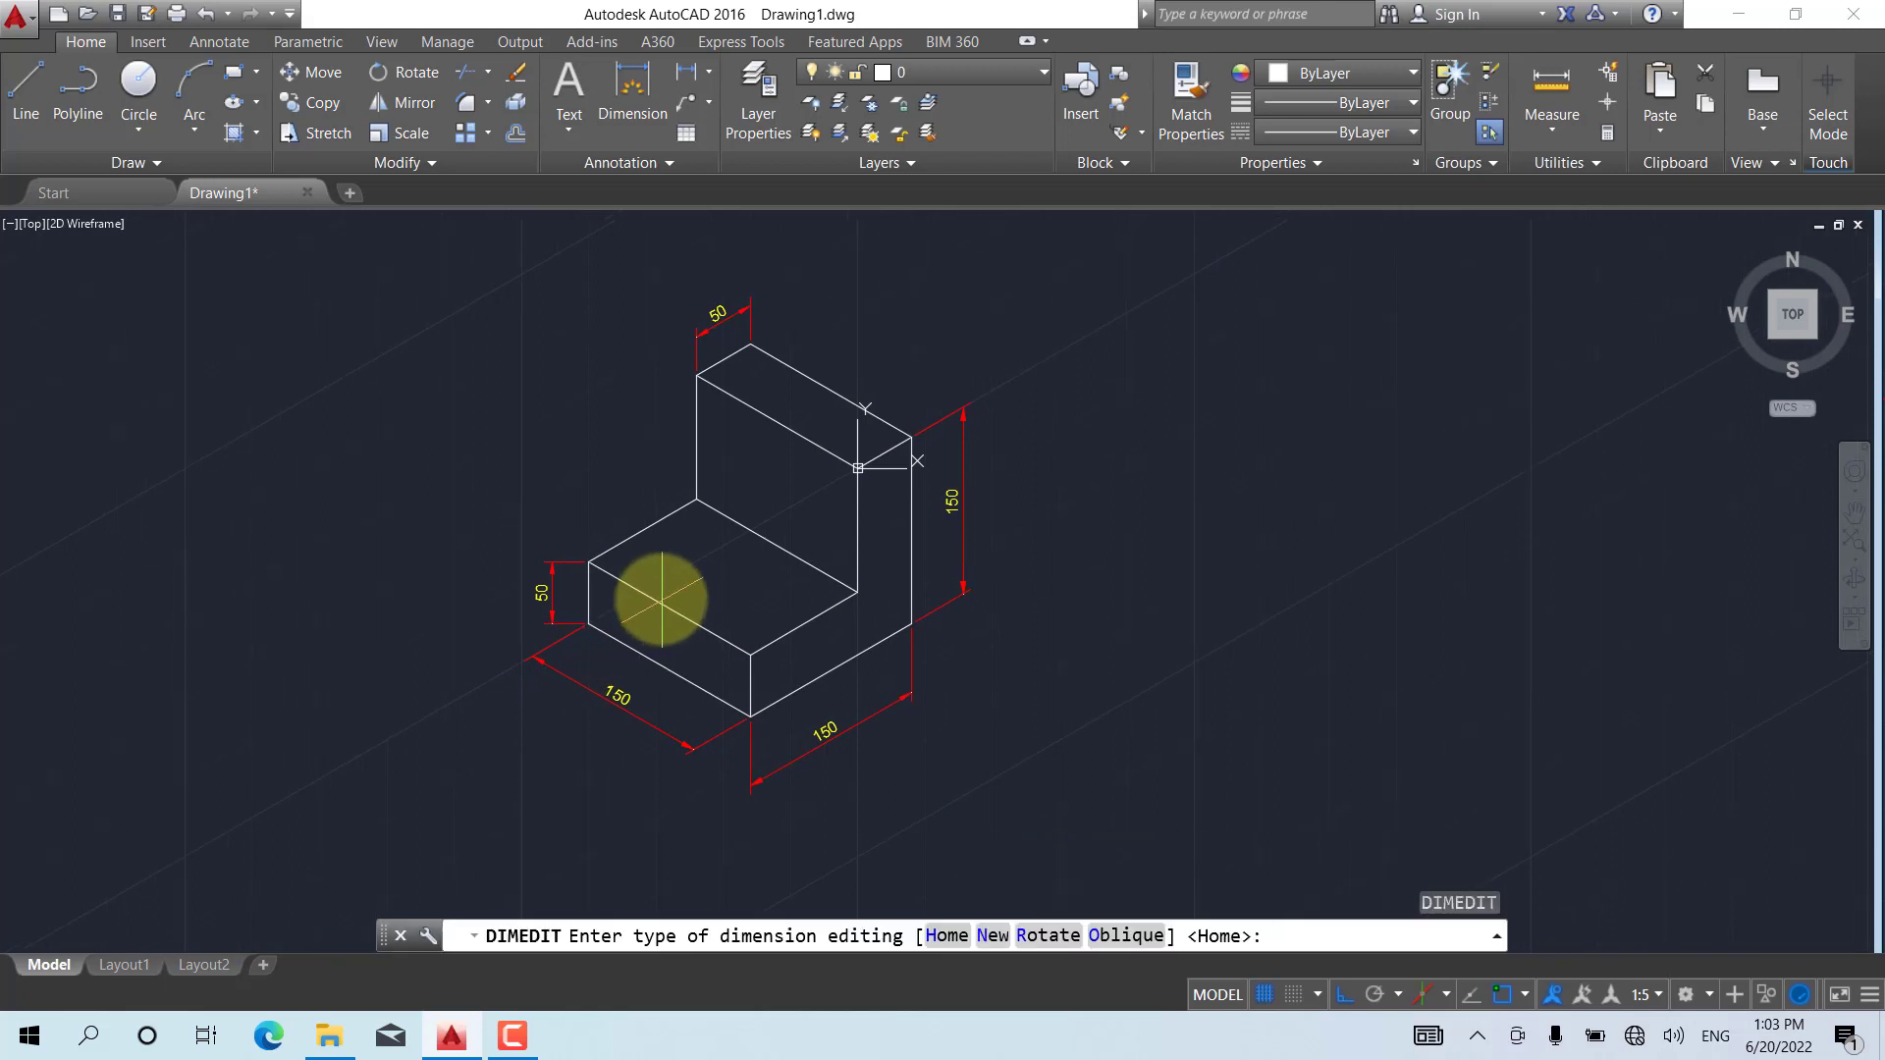
{"action": "type", "text": "o"}
{"action": "key", "text": "Return"}
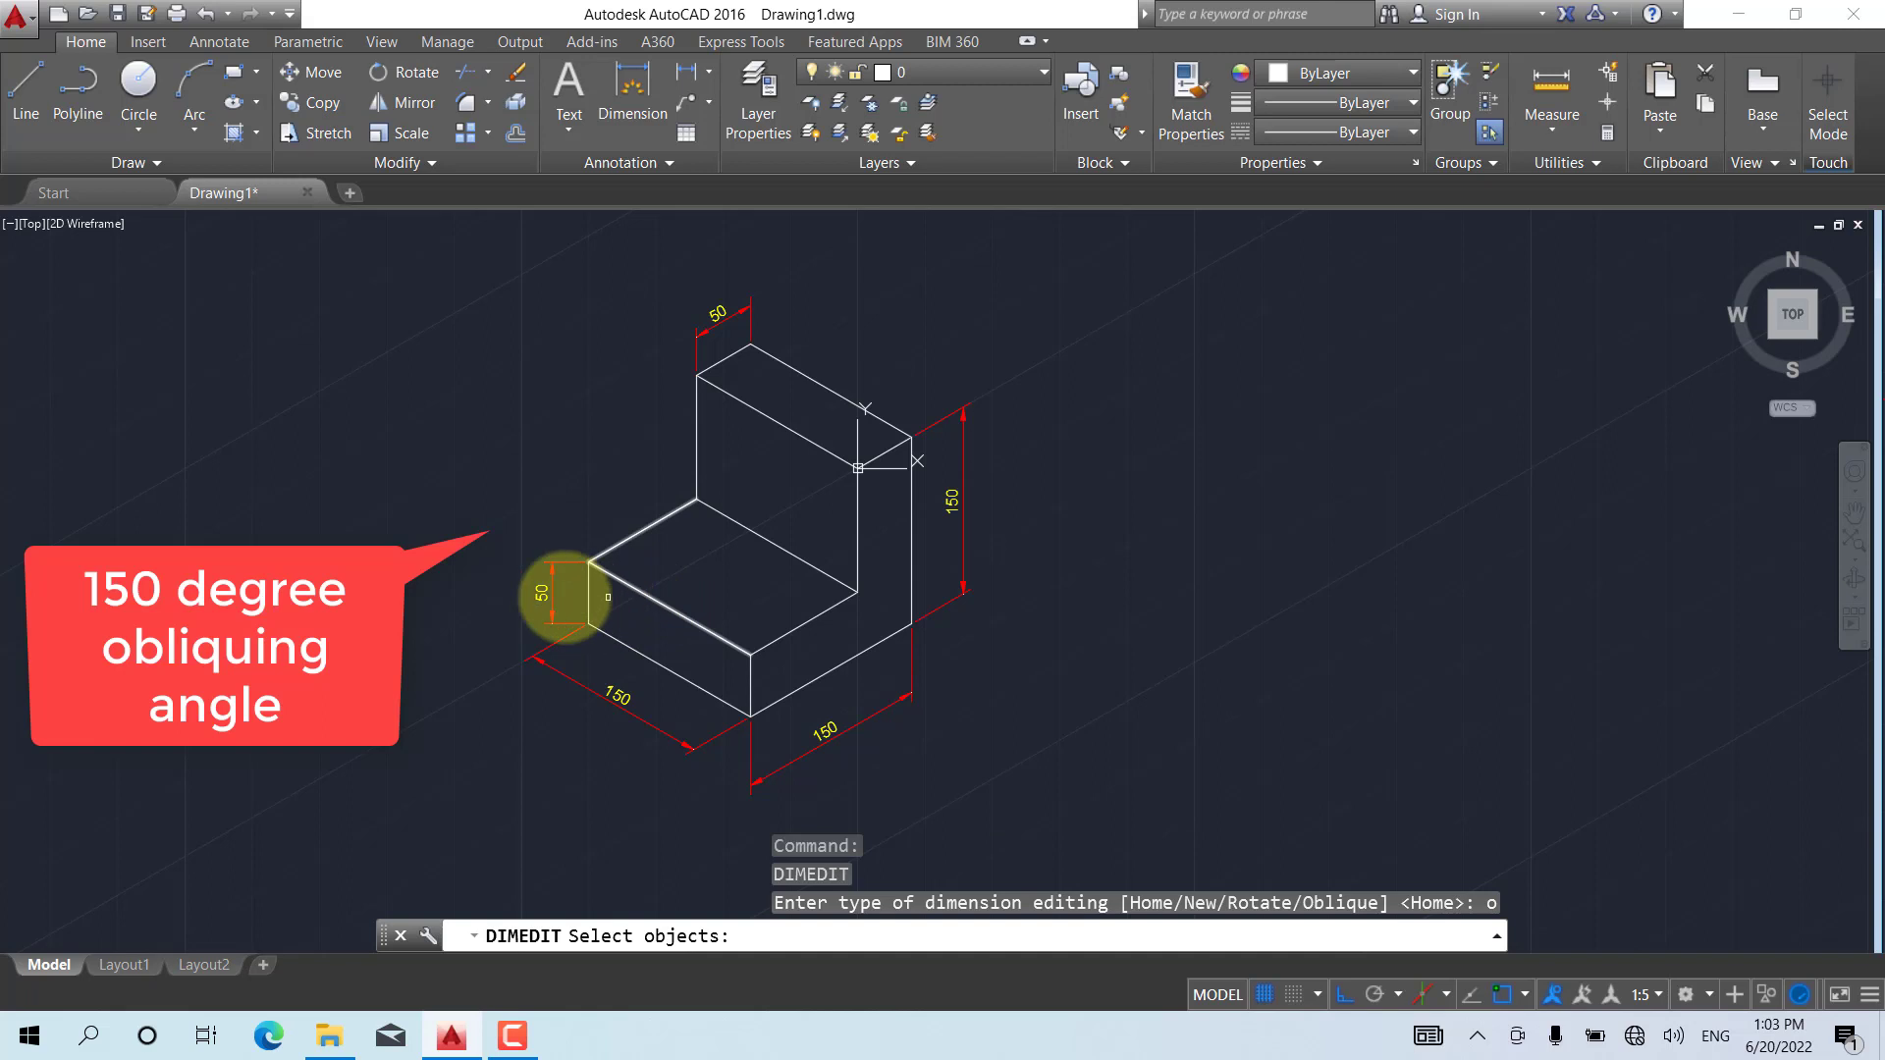
{"action": "left_click", "coordinate": [543, 594]}
{"action": "key", "text": "Return"}
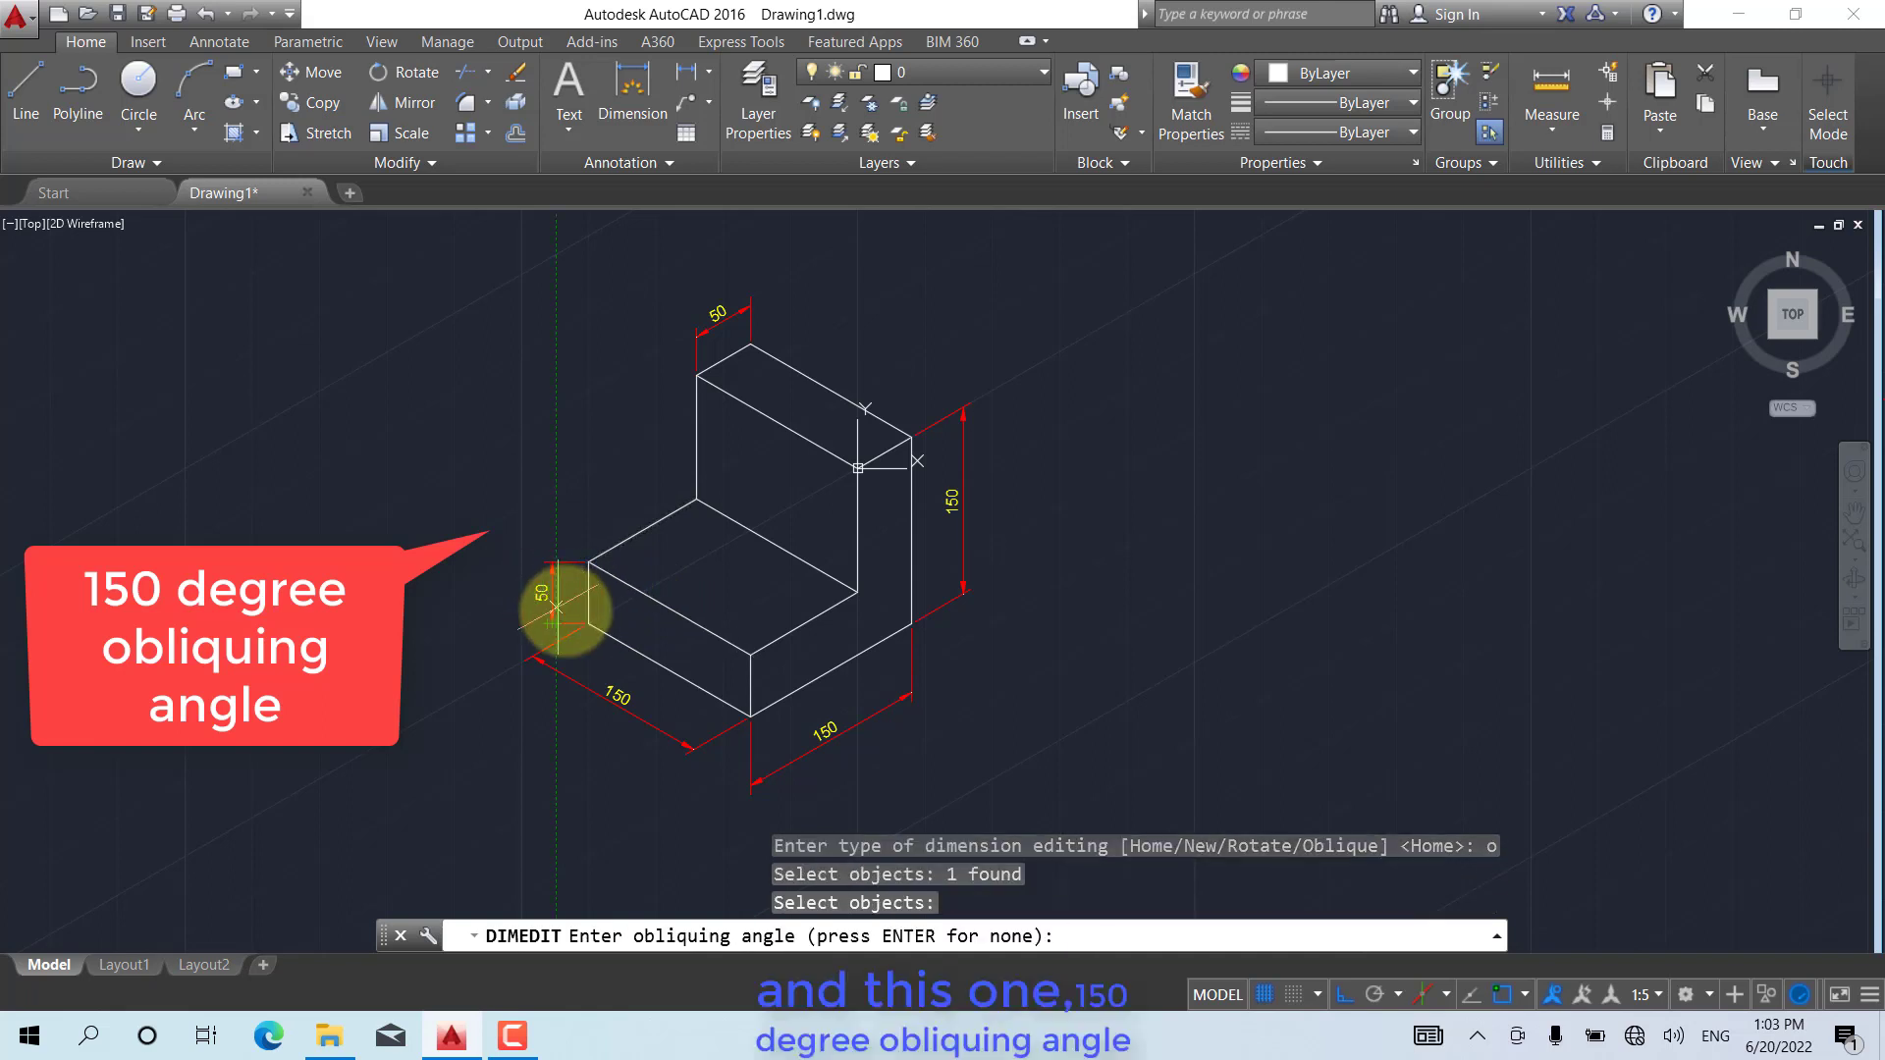
{"action": "scroll", "coordinate": [564, 607], "scroll_direction": "up", "scroll_amount": 4}
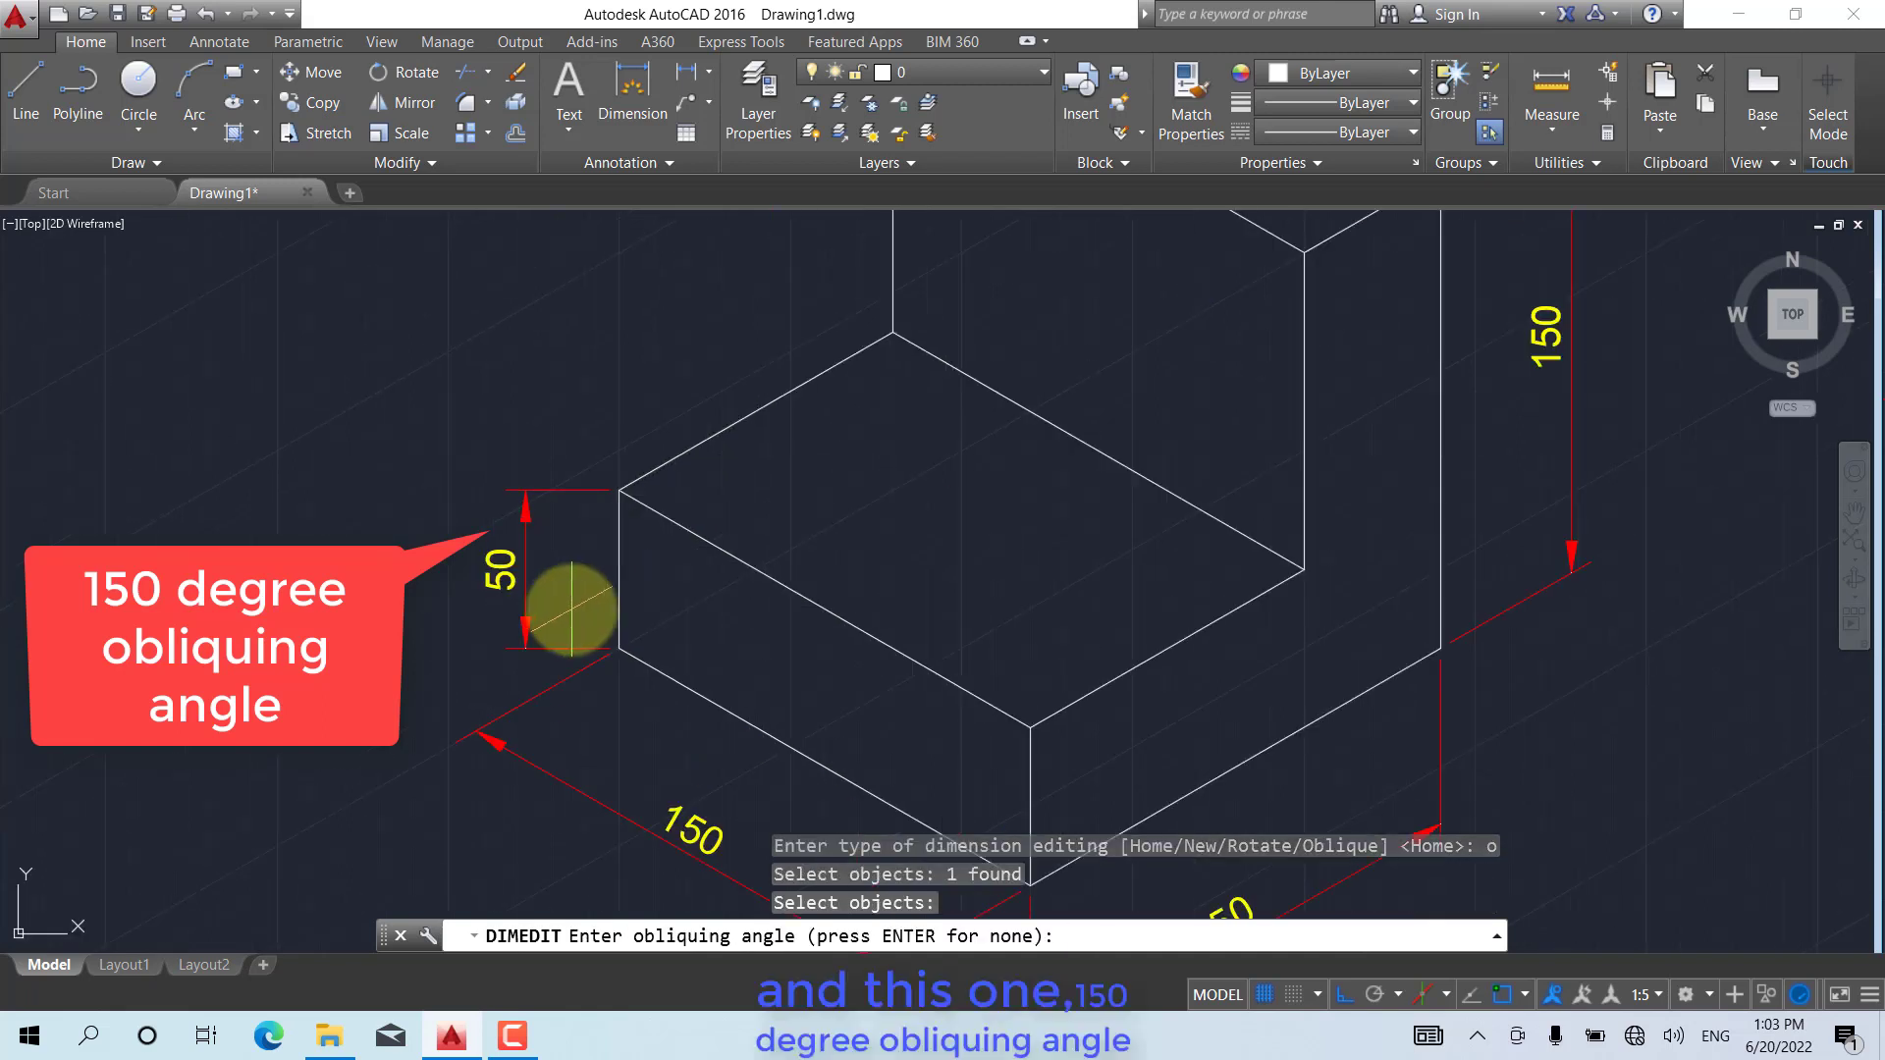
{"action": "type", "text": "150"}
{"action": "key", "text": "Return"}
Open the text of the dimension below the L-shaped side face for editing with ED and access its oblique angle setting
{"action": "scroll", "coordinate": [571, 608], "scroll_direction": "down", "scroll_amount": 5}
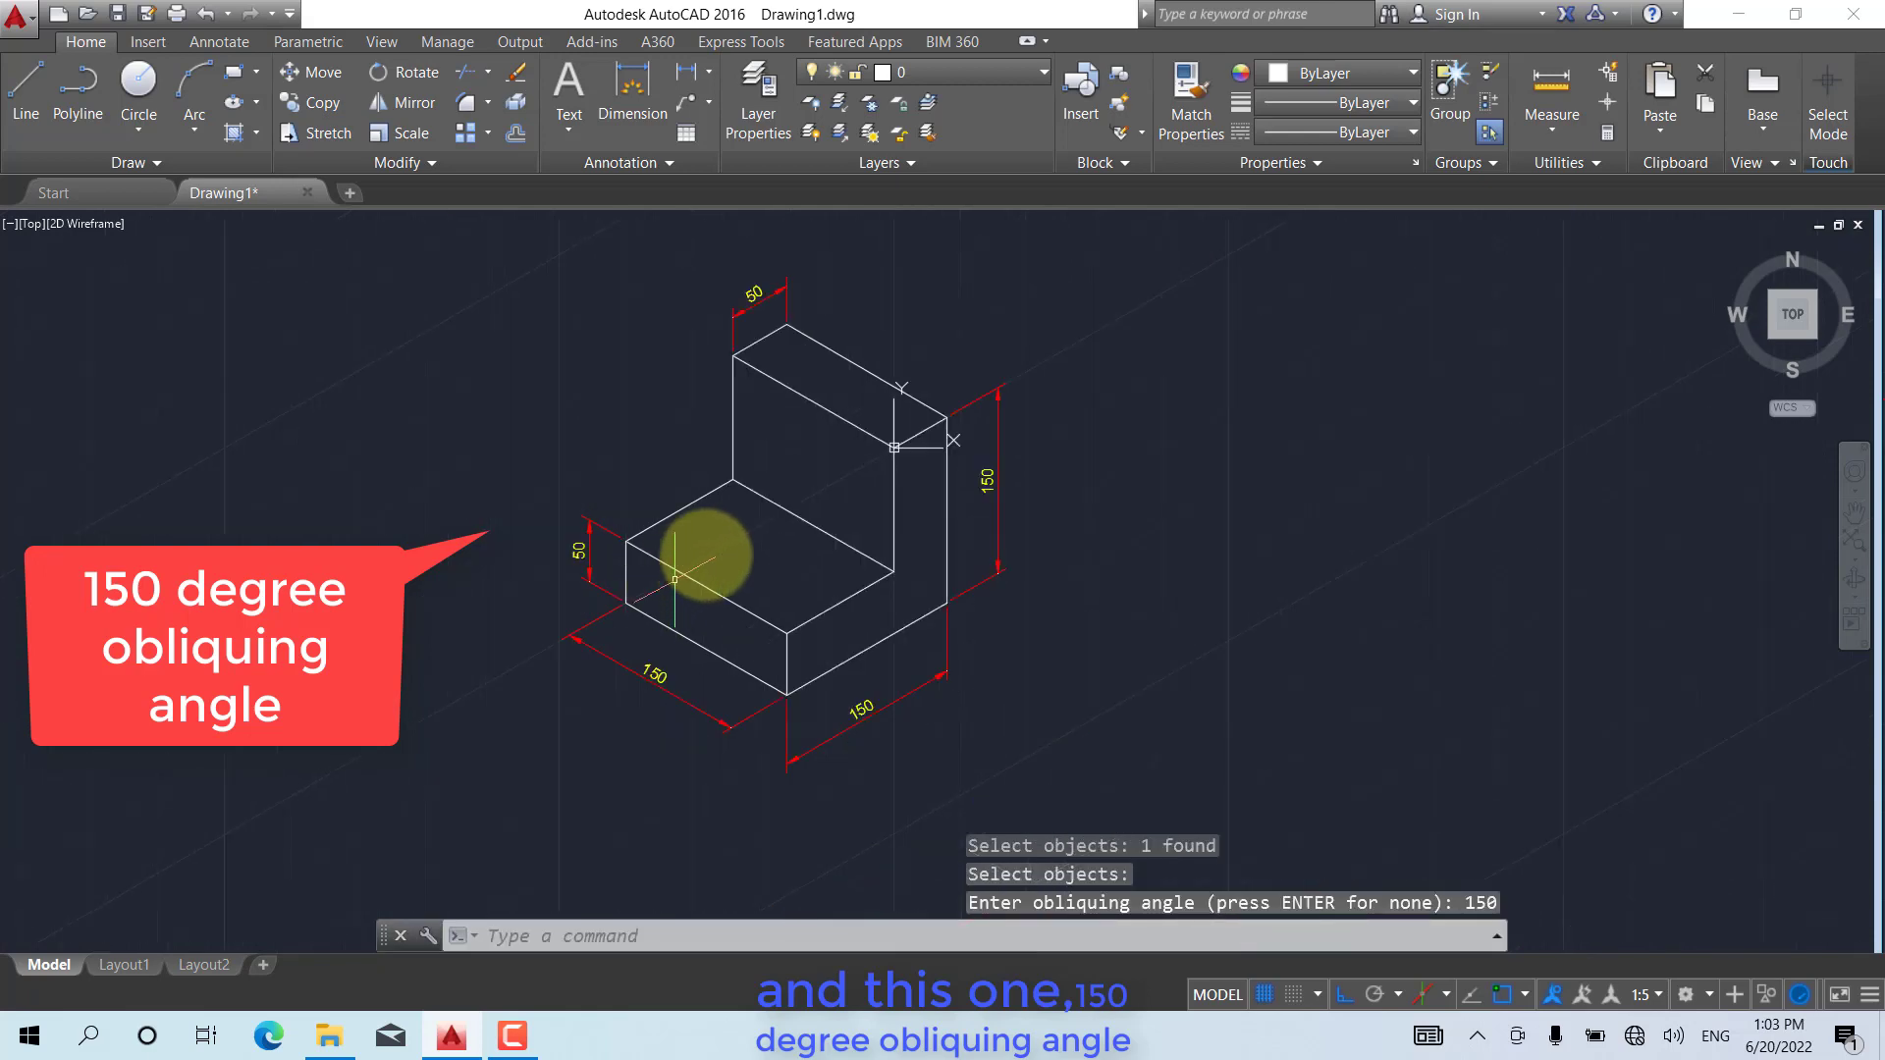
{"action": "scroll", "coordinate": [701, 568], "scroll_direction": "up", "scroll_amount": 2}
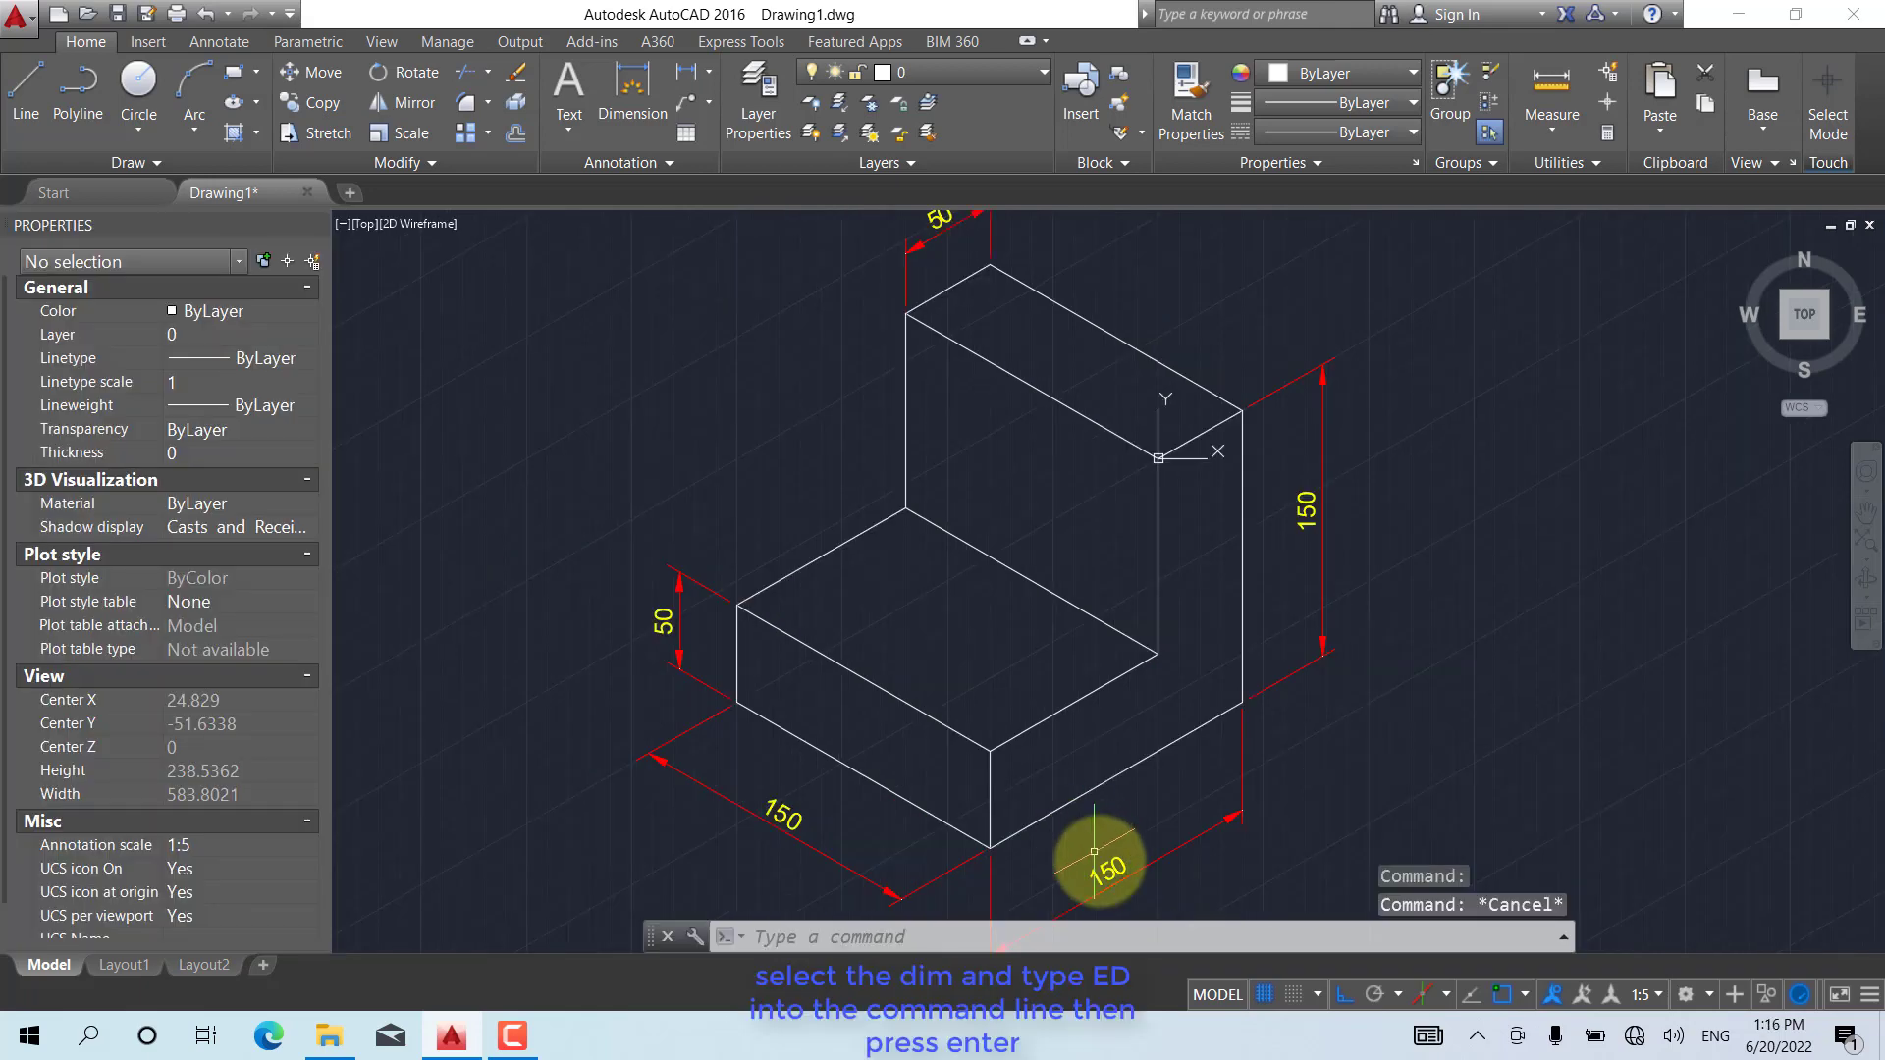
{"action": "left_click", "coordinate": [1103, 864]}
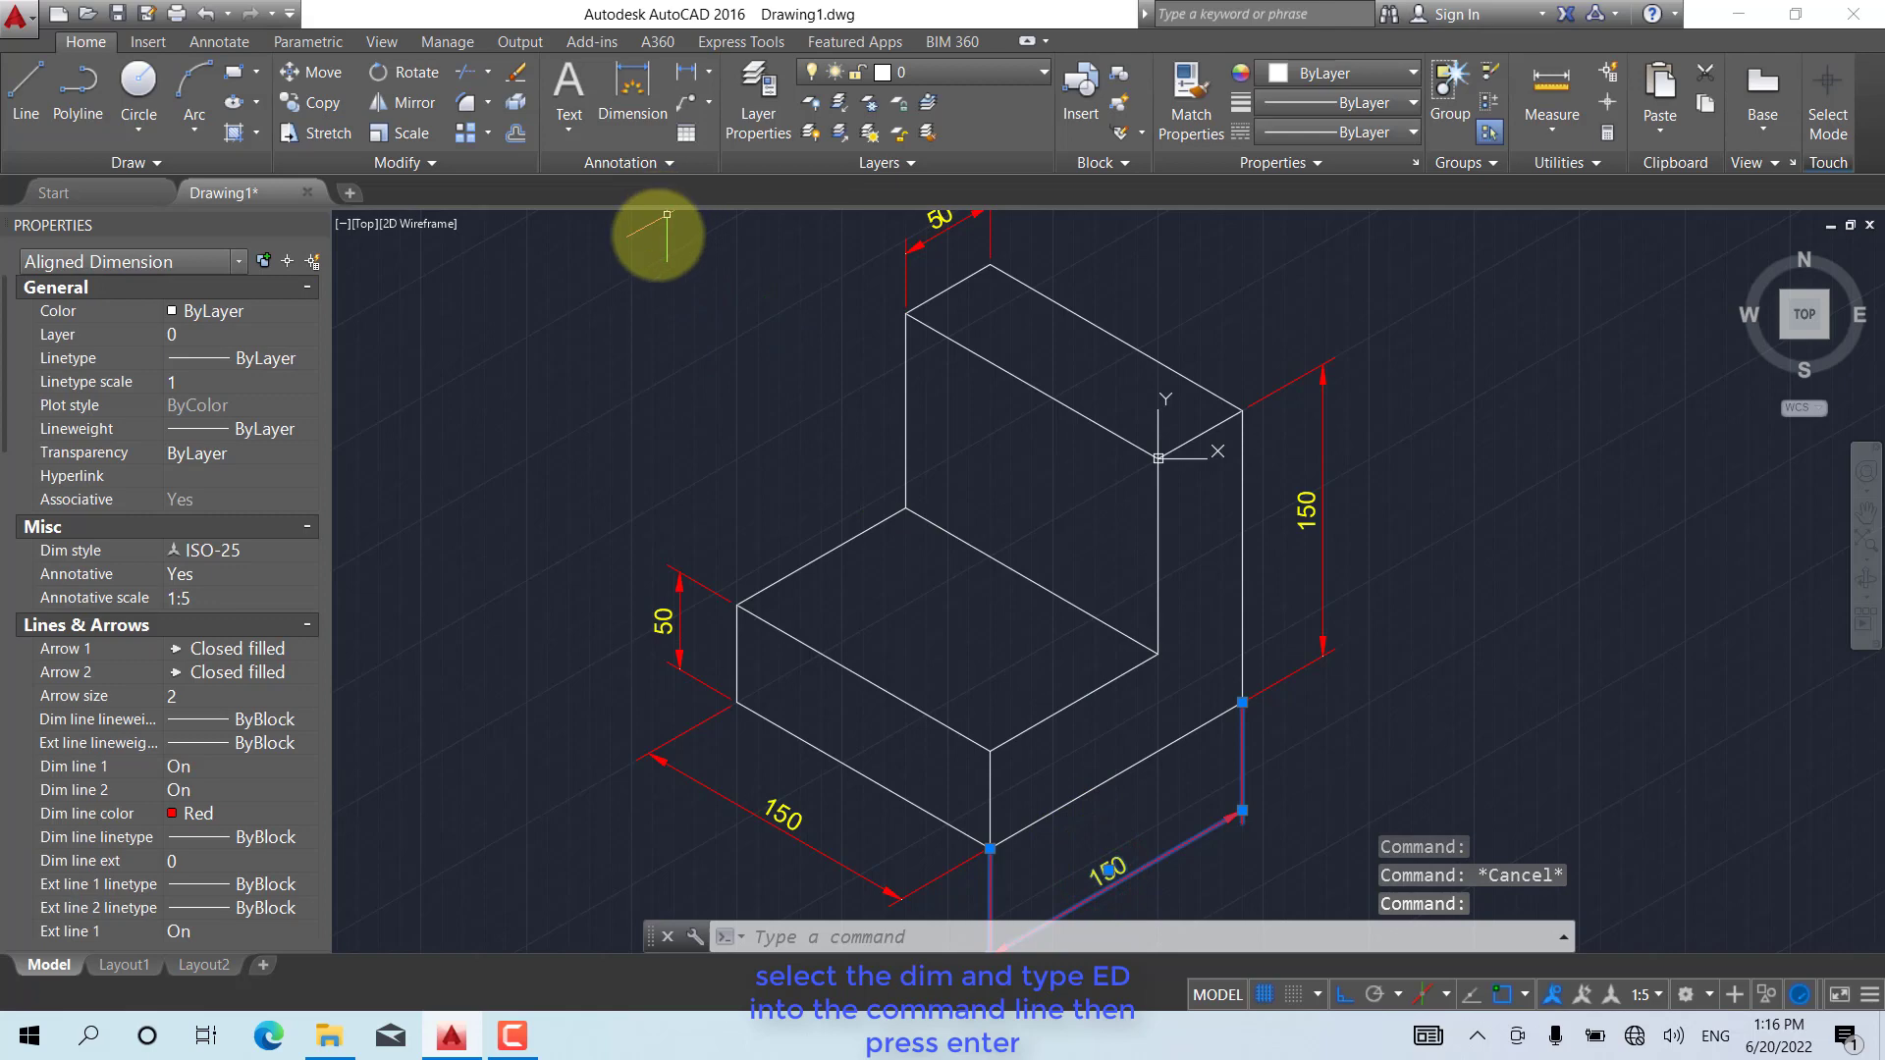
{"action": "type", "text": "ed"}
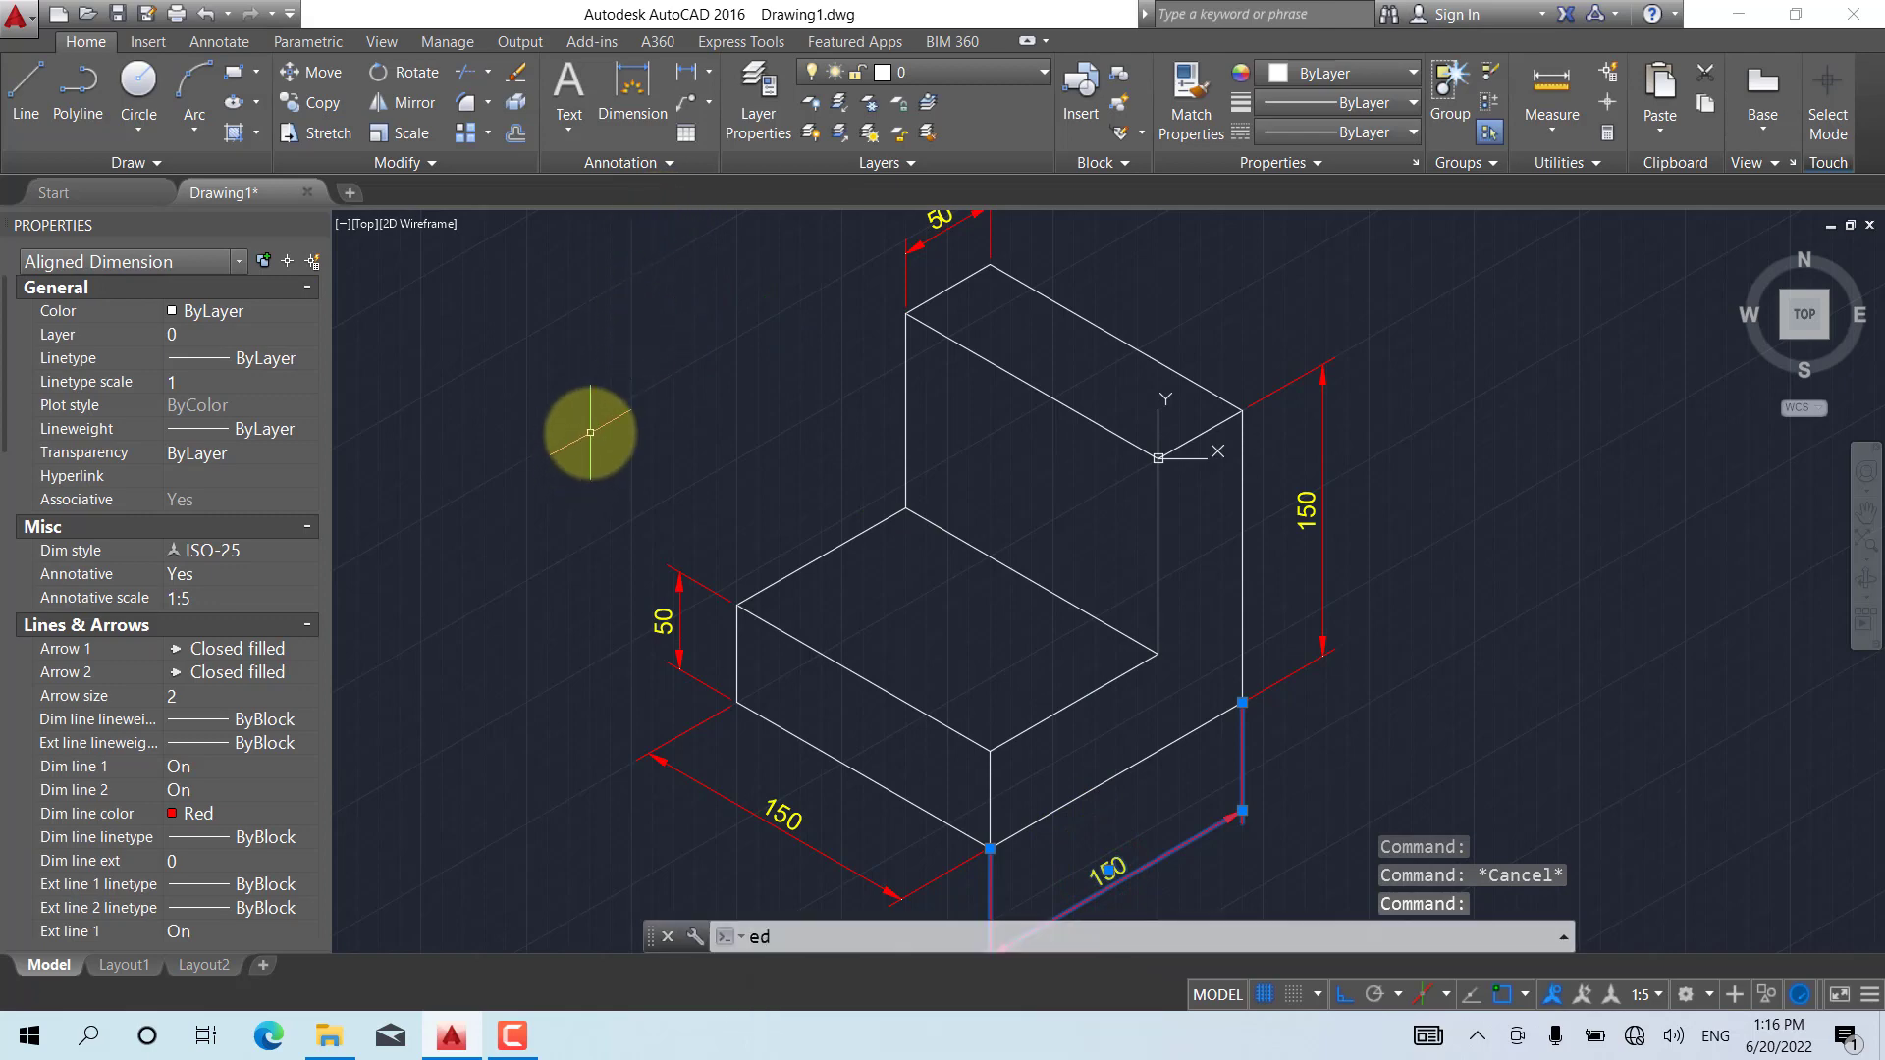
{"action": "key", "text": "Return"}
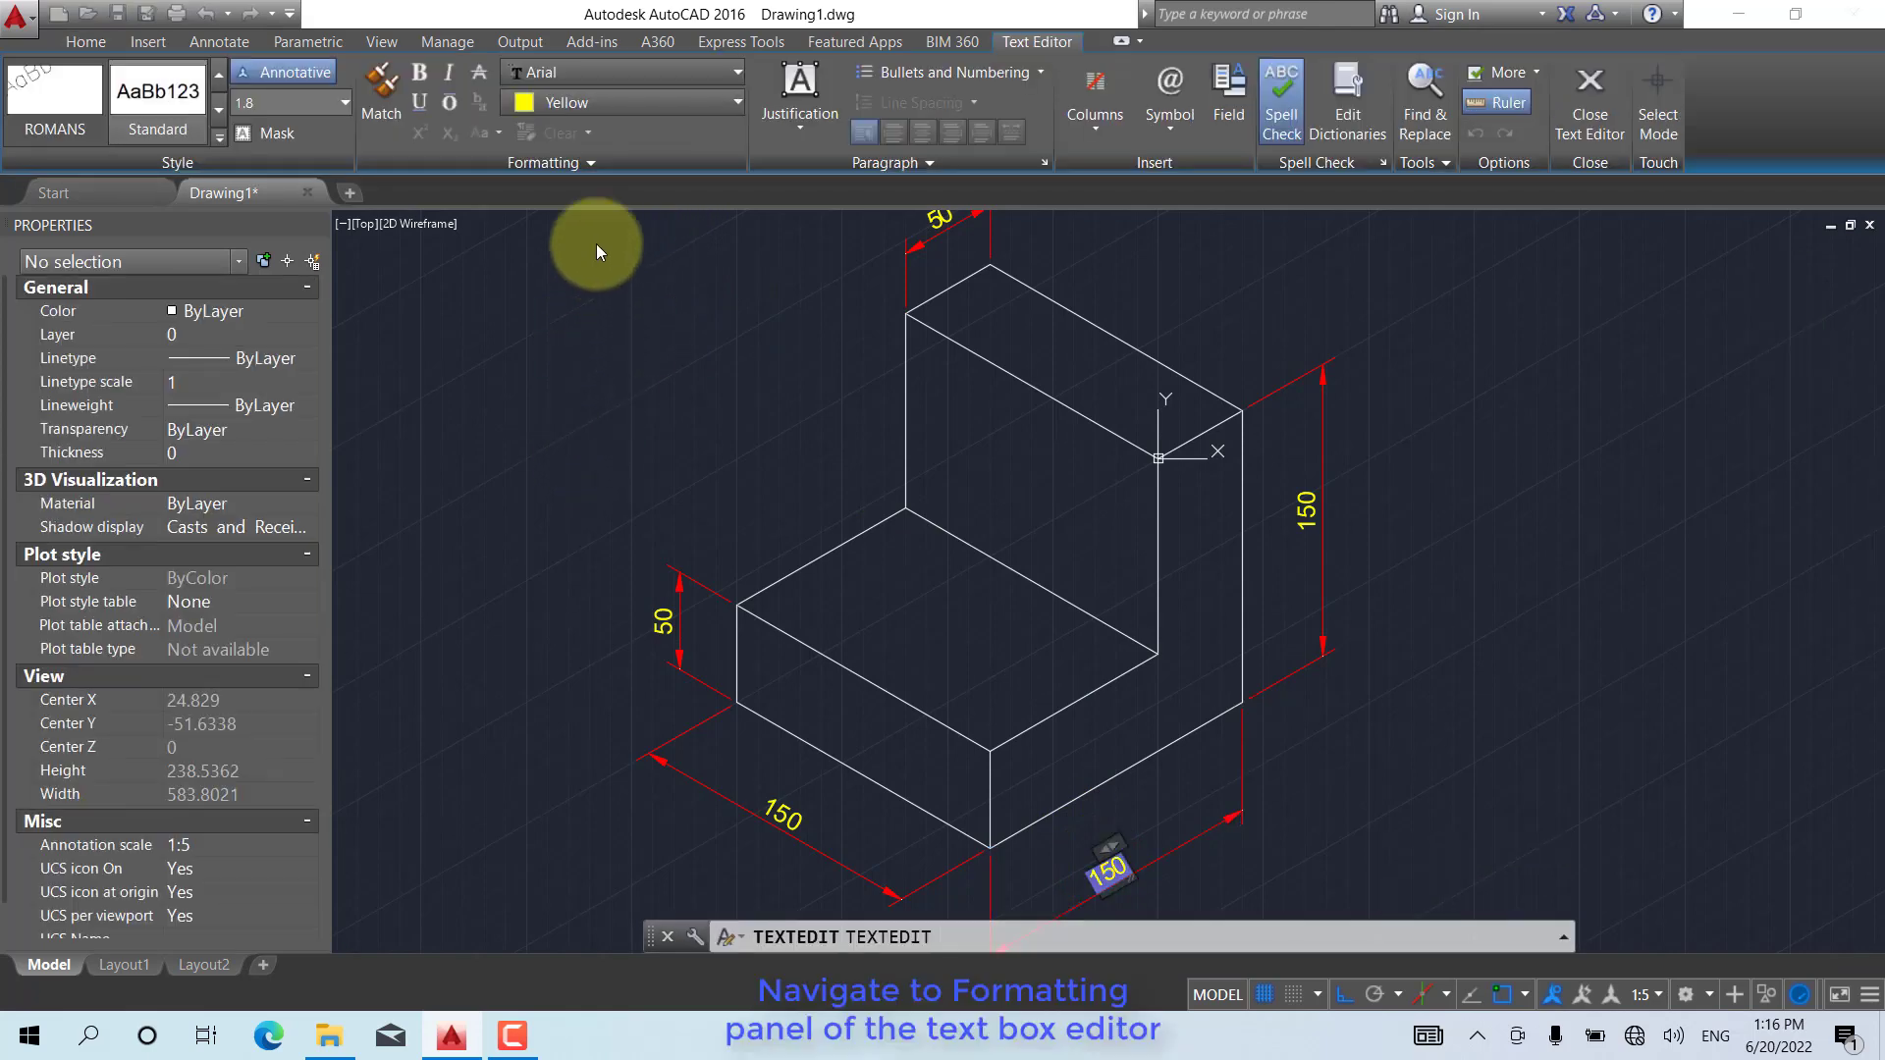
{"action": "left_click", "coordinate": [589, 163]}
{"action": "left_click", "coordinate": [416, 193]}
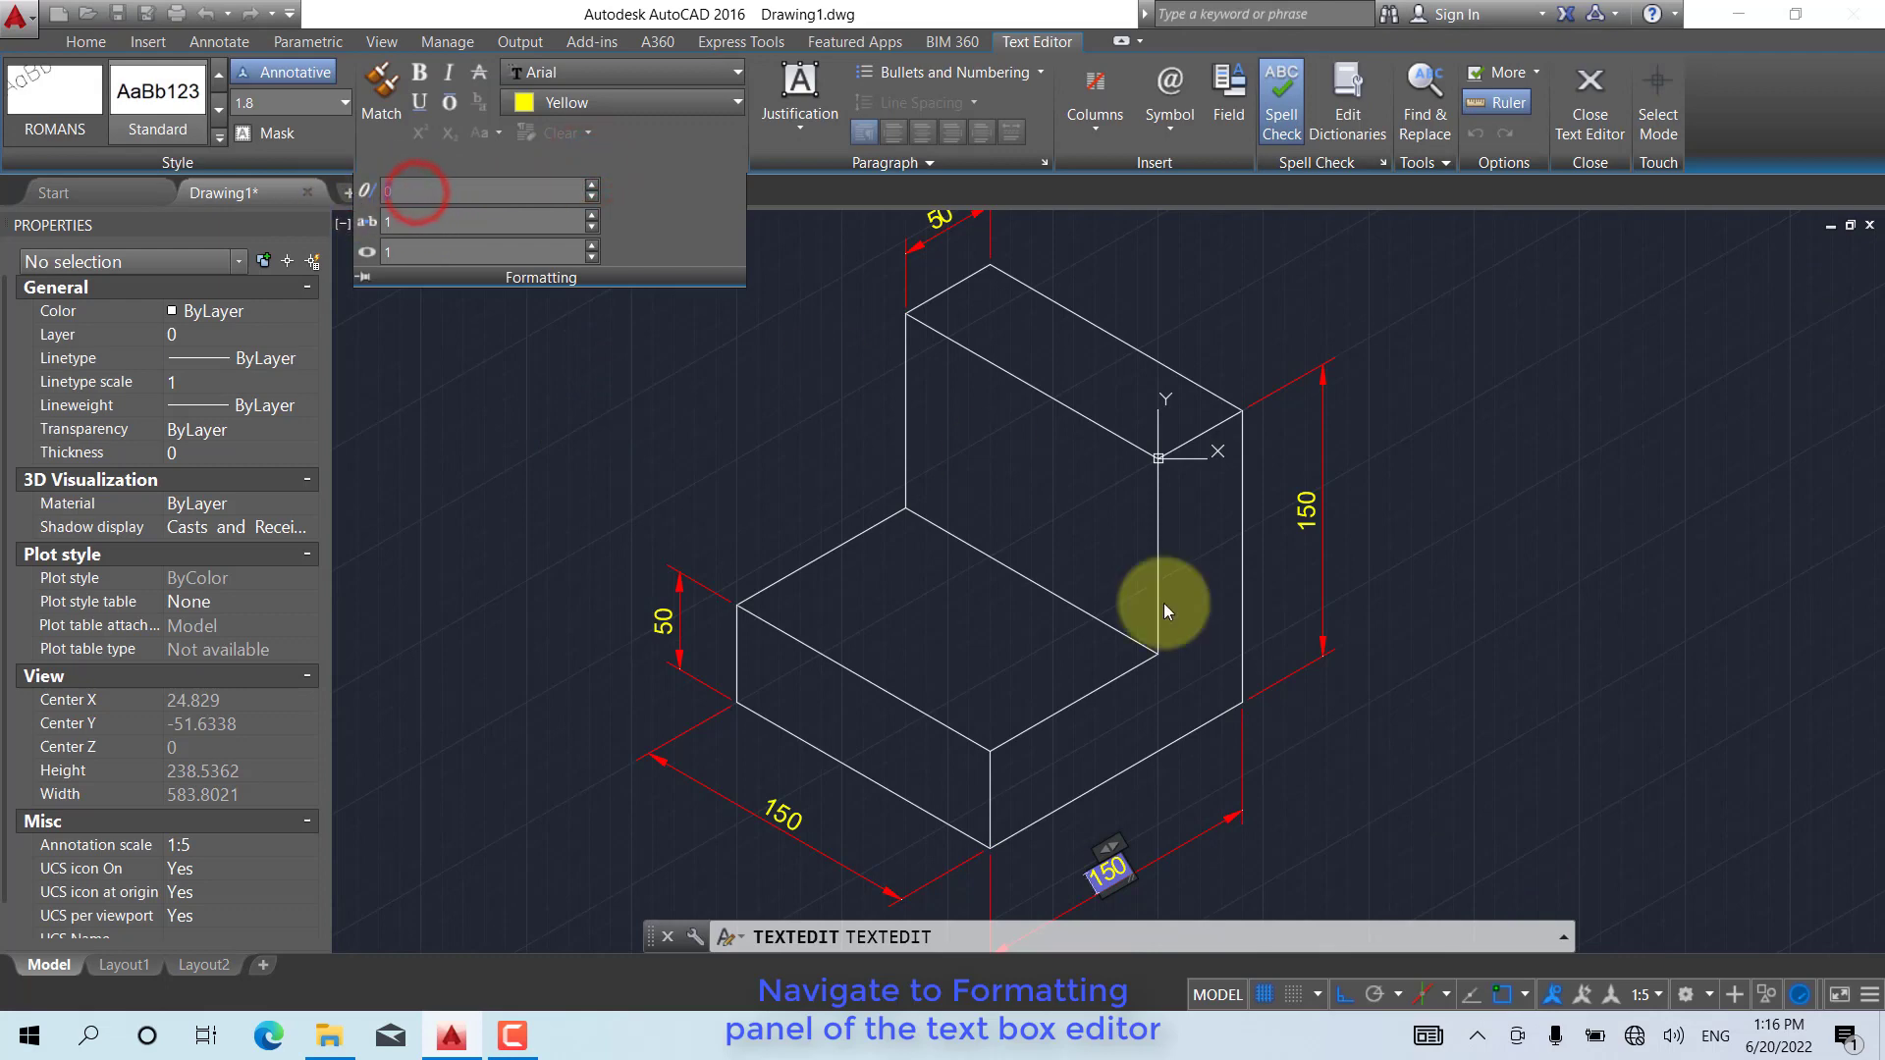
{"action": "left_click", "coordinate": [1115, 845]}
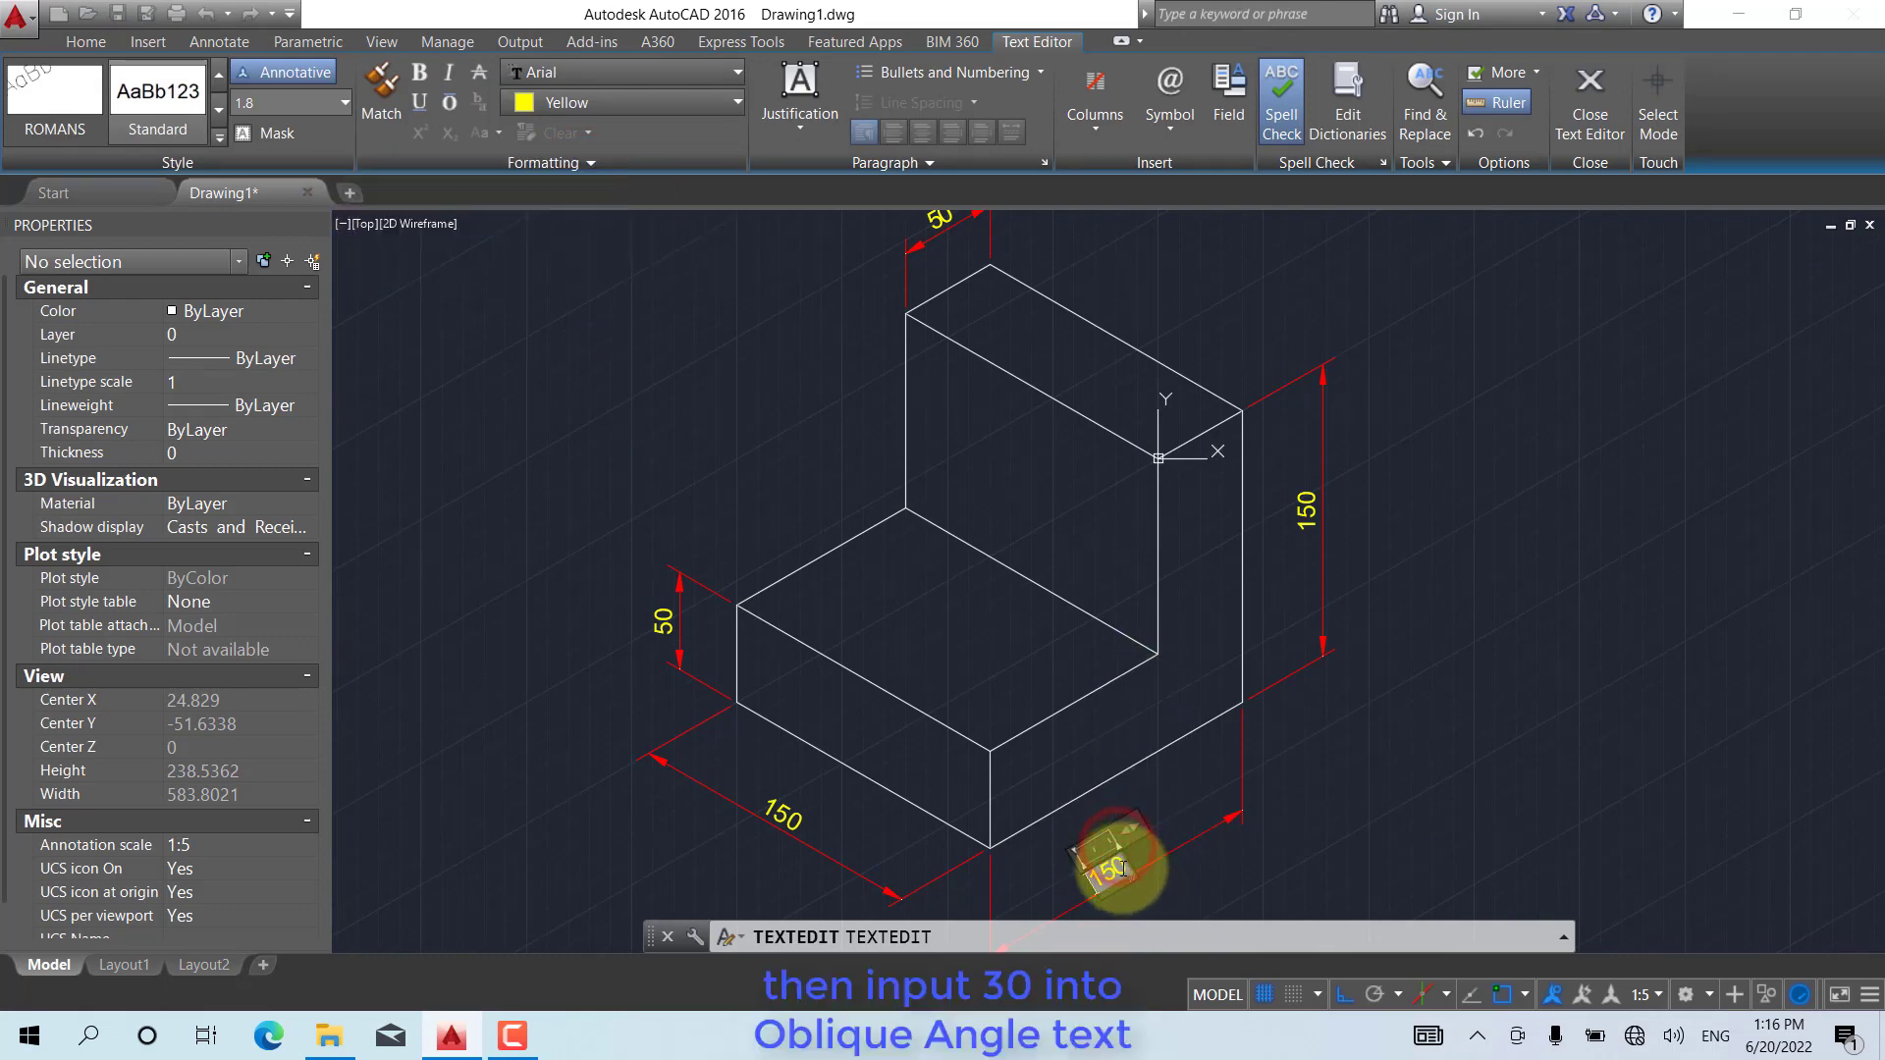
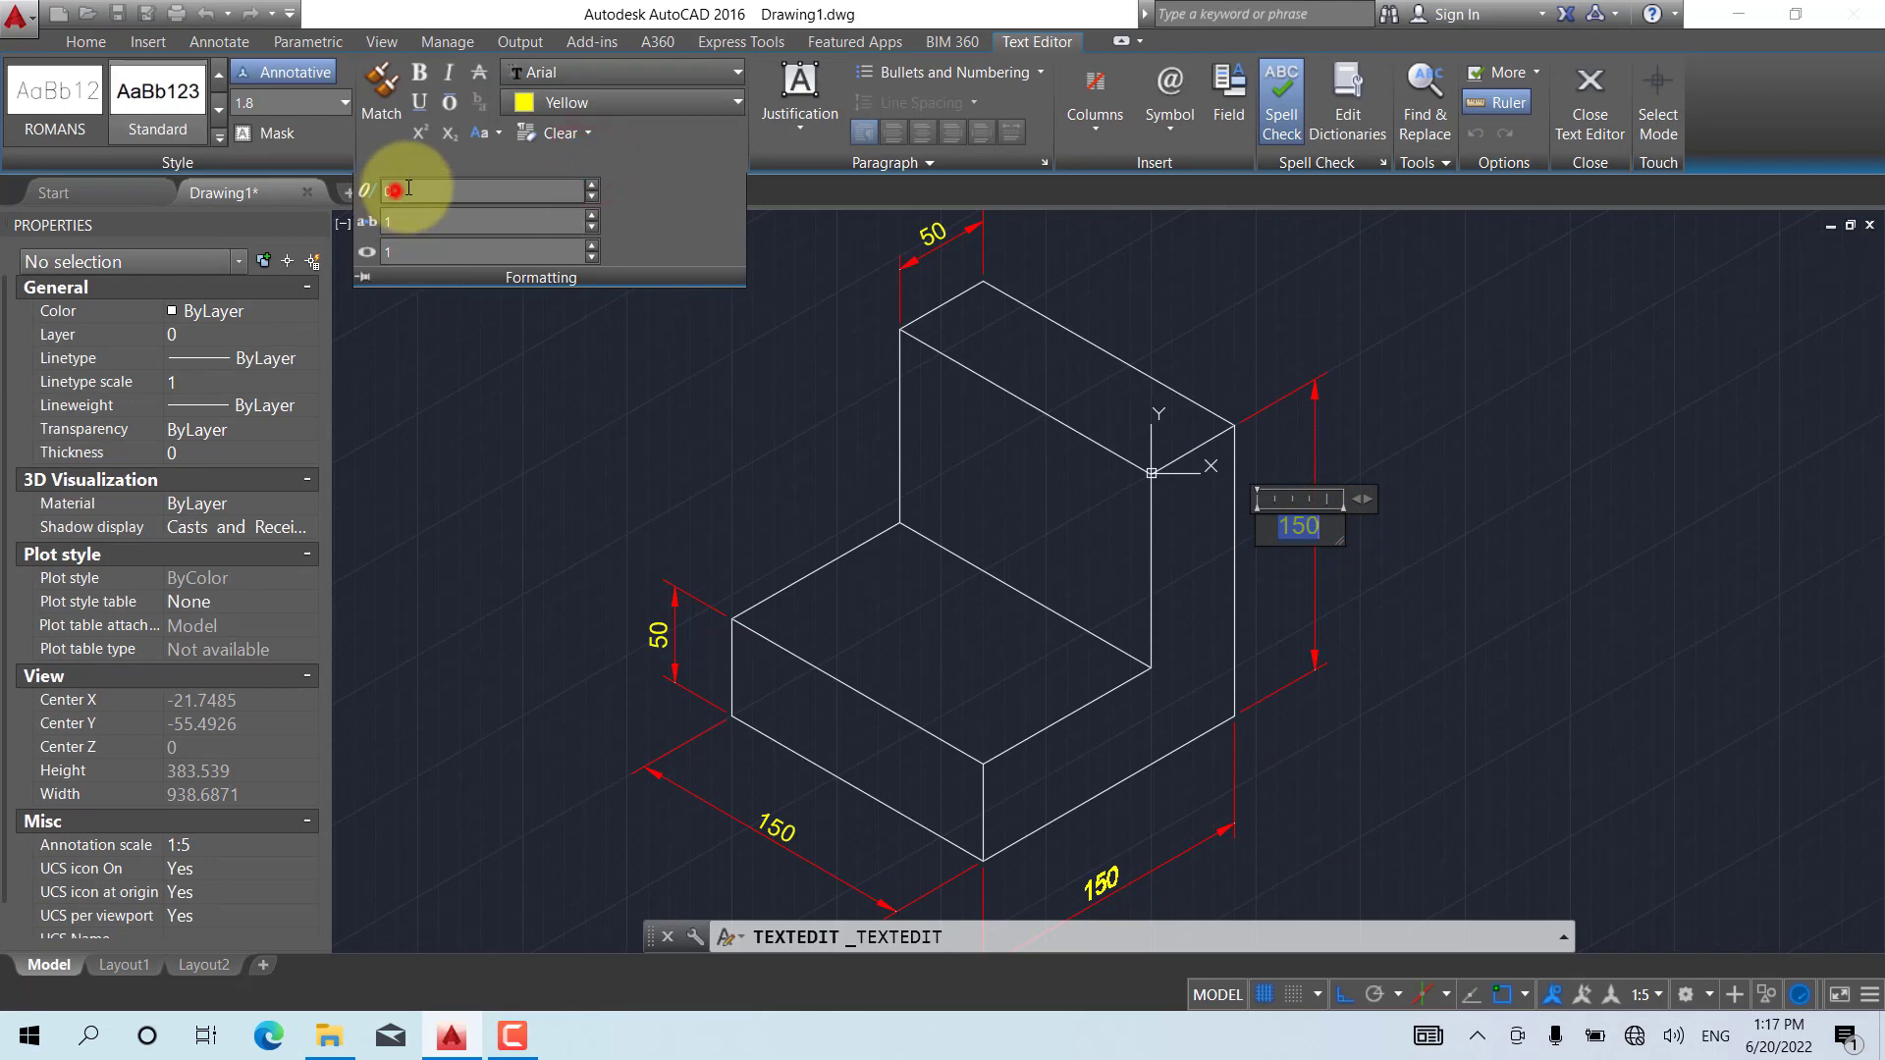
Set the oblique angle of the tall vertical edge's dimension text to -30 degrees
{"action": "type", "text": "-"}
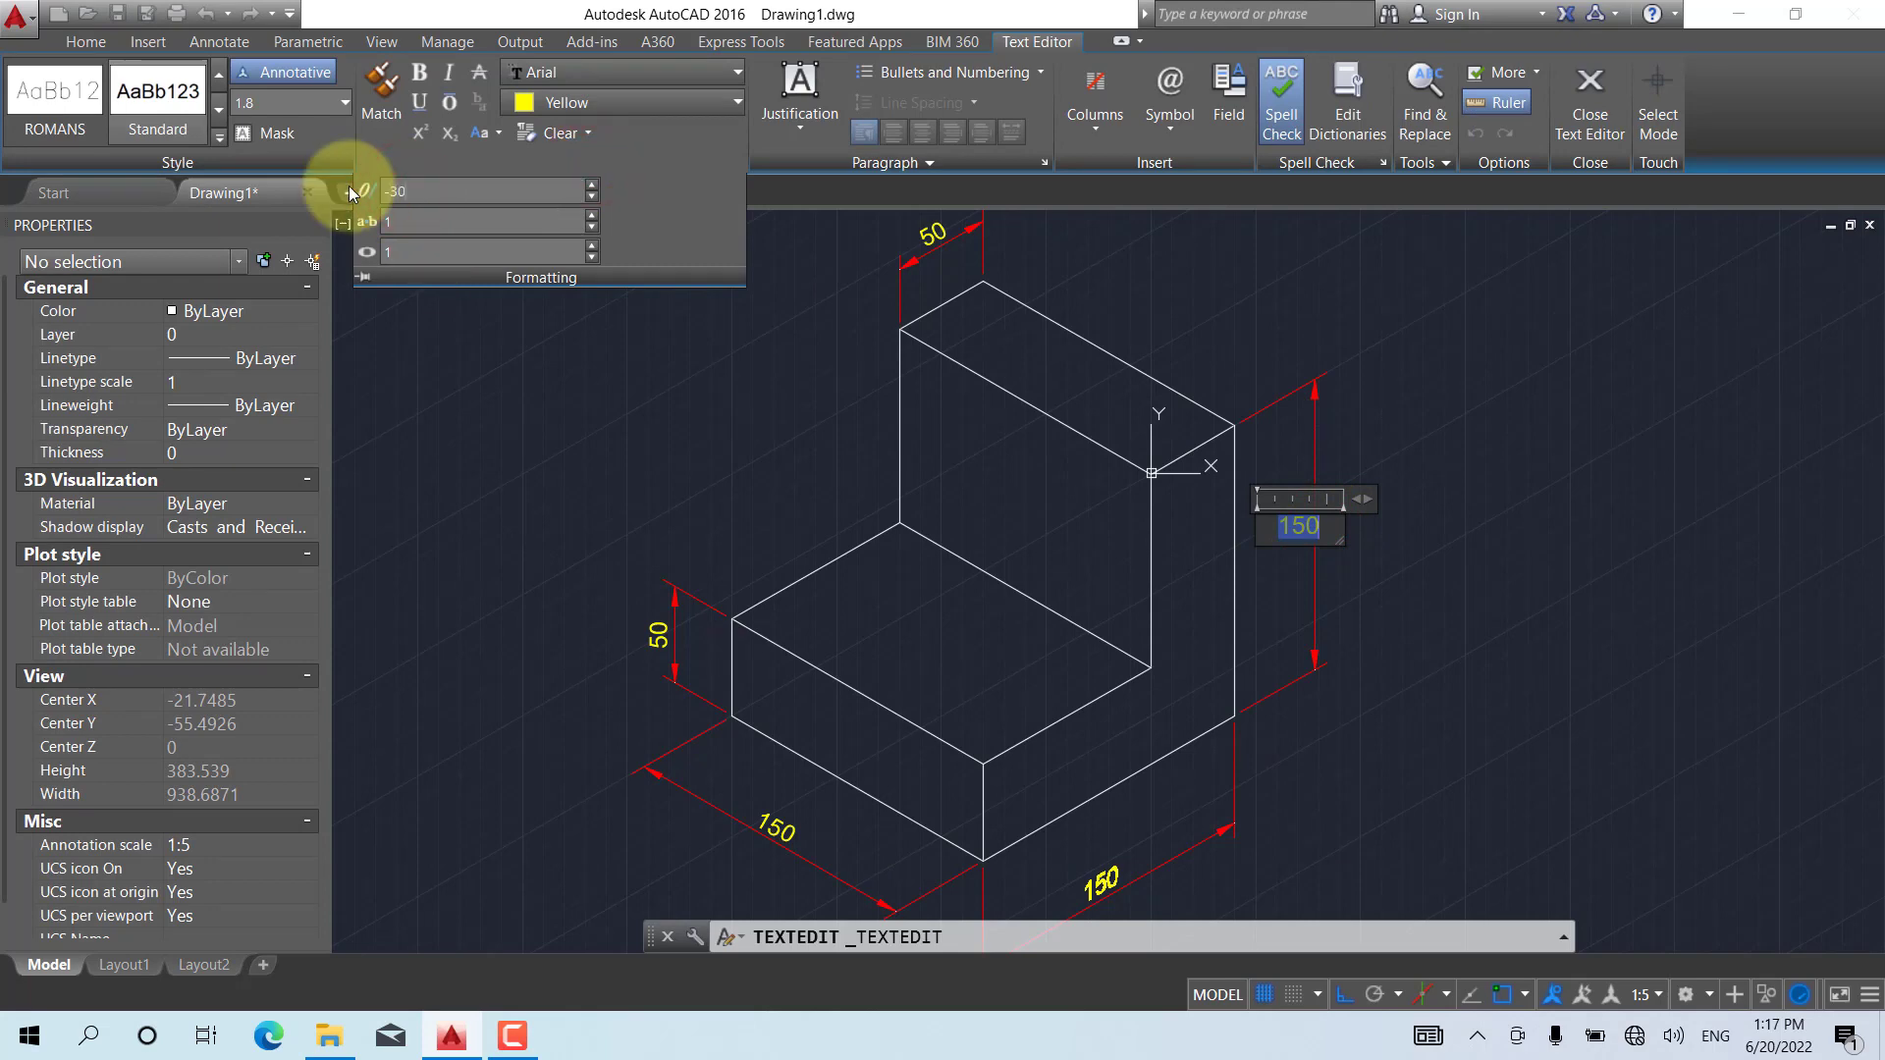
{"action": "type", "text": "30"}
{"action": "key", "text": "Return"}
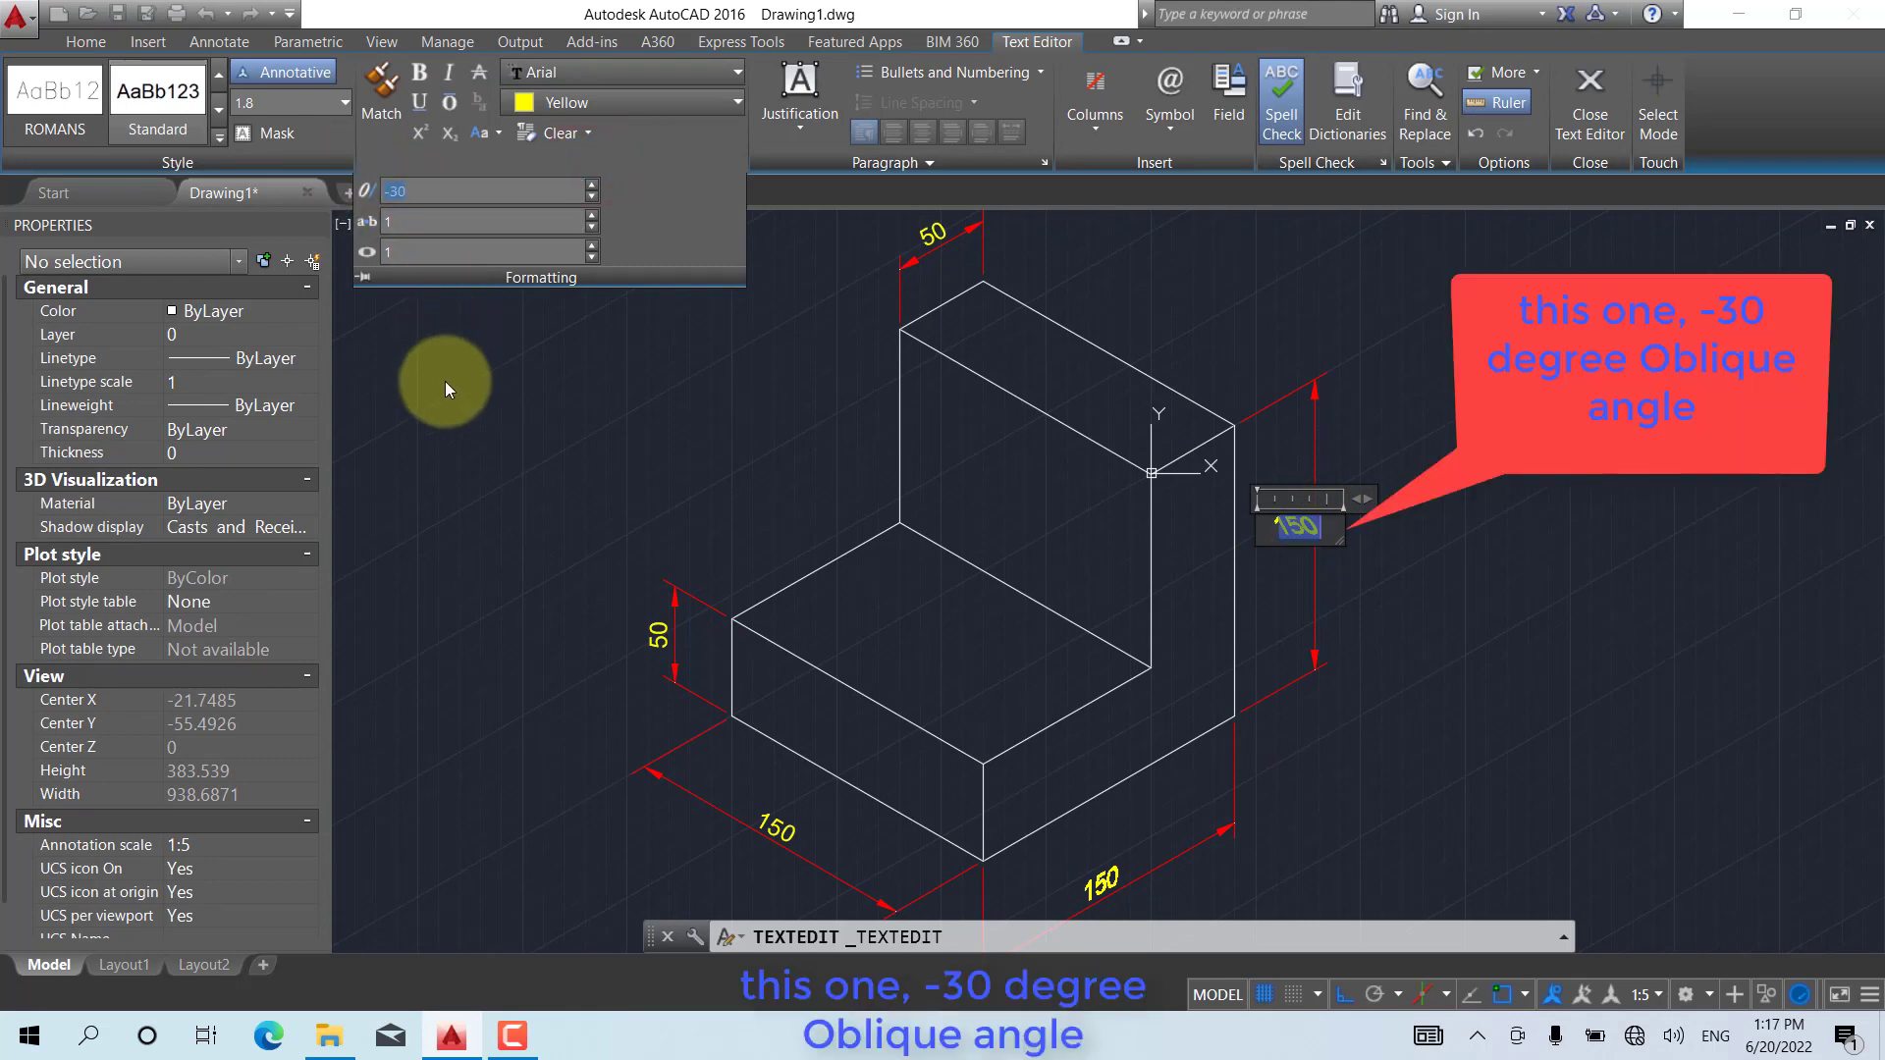
Finish editing the tall vertical edge's dimension text and inspect its slant up close
{"action": "left_click", "coordinate": [463, 388]}
{"action": "left_click", "coordinate": [527, 396]}
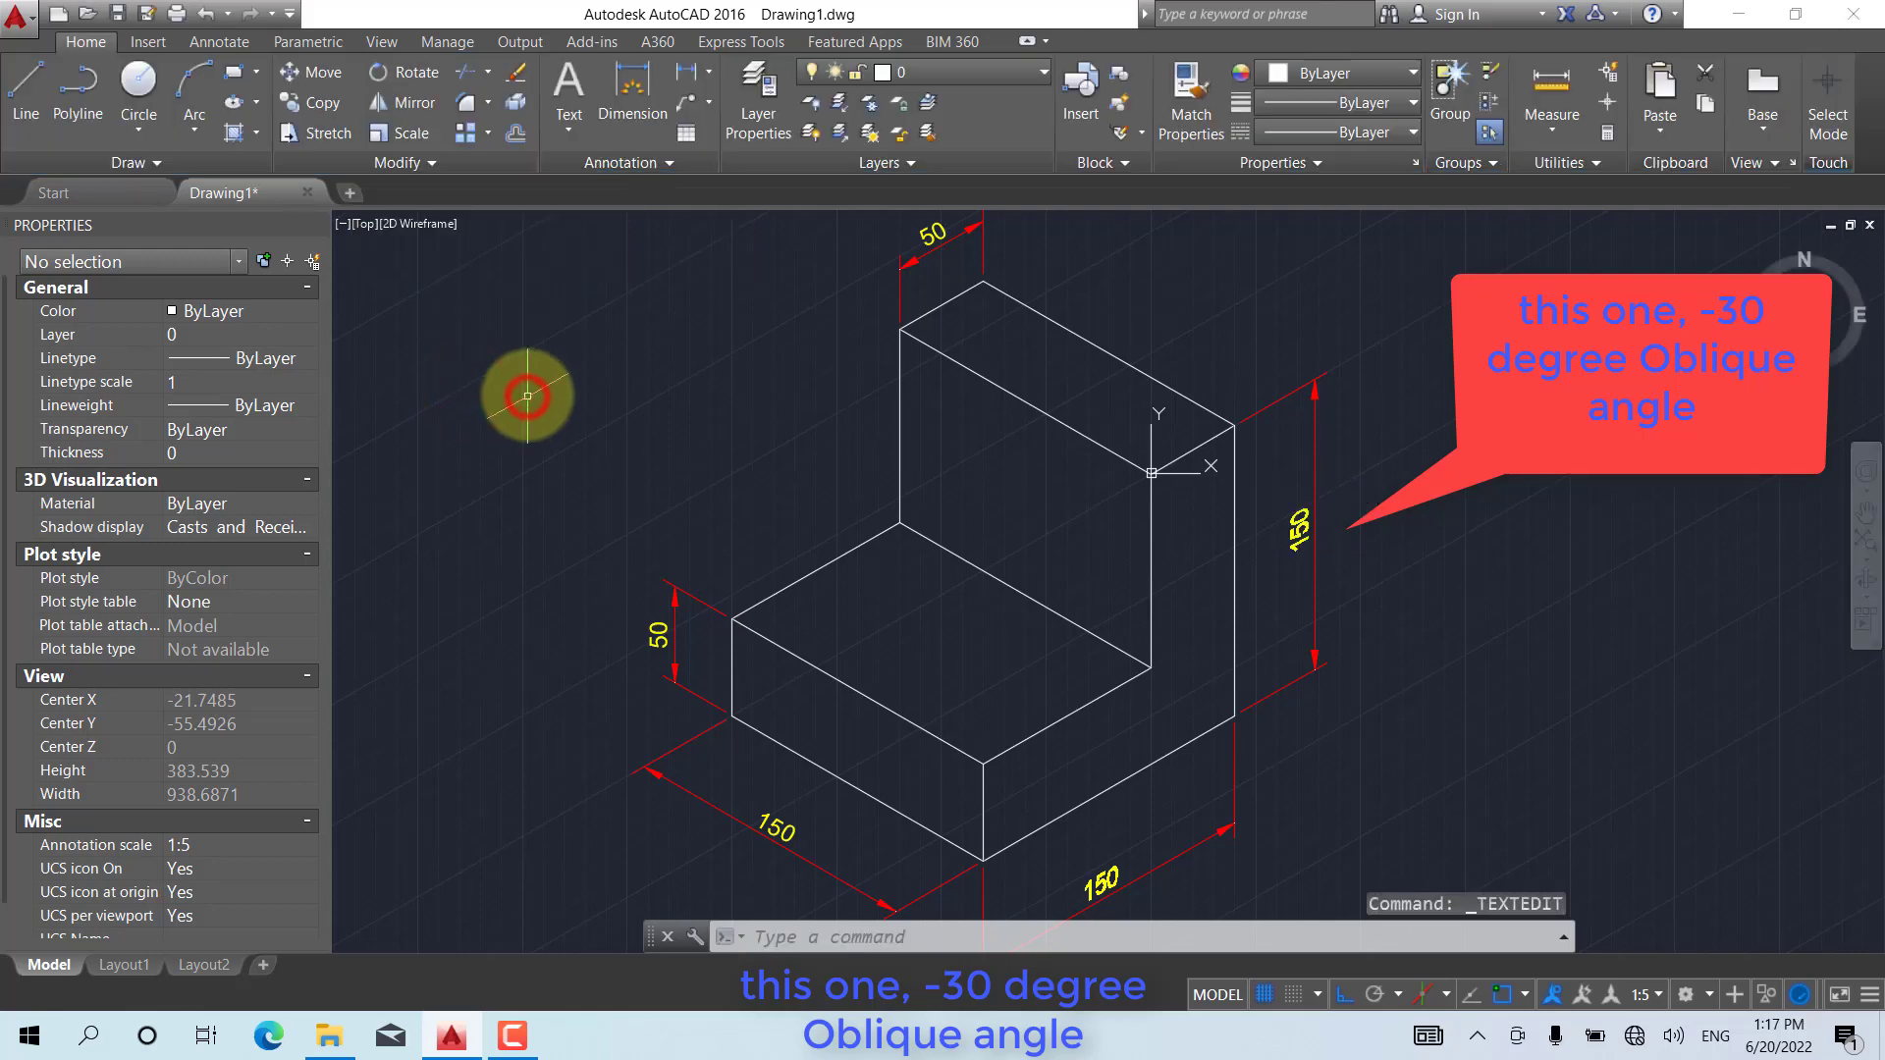
{"action": "scroll", "coordinate": [1294, 564], "scroll_direction": "up", "scroll_amount": 4}
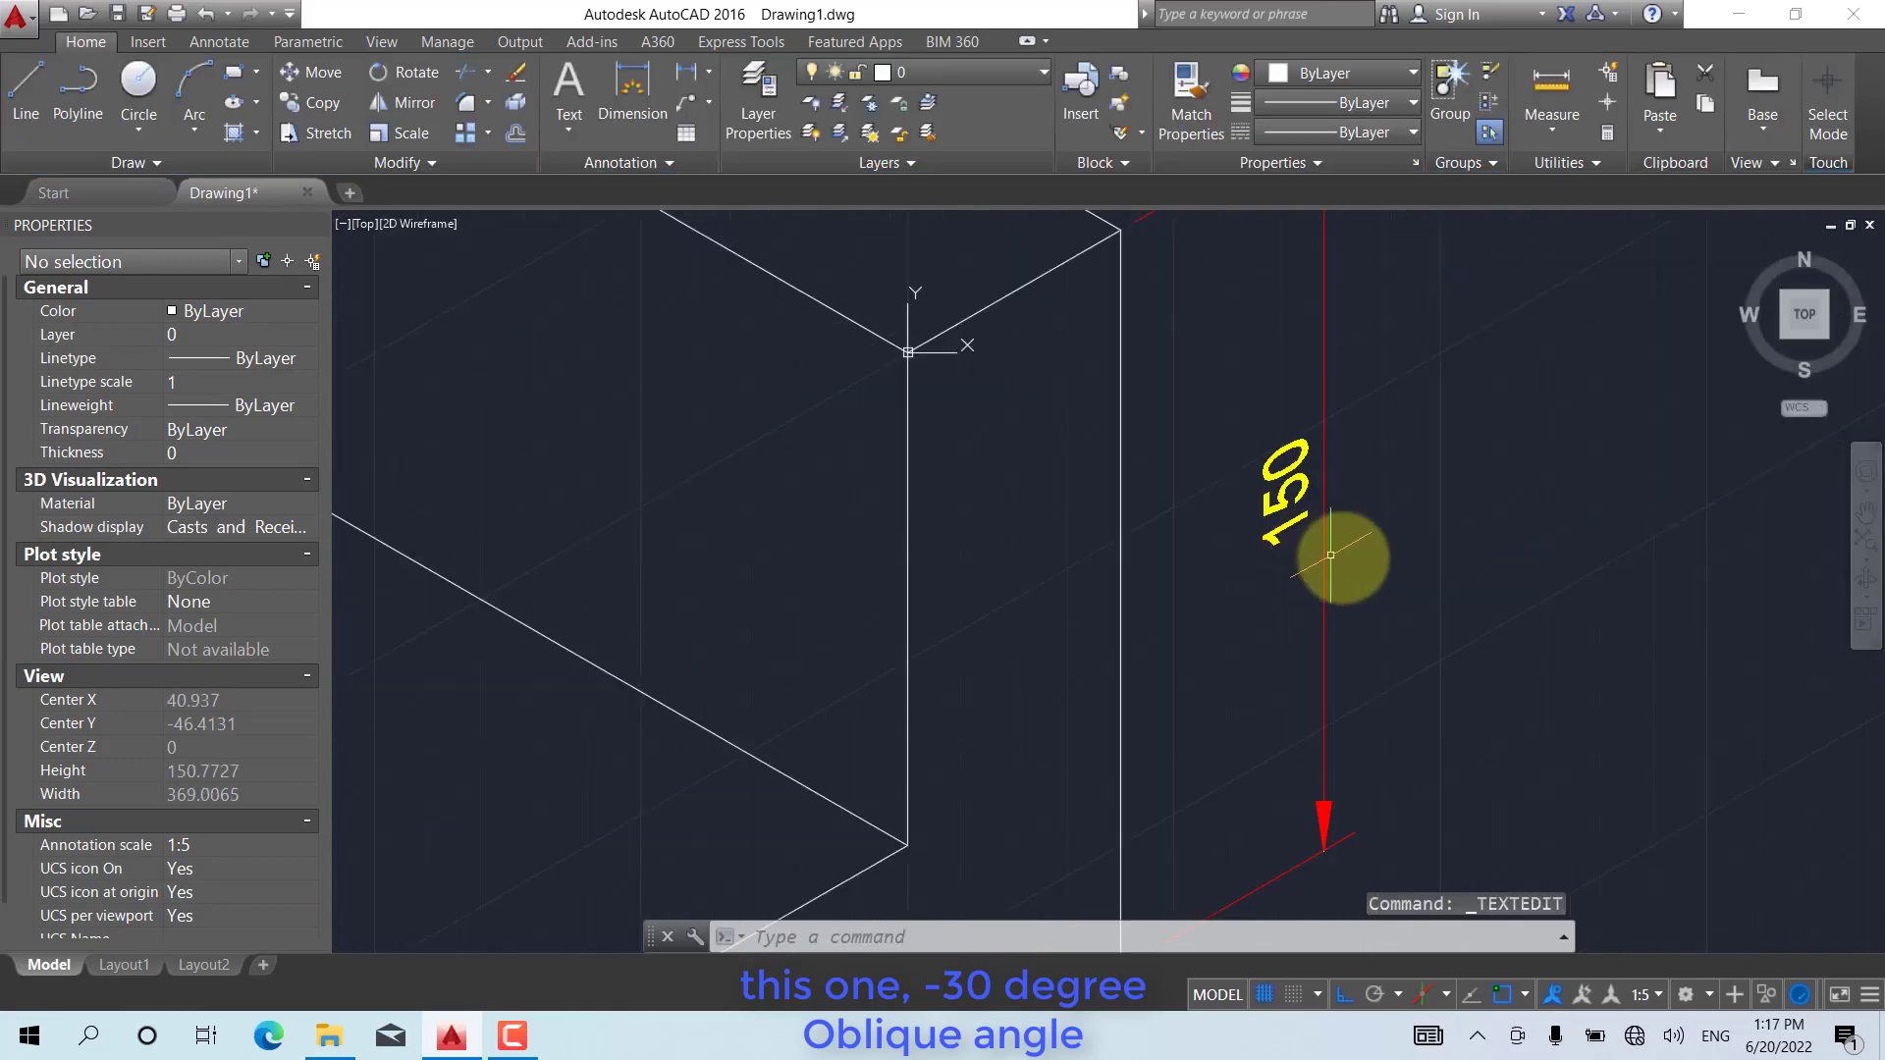
{"action": "scroll", "coordinate": [1330, 554], "scroll_direction": "down", "scroll_amount": 4}
{"action": "middle_click_drag", "start_coordinate": [1315, 567], "coordinate": [1324, 590]}
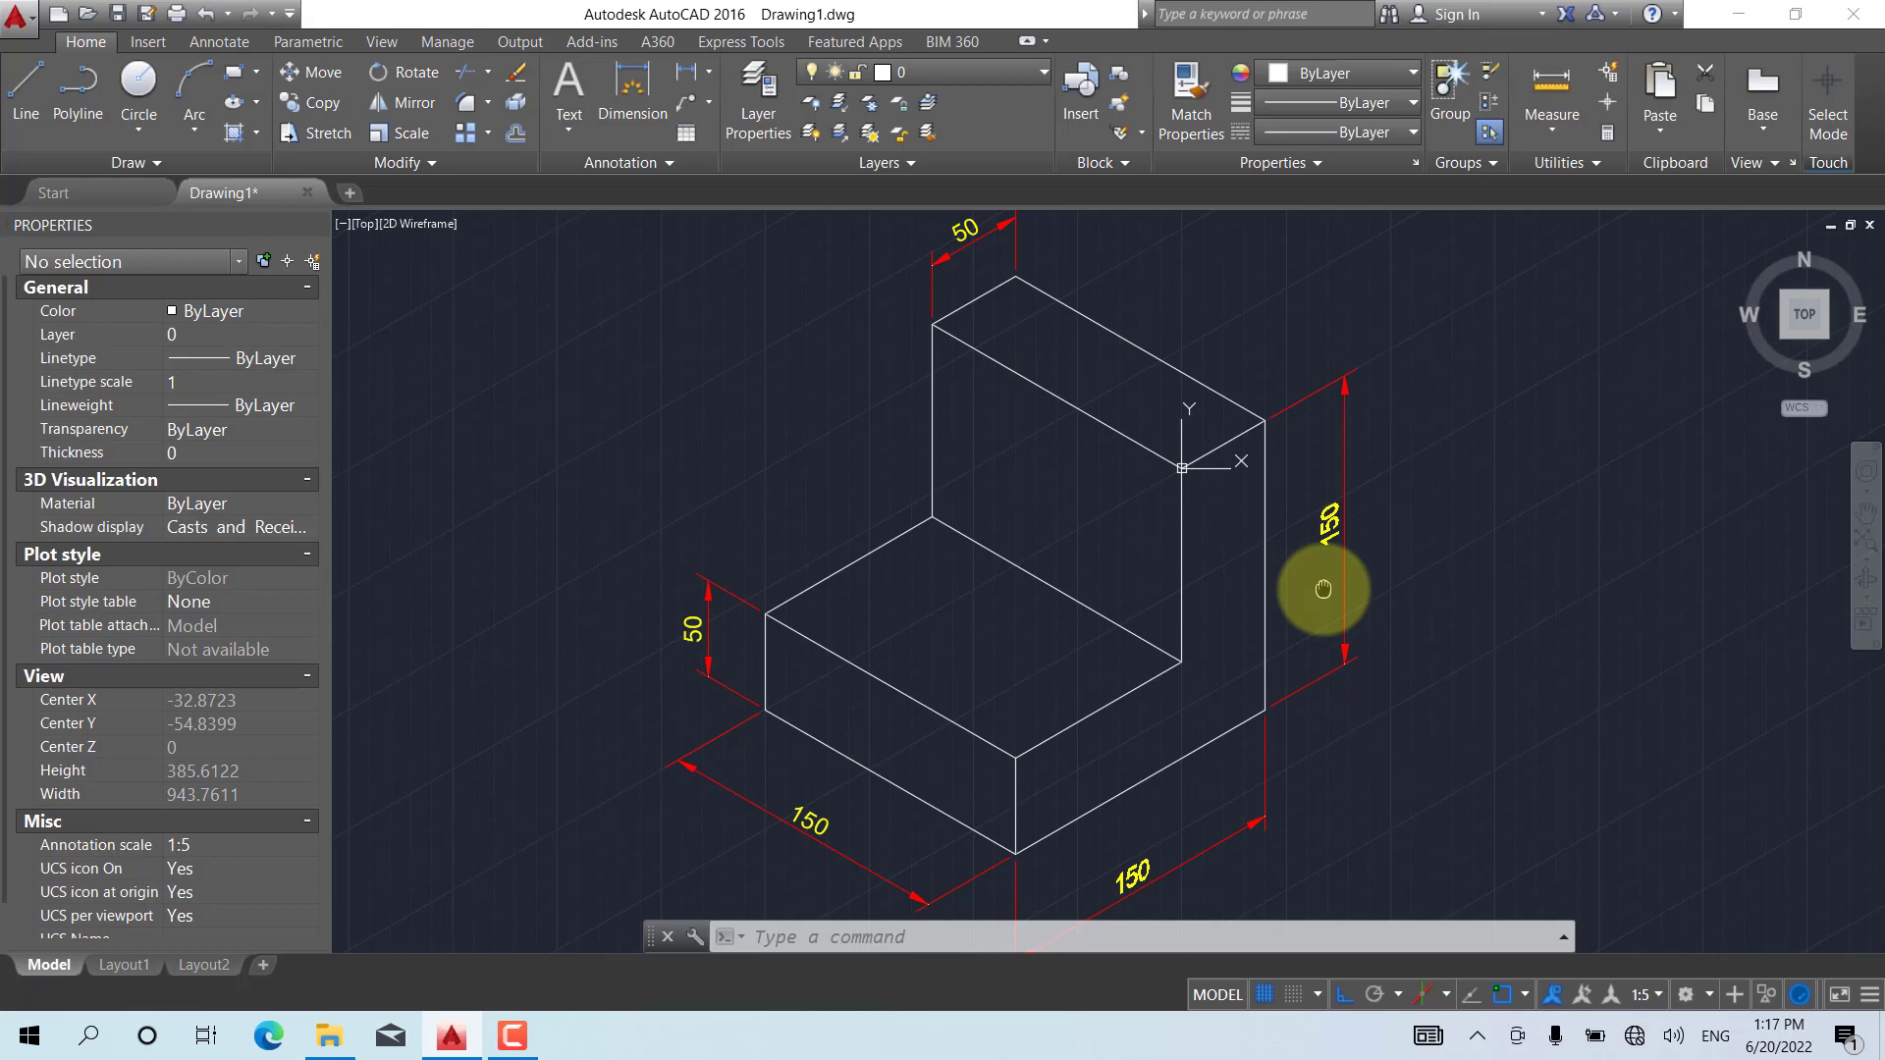
{"action": "middle_click_drag", "start_coordinate": [1323, 589], "coordinate": [1322, 590]}
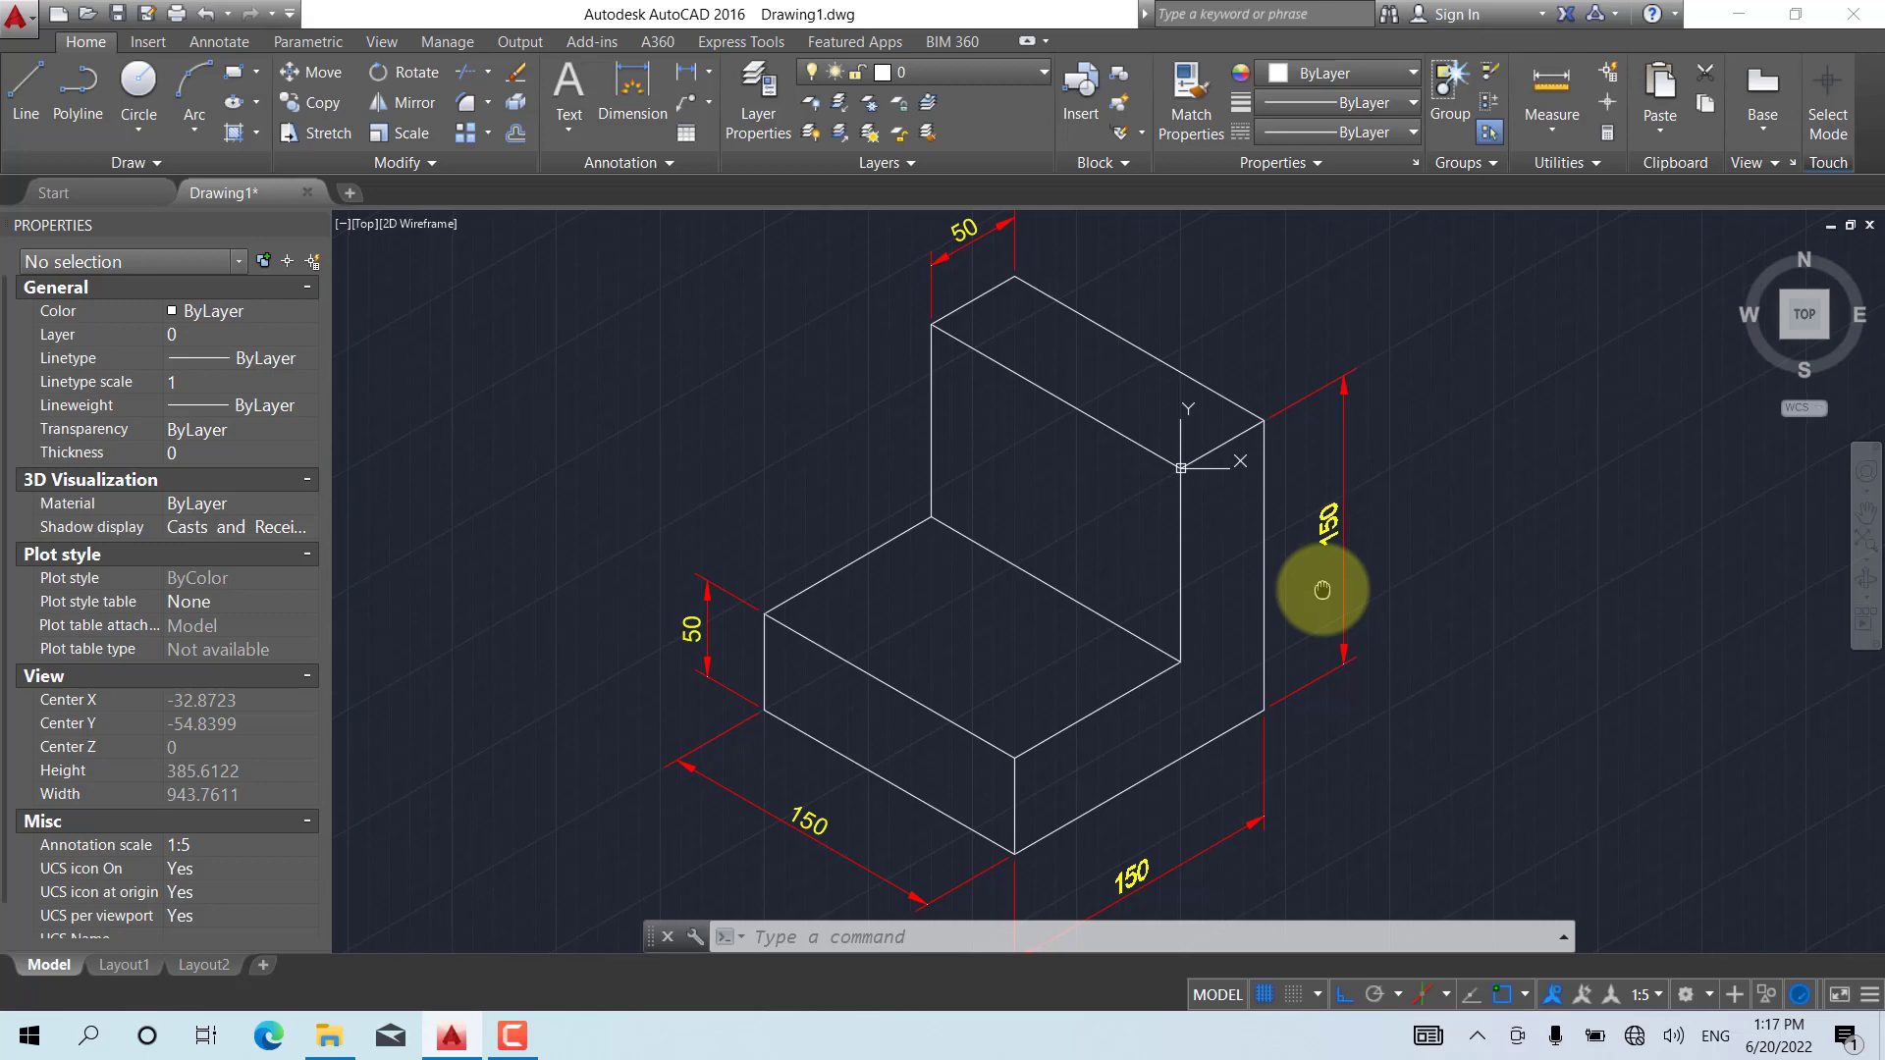
{"action": "middle_click_drag", "start_coordinate": [1144, 471], "coordinate": [1143, 508]}
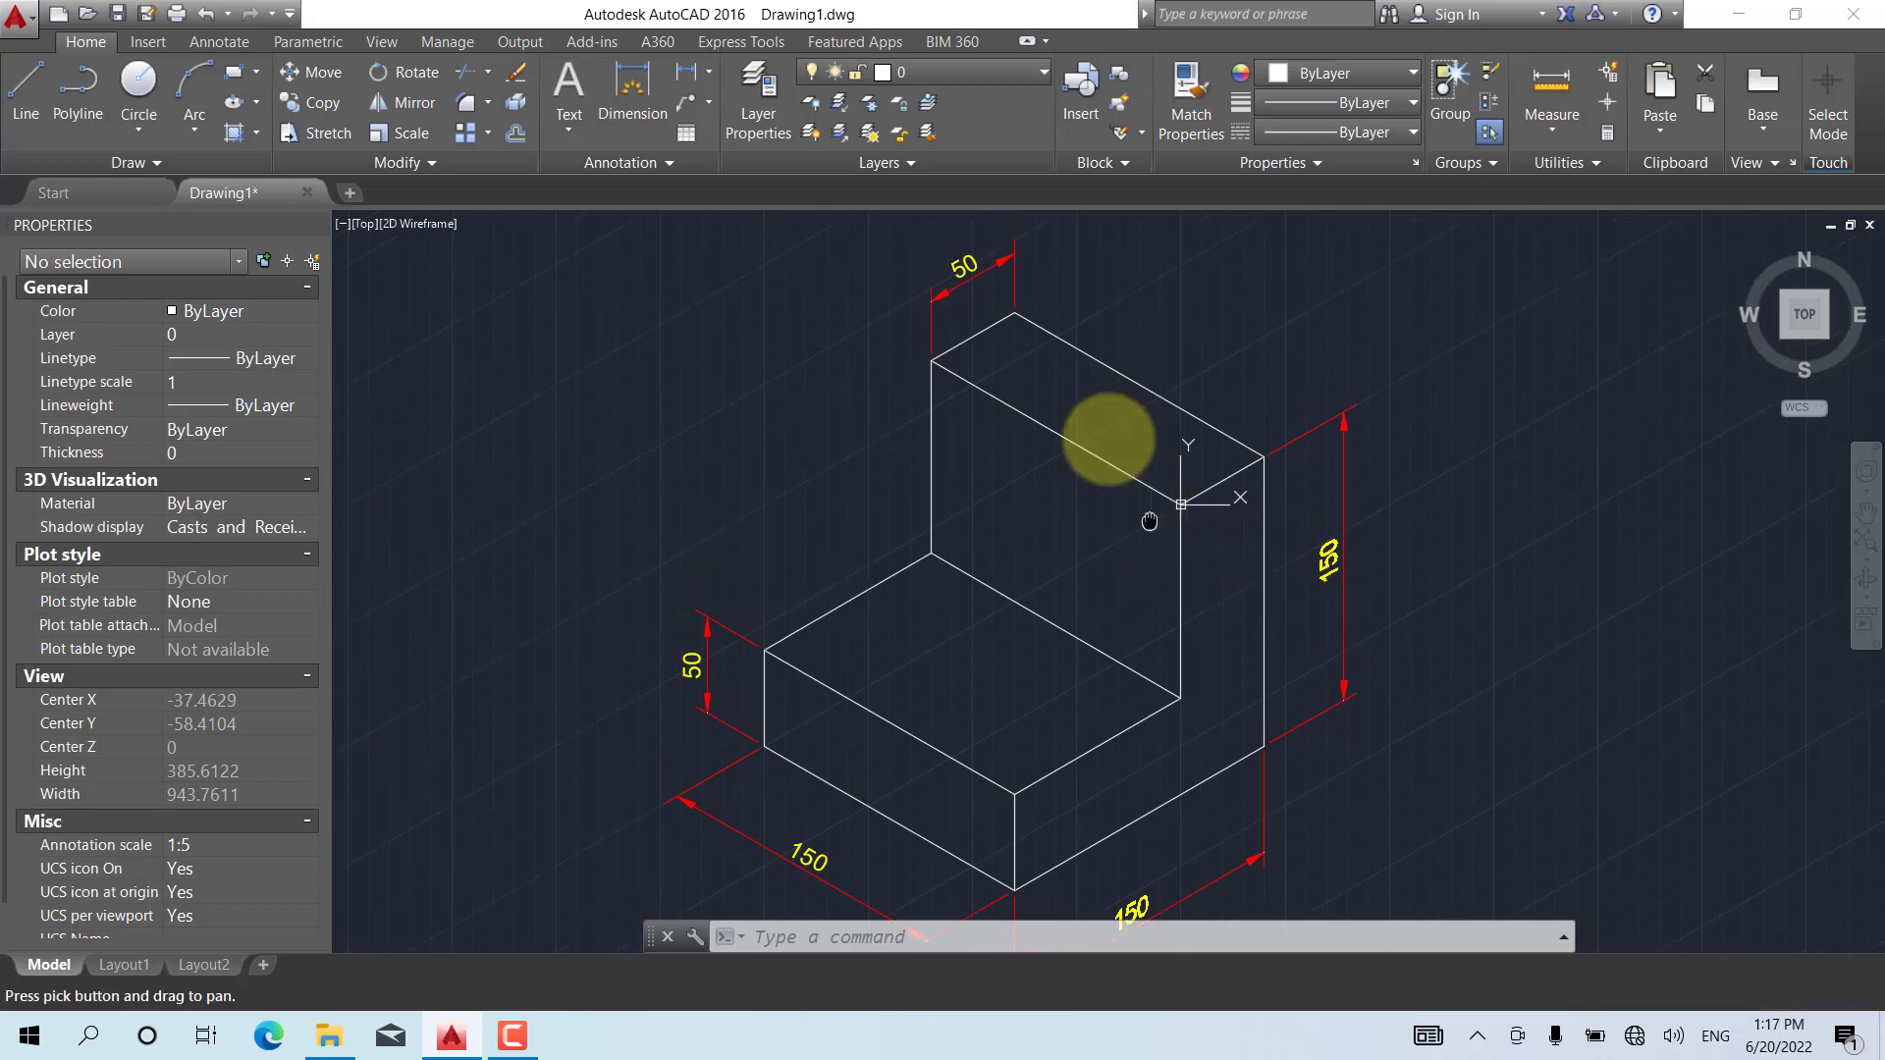
Set the oblique angle of the text on the dimension above the block's top face to 30 degrees with TEXTEDIT
{"action": "left_click", "coordinate": [965, 260]}
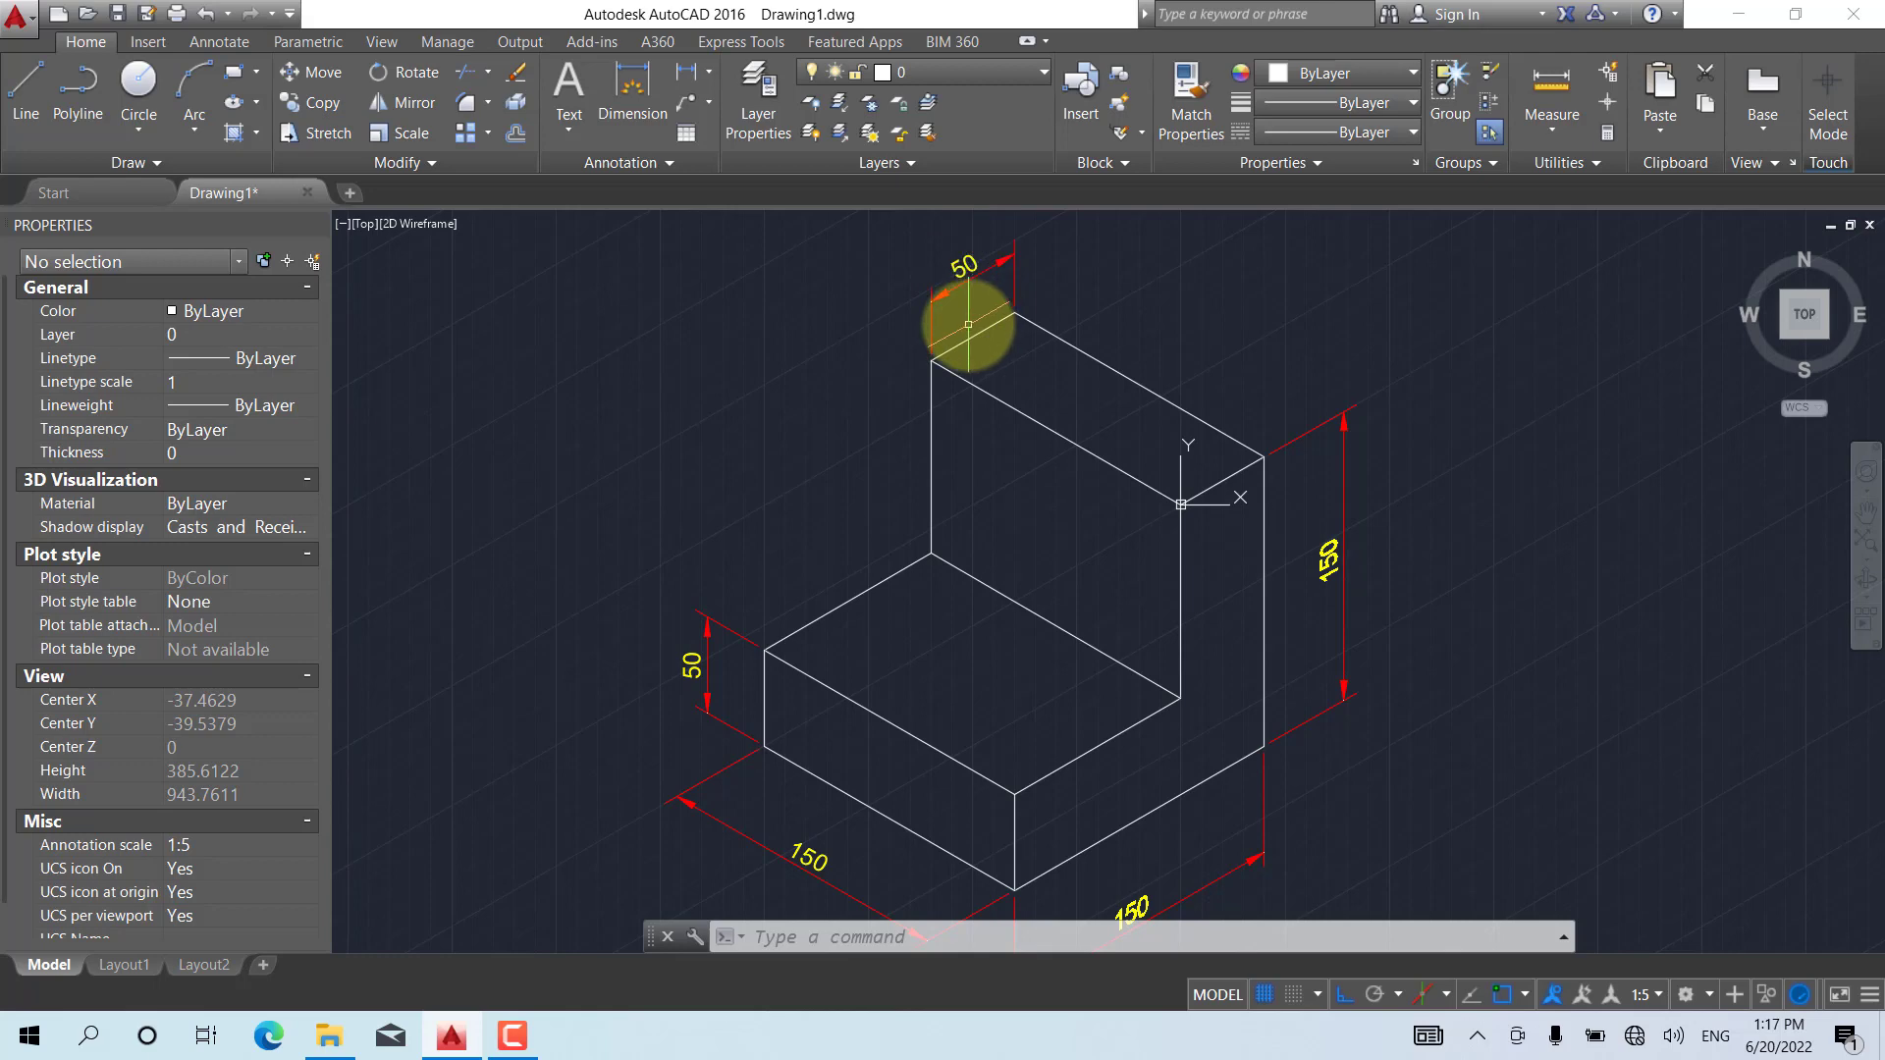
{"action": "type", "text": "EX"}
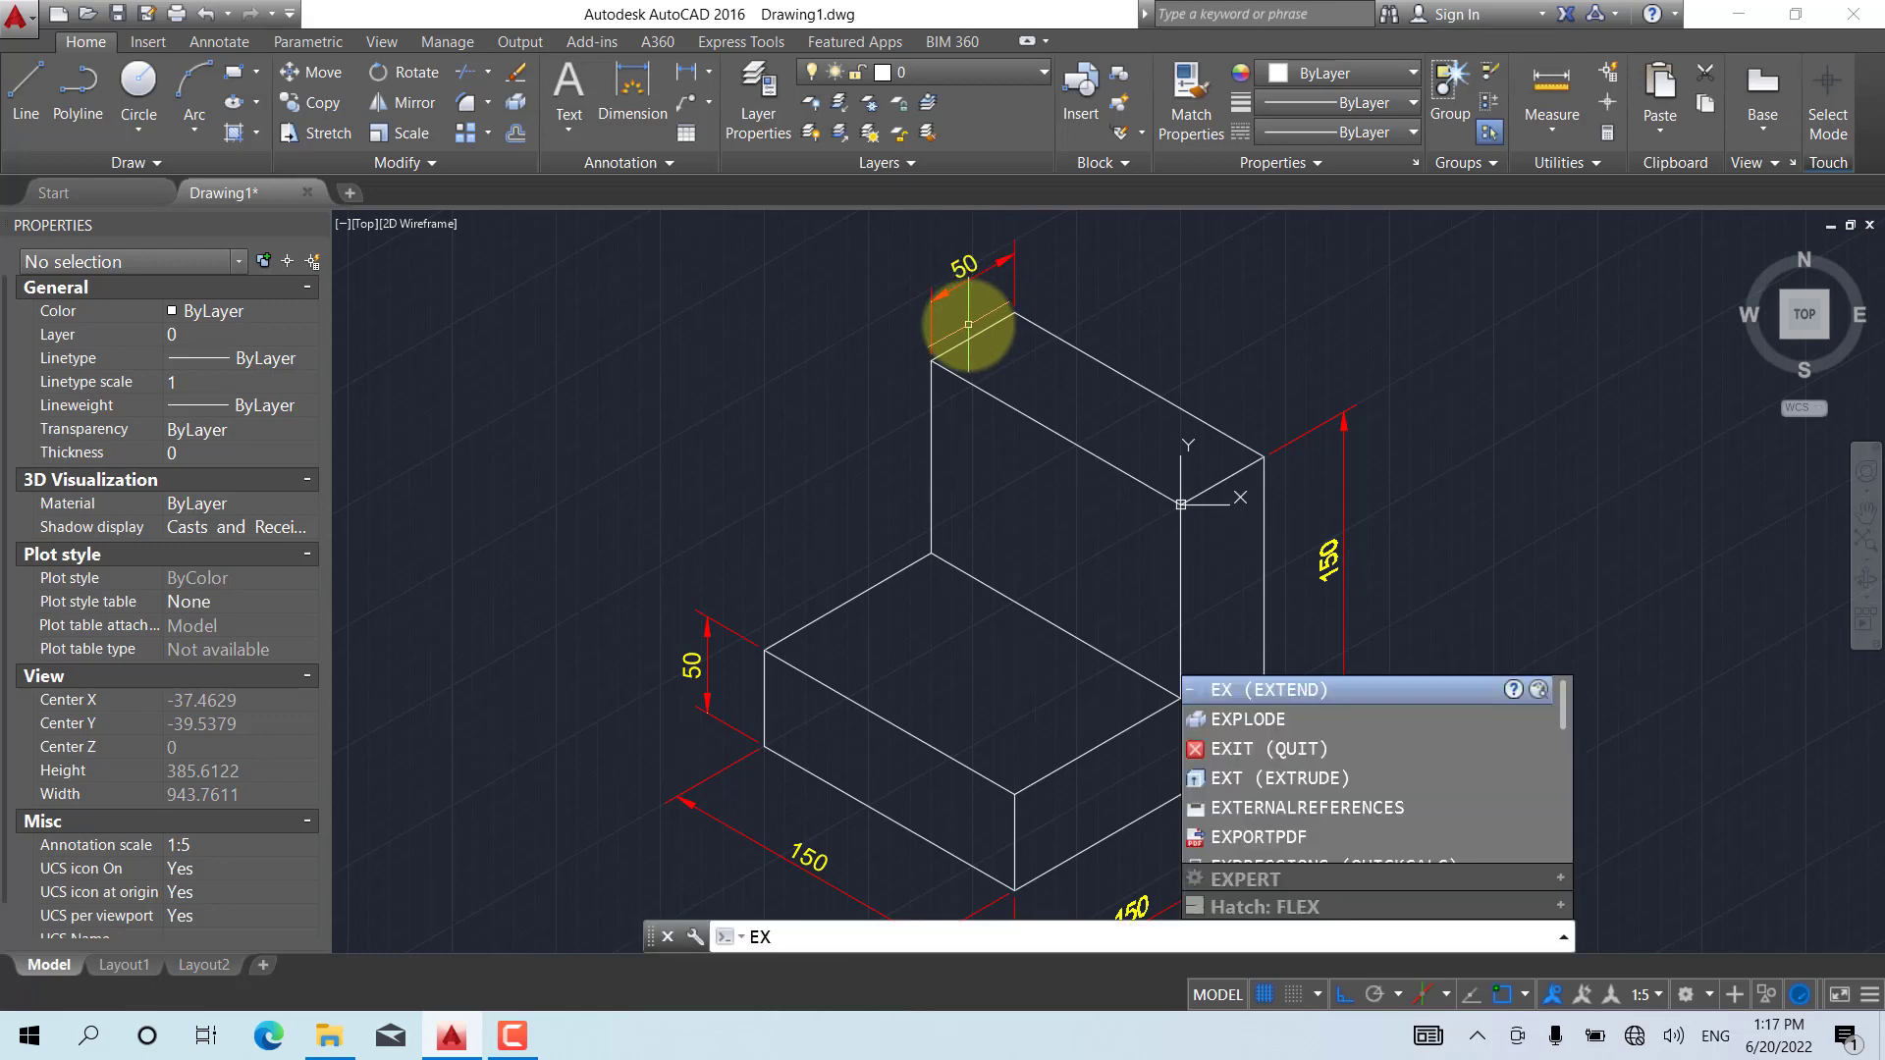
{"action": "key", "text": "BackSpace"}
{"action": "key", "text": "BackSpace"}
{"action": "type", "text": "TEXTEDIT"}
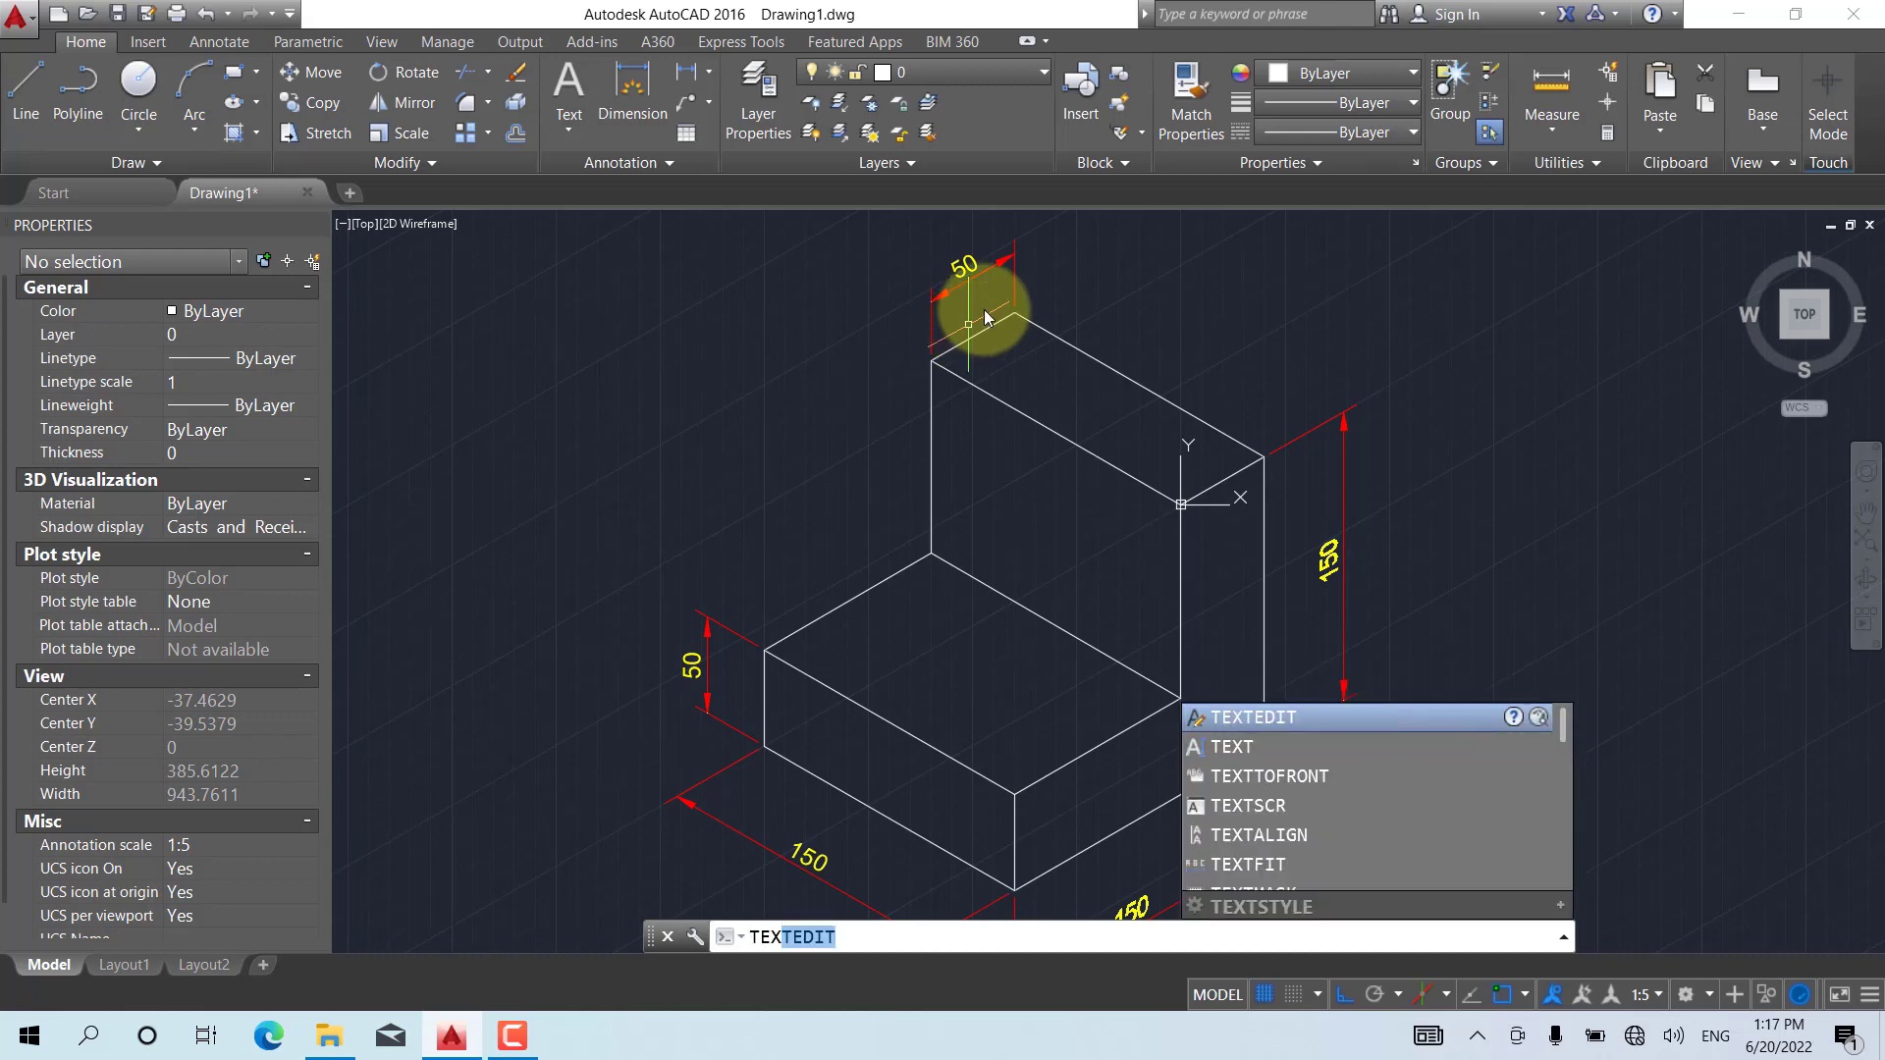
{"action": "key", "text": "Return"}
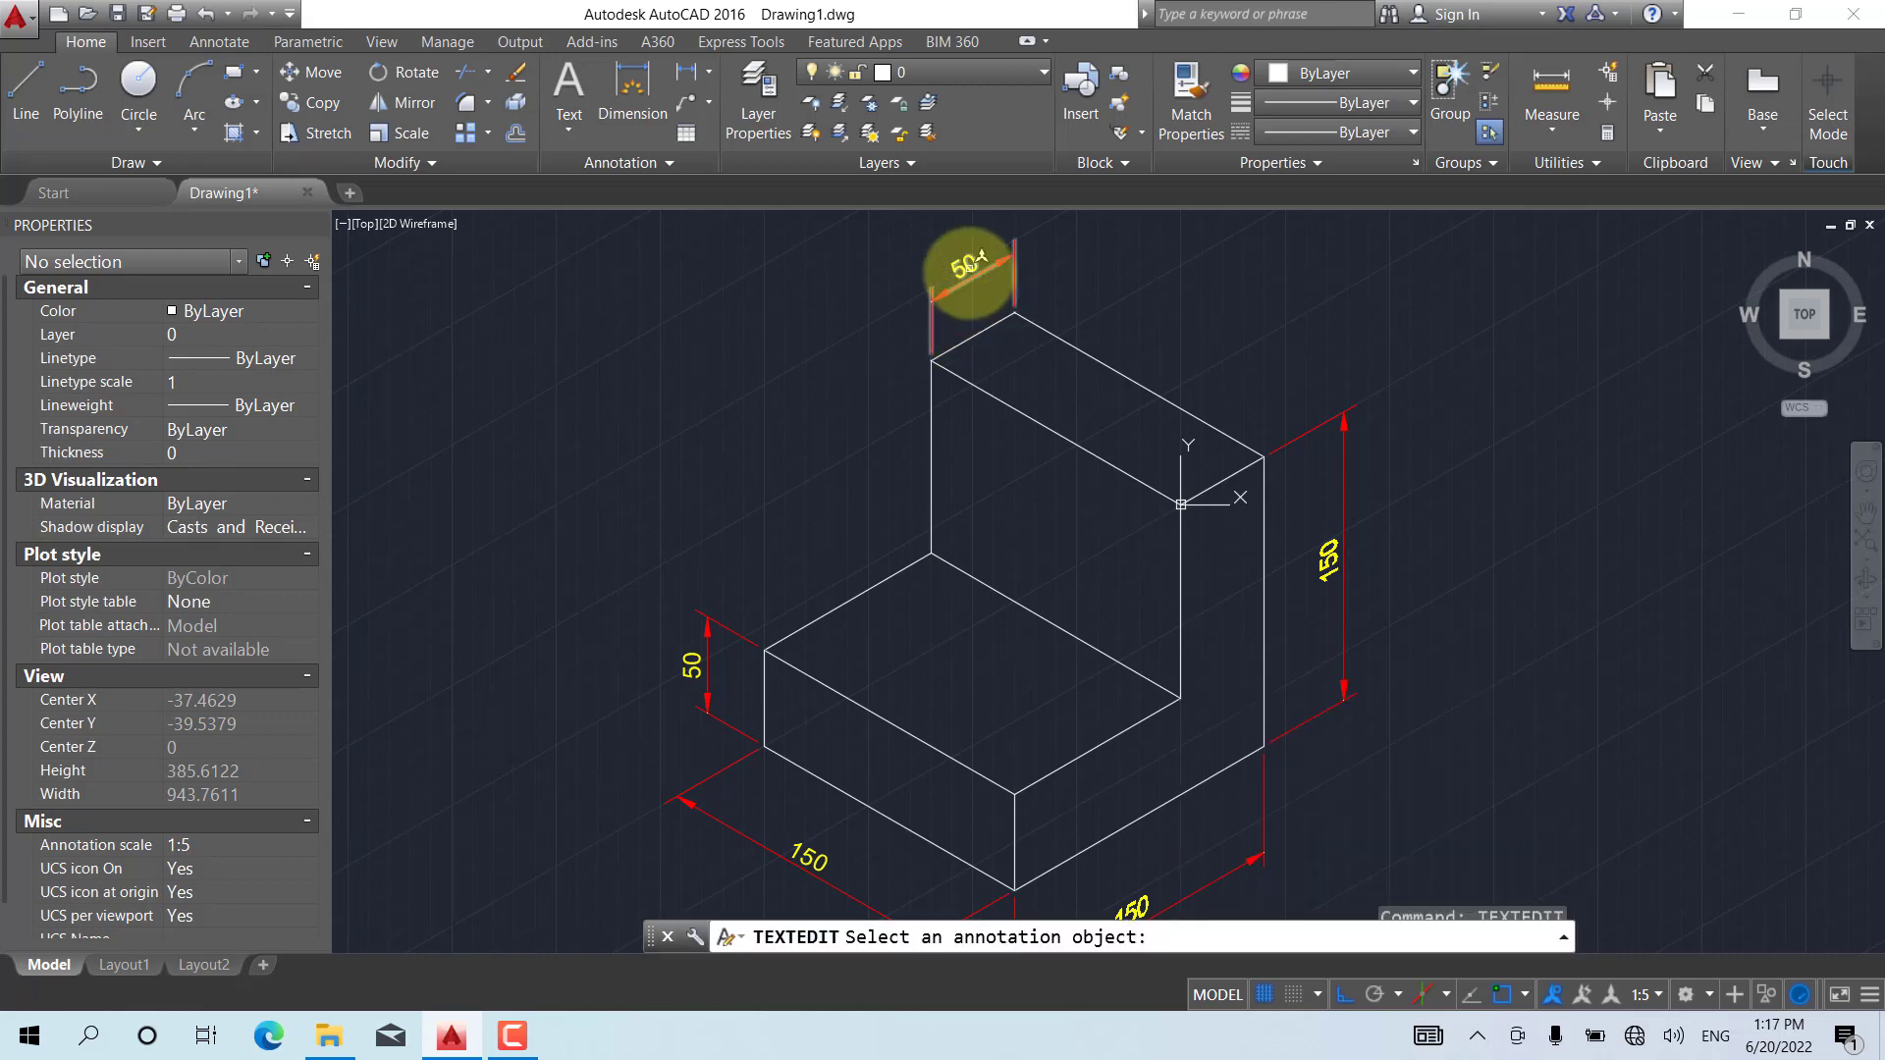
{"action": "left_click", "coordinate": [965, 265]}
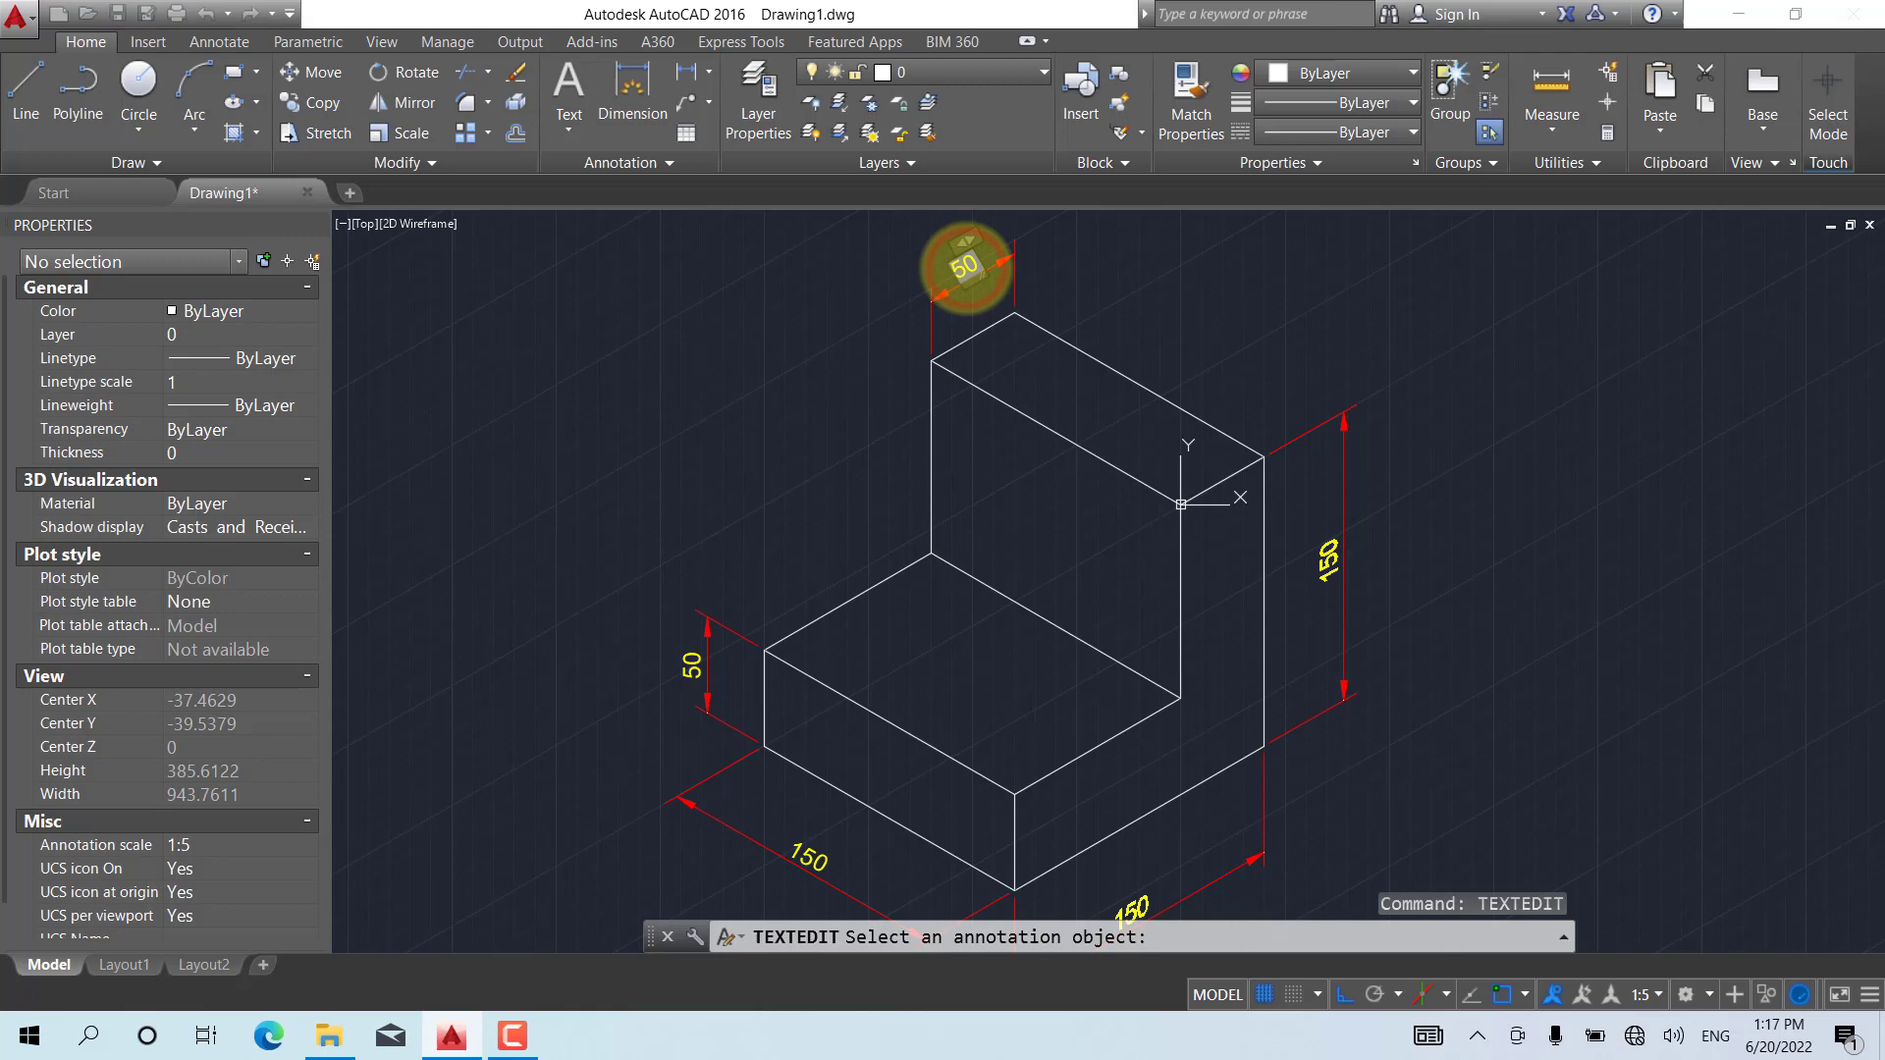
{"action": "double_click", "coordinate": [966, 263]}
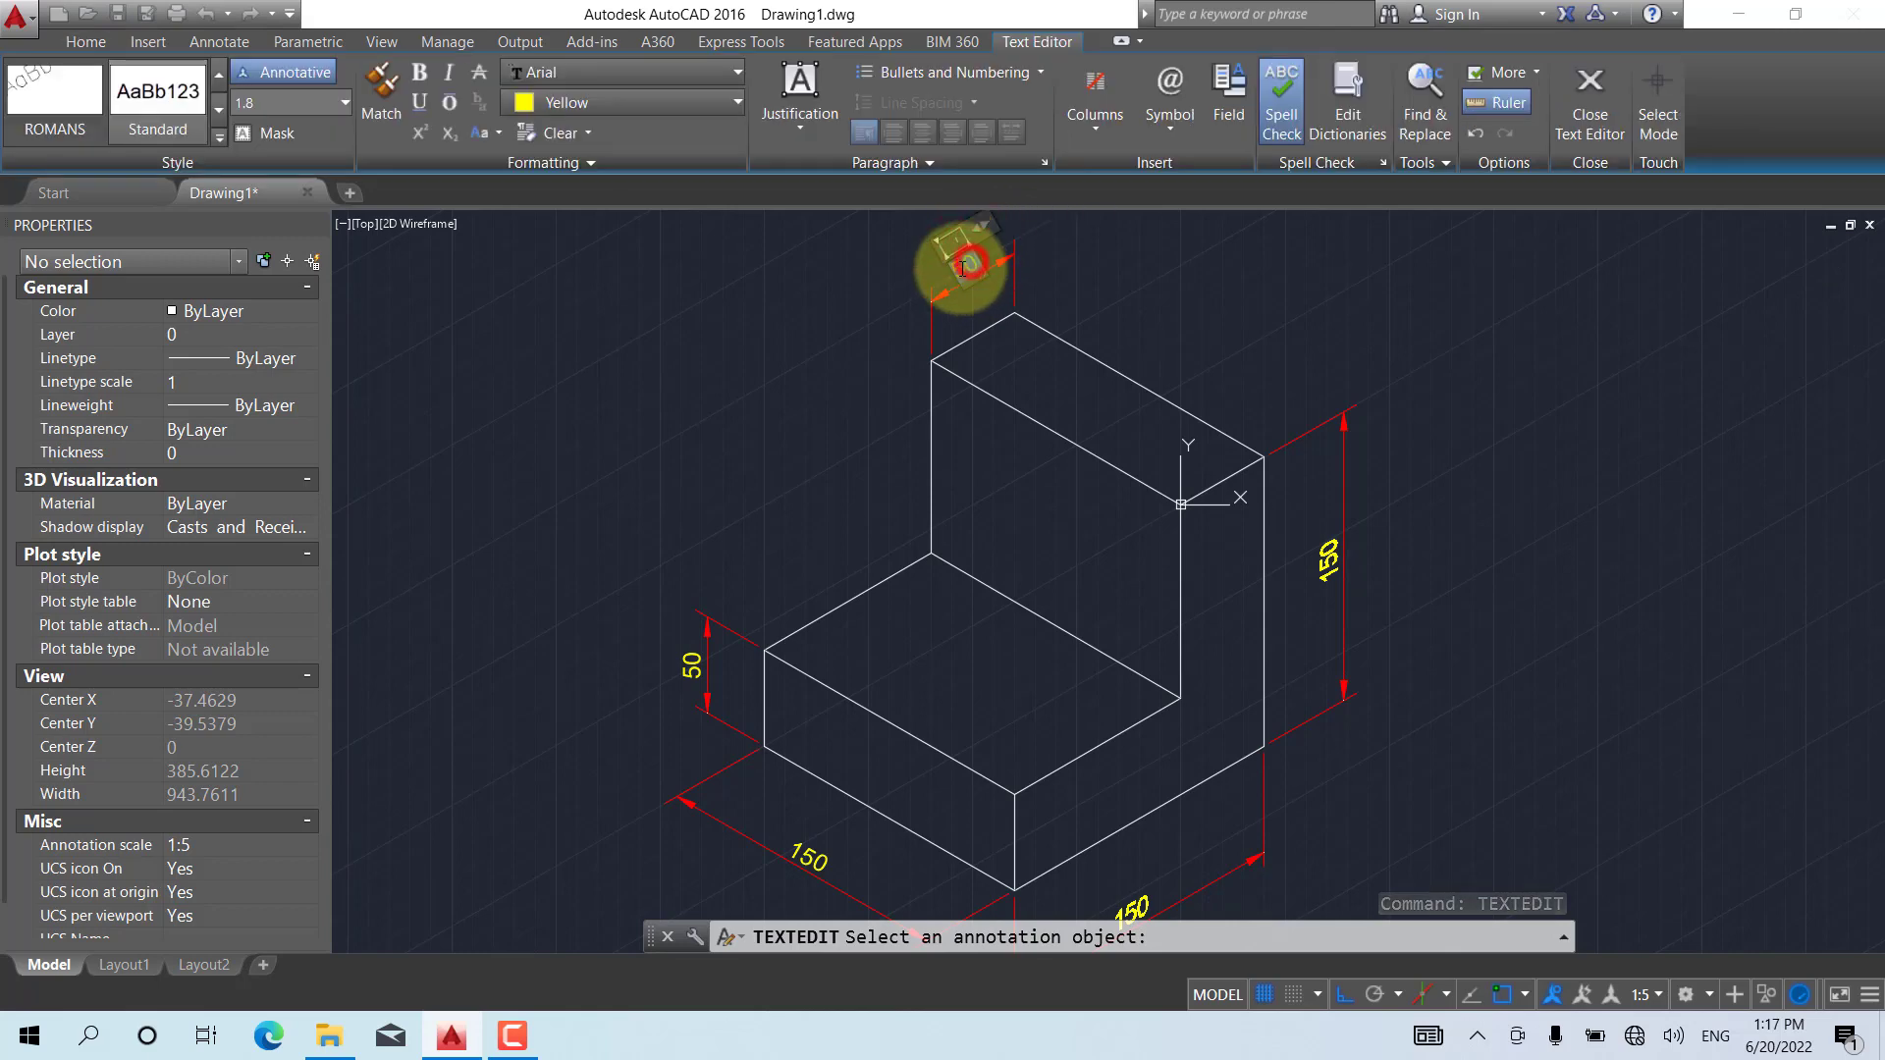
{"action": "left_click", "coordinate": [577, 163]}
{"action": "left_click", "coordinate": [359, 191]}
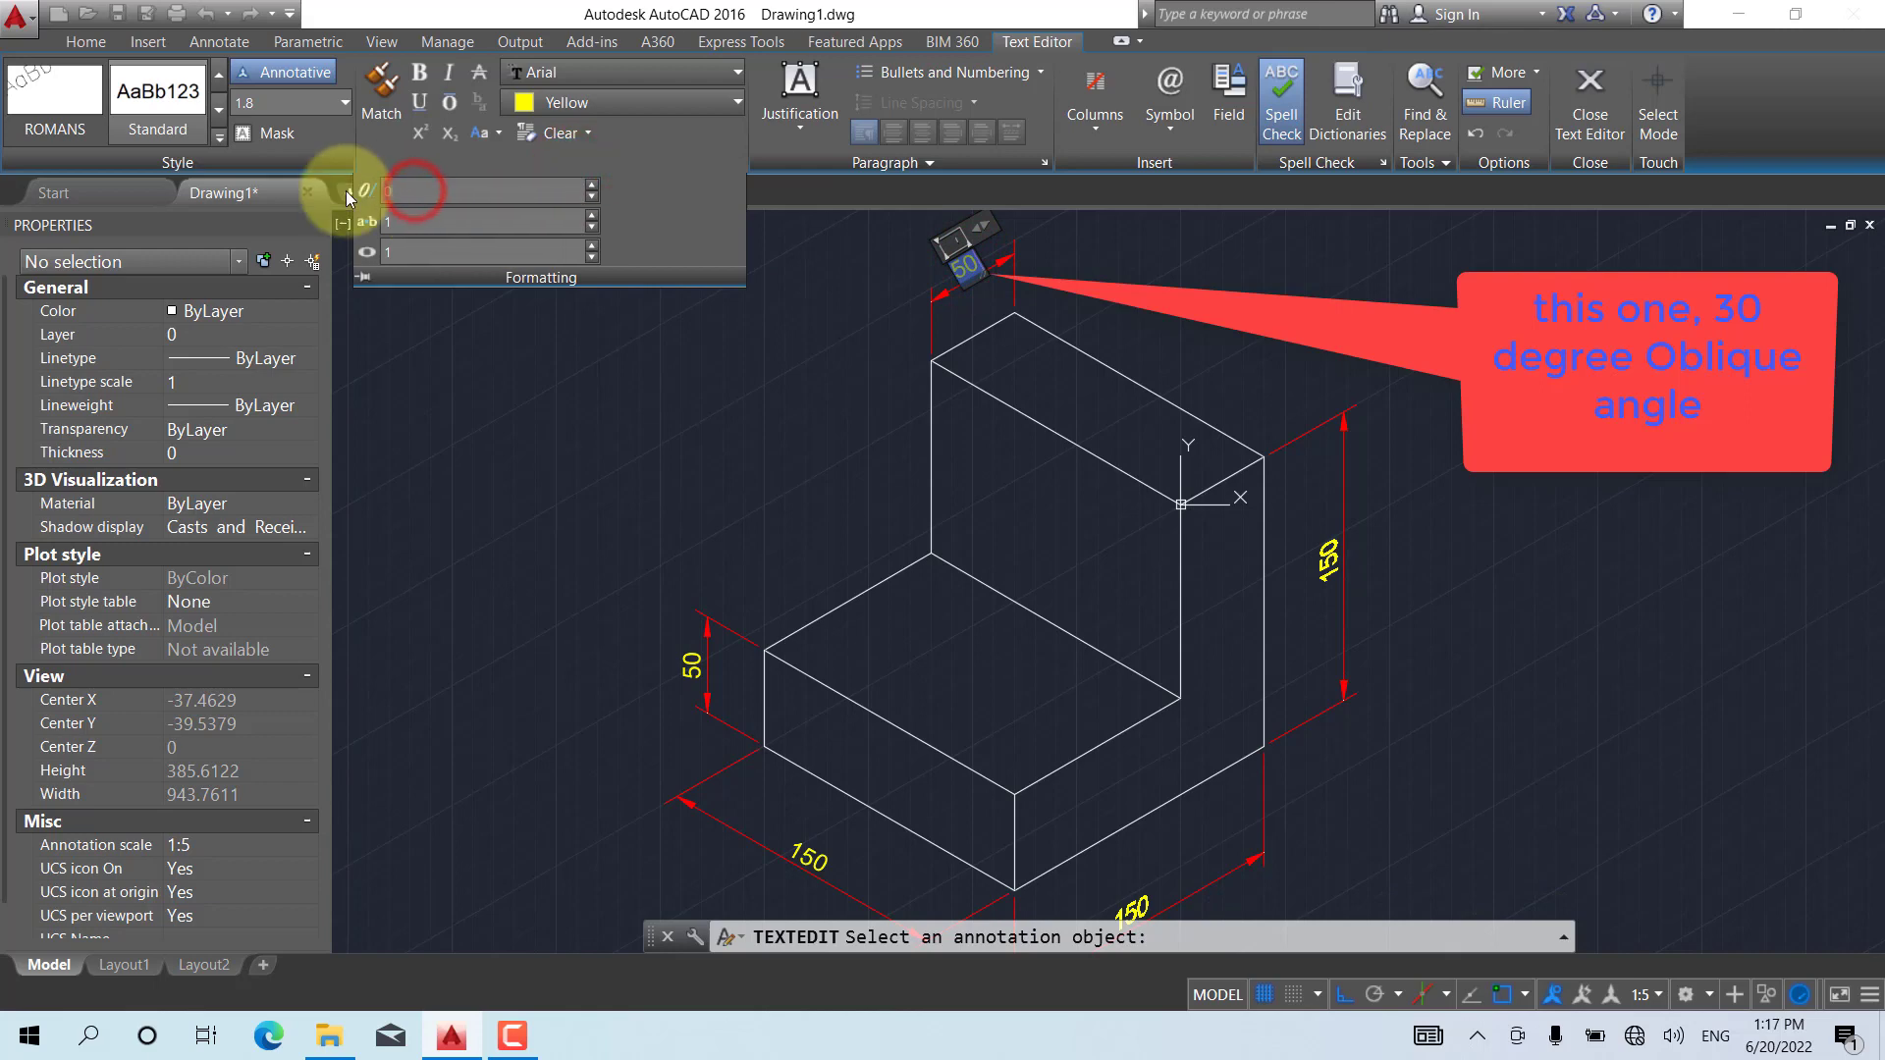
{"action": "type", "text": "30"}
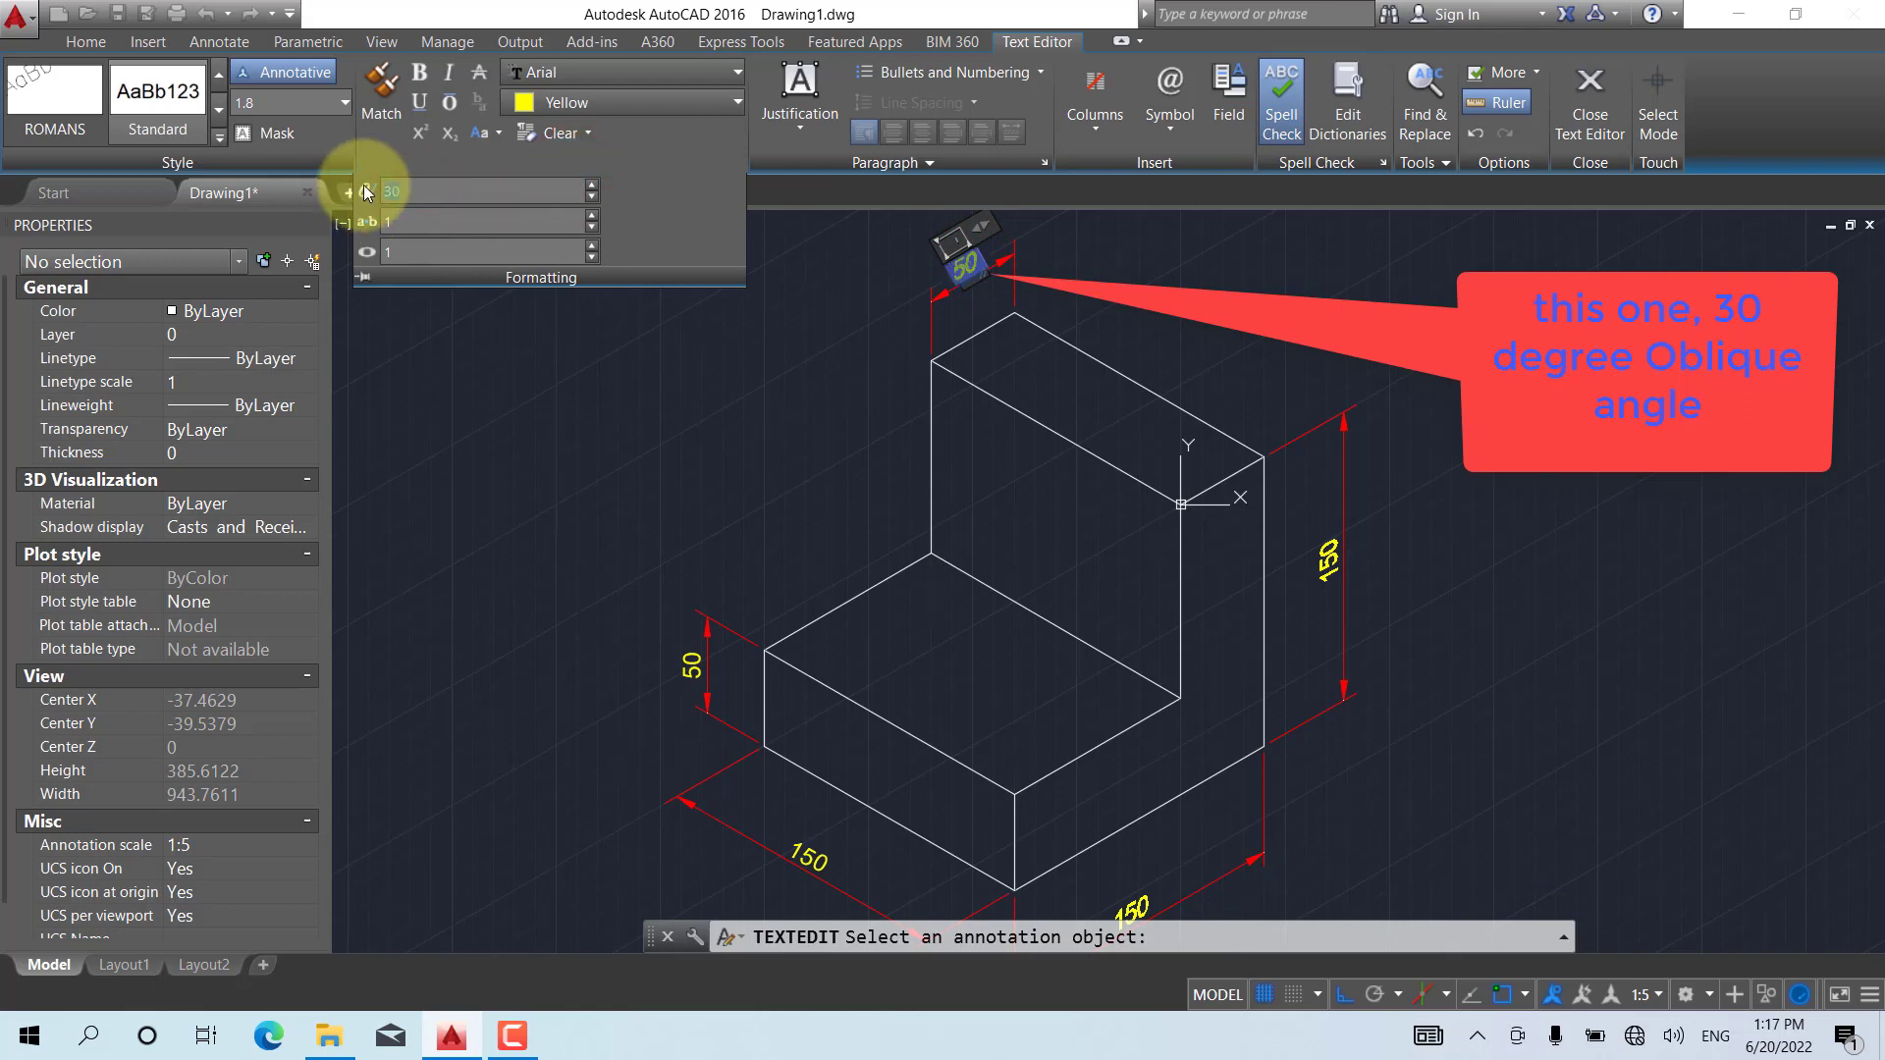
{"action": "left_click", "coordinate": [440, 388]}
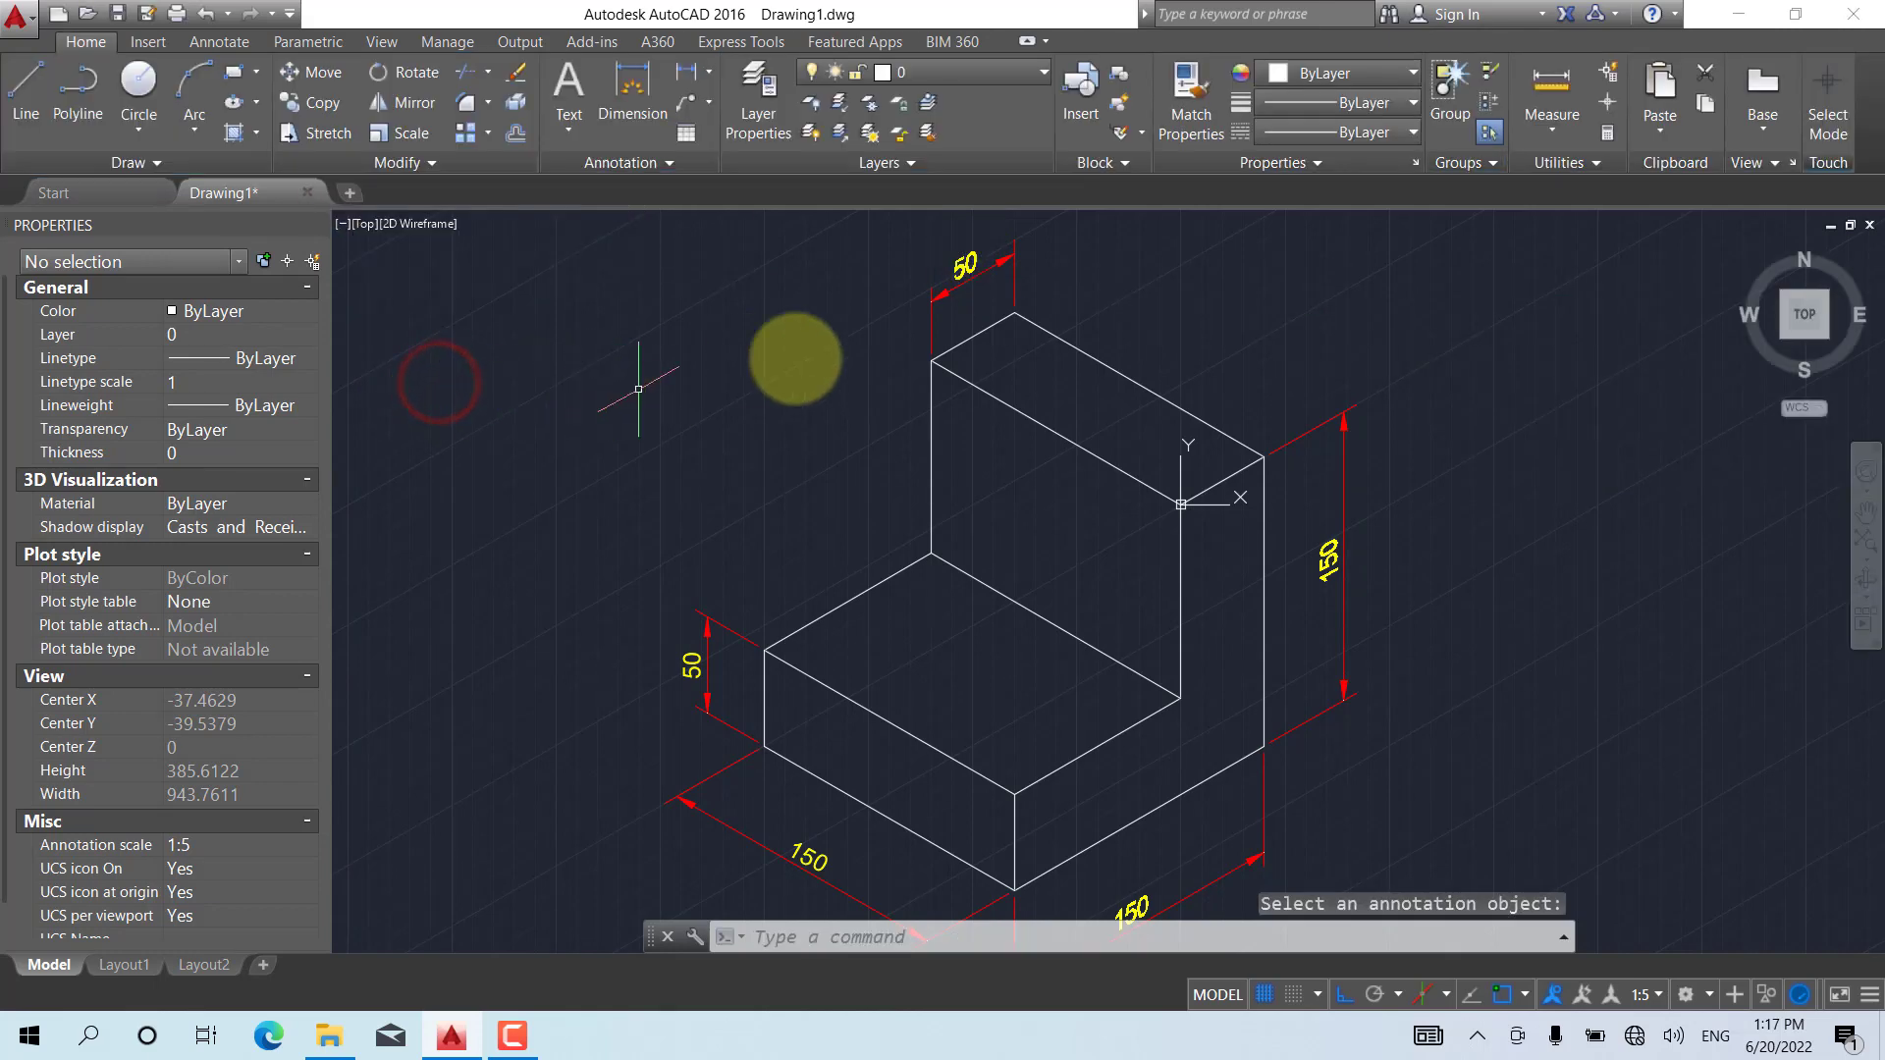
Open the text of the dimension below the base's front-left face for editing with ED and access its oblique angle setting
{"action": "middle_click_drag", "start_coordinate": [796, 470], "coordinate": [790, 443]}
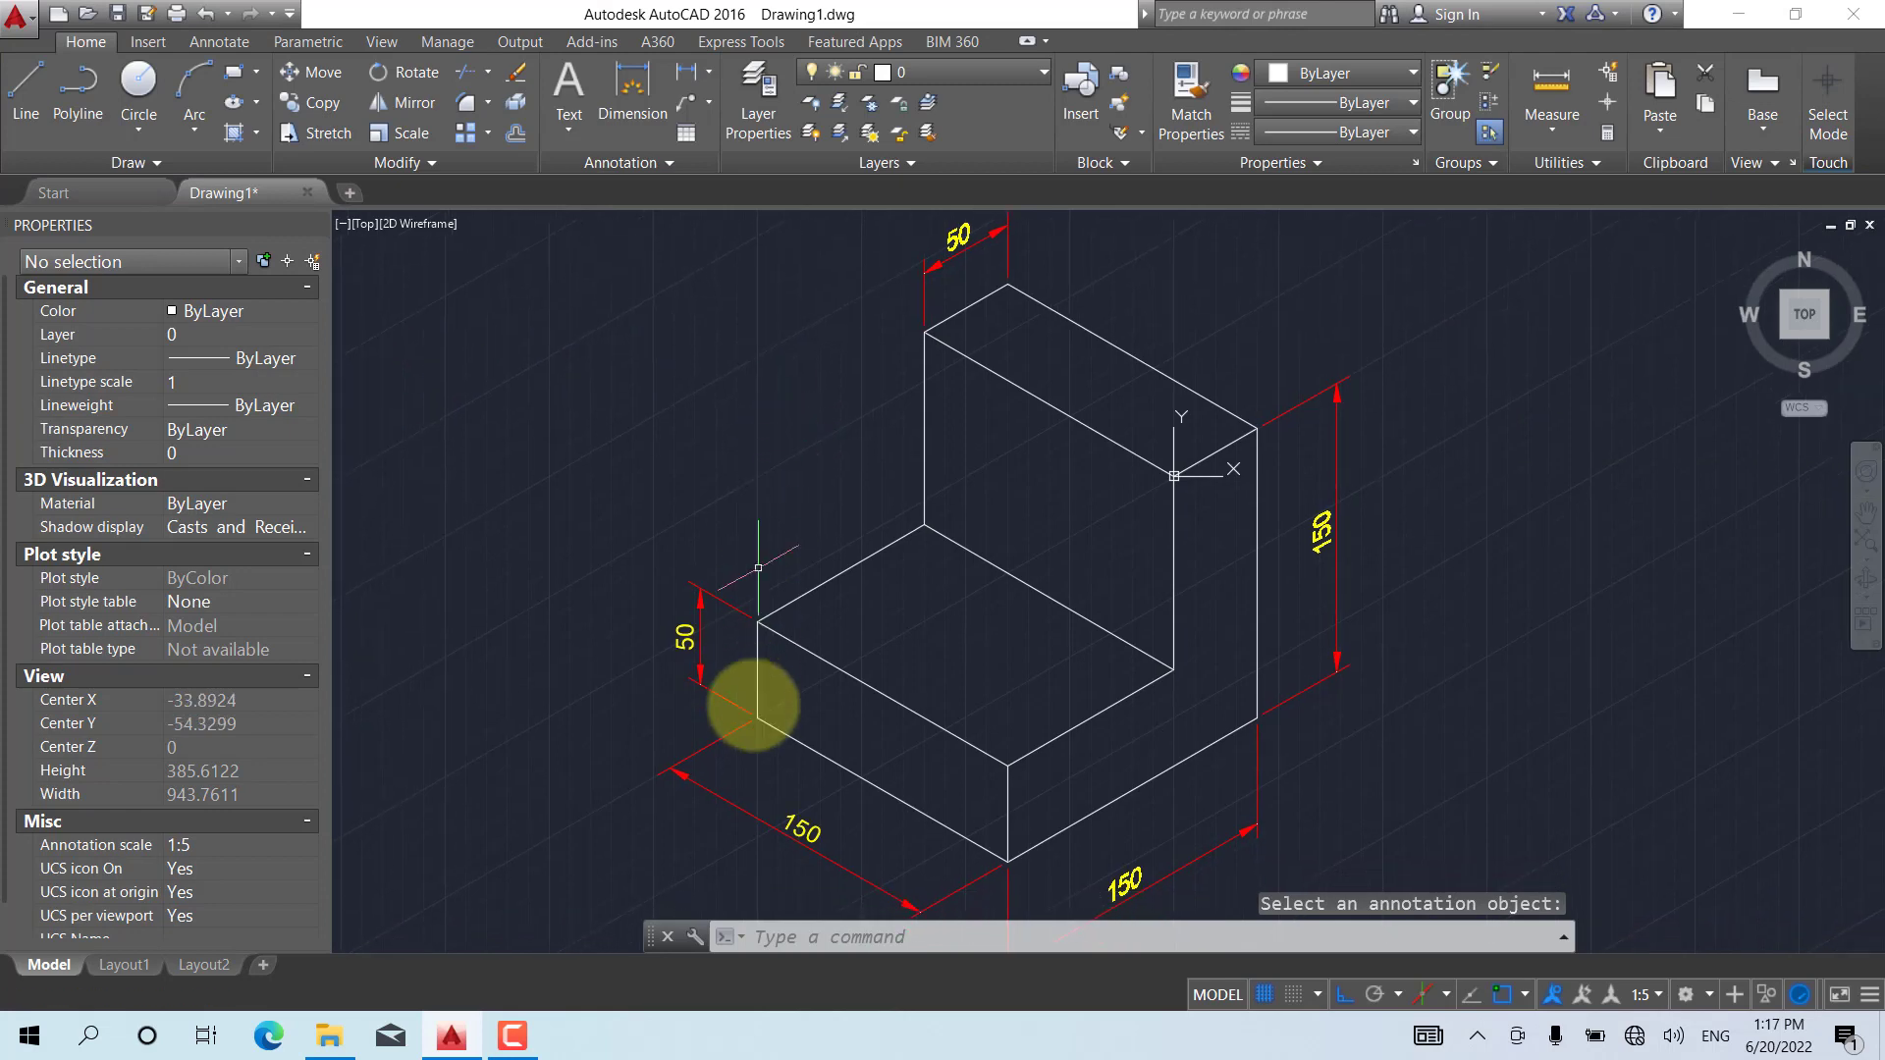
{"action": "middle_click_drag", "start_coordinate": [750, 711], "coordinate": [763, 691]}
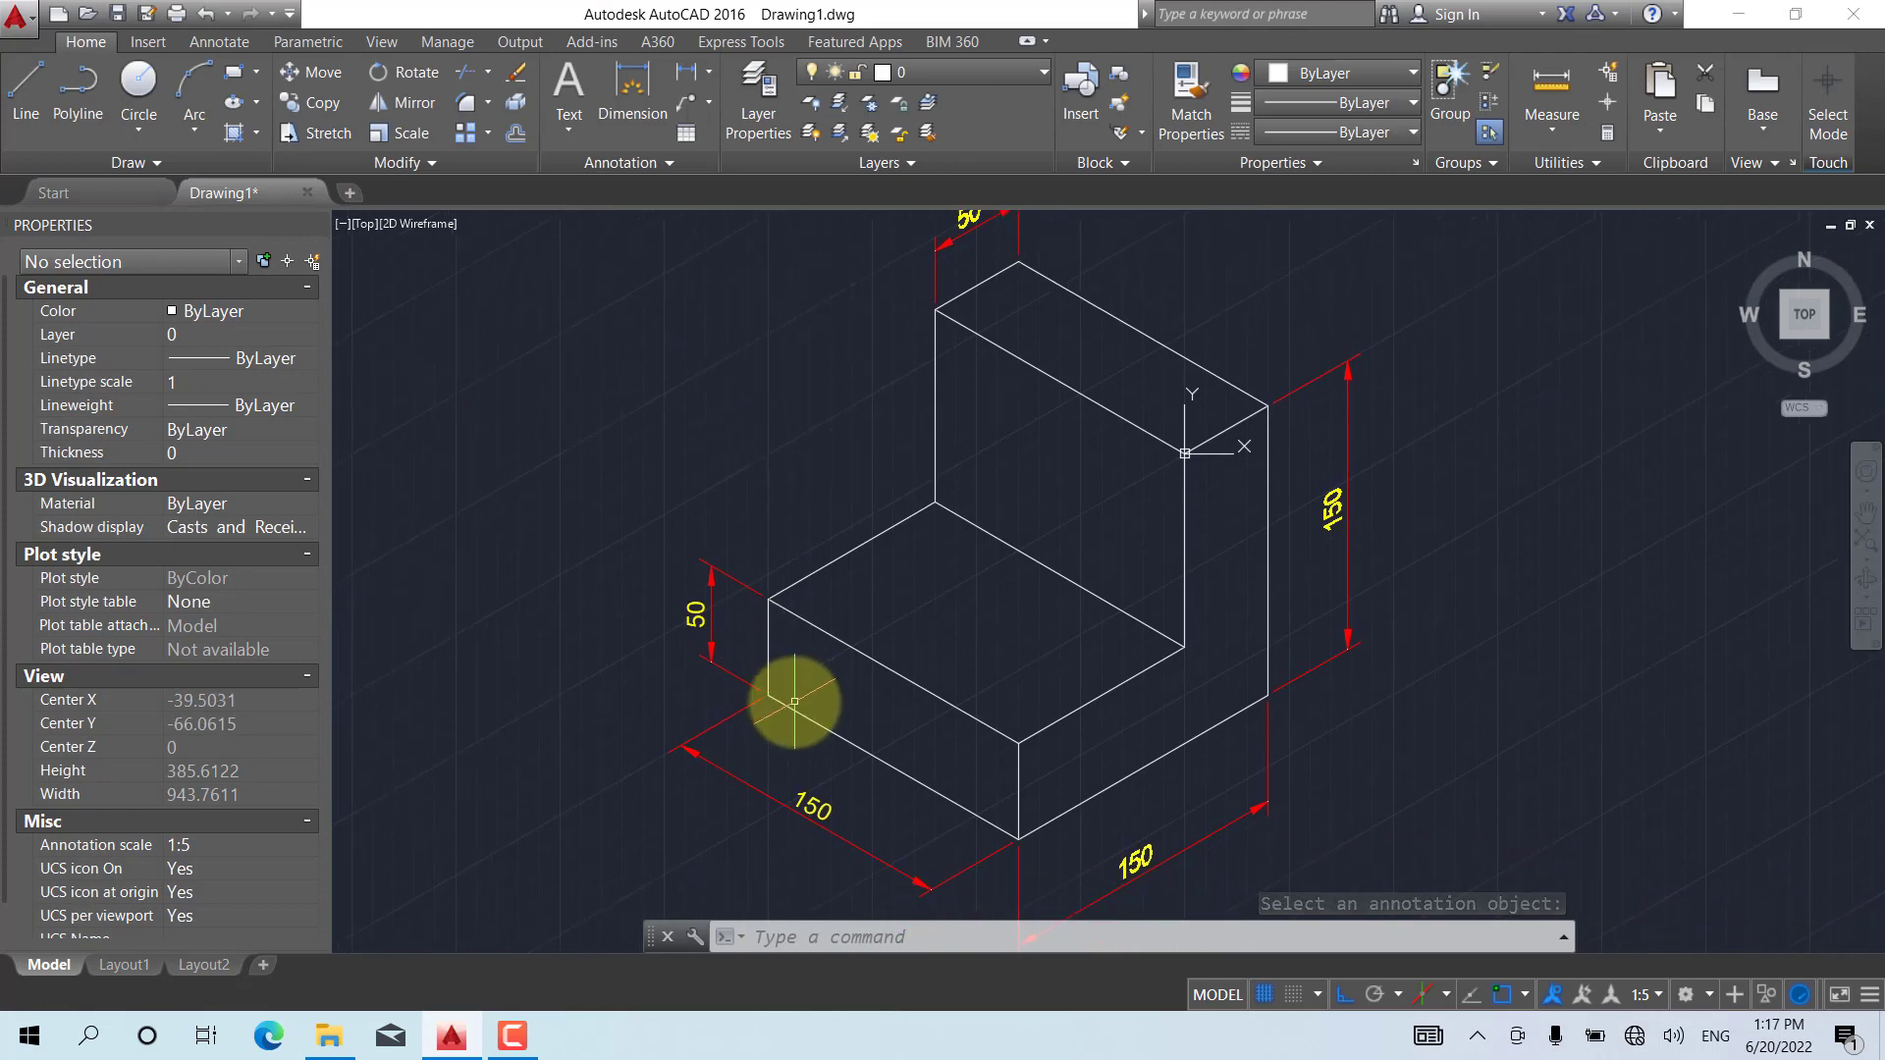
{"action": "left_click", "coordinate": [818, 807]}
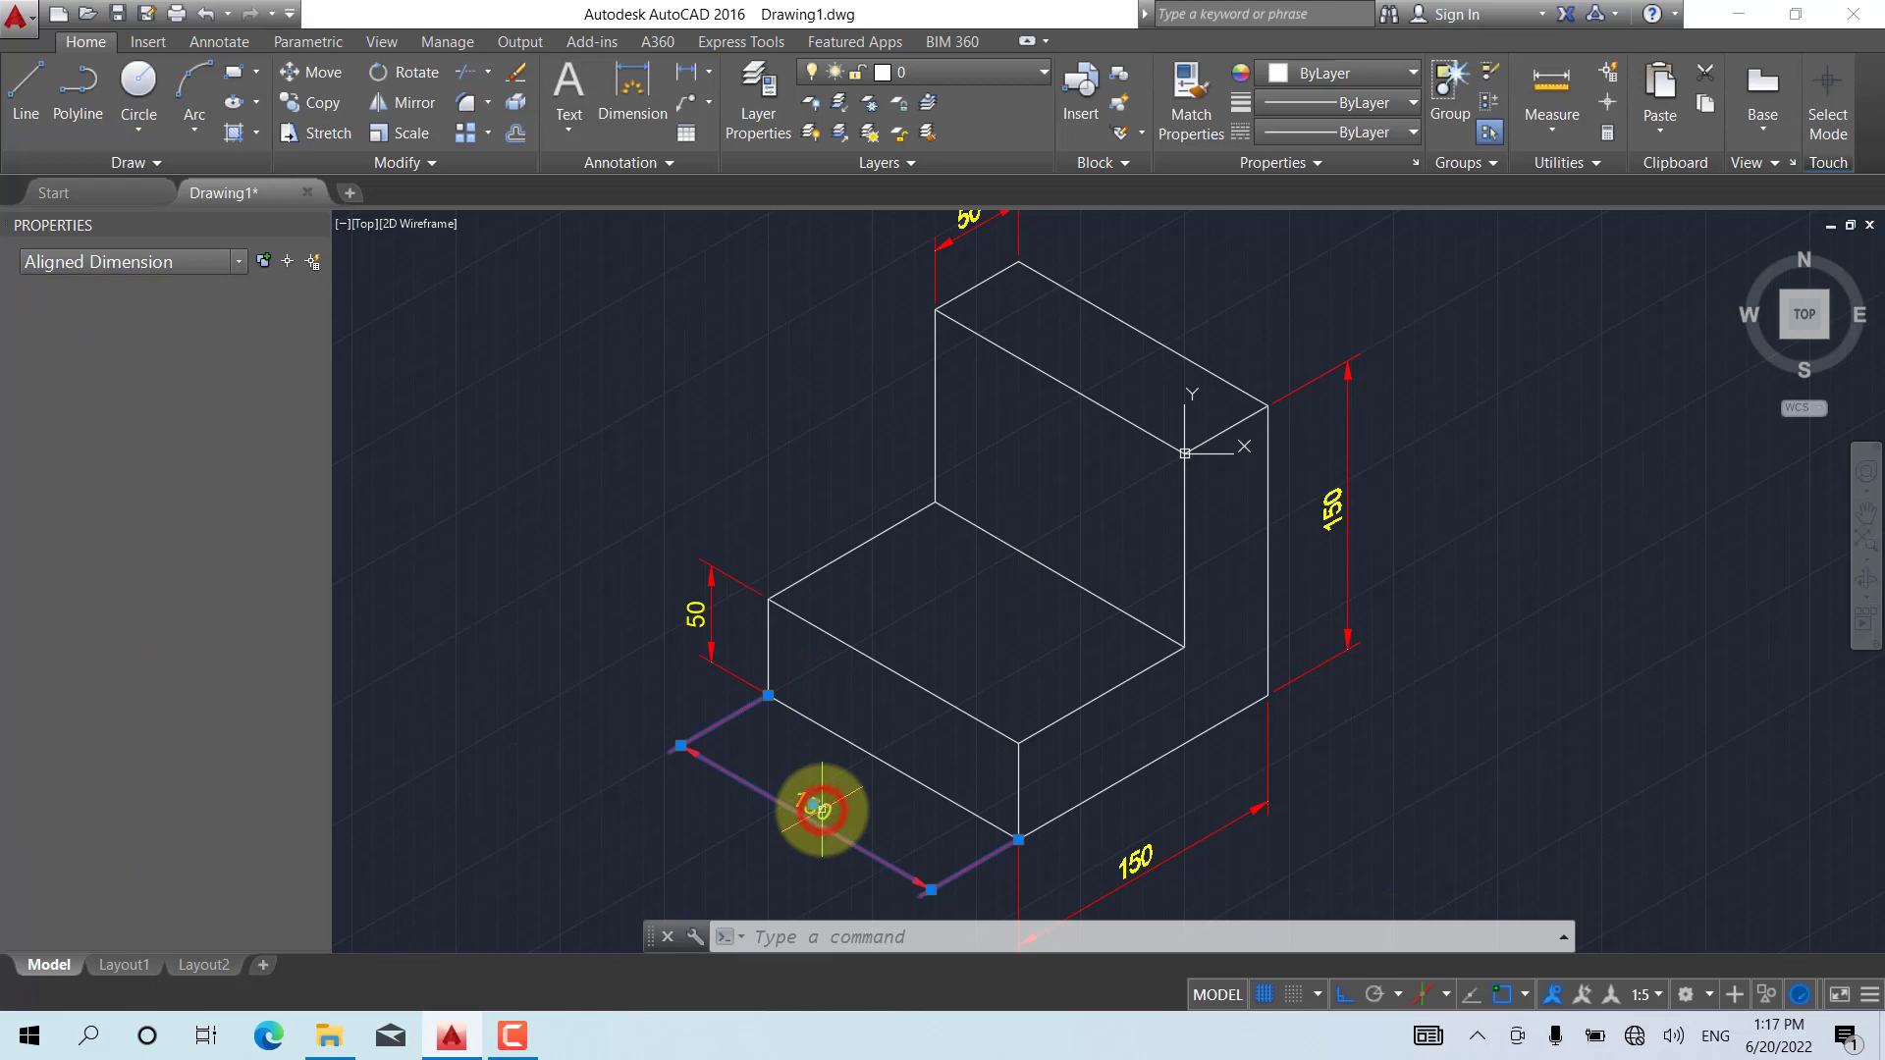
{"action": "type", "text": "ed"}
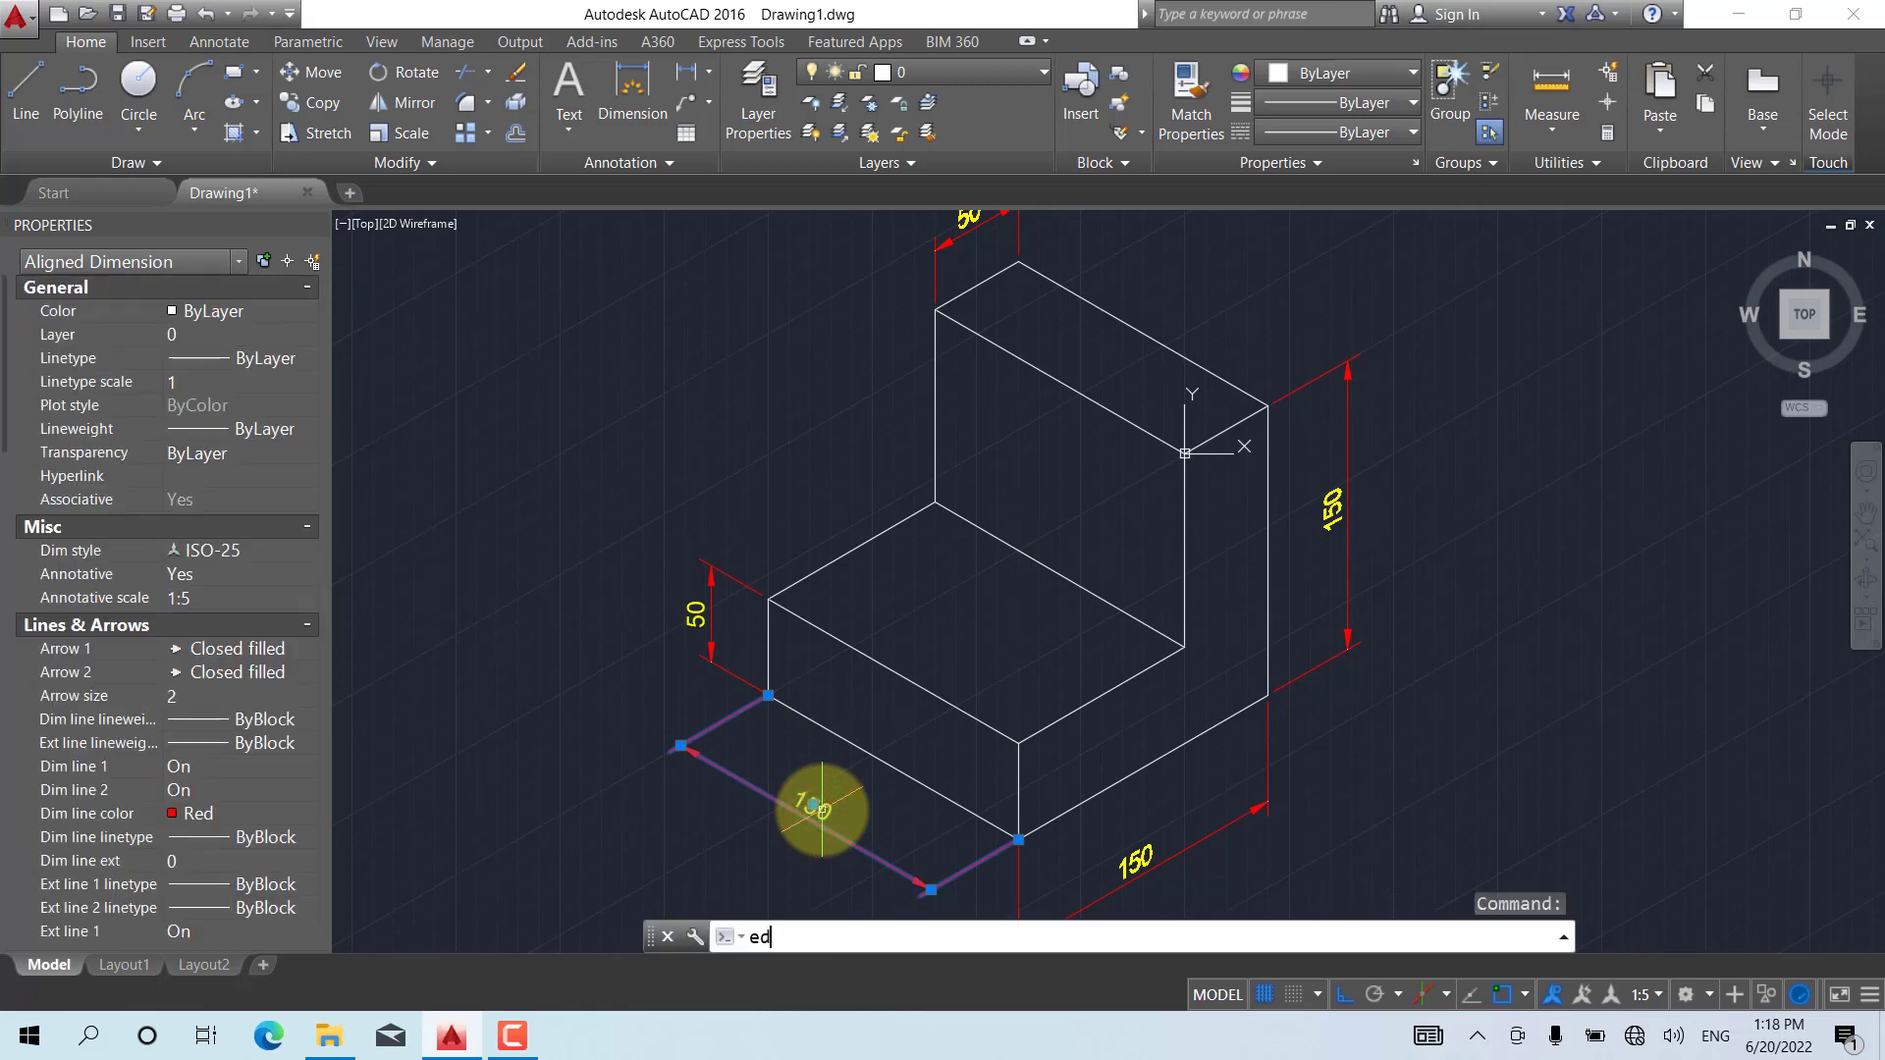
{"action": "key", "text": "Return"}
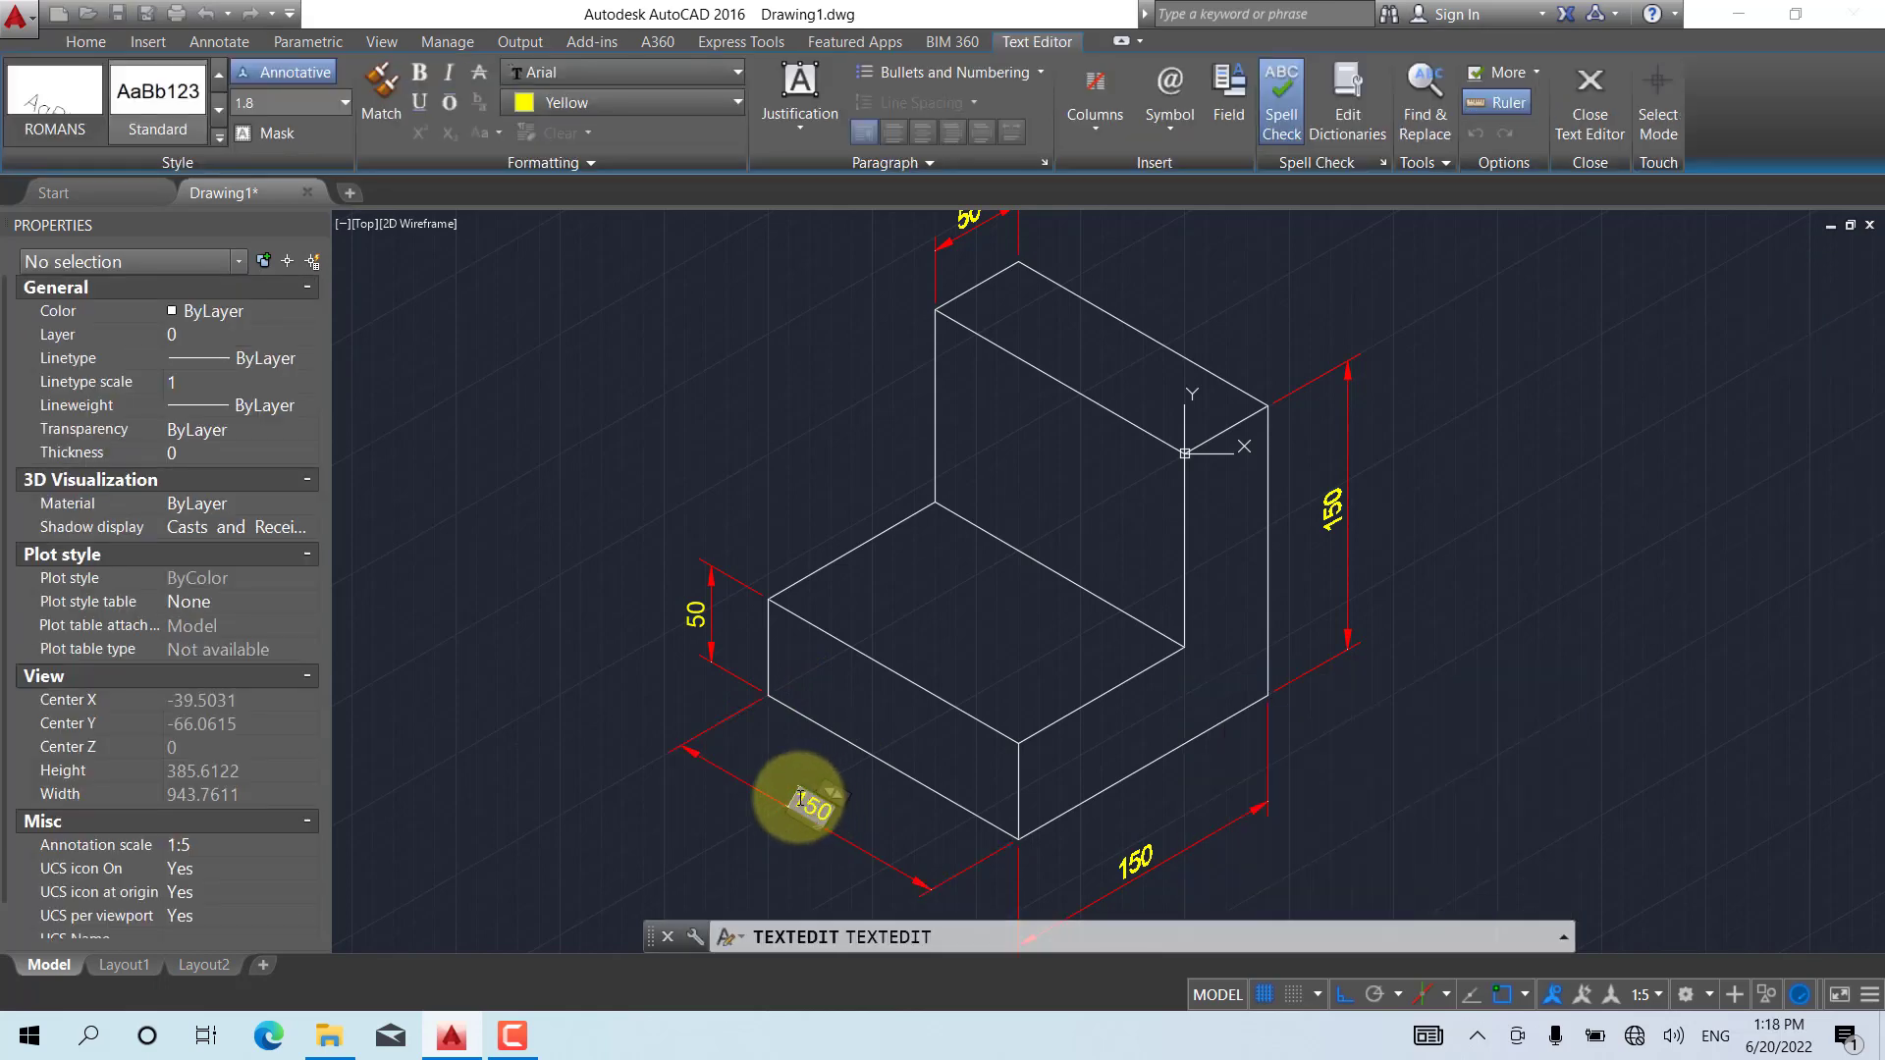
{"action": "double_click", "coordinate": [800, 797]}
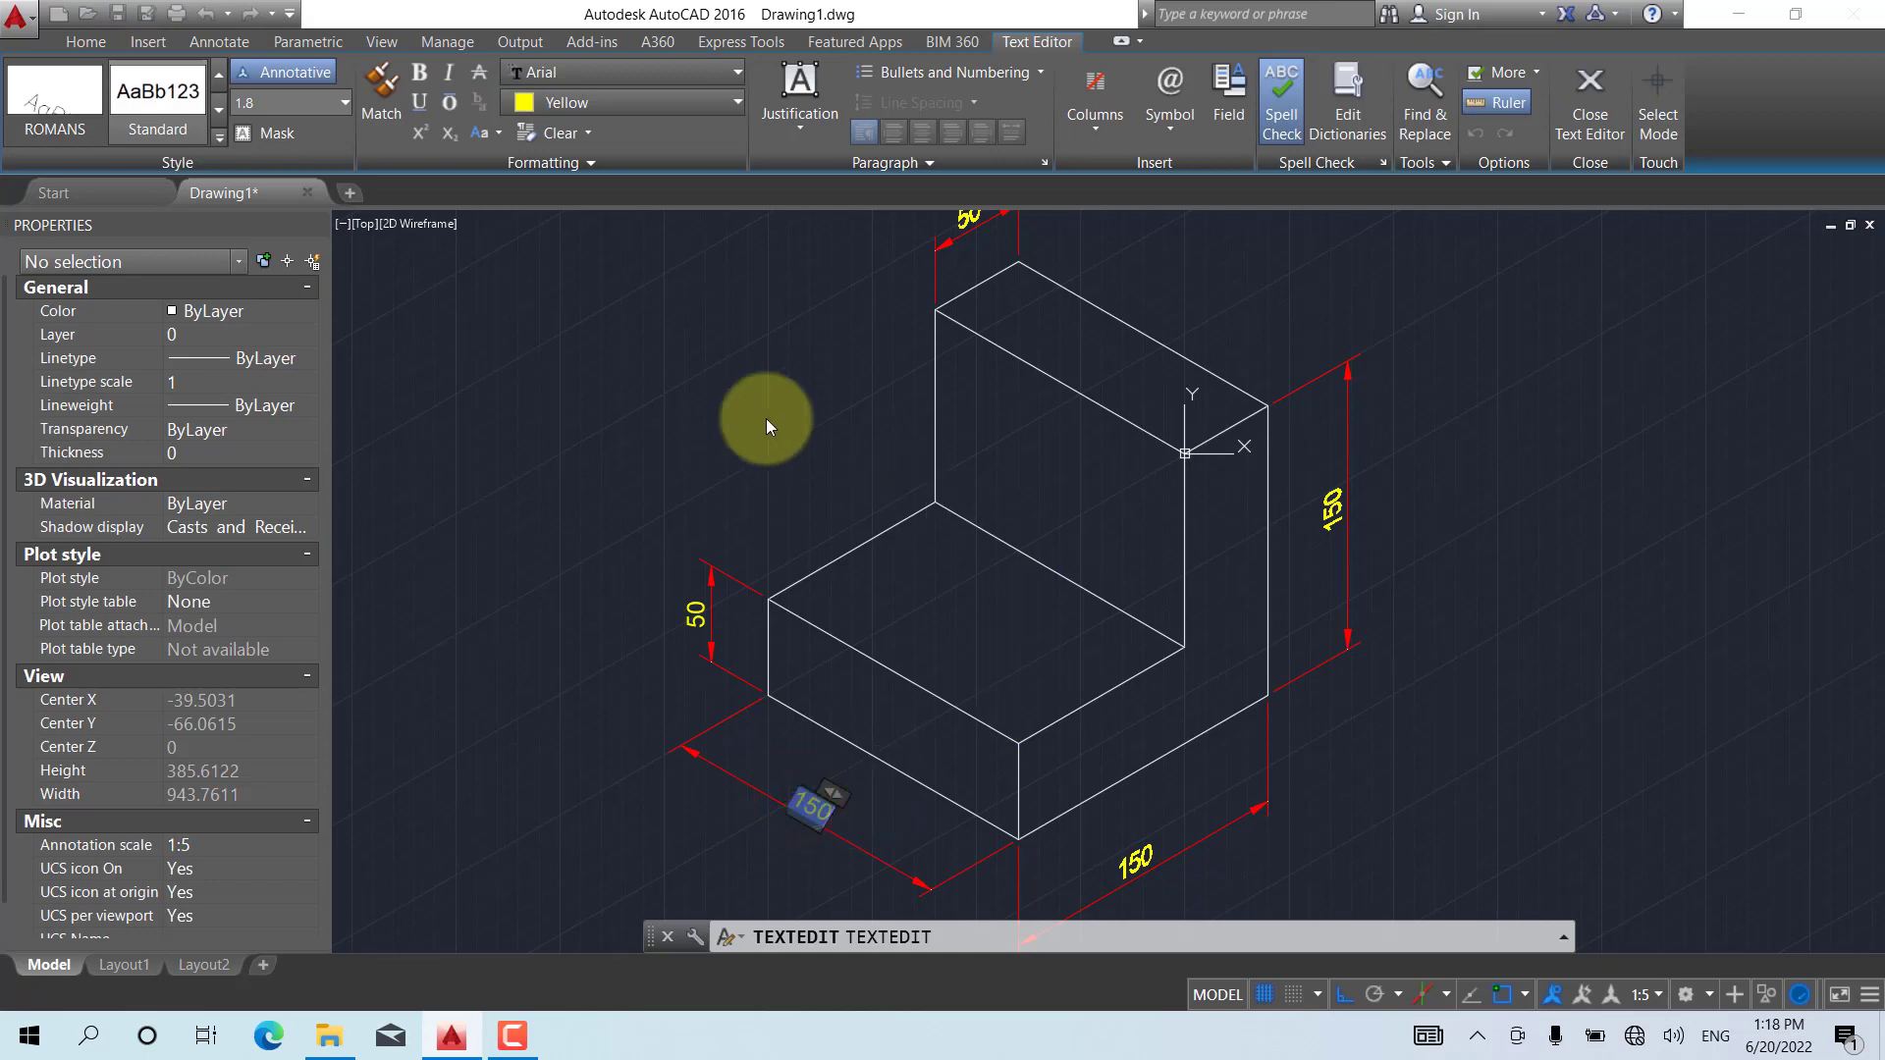
{"action": "left_click", "coordinate": [577, 164]}
{"action": "left_click", "coordinate": [406, 193]}
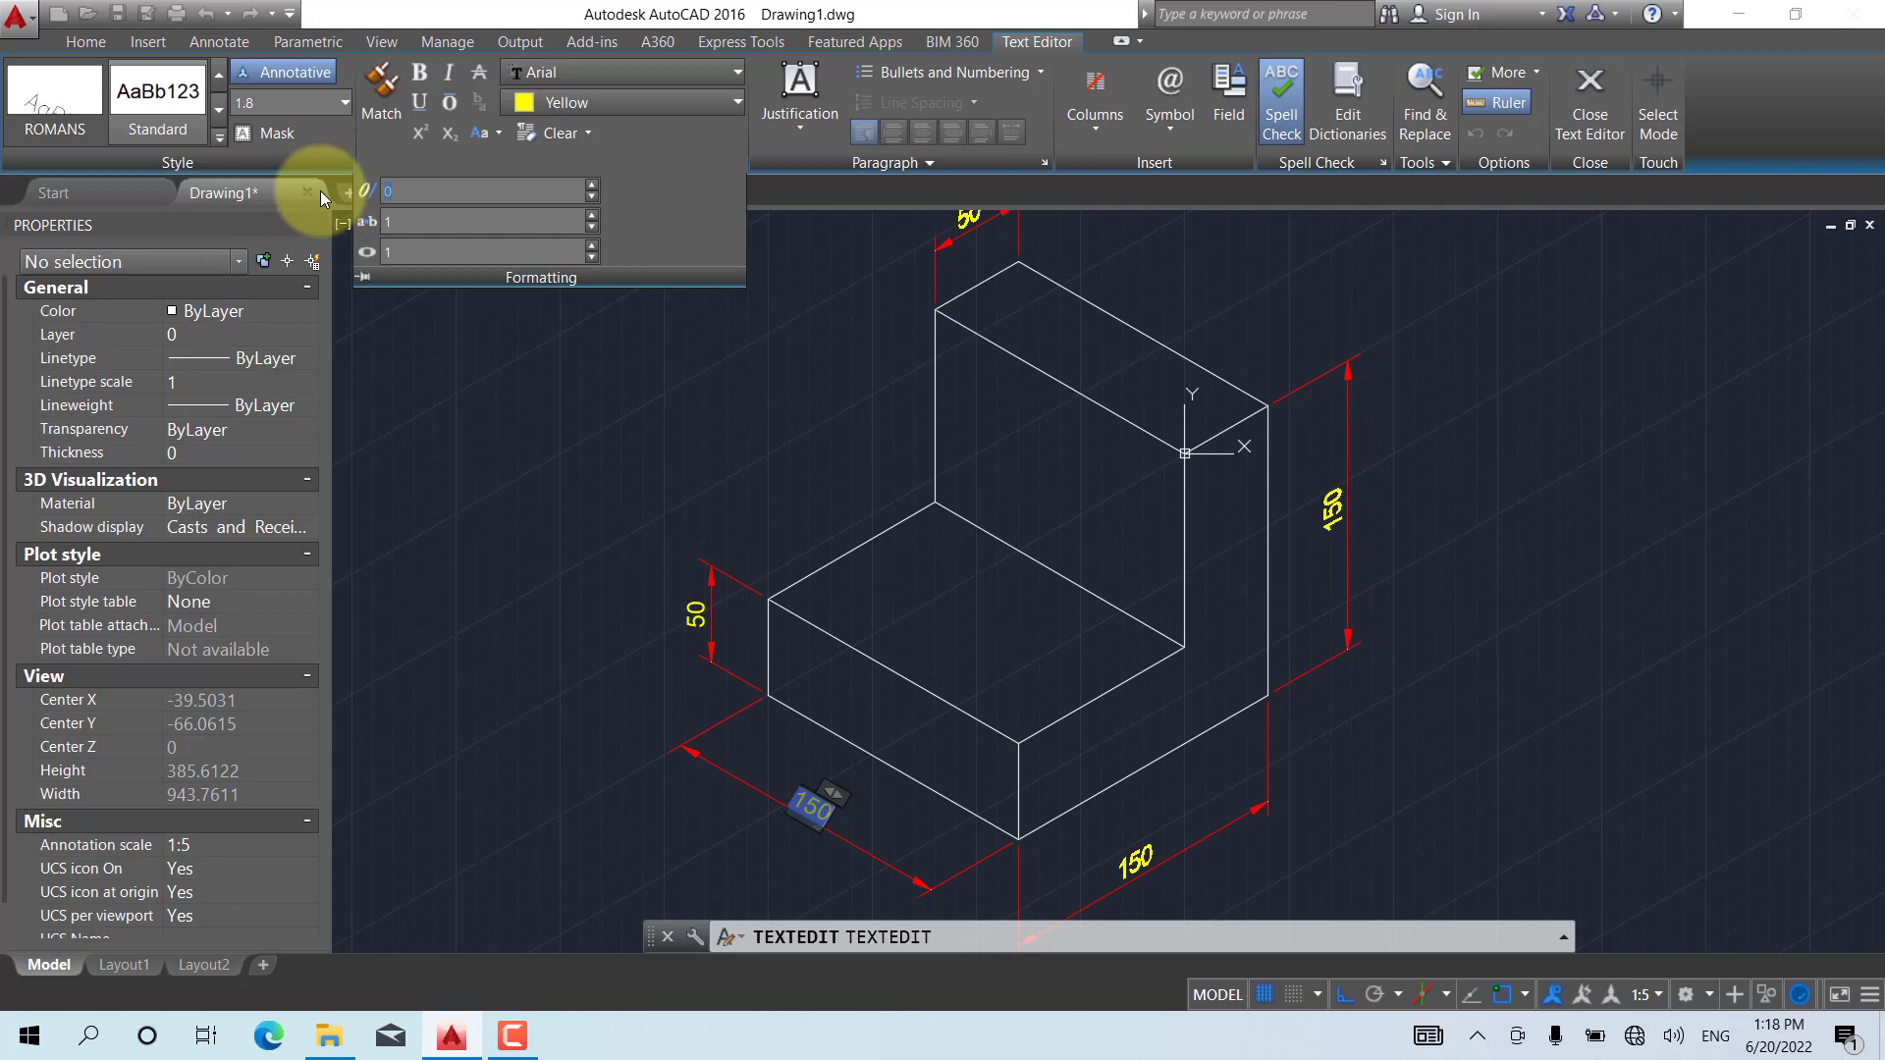
{"action": "type", "text": "85"}
{"action": "key", "text": "Return"}
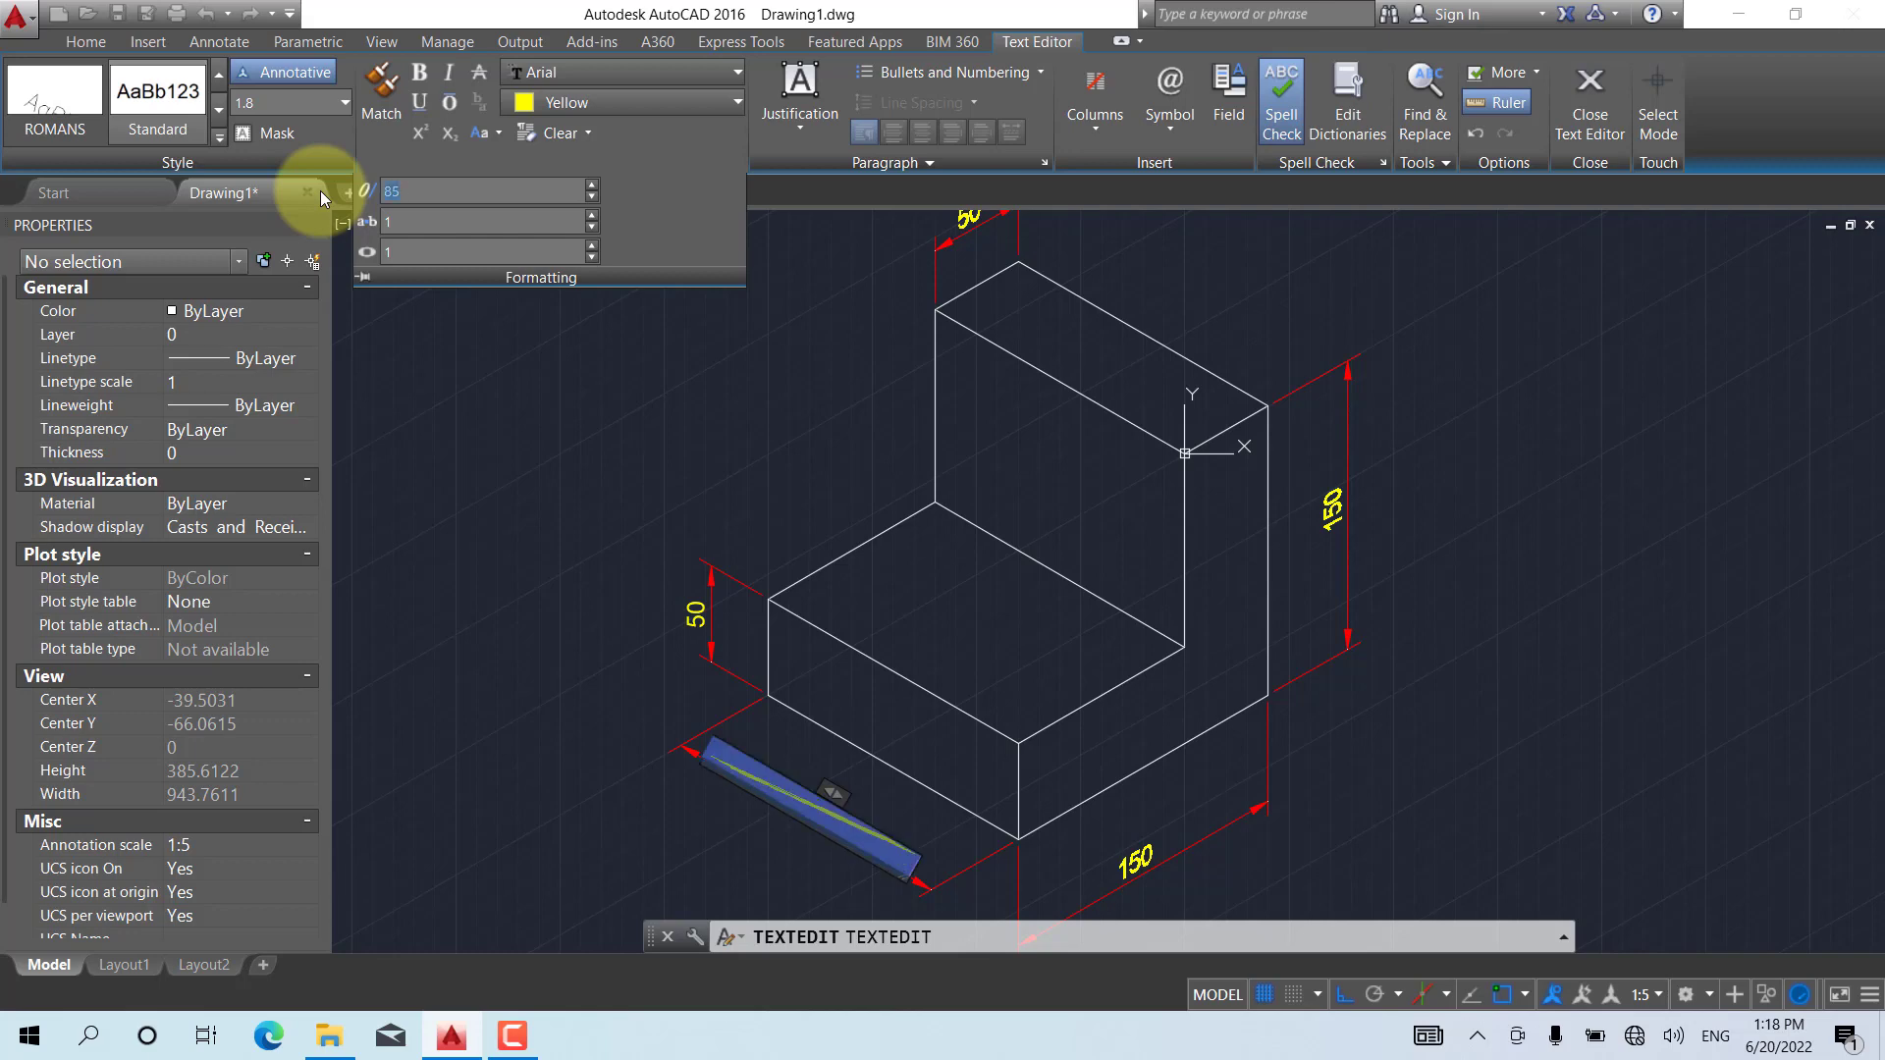
{"action": "left_click", "coordinate": [402, 191]}
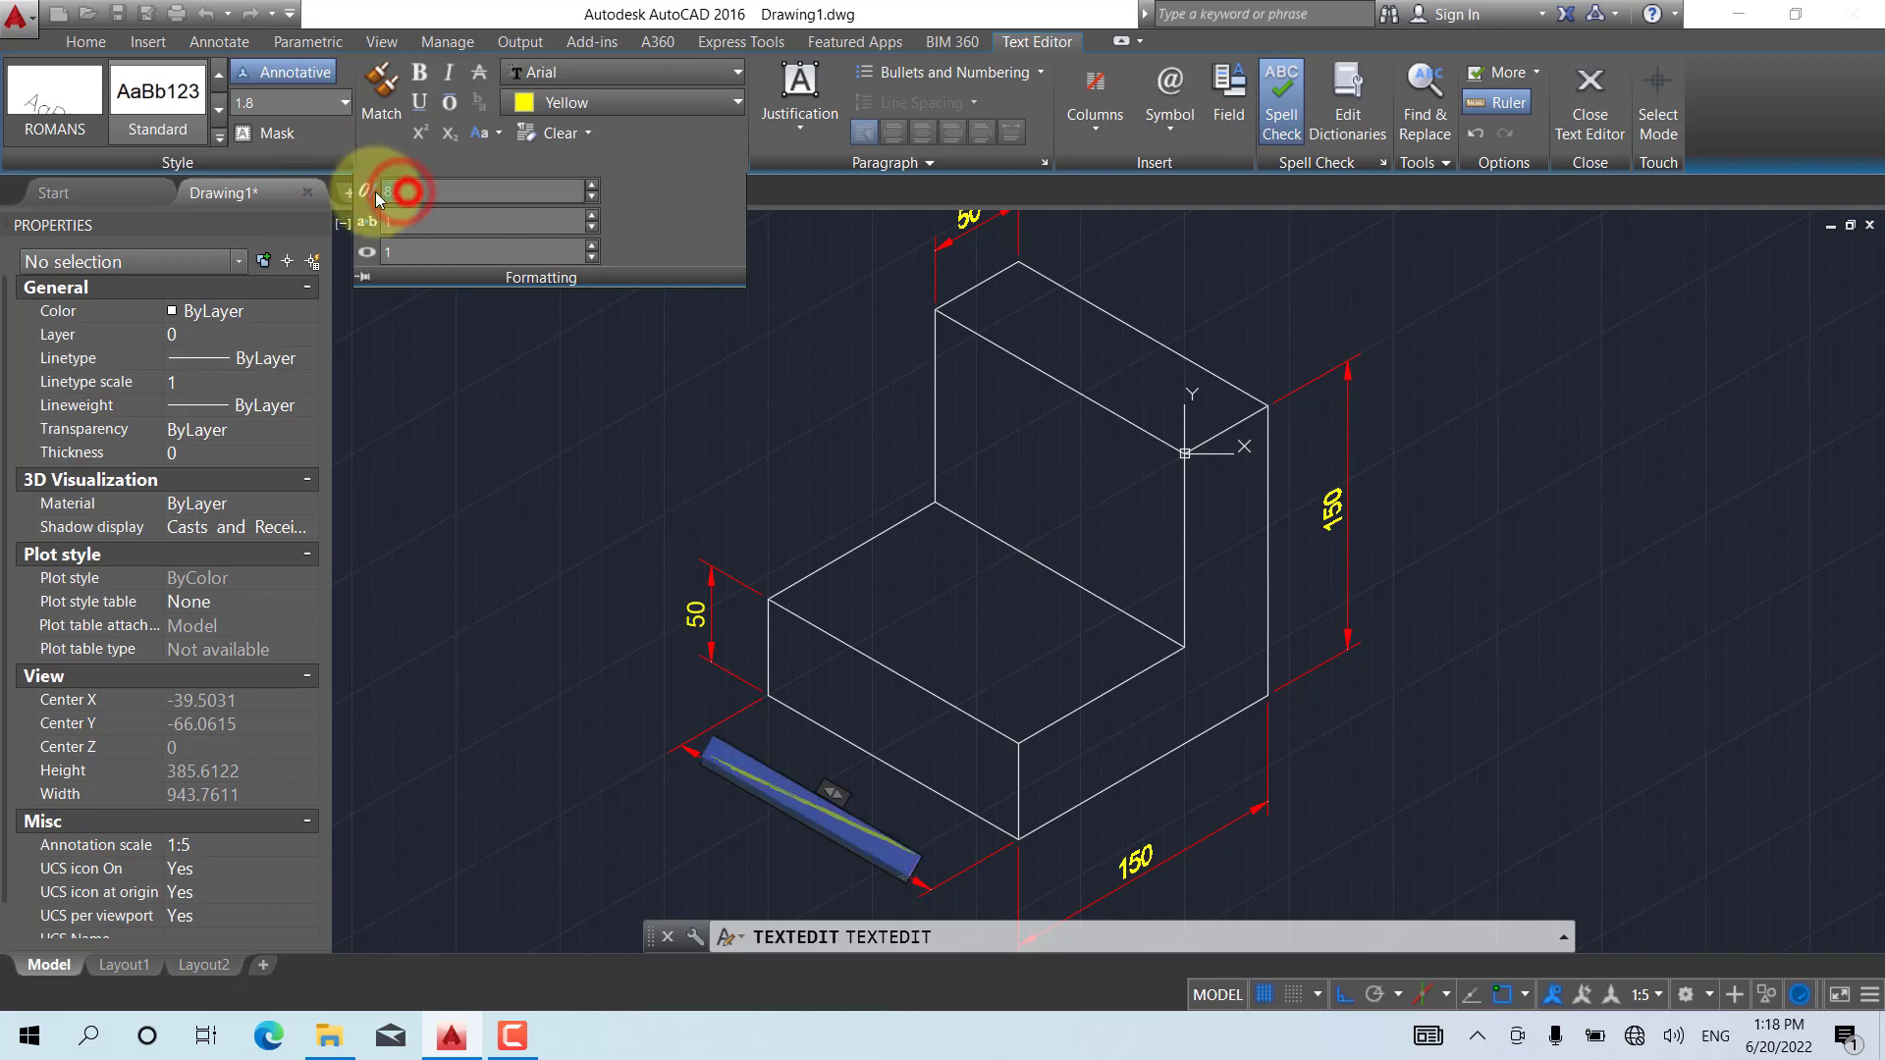
{"action": "key", "text": "BackSpace"}
{"action": "key", "text": "BackSpace"}
{"action": "type", "text": "25"}
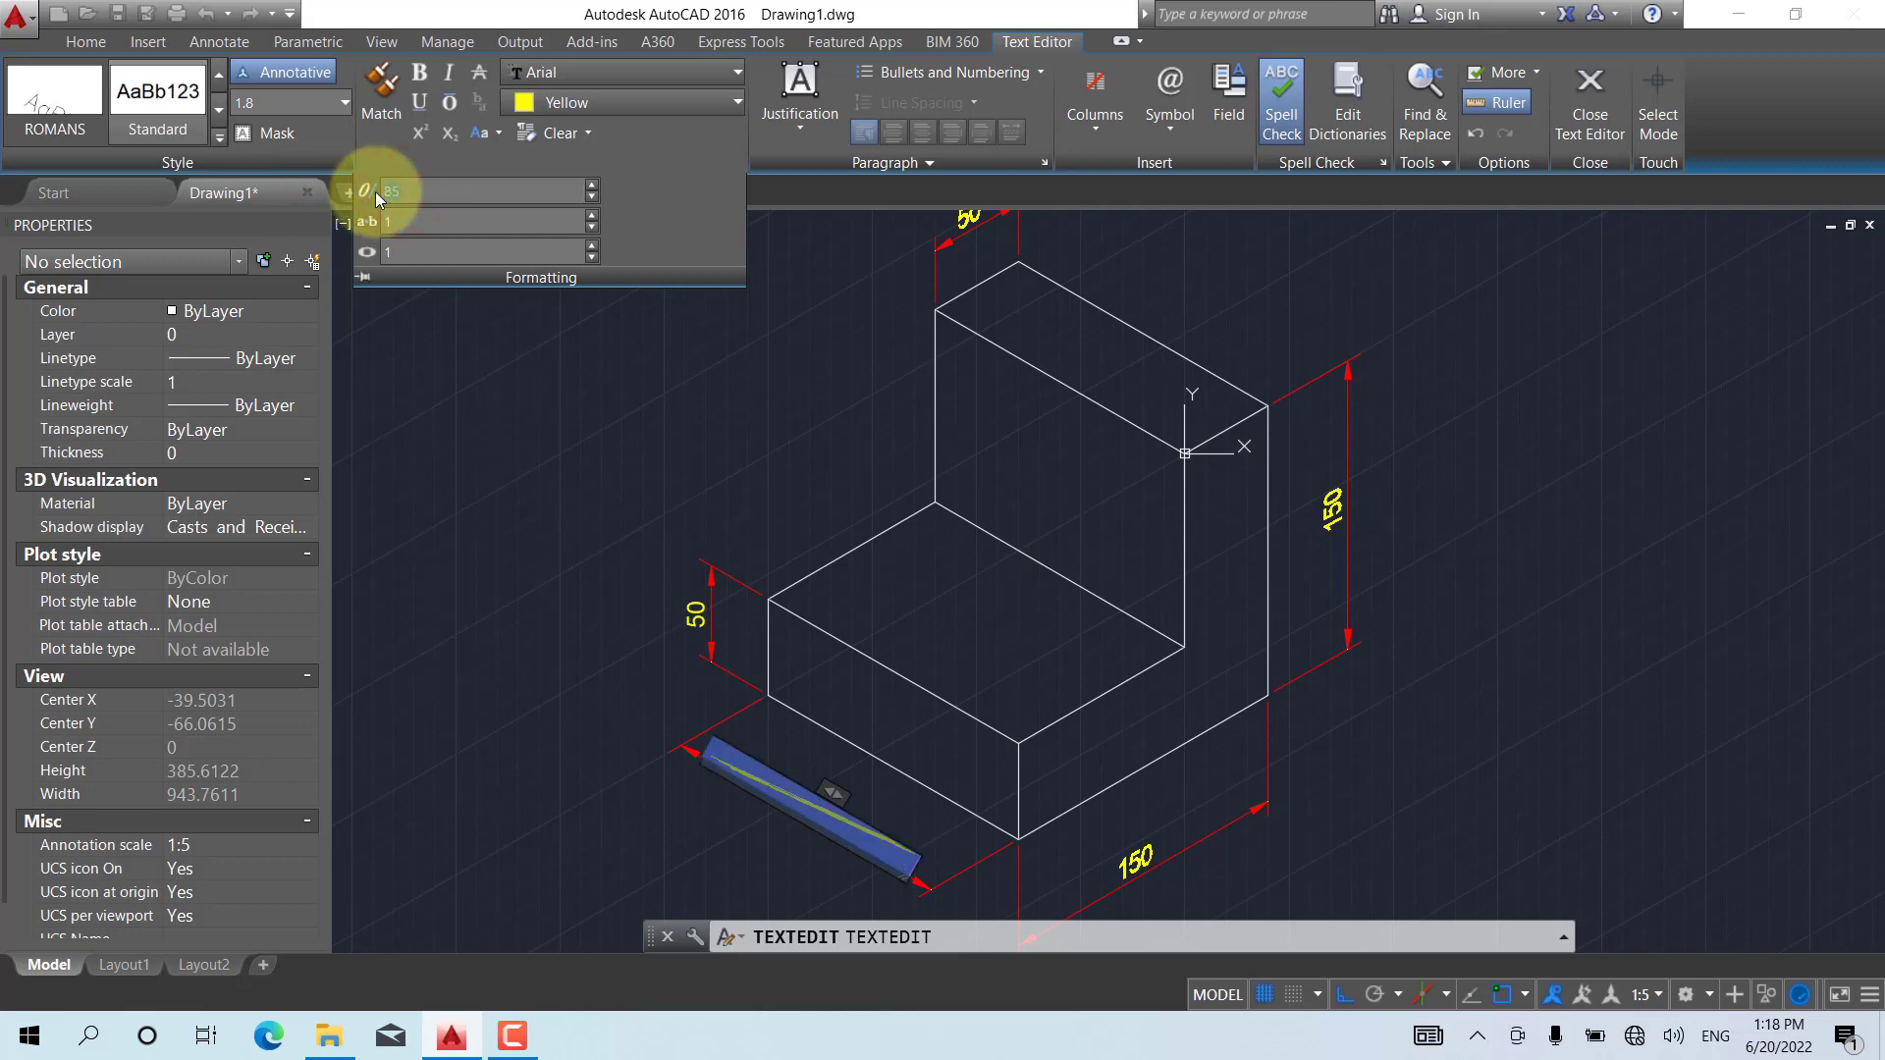
Set the oblique angle of the front-left base dimension's text to 30 degrees and finish the text edit
{"action": "left_click", "coordinate": [410, 193]}
{"action": "type", "text": "30"}
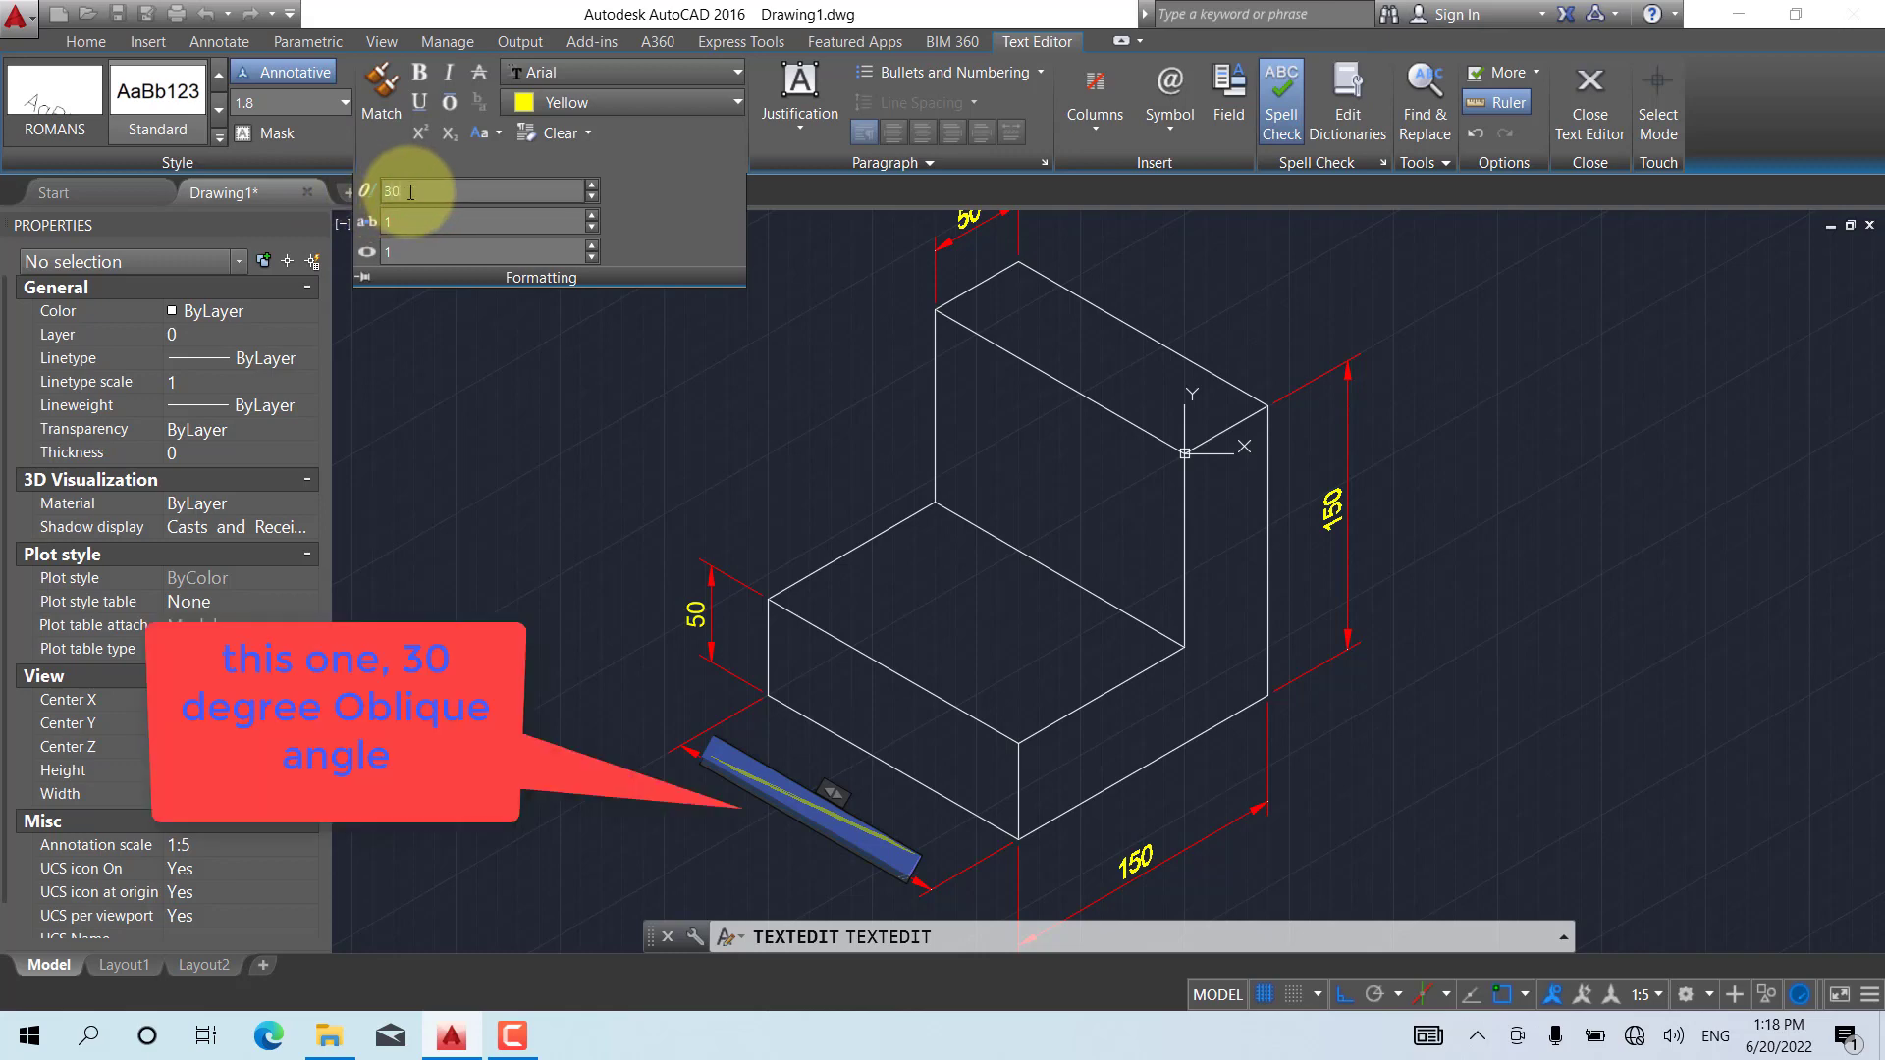
{"action": "key", "text": "Return"}
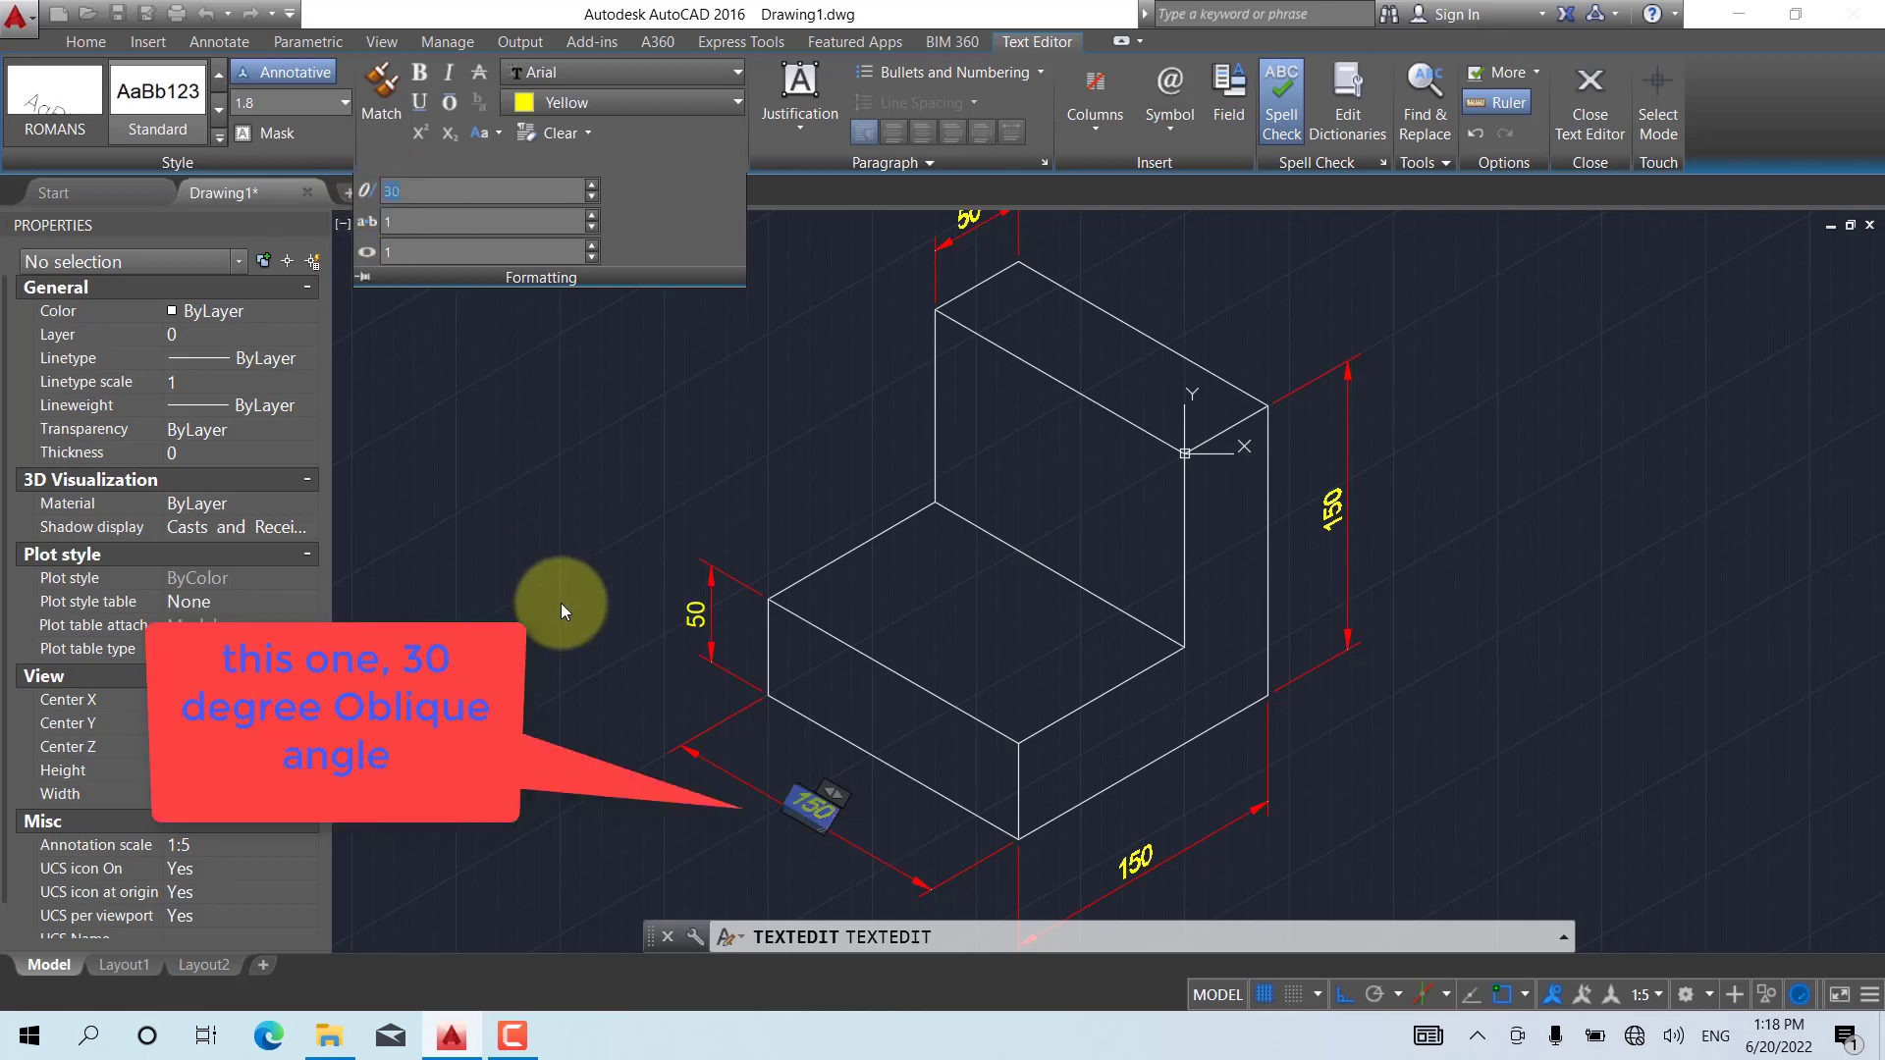
{"action": "left_click", "coordinate": [544, 602]}
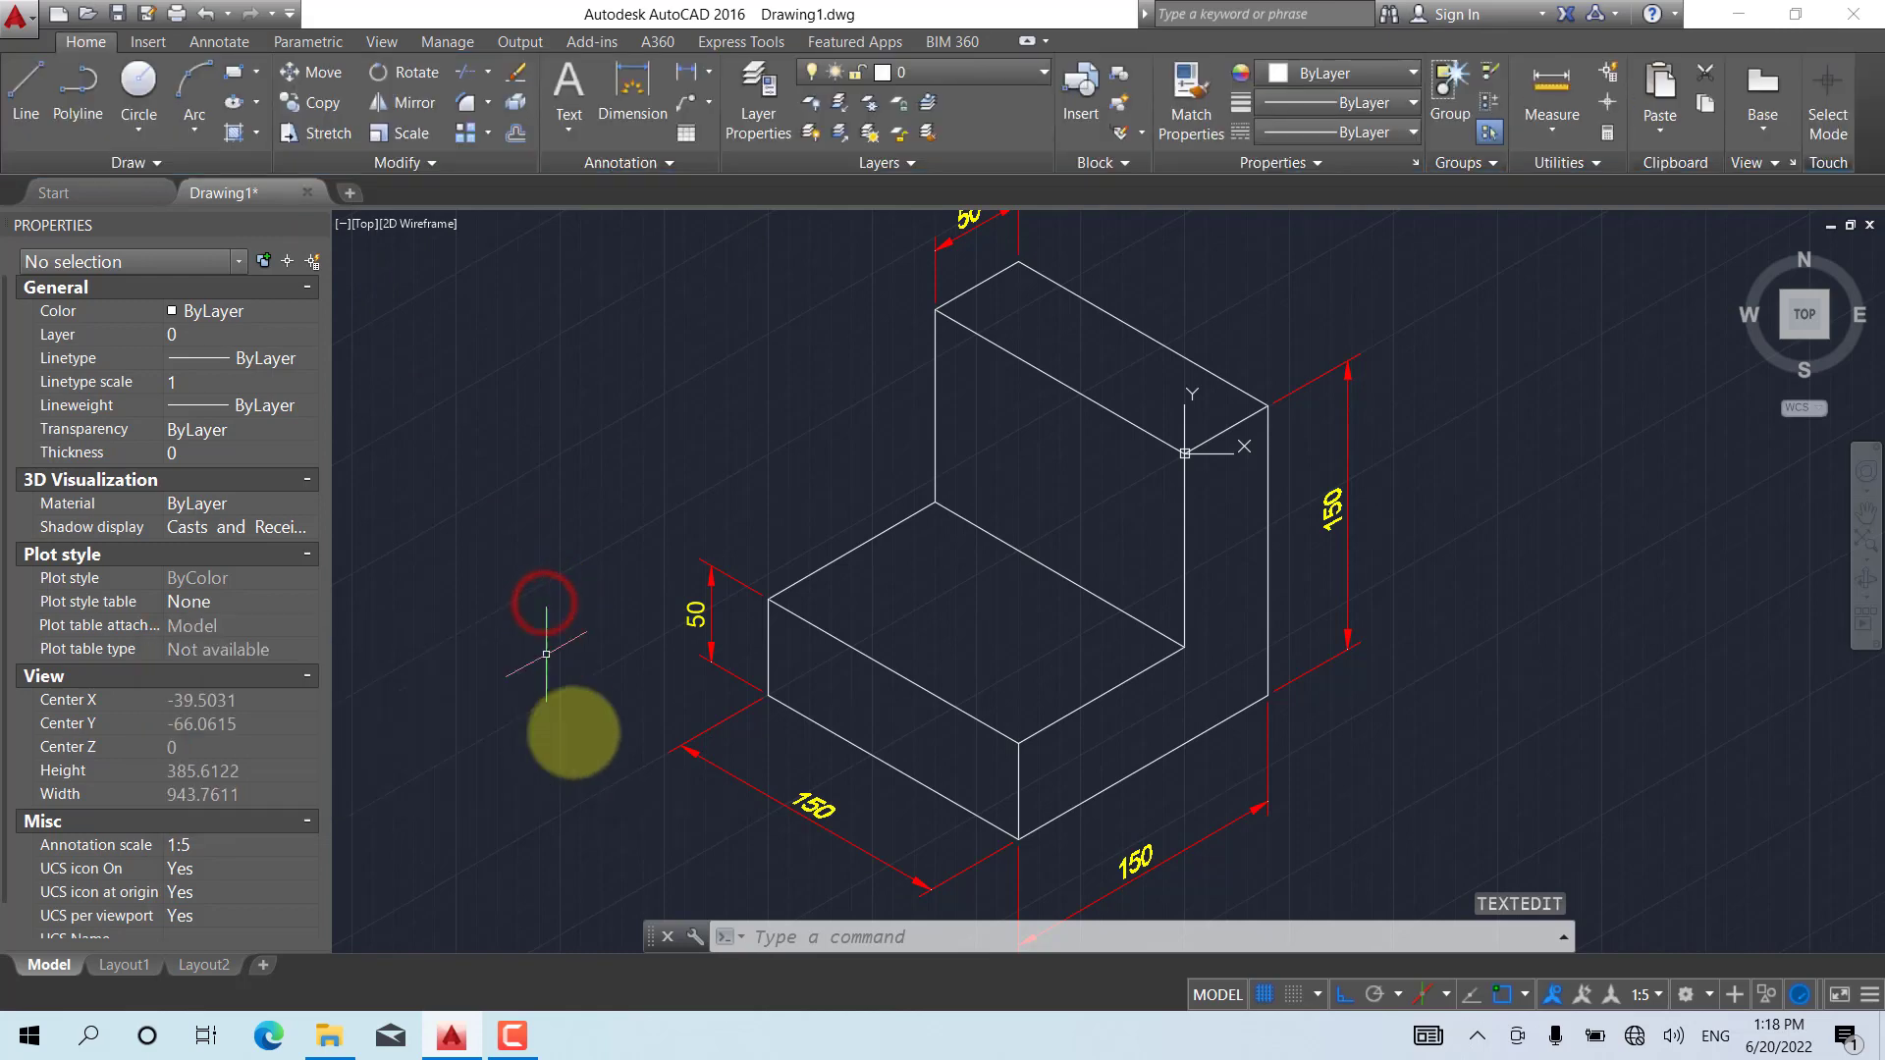
Edit the text of the base's short vertical edge dimension, trying an oblique angle of -30 degrees before setting it to 30 degrees
{"action": "scroll", "coordinate": [779, 803], "scroll_direction": "up", "scroll_amount": 4}
{"action": "middle_click_drag", "start_coordinate": [724, 799], "coordinate": [766, 785]}
{"action": "scroll", "coordinate": [699, 761], "scroll_direction": "down", "scroll_amount": 4}
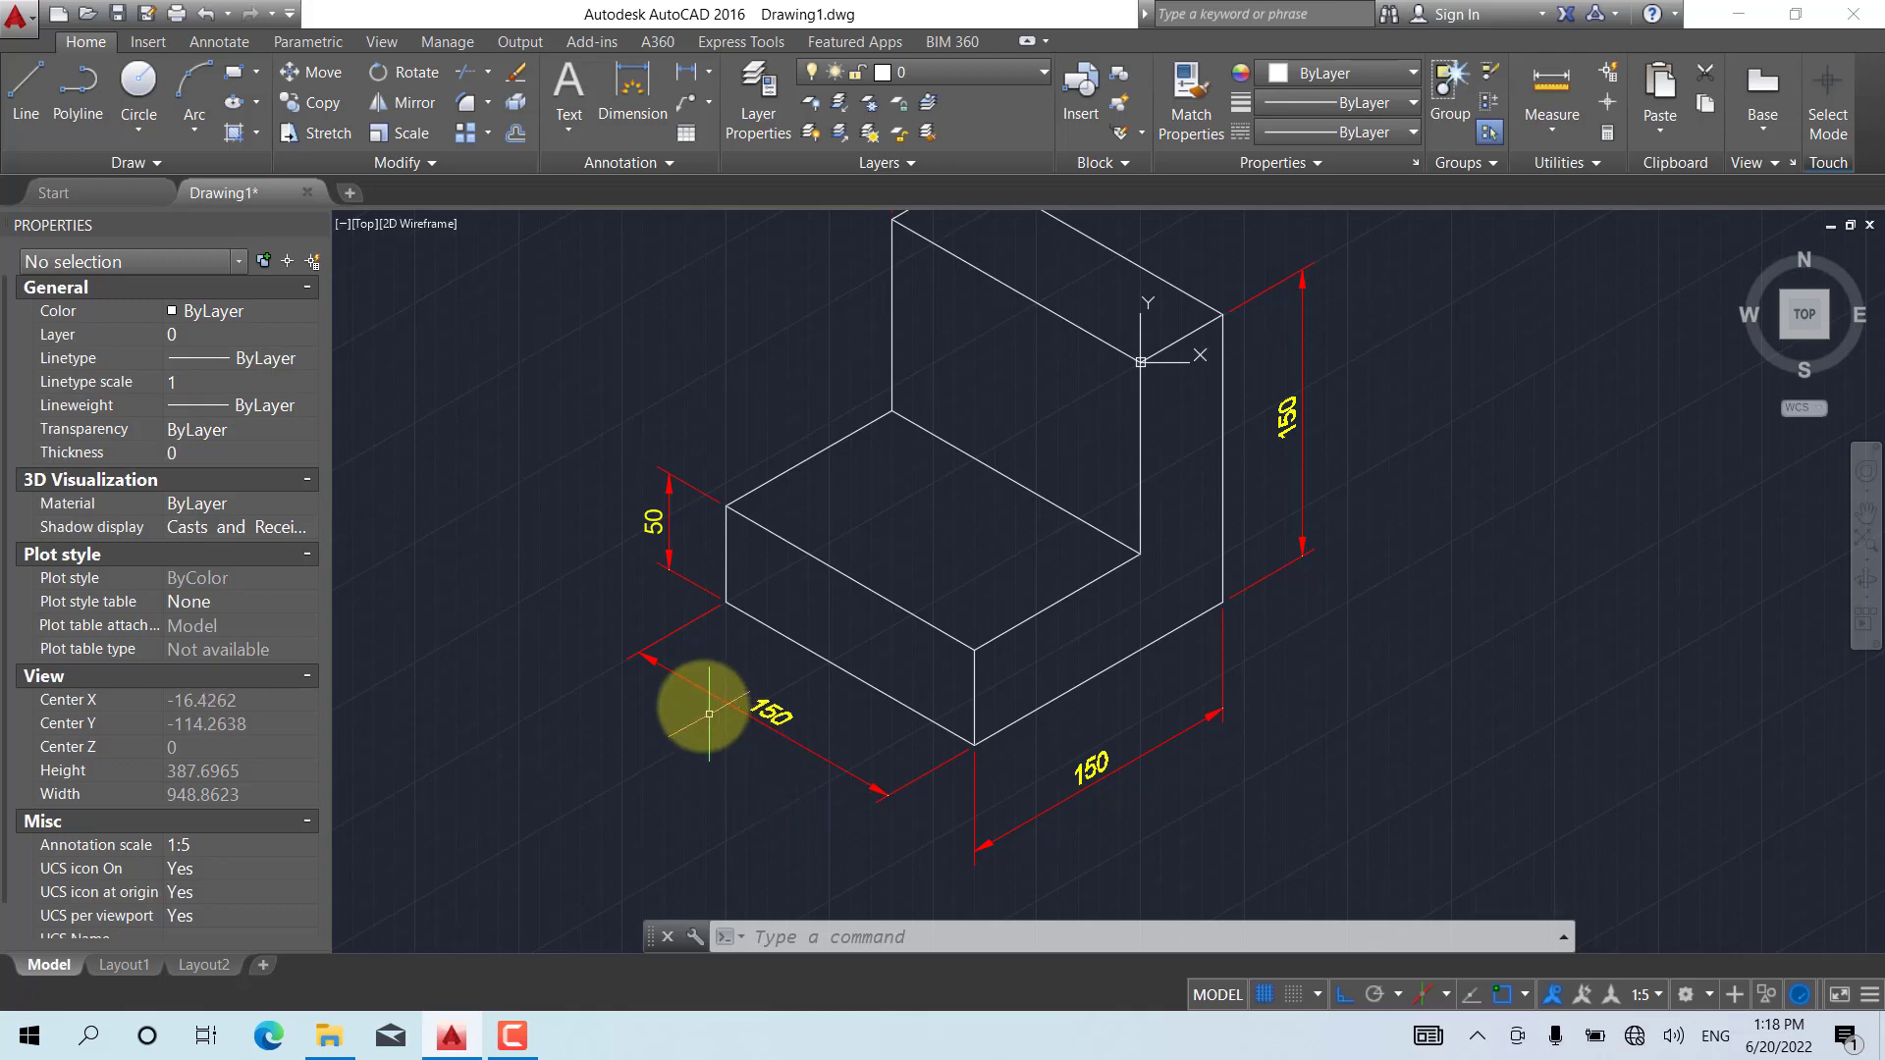
{"action": "left_click", "coordinate": [643, 520]}
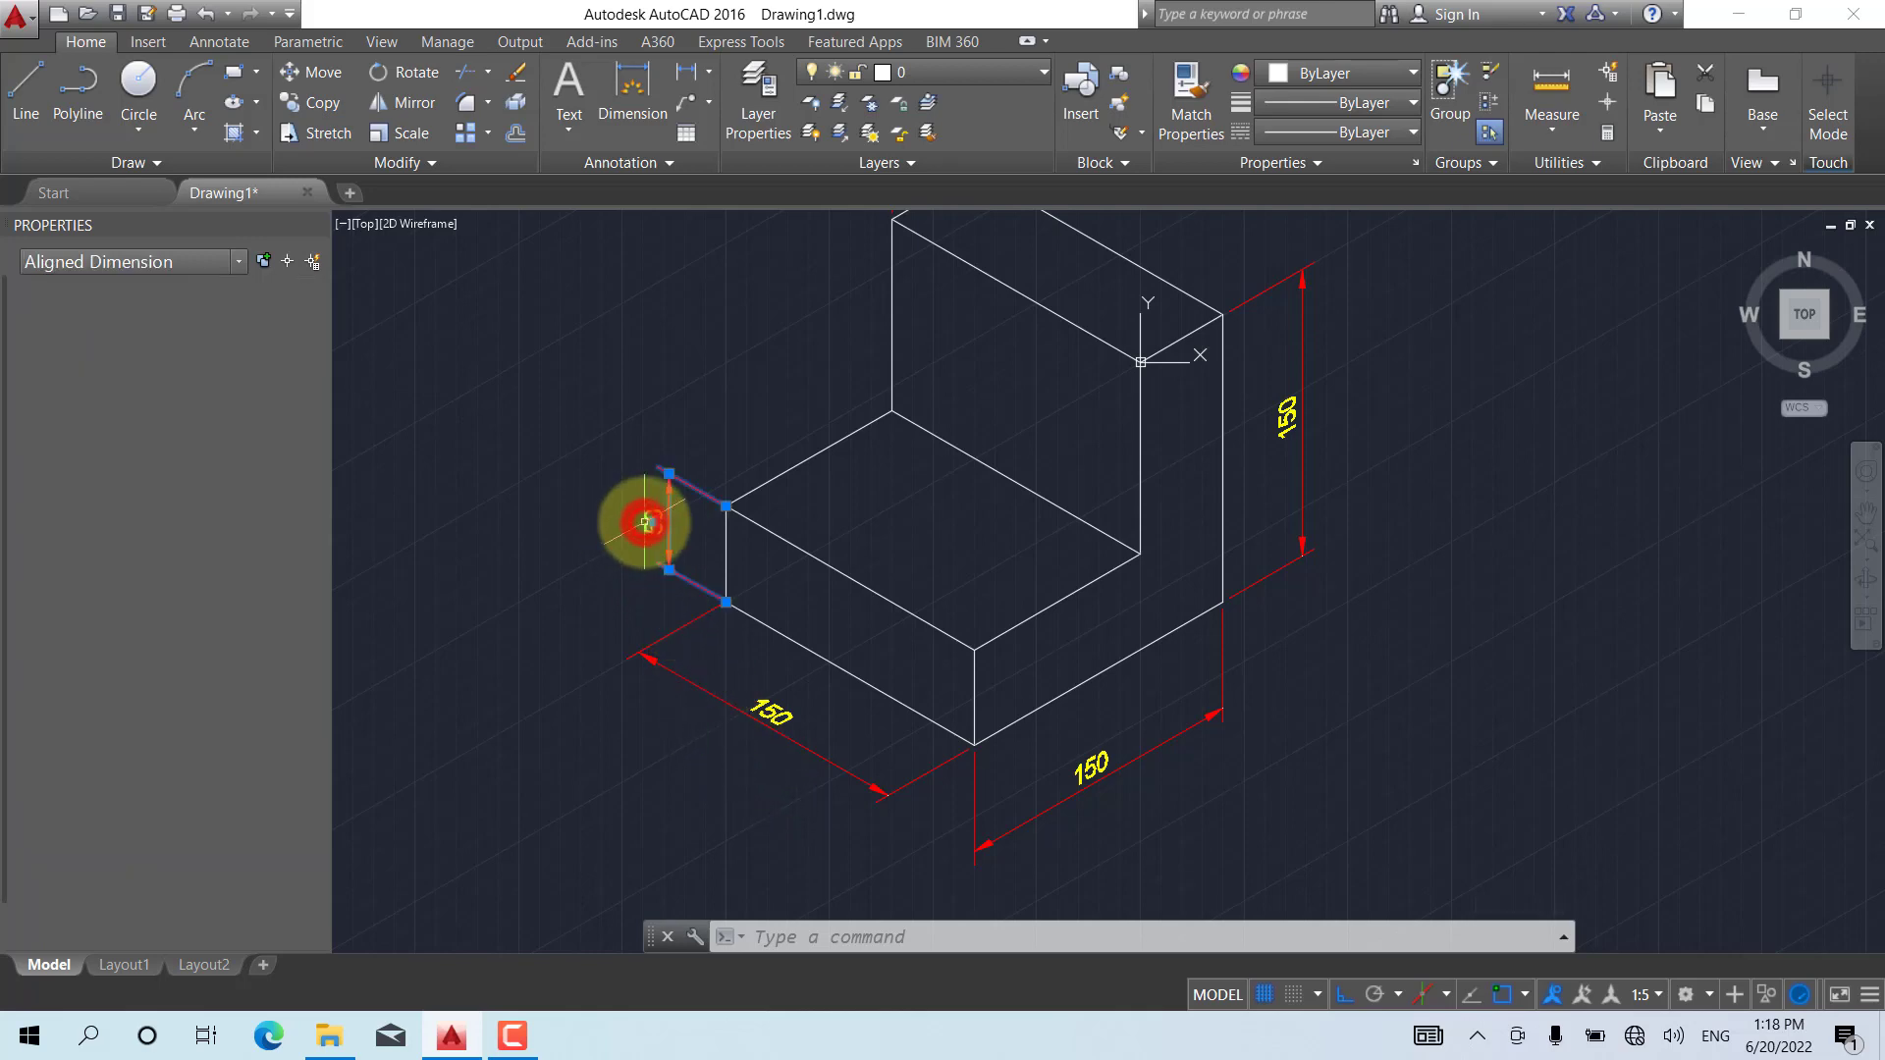
{"action": "double_click", "coordinate": [643, 520]}
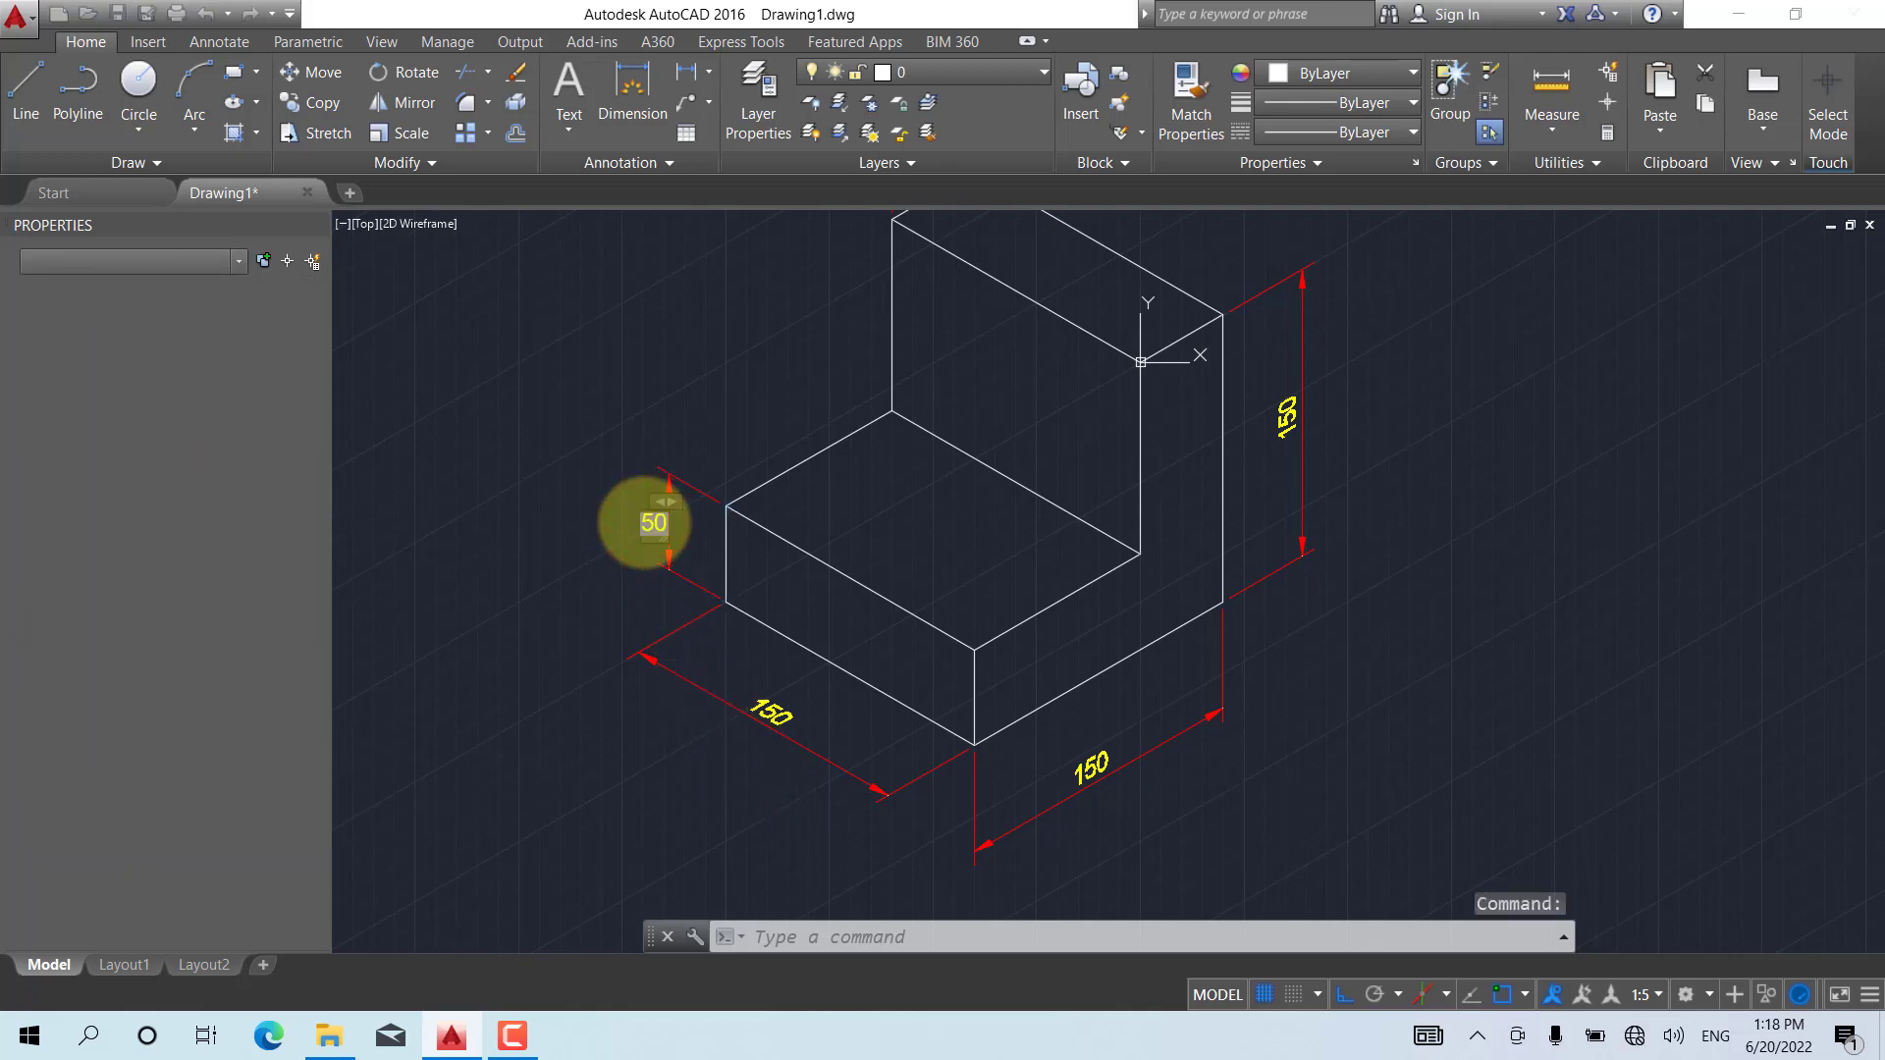
{"action": "double_click", "coordinate": [652, 523]}
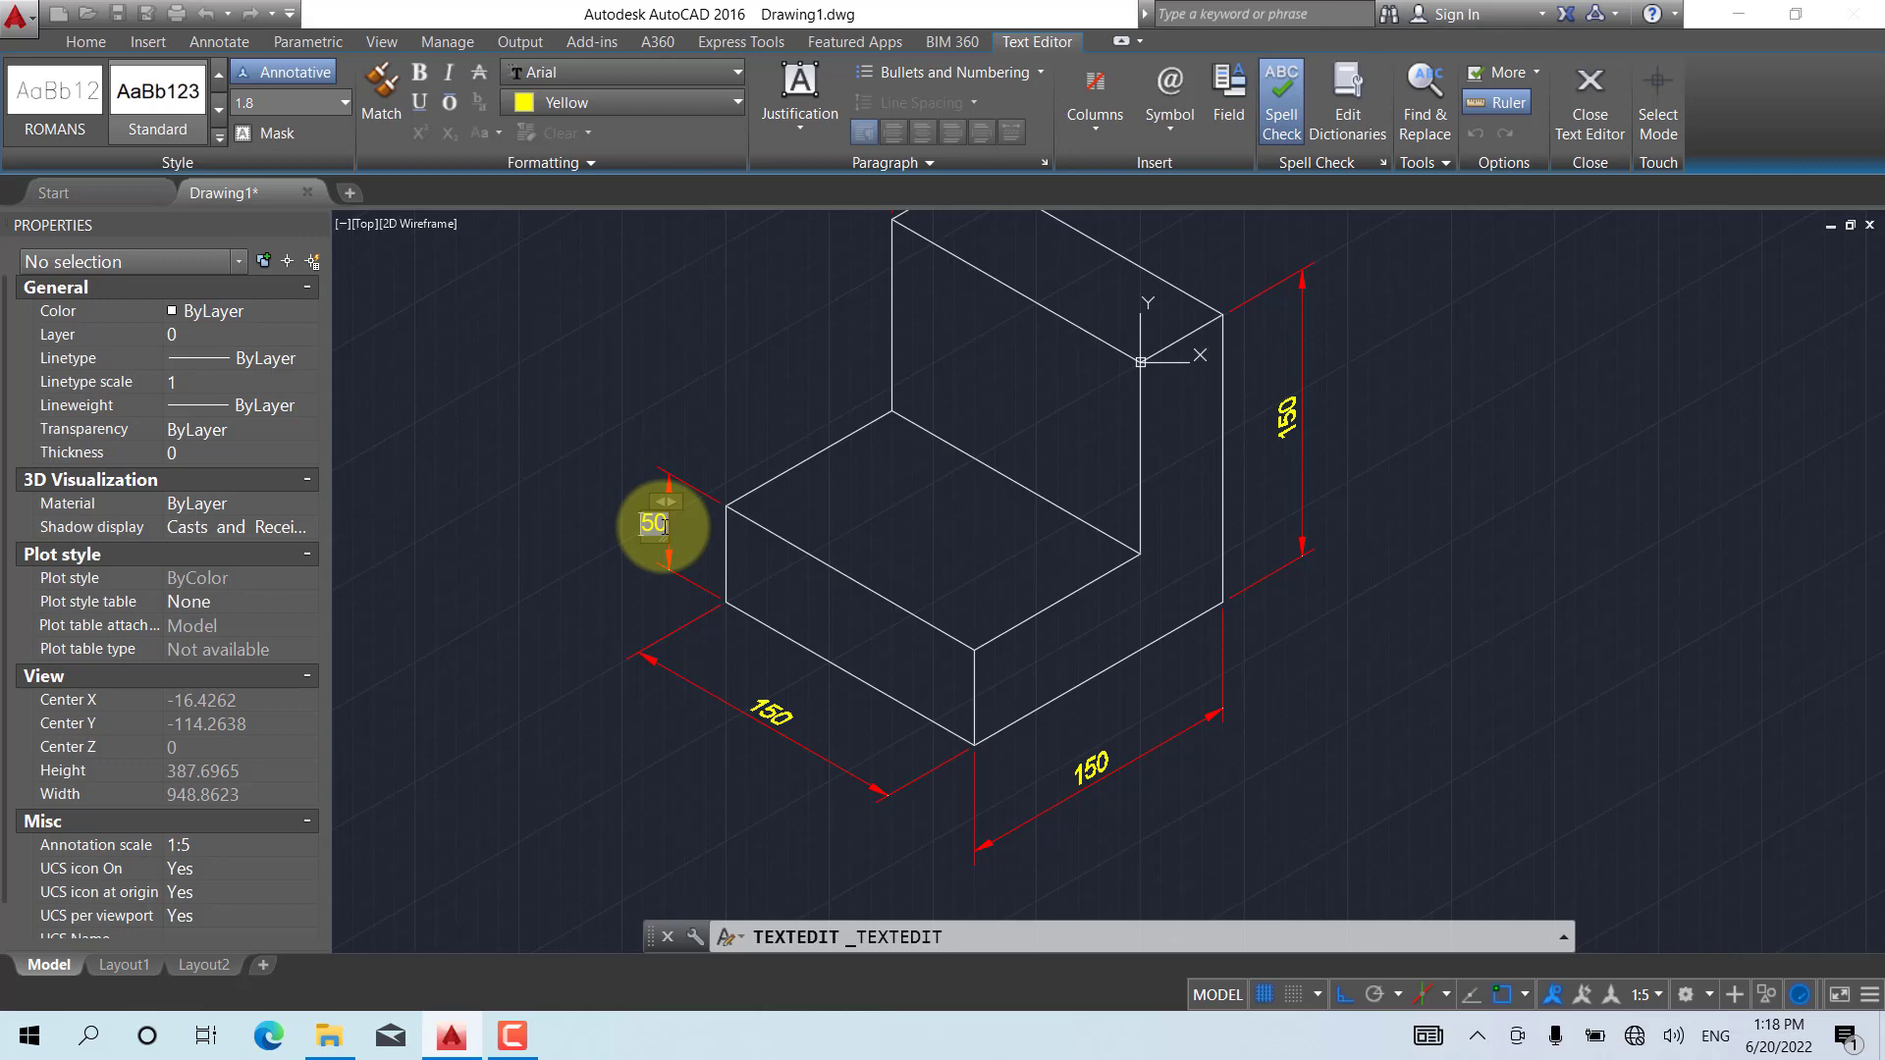
{"action": "left_click", "coordinate": [591, 165]}
{"action": "left_click", "coordinate": [378, 198]}
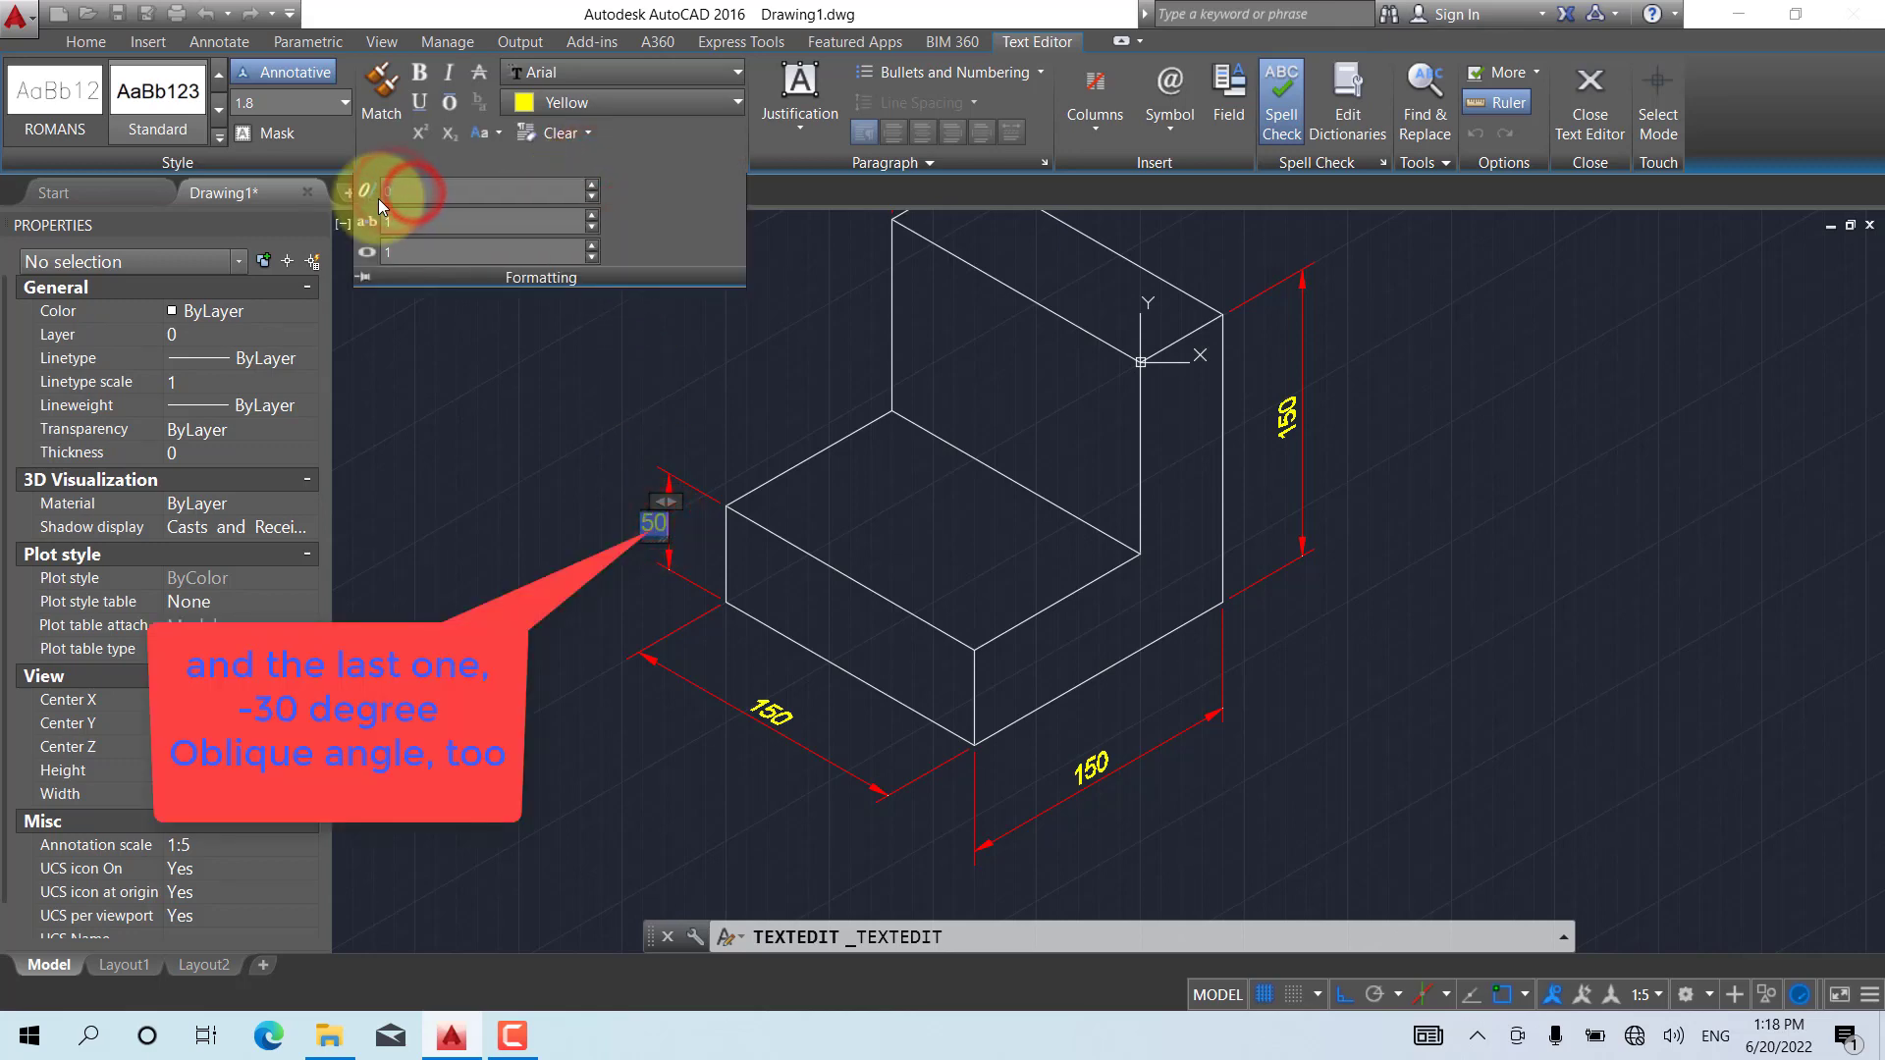
{"action": "type", "text": "-30"}
{"action": "key", "text": "Return"}
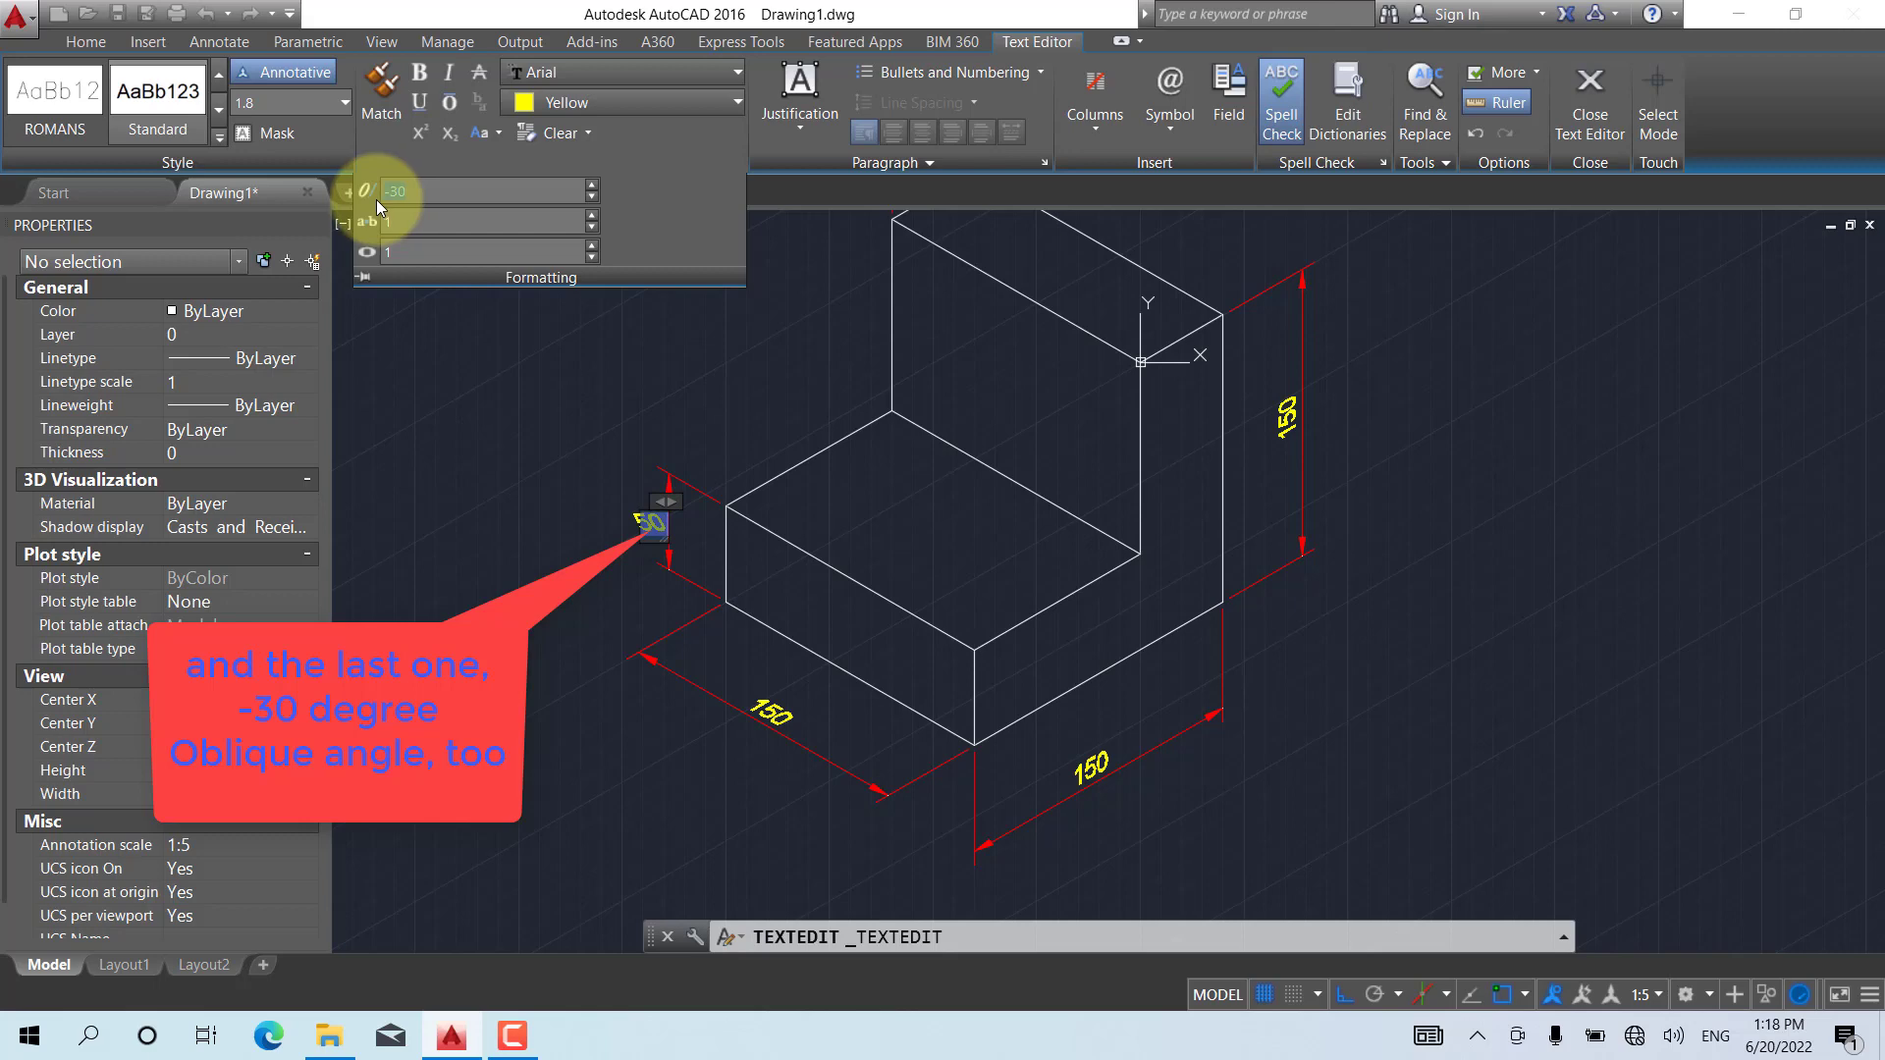
{"action": "left_click", "coordinate": [400, 191]}
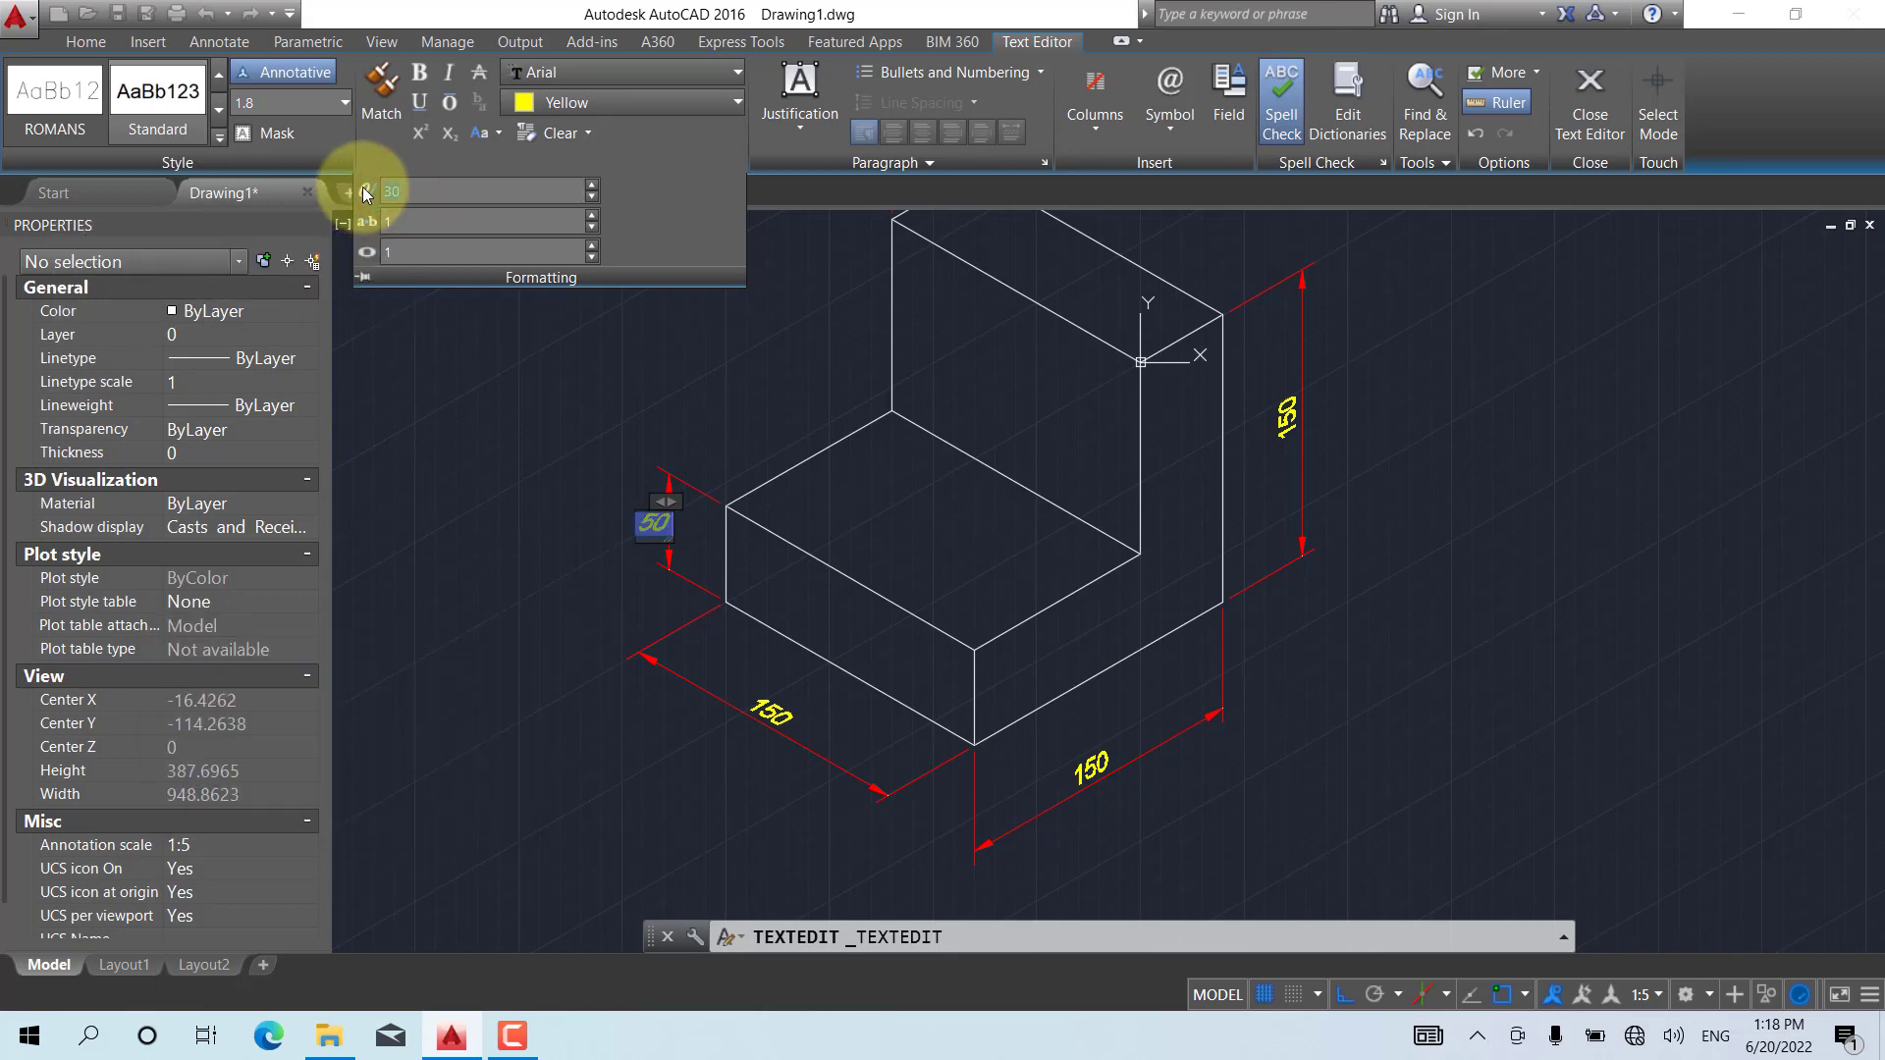
{"action": "left_click", "coordinate": [444, 386]}
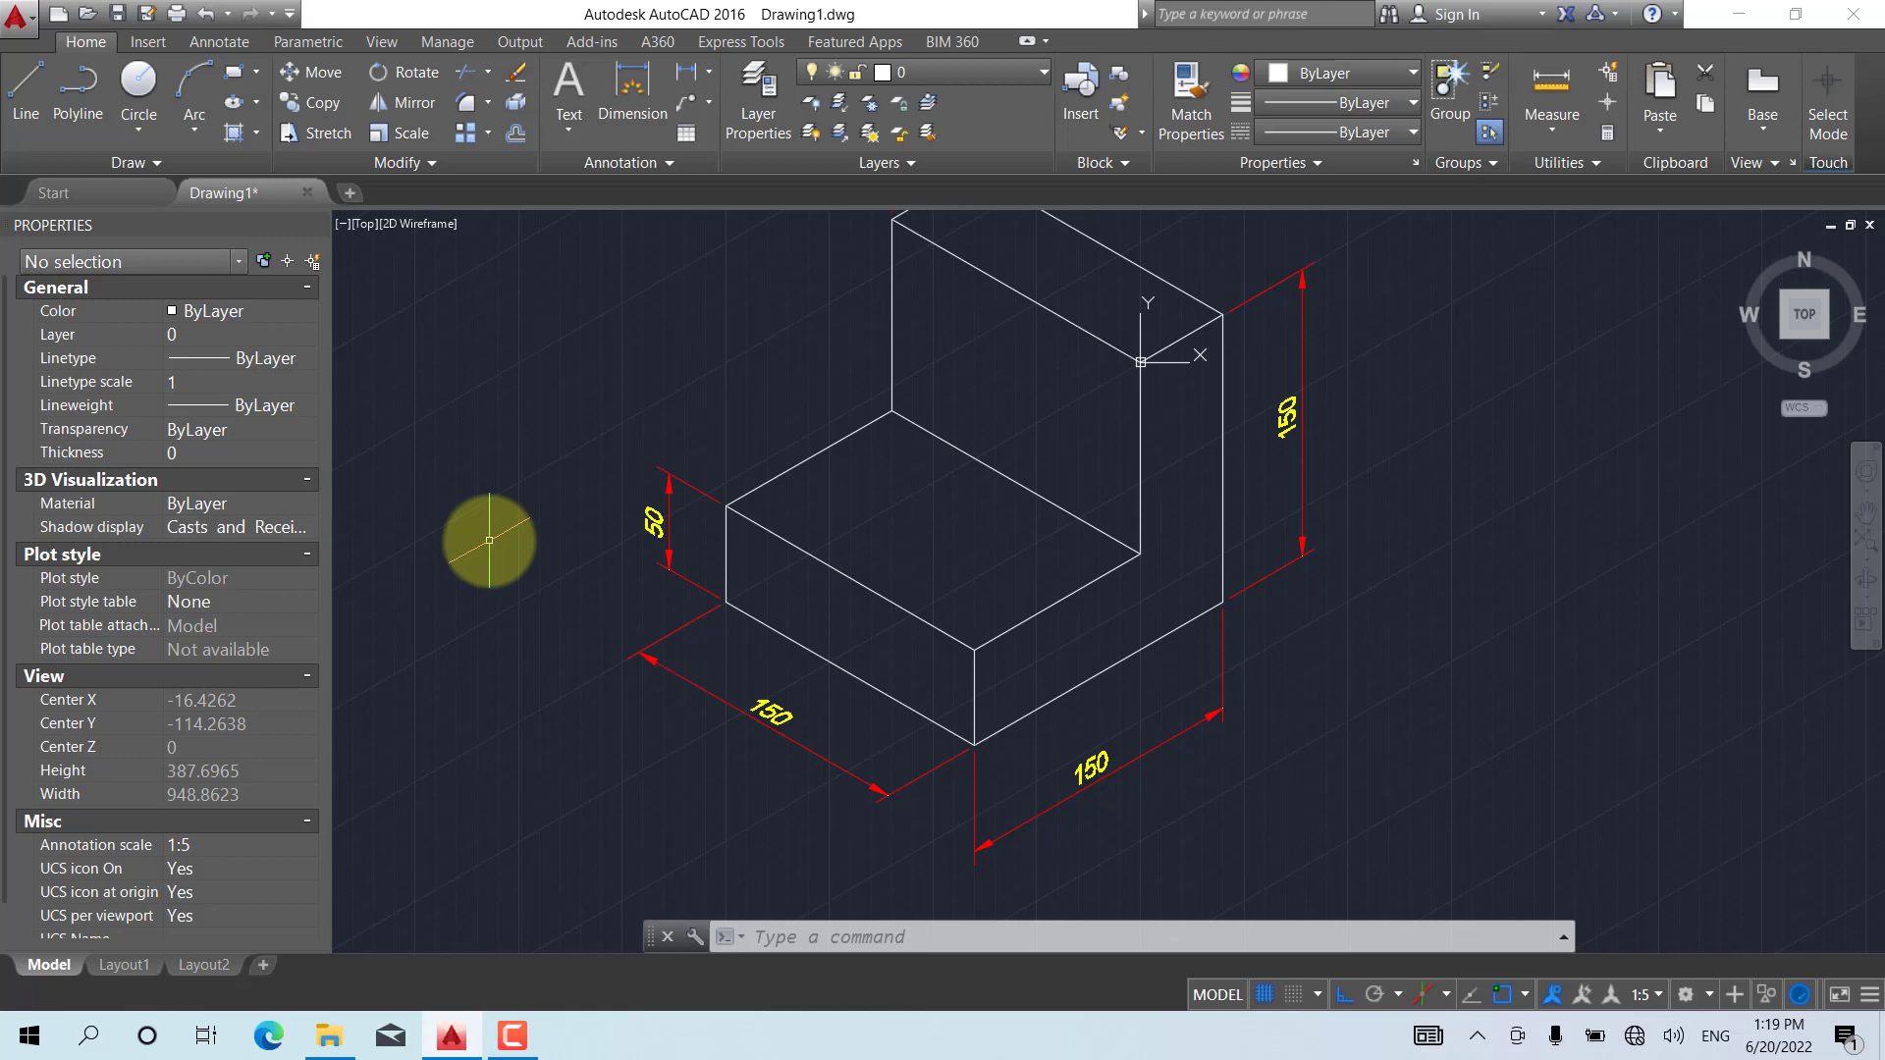
{"action": "middle_click_drag", "start_coordinate": [705, 512], "coordinate": [683, 589]}
{"action": "scroll", "coordinate": [776, 589], "scroll_direction": "down", "scroll_amount": 3}
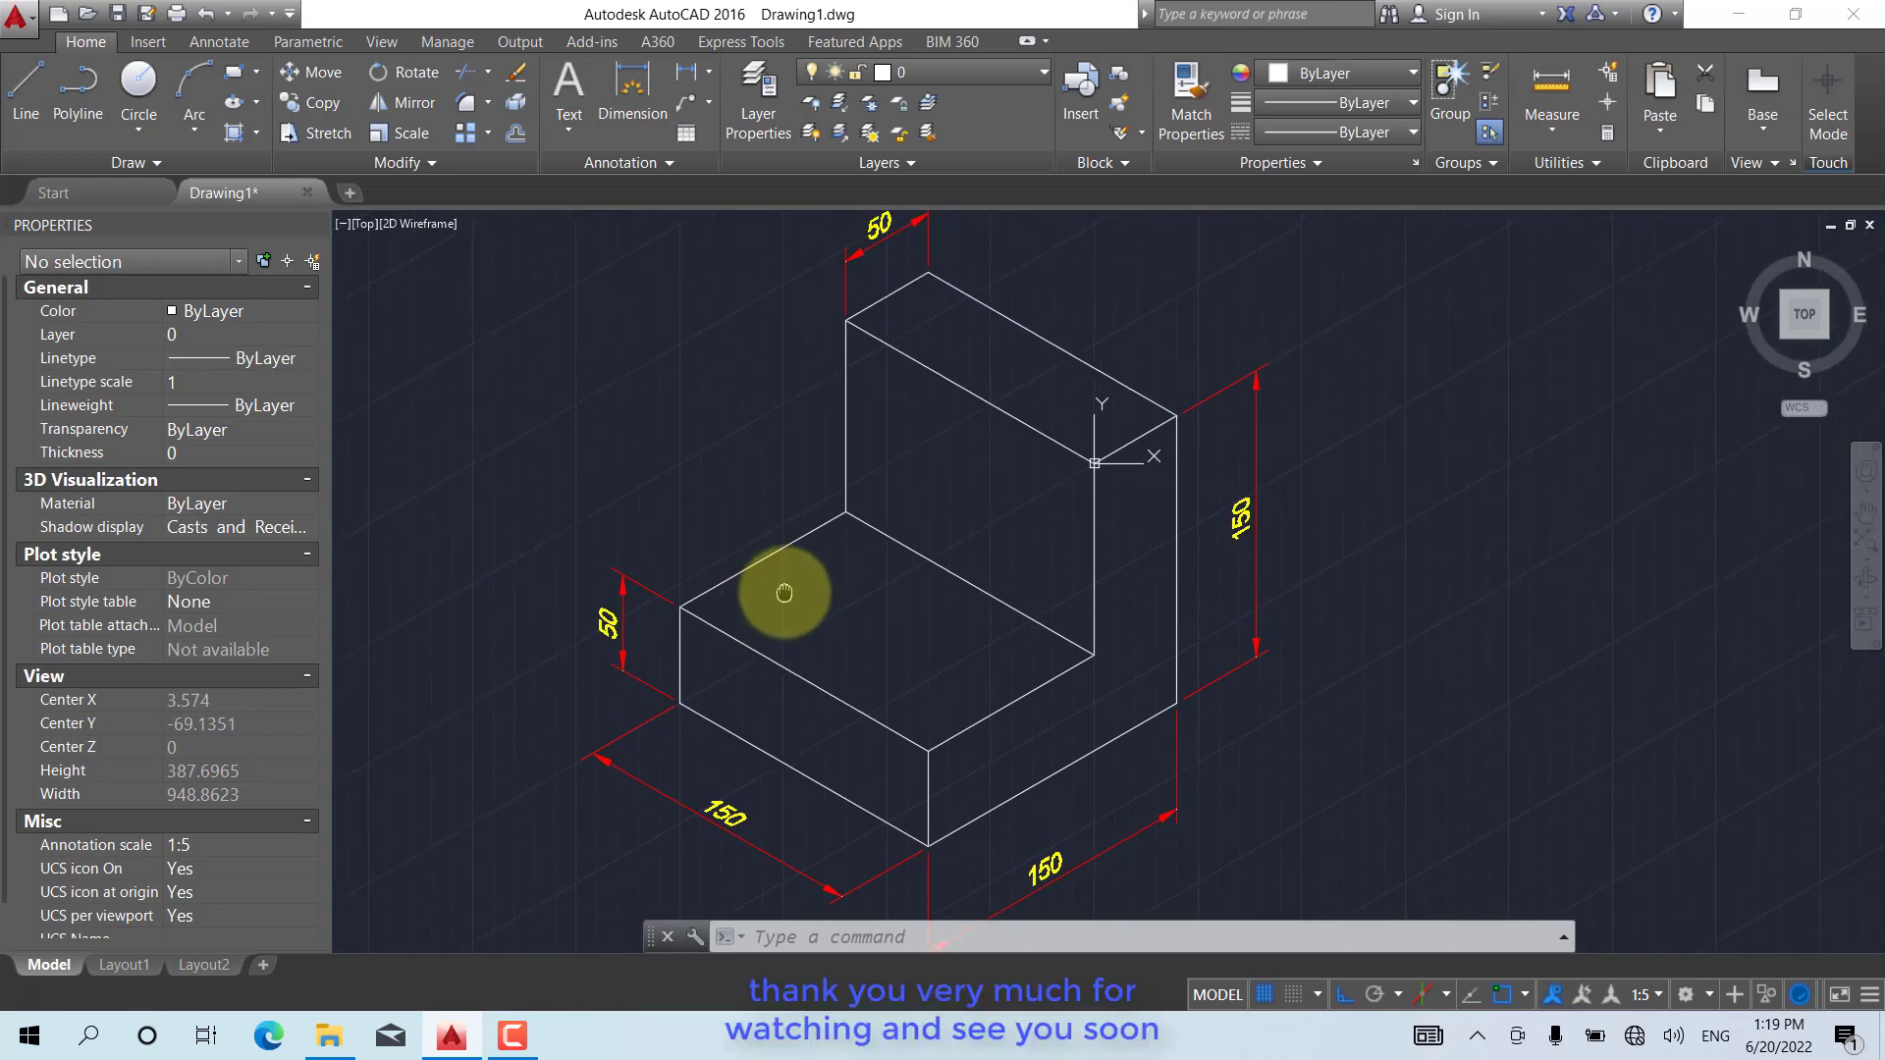
{"action": "scroll", "coordinate": [854, 585], "scroll_direction": "up", "scroll_amount": 3}
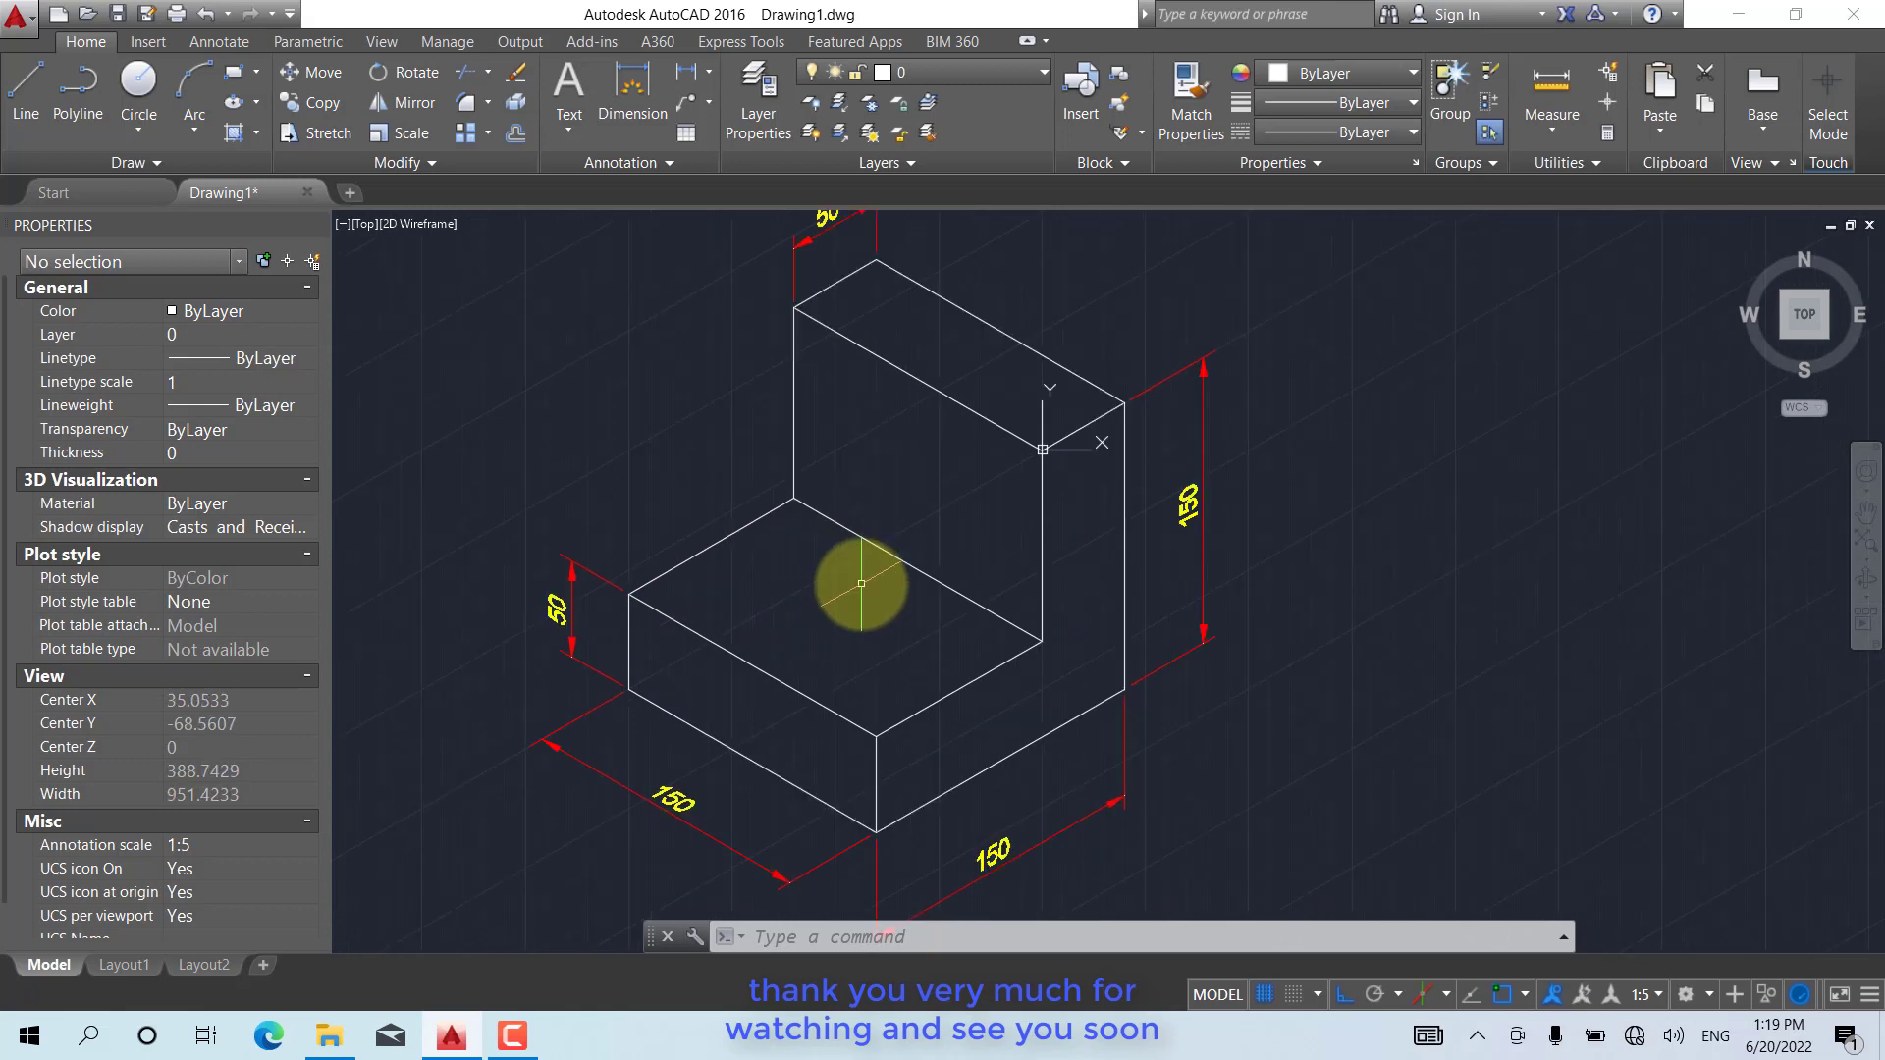
{"action": "middle_click_drag", "start_coordinate": [756, 412], "coordinate": [710, 439]}
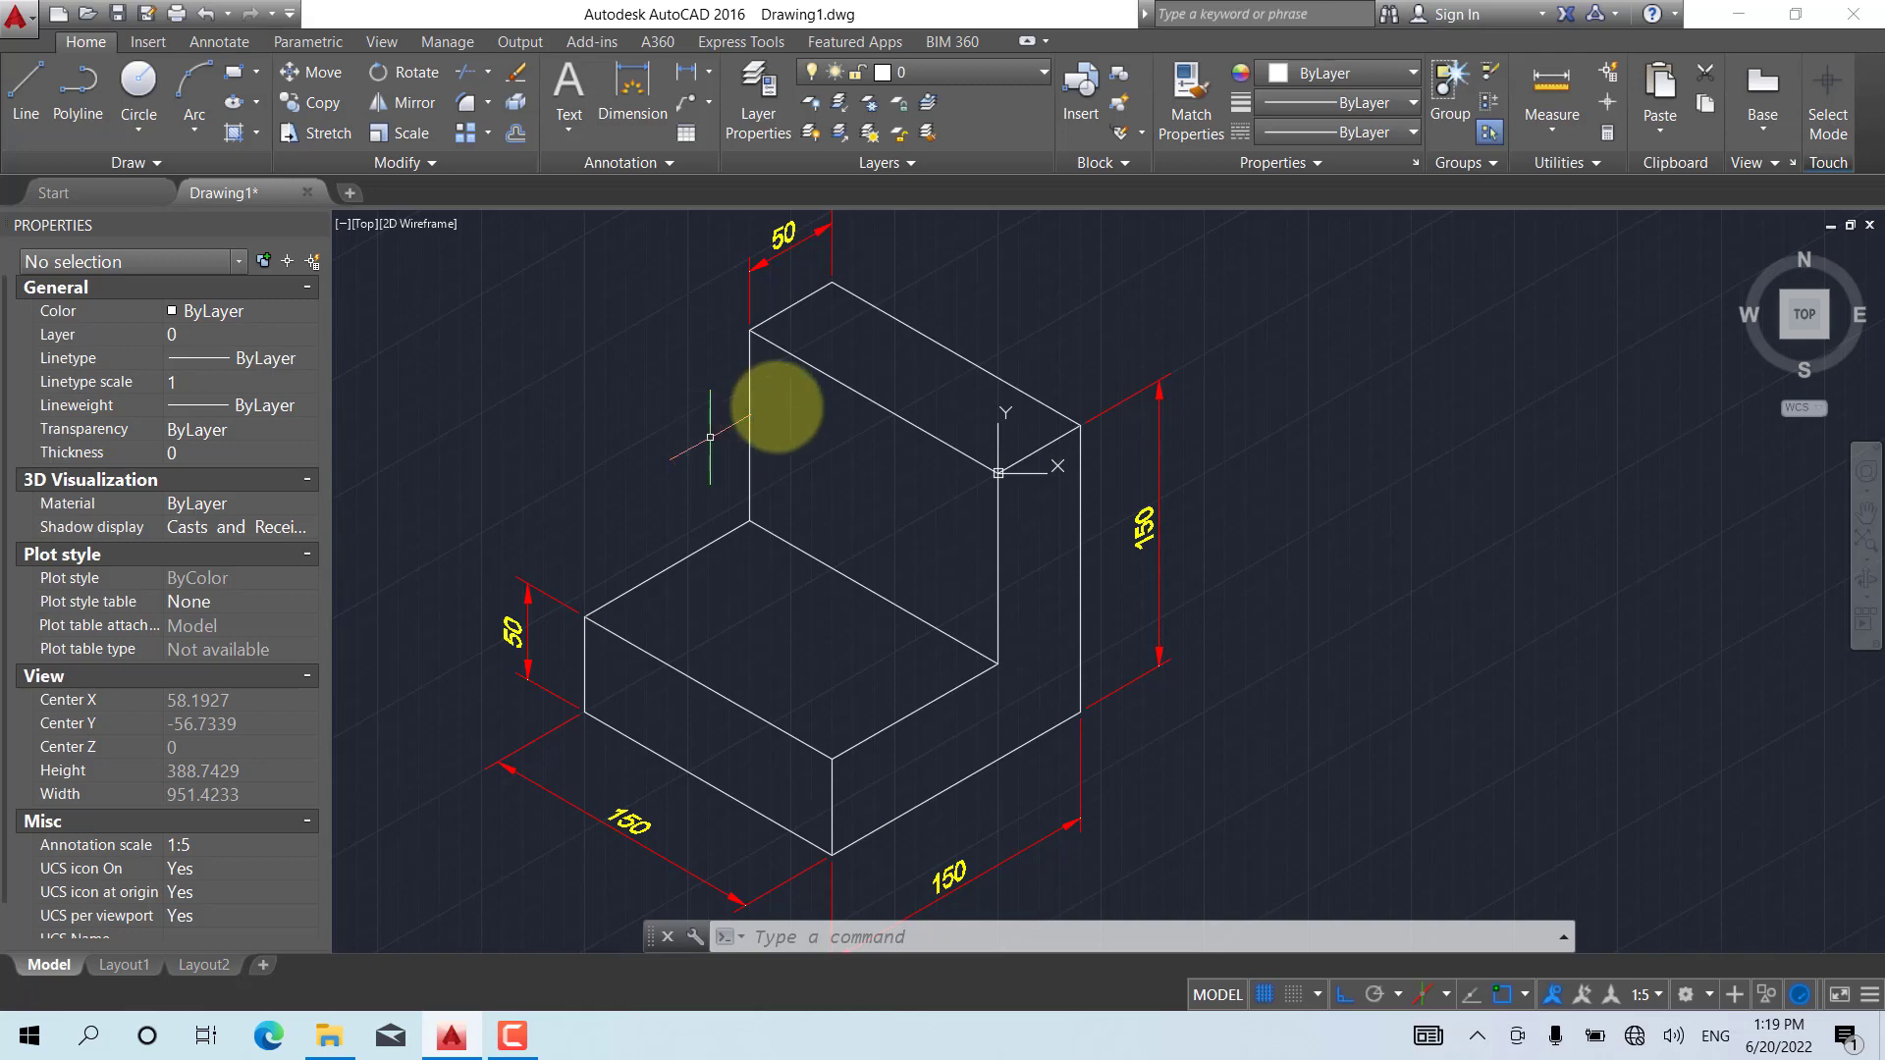
{"action": "left_click", "coordinate": [512, 1032]}
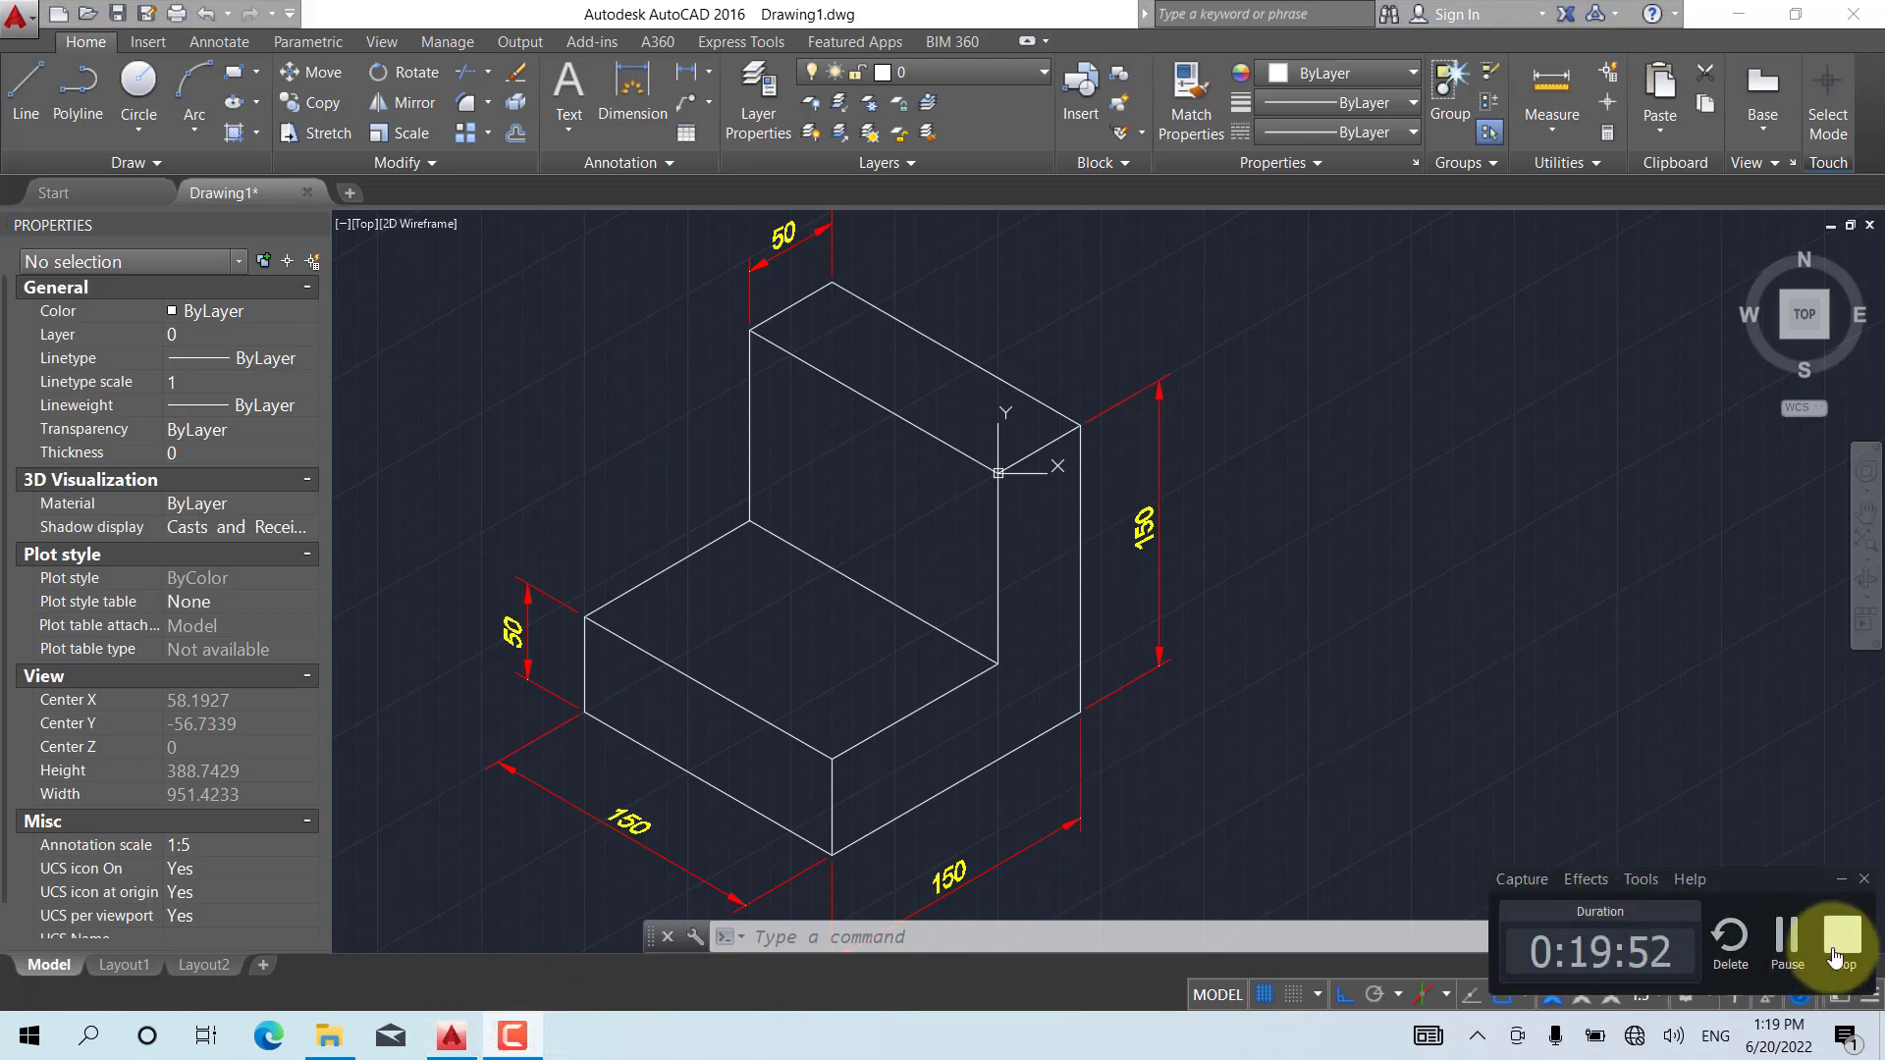